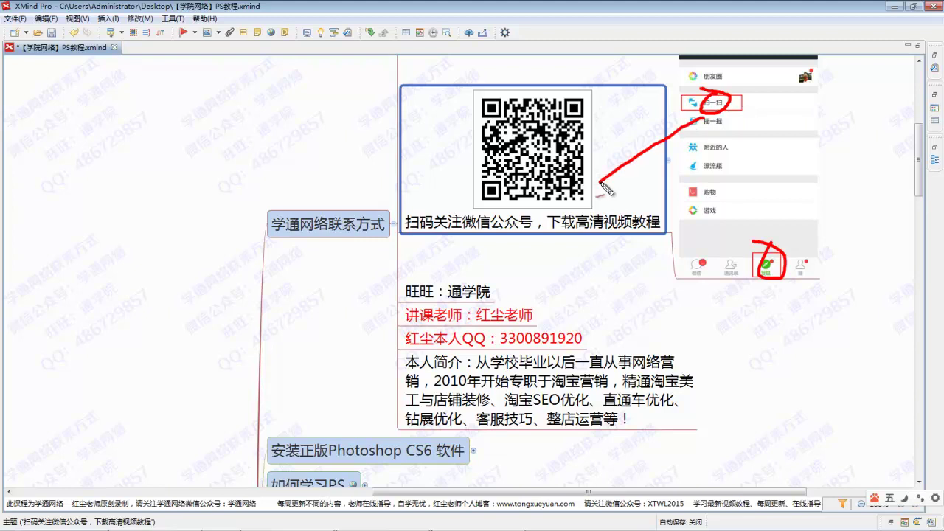
{"action": "mouse_move", "coordinate": [495, 234]}
{"action": "left_mouse_down"}
{"action": "mouse_move", "coordinate": [448, 248]}
{"action": "mouse_move", "coordinate": [535, 255]}
{"action": "mouse_move", "coordinate": [501, 206]}
{"action": "mouse_move", "coordinate": [452, 208]}
{"action": "mouse_move", "coordinate": [467, 244]}
{"action": "mouse_move", "coordinate": [508, 234]}
{"action": "left_mouse_up"}
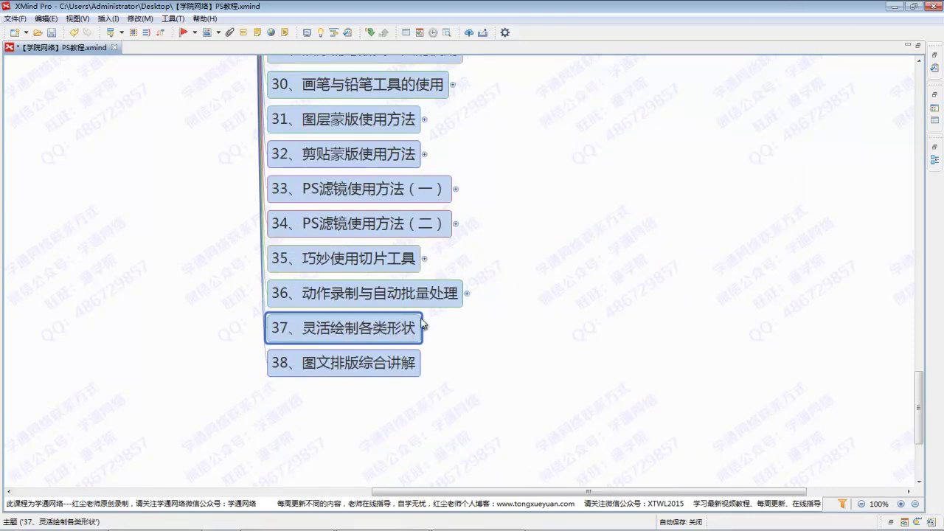
{"action": "mouse_move", "coordinate": [495, 114]}
{"action": "left_mouse_down"}
{"action": "mouse_move", "coordinate": [492, 254]}
{"action": "mouse_move", "coordinate": [495, 118]}
{"action": "mouse_move", "coordinate": [480, 156]}
{"action": "mouse_move", "coordinate": [492, 110]}
{"action": "mouse_move", "coordinate": [513, 142]}
{"action": "left_mouse_up"}
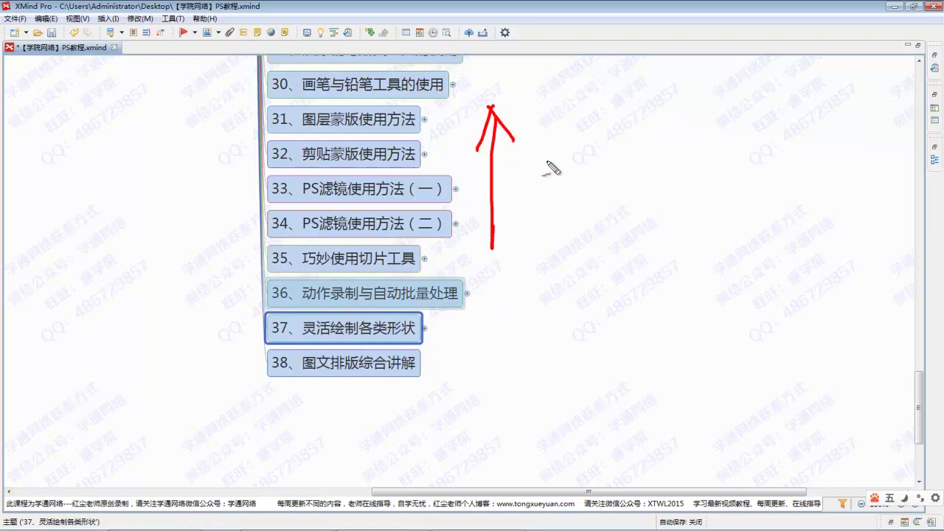
{"action": "mouse_move", "coordinate": [492, 97]}
{"action": "left_mouse_down"}
{"action": "mouse_move", "coordinate": [496, 220]}
{"action": "mouse_move", "coordinate": [463, 99]}
{"action": "left_mouse_up"}
{"action": "mouse_move", "coordinate": [510, 242]}
{"action": "left_mouse_down"}
{"action": "mouse_move", "coordinate": [425, 317]}
{"action": "mouse_move", "coordinate": [437, 322]}
{"action": "mouse_move", "coordinate": [477, 298]}
{"action": "left_mouse_up"}
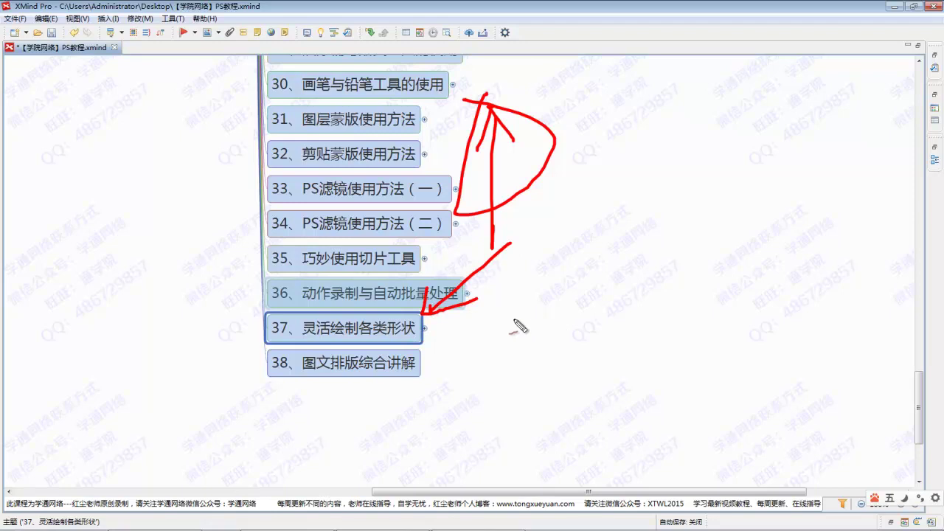
- Expand the mind map topic 37、灵活绘制各类形状 and select its subtopic 1、利用选区来绘制国旗
{"action": "left_click", "coordinate": [425, 329]}
{"action": "left_click", "coordinate": [511, 292]}
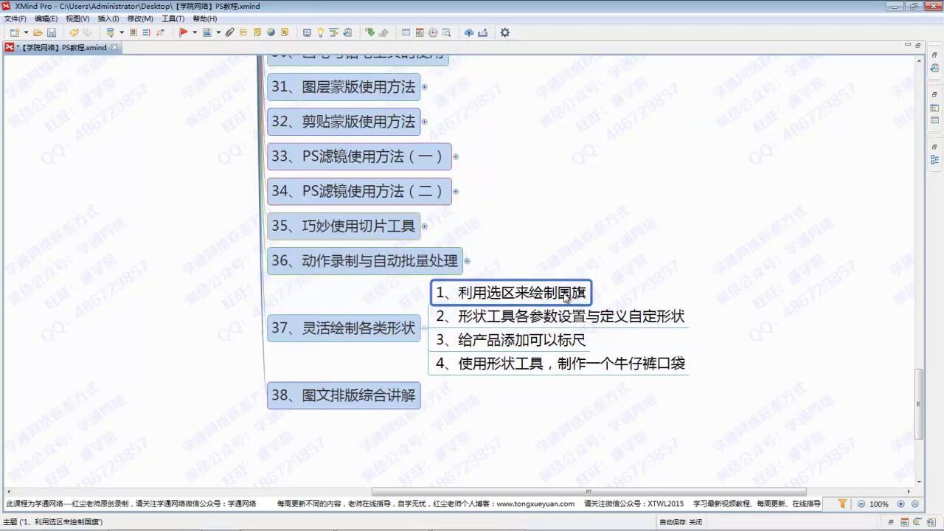
{"action": "left_click_drag", "start_coordinate": [642, 196], "coordinate": [586, 274]}
{"action": "mouse_move", "coordinate": [592, 237]}
{"action": "left_mouse_down"}
{"action": "mouse_move", "coordinate": [584, 278]}
{"action": "mouse_move", "coordinate": [619, 255]}
{"action": "left_mouse_up"}
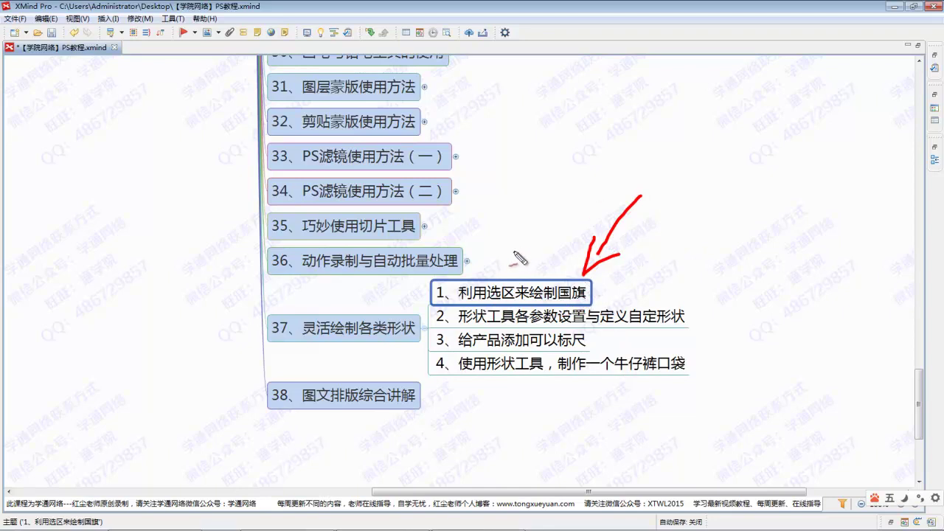
{"action": "key", "text": "Escape"}
- Switch to the 讲课素材 folder, view the 绘制各国旗 image to examine its flag designs, and close the viewer
{"action": "left_click", "coordinate": [154, 519]}
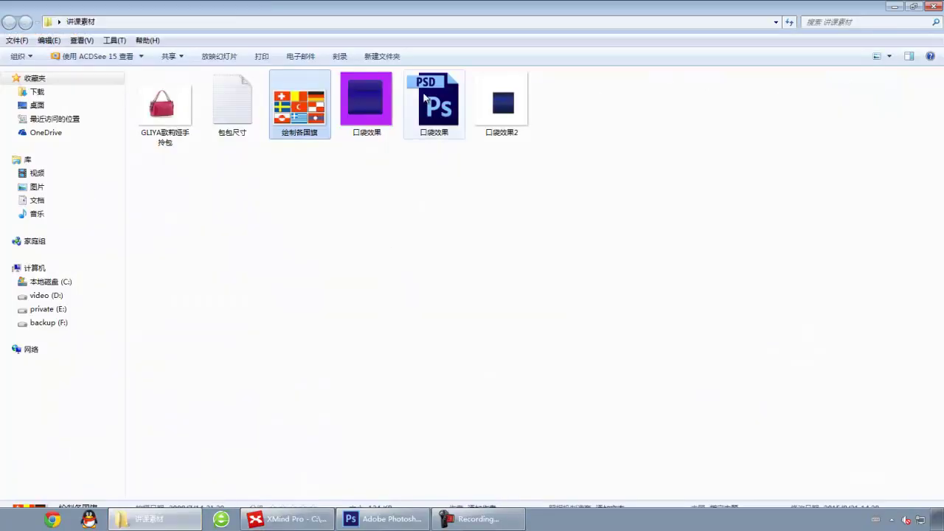
{"action": "double_click", "coordinate": [298, 118]}
{"action": "left_click_drag", "start_coordinate": [373, 181], "coordinate": [328, 177]}
{"action": "mouse_move", "coordinate": [443, 222]}
{"action": "left_mouse_down"}
{"action": "mouse_move", "coordinate": [472, 207]}
{"action": "mouse_move", "coordinate": [446, 198]}
{"action": "left_mouse_up"}
{"action": "mouse_move", "coordinate": [579, 214]}
{"action": "left_mouse_down"}
{"action": "mouse_move", "coordinate": [612, 208]}
{"action": "mouse_move", "coordinate": [586, 216]}
{"action": "left_mouse_up"}
{"action": "mouse_move", "coordinate": [594, 295]}
{"action": "left_mouse_down"}
{"action": "mouse_move", "coordinate": [616, 271]}
{"action": "mouse_move", "coordinate": [599, 284]}
{"action": "left_mouse_up"}
{"action": "left_click_drag", "start_coordinate": [592, 356], "coordinate": [545, 357]}
{"action": "left_click_drag", "start_coordinate": [462, 342], "coordinate": [452, 380]}
{"action": "left_click_drag", "start_coordinate": [335, 342], "coordinate": [346, 341]}
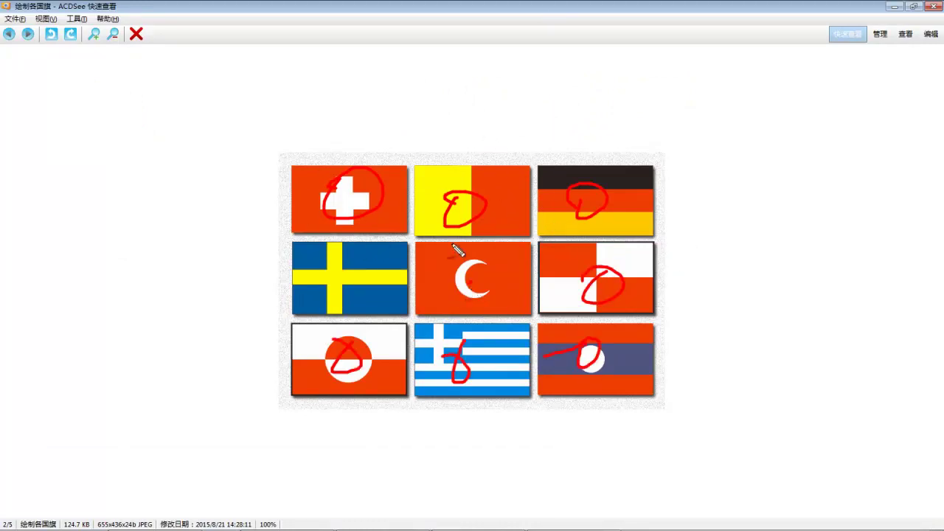
{"action": "key", "text": "Escape"}
{"action": "key", "text": "Escape"}
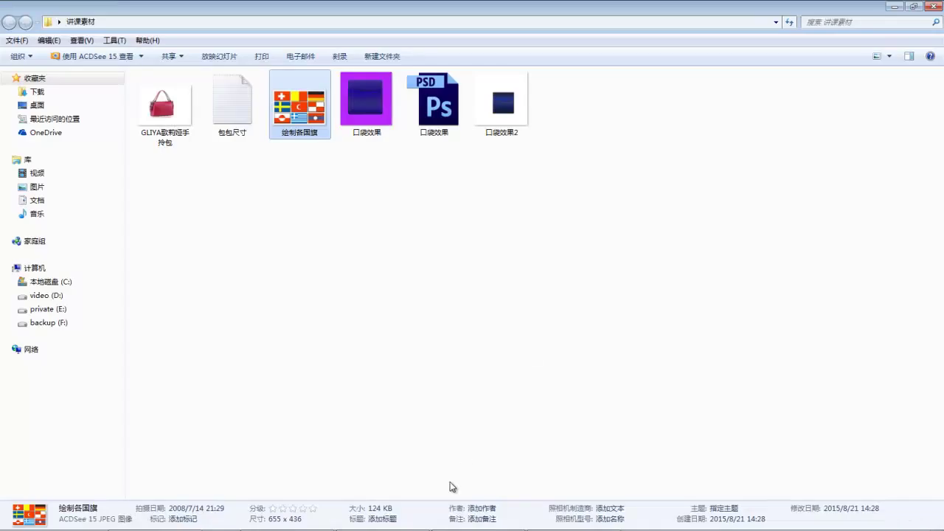
- Switch to Photoshop and open the 绘制各国旗.jpg reference image
{"action": "left_click", "coordinate": [385, 516]}
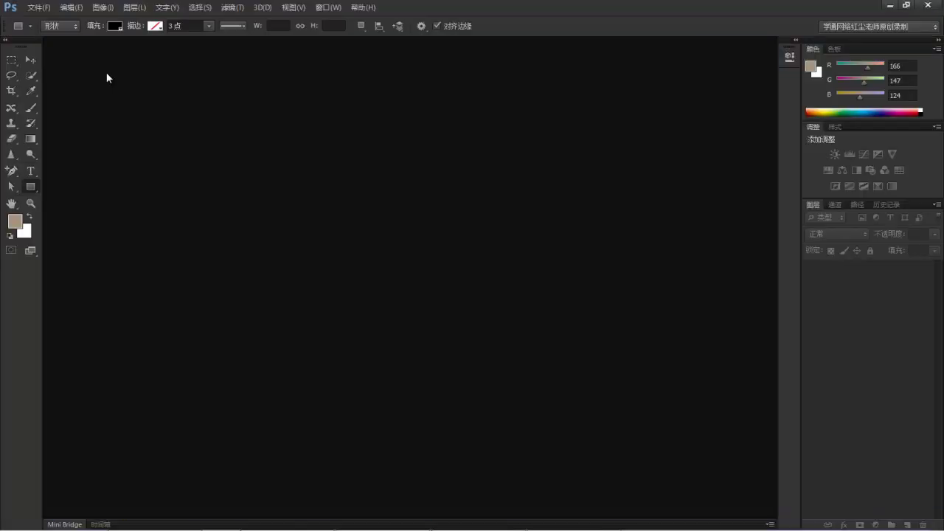
{"action": "left_click", "coordinate": [35, 9]}
{"action": "left_click", "coordinate": [52, 32]}
{"action": "left_click", "coordinate": [521, 147]}
{"action": "left_click", "coordinate": [602, 386]}
- Create a new blank square document with a white background
{"action": "left_click", "coordinate": [36, 9]}
{"action": "left_click", "coordinate": [59, 18]}
{"action": "left_click", "coordinate": [254, 195]}
{"action": "left_click", "coordinate": [254, 196]}
{"action": "left_click", "coordinate": [401, 150]}
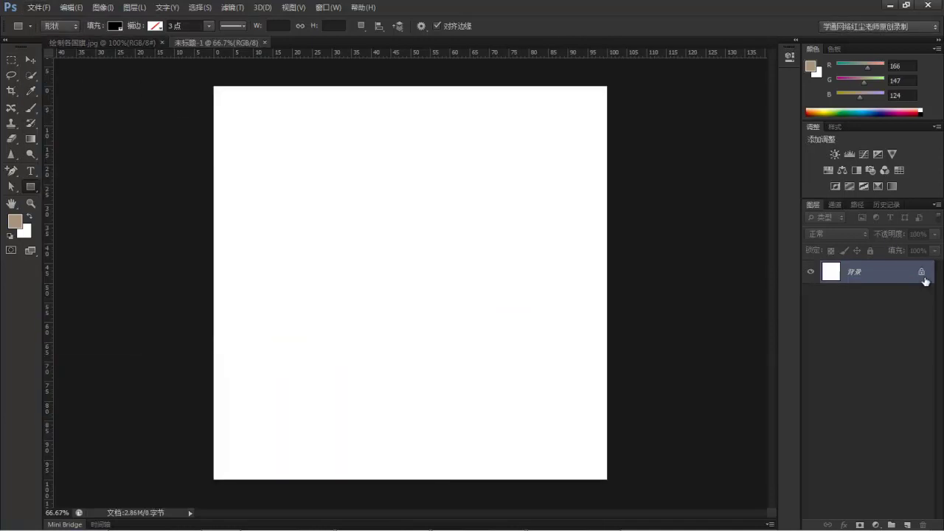
- Unlock the reference image's background layer and copy the flags into the upper part of the new document
{"action": "left_click", "coordinate": [110, 45]}
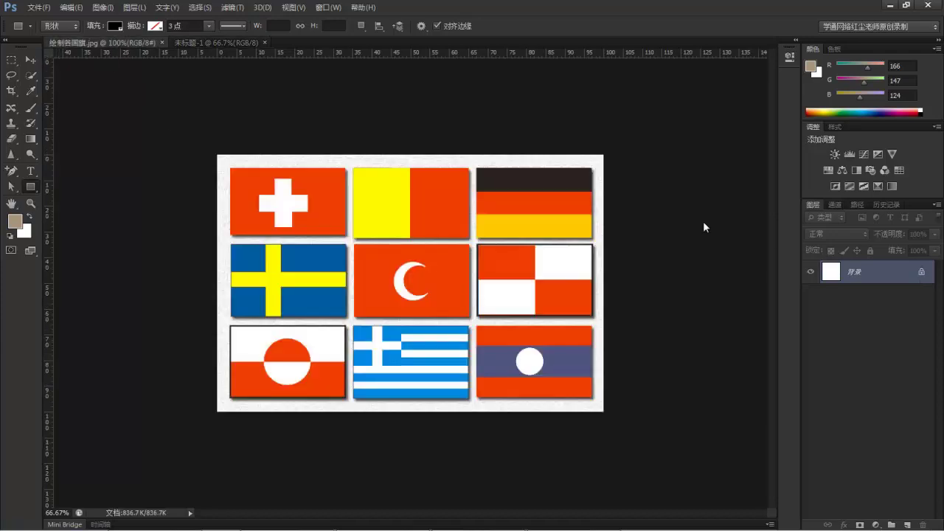
{"action": "double_click", "coordinate": [921, 270]}
{"action": "left_click", "coordinate": [582, 165]}
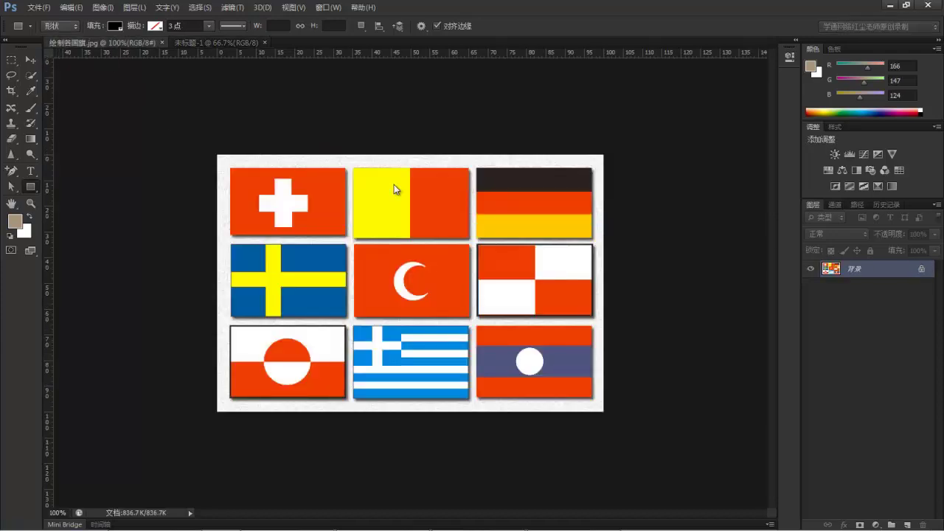
{"action": "left_click", "coordinate": [30, 59]}
{"action": "left_click_drag", "start_coordinate": [337, 146], "coordinate": [417, 200]}
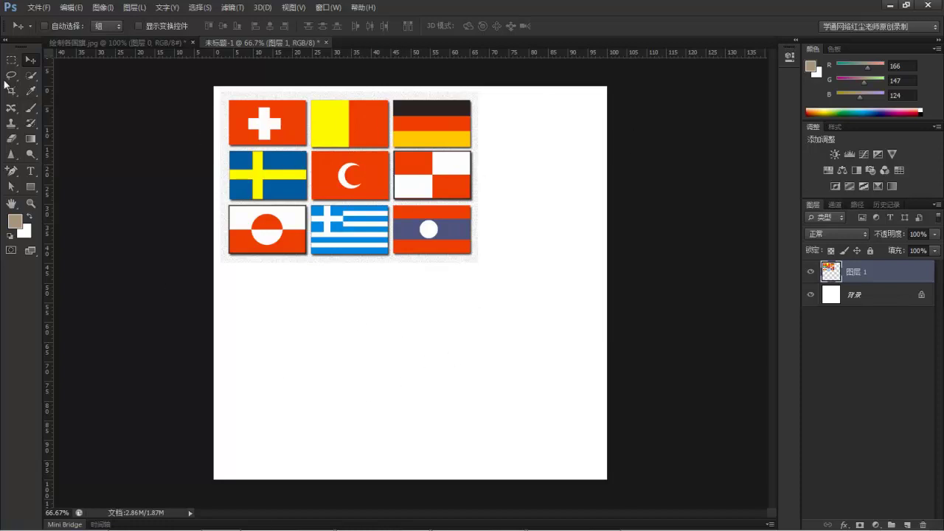
- On a new layer, fill a rectangular selection below the reference flags with red sampled from the Swiss flag (RGB 236, 58, 0)
{"action": "left_click", "coordinate": [11, 59]}
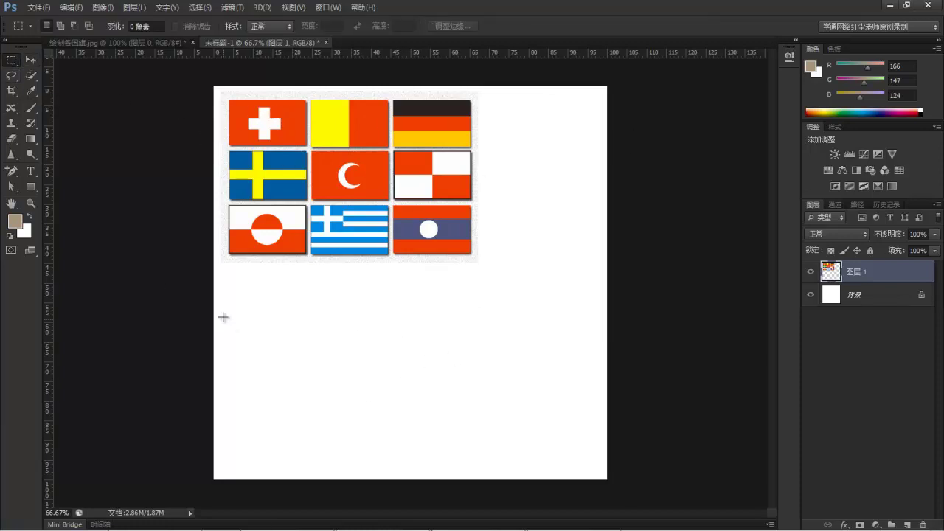
{"action": "left_click_drag", "start_coordinate": [372, 376], "coordinate": [347, 357]}
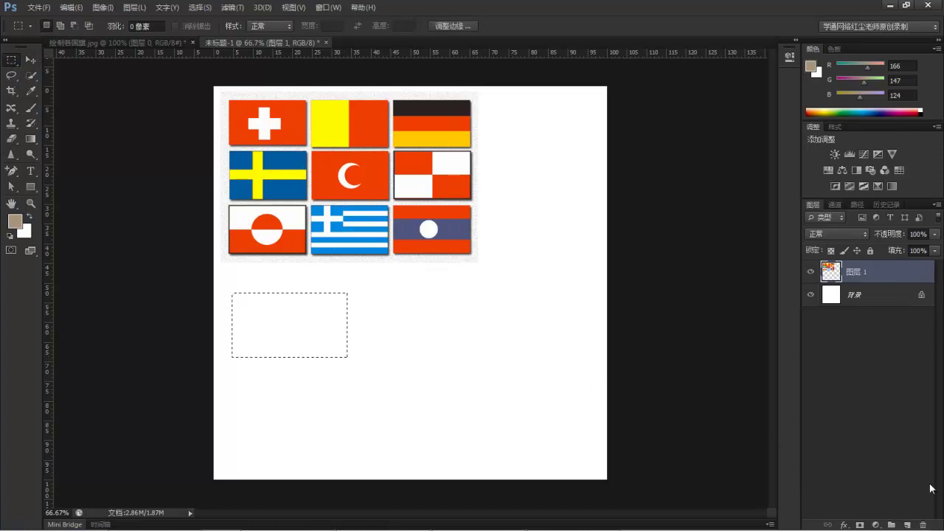
{"action": "left_click", "coordinate": [907, 524]}
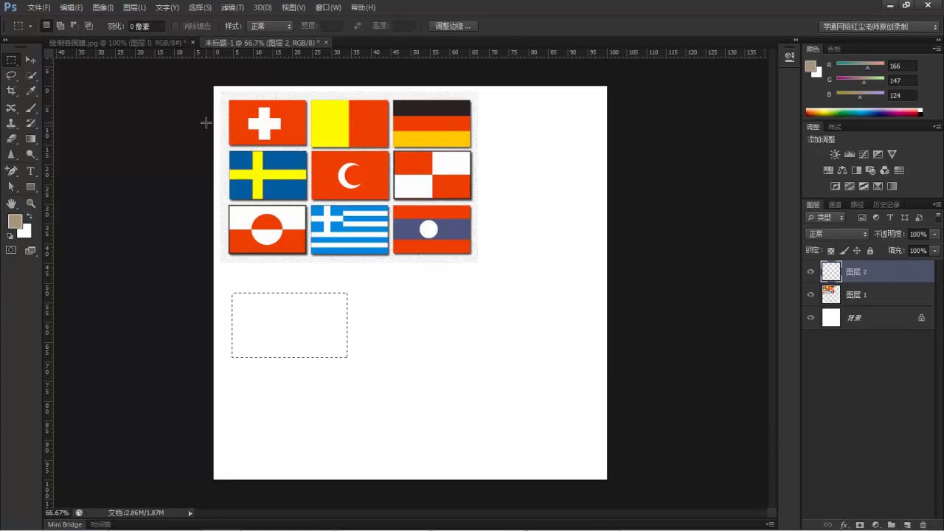
{"action": "left_click", "coordinate": [15, 222]}
{"action": "left_click", "coordinate": [295, 122]}
{"action": "left_click", "coordinate": [808, 223]}
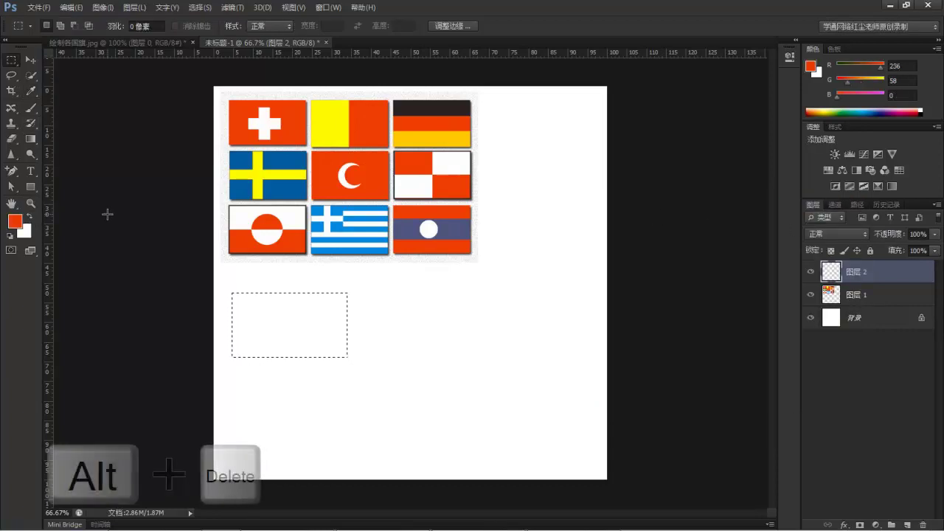
{"action": "key", "text": "alt+Delete"}
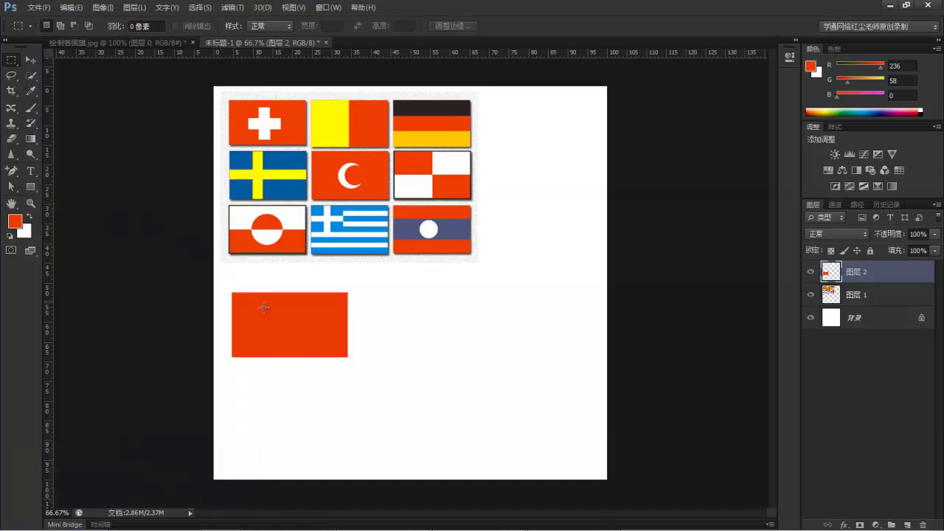
- Make a white cross on the red rectangle from a vertical and a horizontal bar selection, and deselect
{"action": "left_click", "coordinate": [281, 335]}
{"action": "left_click_drag", "start_coordinate": [279, 349], "coordinate": [279, 350]}
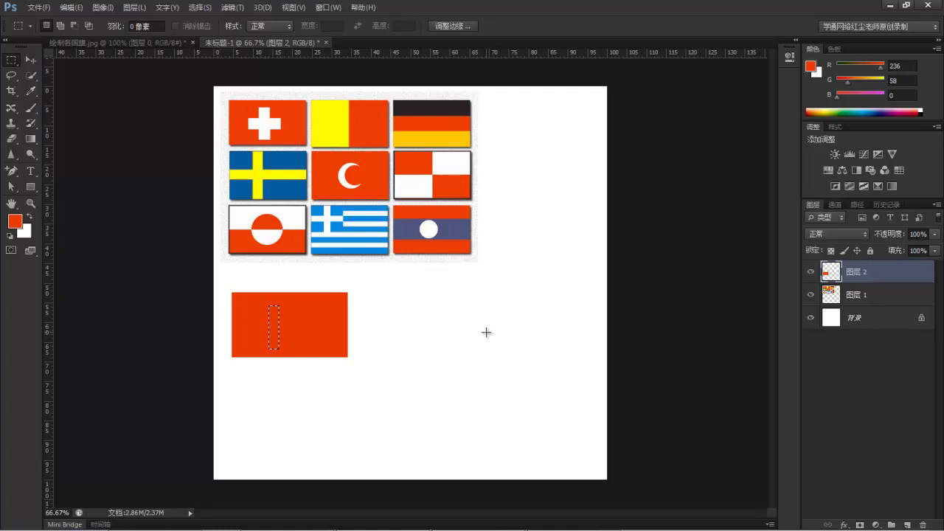
{"action": "key", "text": "Delete"}
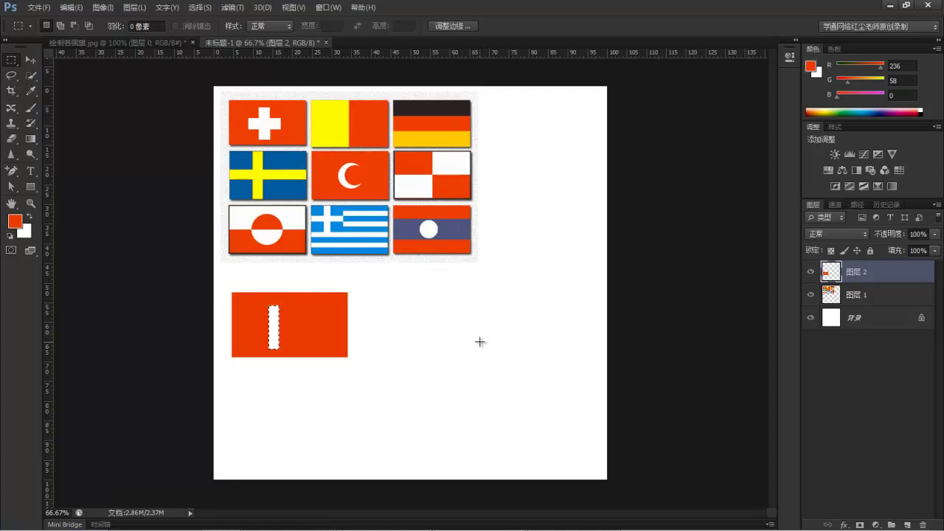
{"action": "left_click", "coordinate": [480, 347]}
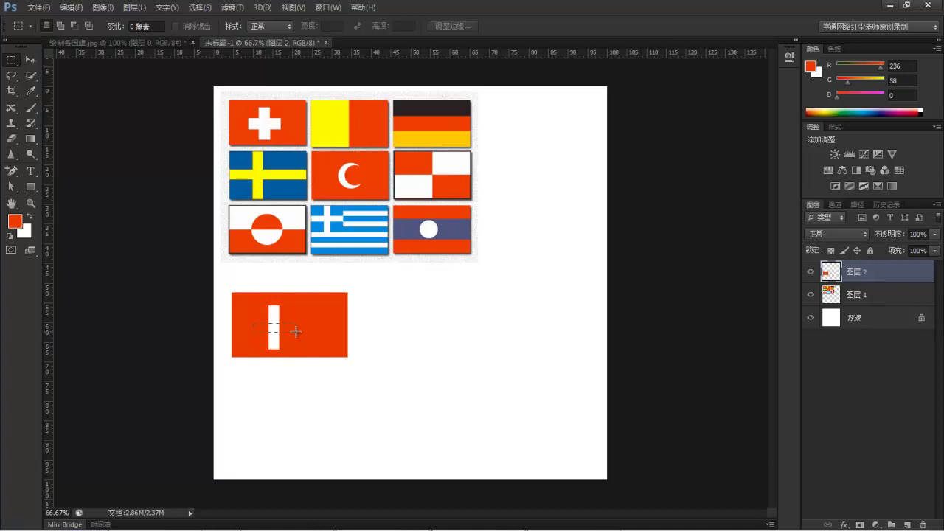
{"action": "left_click_drag", "start_coordinate": [294, 333], "coordinate": [294, 332]}
{"action": "key", "text": "ctrl+BackSpace"}
{"action": "key", "text": "ctrl+d"}
- On a new layer, fill a second rectangular selection beside the cross flag with the yellow-red flag's red (RGB 242, 64, 4)
{"action": "left_click_drag", "start_coordinate": [405, 330], "coordinate": [508, 356]}
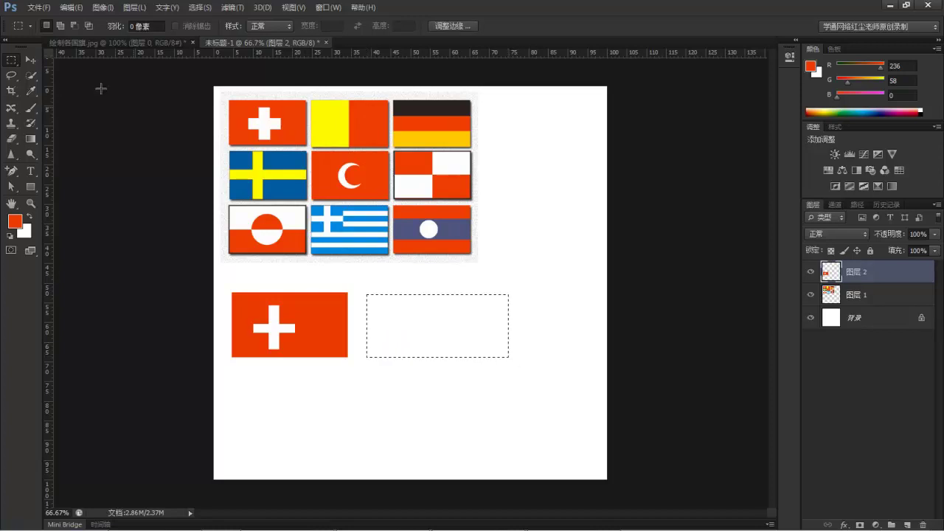
{"action": "key", "text": "ctrl+shift+alt+n"}
{"action": "left_click", "coordinate": [15, 220]}
{"action": "left_click", "coordinate": [363, 121]}
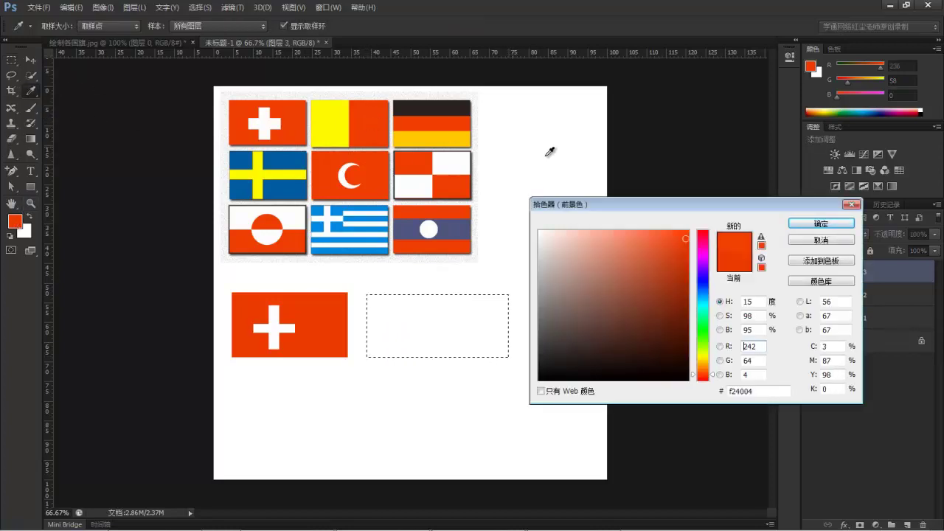
{"action": "left_click", "coordinate": [804, 224]}
{"action": "key", "text": "alt+Delete"}
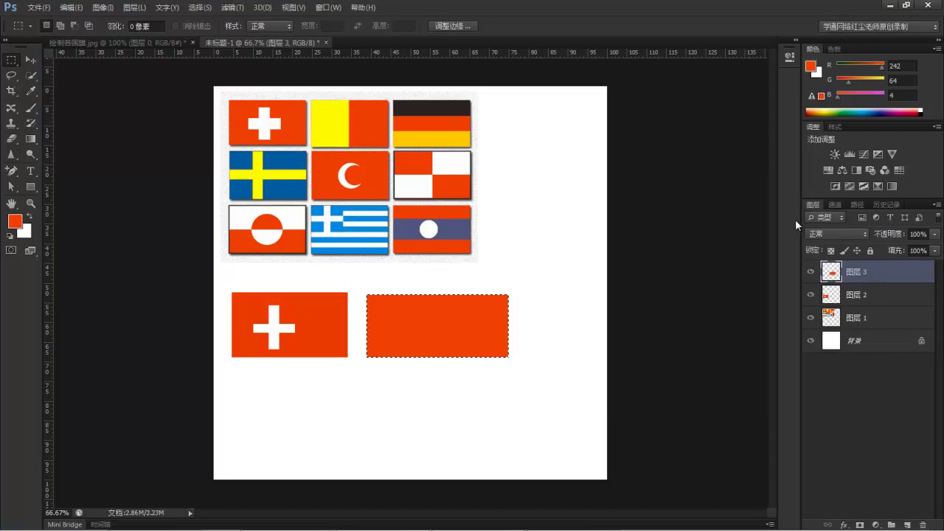
- Transform the selection on the second rectangle so it covers roughly its left half
{"action": "right_click", "coordinate": [444, 327]}
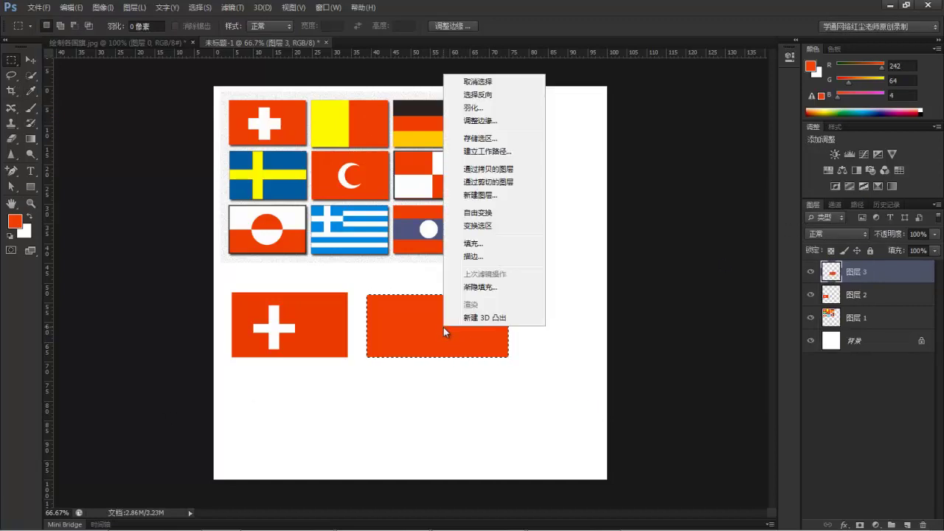
{"action": "left_click", "coordinate": [477, 226]}
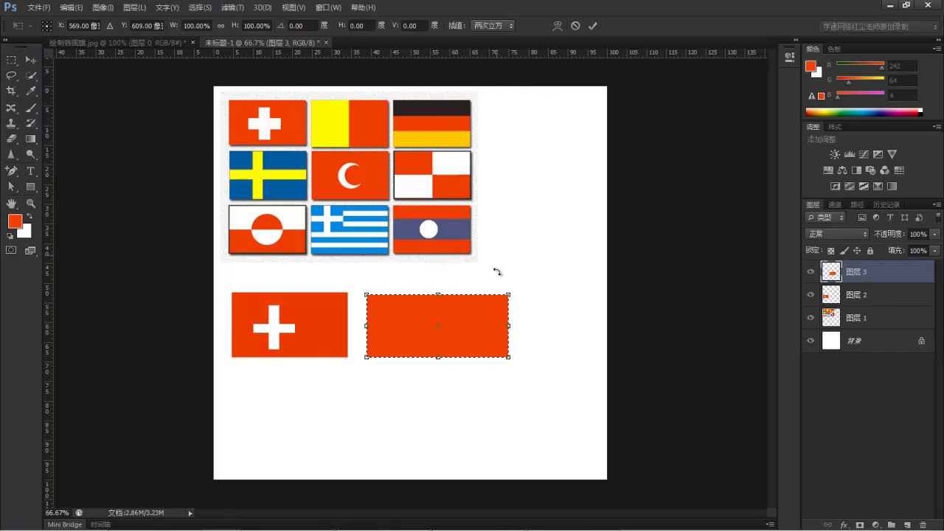
{"action": "left_click_drag", "start_coordinate": [510, 328], "coordinate": [431, 329]}
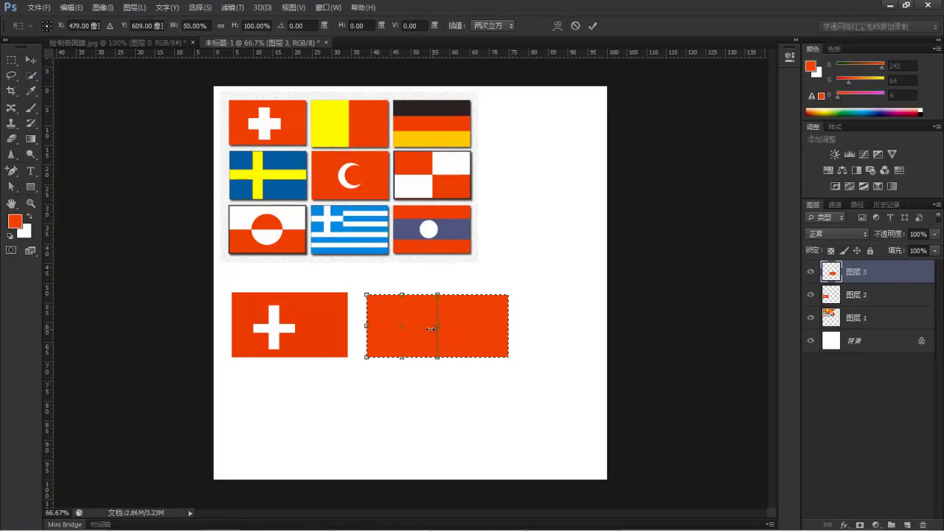
{"action": "left_click", "coordinate": [592, 26]}
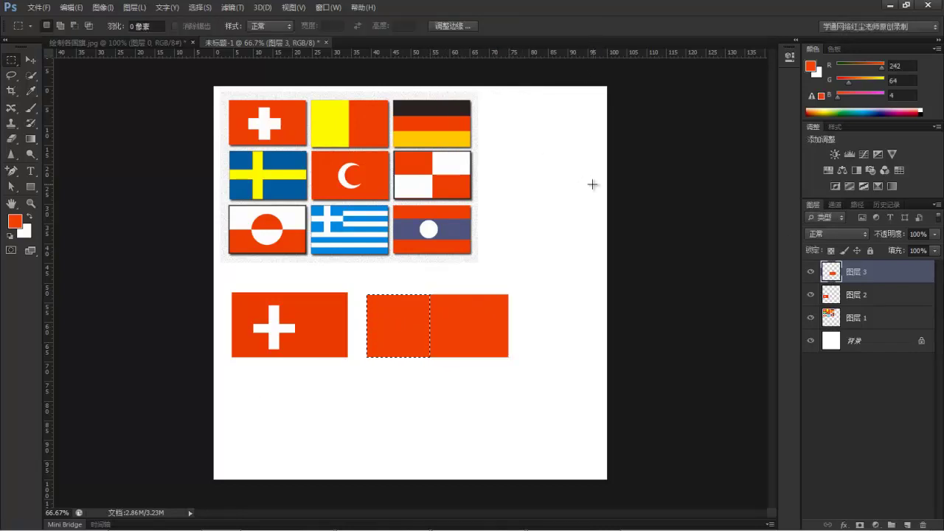
- Fill the narrowed selection with yellow sampled from the reference flag (RGB 253, 248, 0) and deselect
{"action": "left_click", "coordinate": [16, 221]}
{"action": "left_click", "coordinate": [310, 126]}
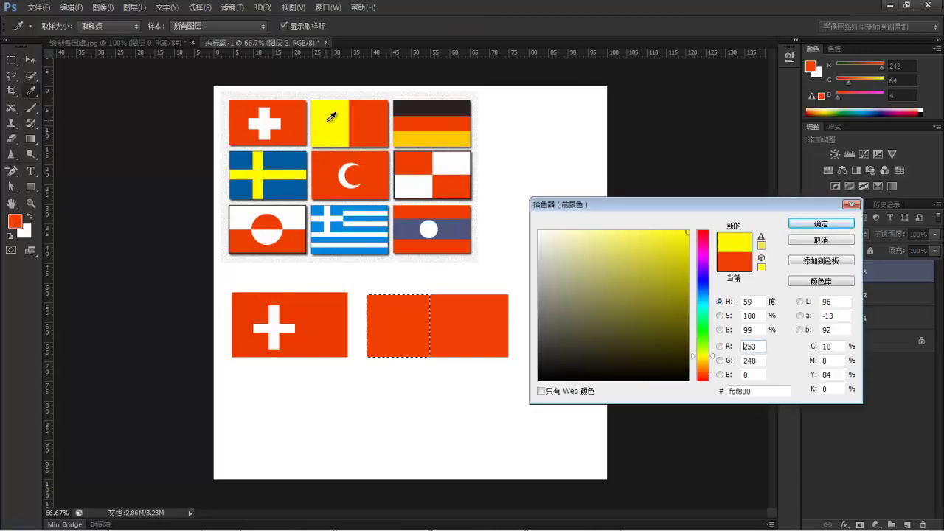
{"action": "left_click", "coordinate": [809, 222]}
{"action": "key", "text": "alt+Delete"}
{"action": "key", "text": "ctrl+d"}
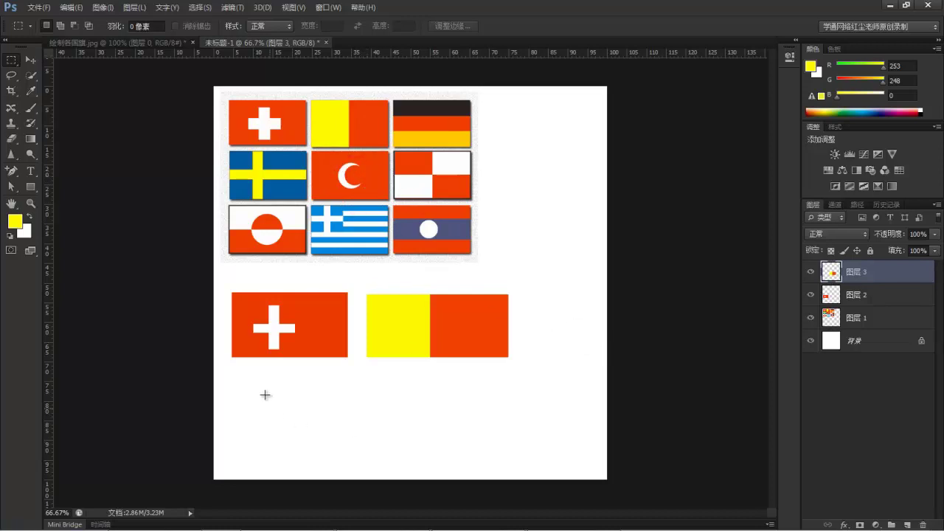
- On a new layer, fill a rectangular selection below the first two flags with the crescent flag's red (RGB 240, 62, 2) and deselect
{"action": "mouse_move", "coordinate": [379, 436]}
{"action": "left_mouse_down"}
{"action": "mouse_move", "coordinate": [409, 438]}
{"action": "mouse_move", "coordinate": [379, 452]}
{"action": "mouse_move", "coordinate": [389, 447]}
{"action": "left_mouse_up"}
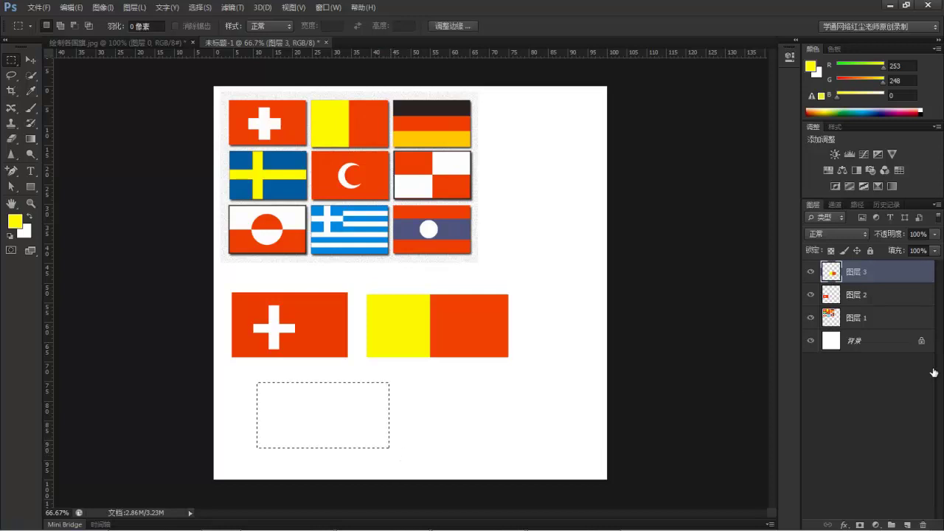
{"action": "left_click", "coordinate": [905, 525]}
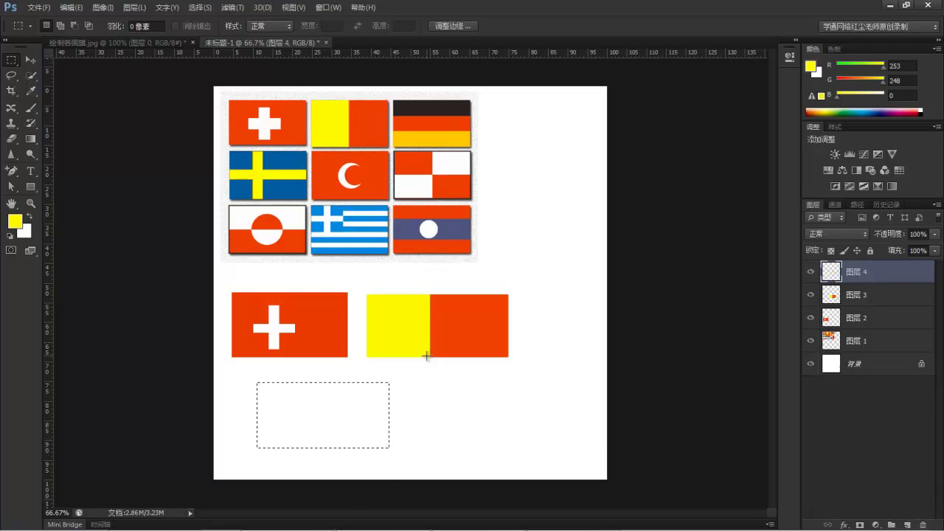
{"action": "left_click", "coordinate": [15, 221]}
{"action": "left_click", "coordinate": [346, 183]}
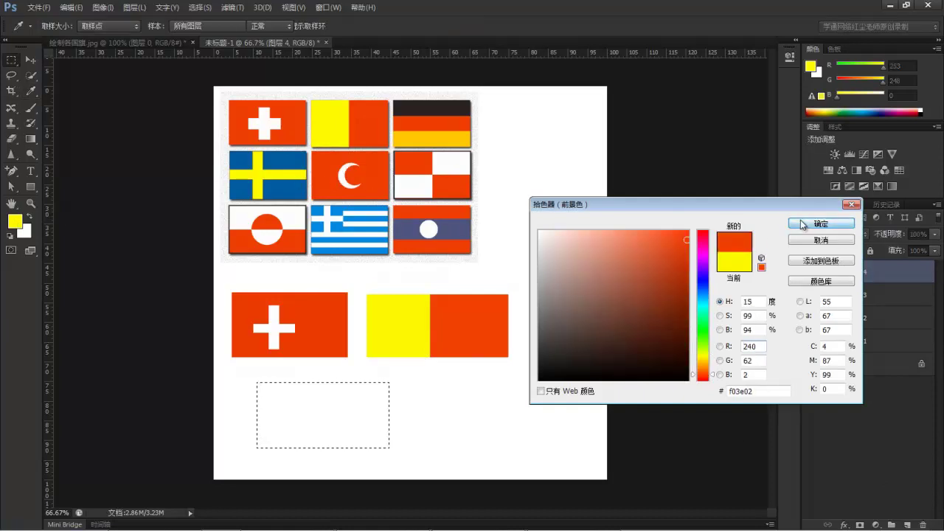
{"action": "left_click", "coordinate": [800, 222]}
{"action": "key", "text": "alt+Delete"}
{"action": "key", "text": "ctrl+d"}
- Cut an elliptical hole out of the middle of the red rectangle below the cross flag
{"action": "right_click", "coordinate": [11, 59]}
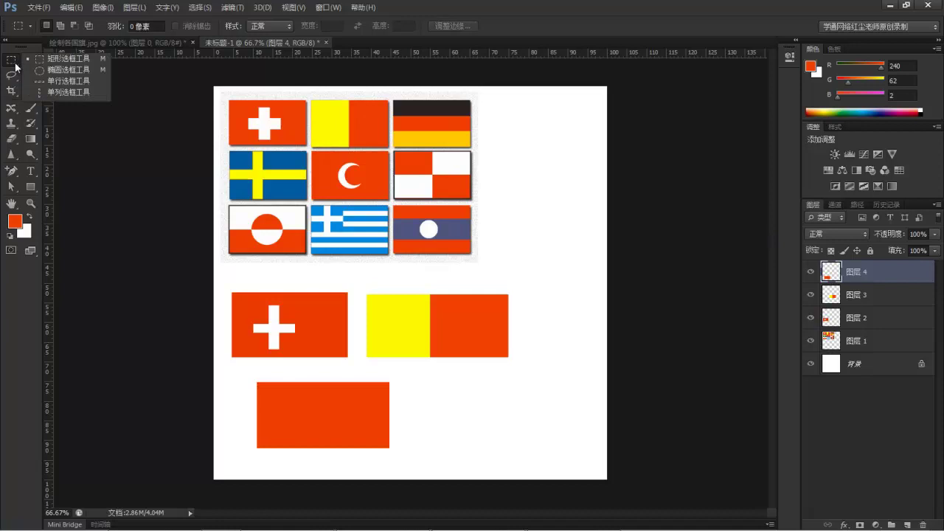
{"action": "left_click", "coordinate": [68, 70]}
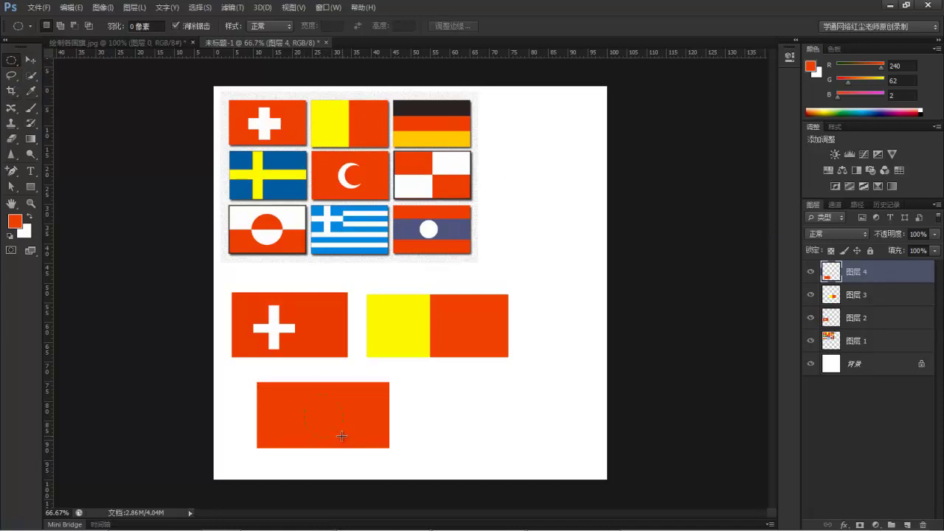
{"action": "left_click_drag", "start_coordinate": [304, 395], "coordinate": [341, 428]}
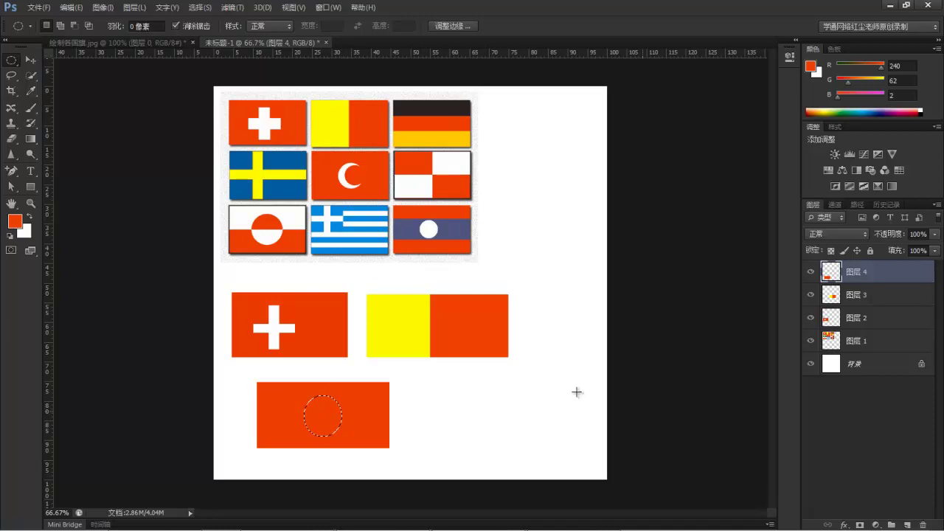
{"action": "key", "text": "Delete"}
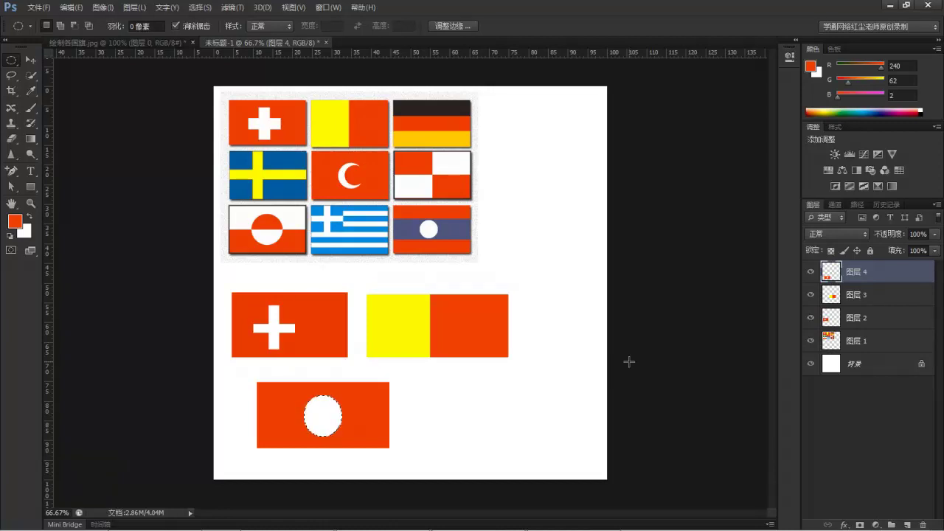
- On the background layer, fill an elliptical selection overlapping the hole's right side with red (RGB 240, 62, 2) to form a crescent, and deselect
{"action": "left_click", "coordinate": [855, 364]}
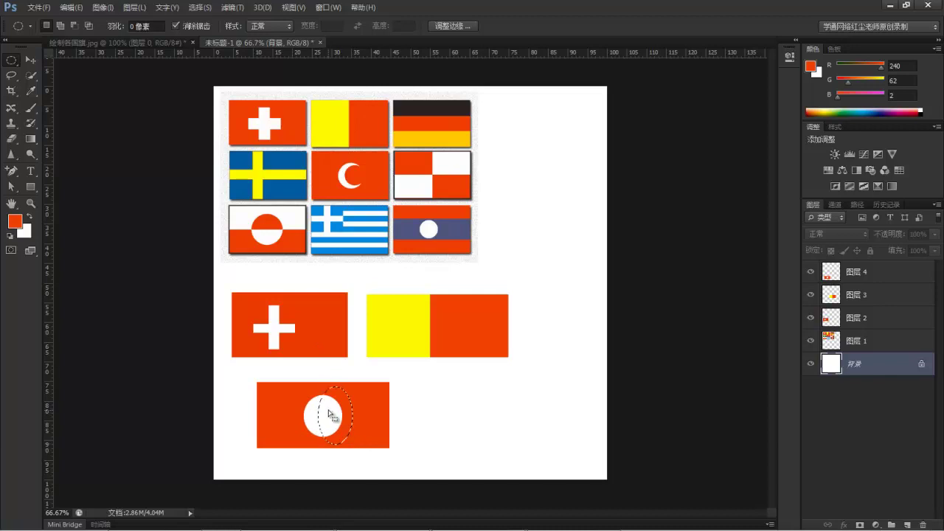
{"action": "key", "text": "ctrl+d"}
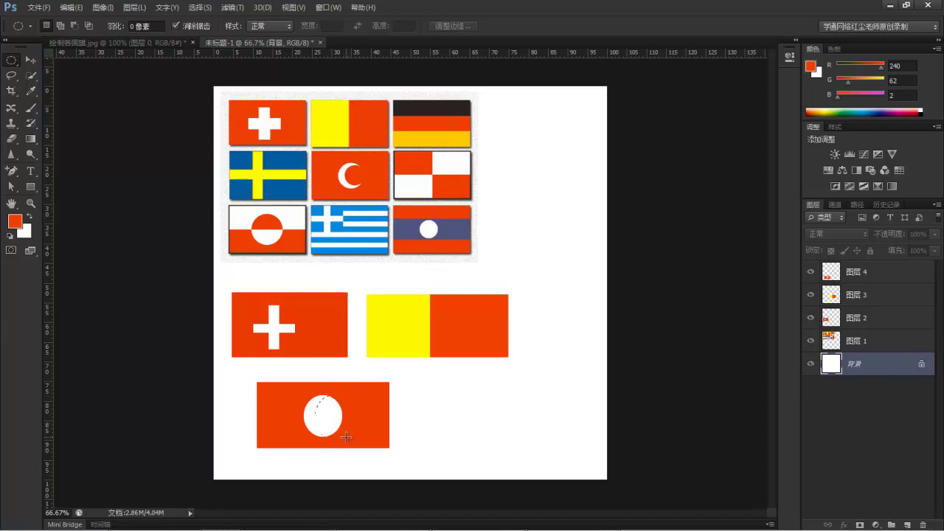
{"action": "left_click_drag", "start_coordinate": [345, 437], "coordinate": [346, 438]}
{"action": "key", "text": "alt+Delete"}
{"action": "key", "text": "ctrl+d"}
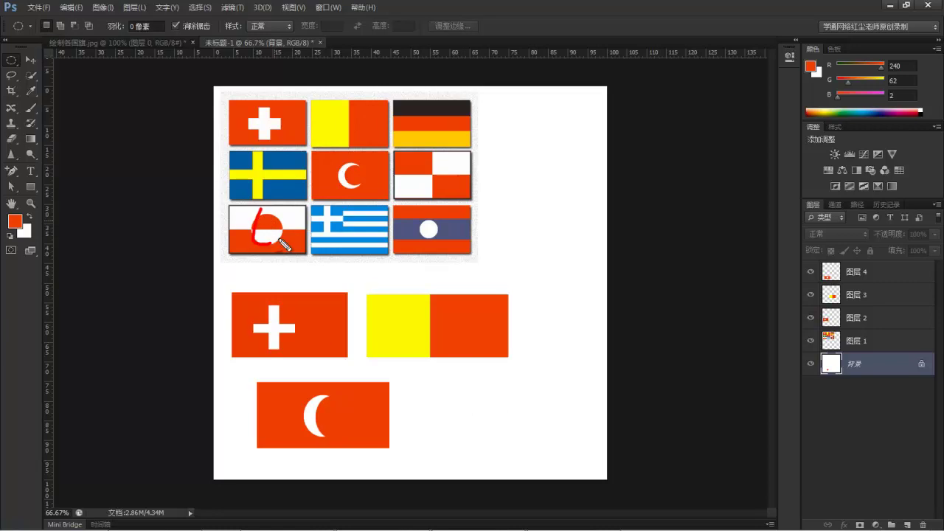
{"action": "left_click_drag", "start_coordinate": [432, 401], "coordinate": [582, 463]}
{"action": "key", "text": "ctrl+d"}
{"action": "key", "text": "ctrl+shift+d"}
{"action": "key", "text": "ctrl+d"}
- On a new layer, fill a rectangular selection beside the crescent flag with the same red (RGB 240, 62, 2)
{"action": "right_click", "coordinate": [11, 63]}
{"action": "left_click", "coordinate": [52, 59]}
{"action": "left_click_drag", "start_coordinate": [426, 385], "coordinate": [488, 442]}
{"action": "left_click_drag", "start_coordinate": [546, 461], "coordinate": [566, 453]}
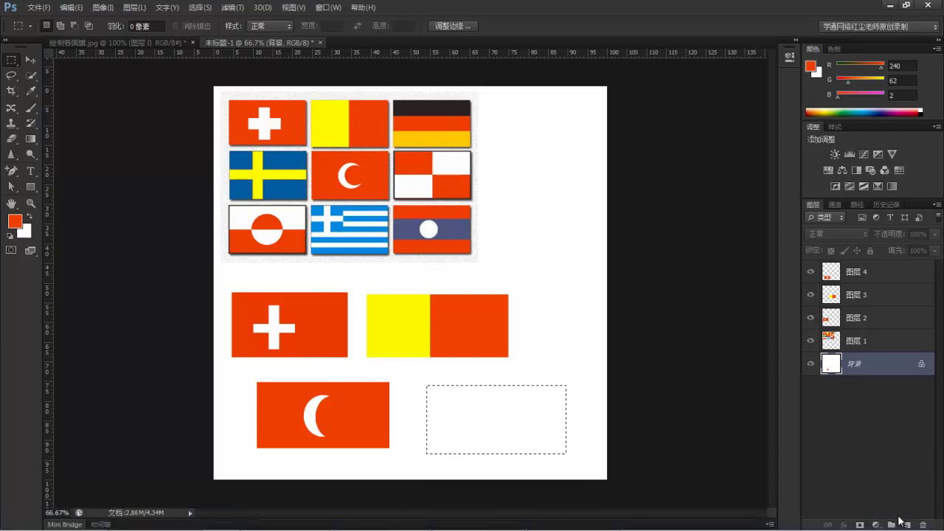
{"action": "left_click", "coordinate": [907, 524]}
{"action": "key", "text": "alt+Delete"}
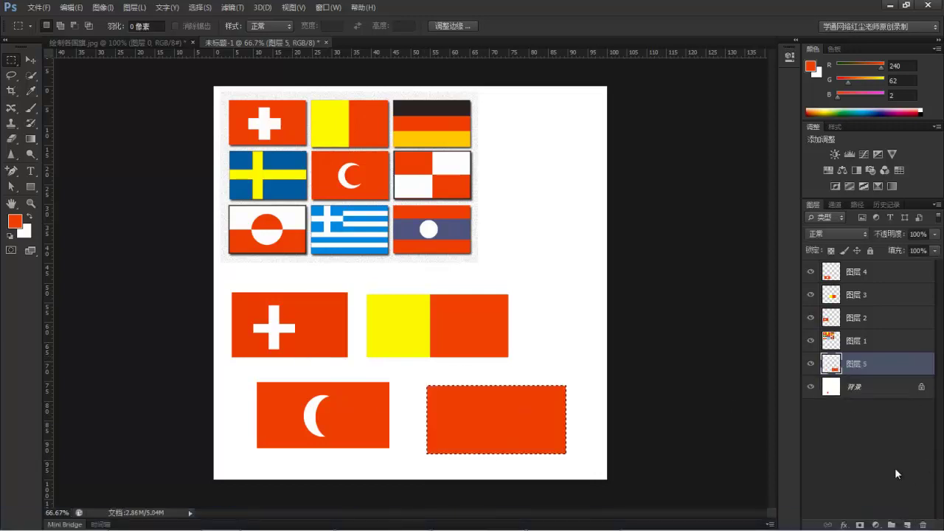
- Transform the selection on the fourth flag so it covers only its upper half
{"action": "right_click", "coordinate": [480, 423]}
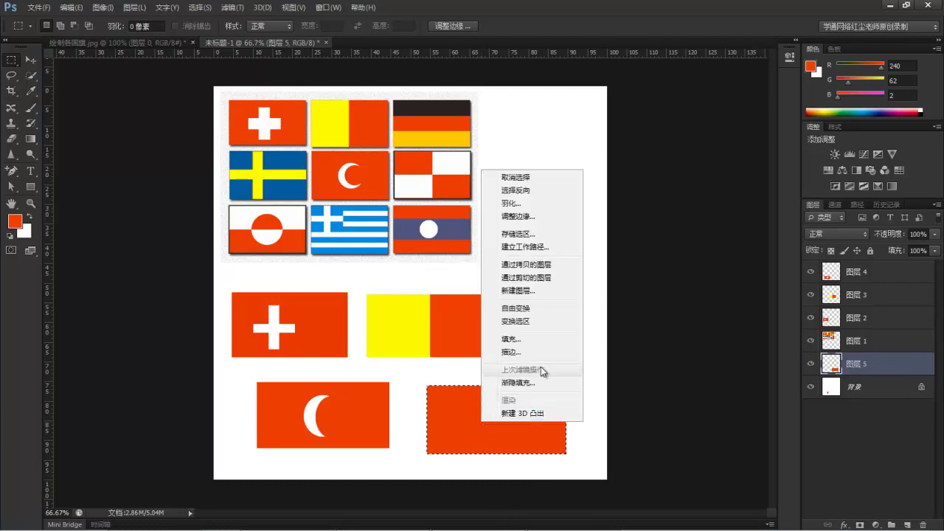
{"action": "left_click", "coordinate": [538, 322]}
{"action": "left_click_drag", "start_coordinate": [496, 455], "coordinate": [504, 420]}
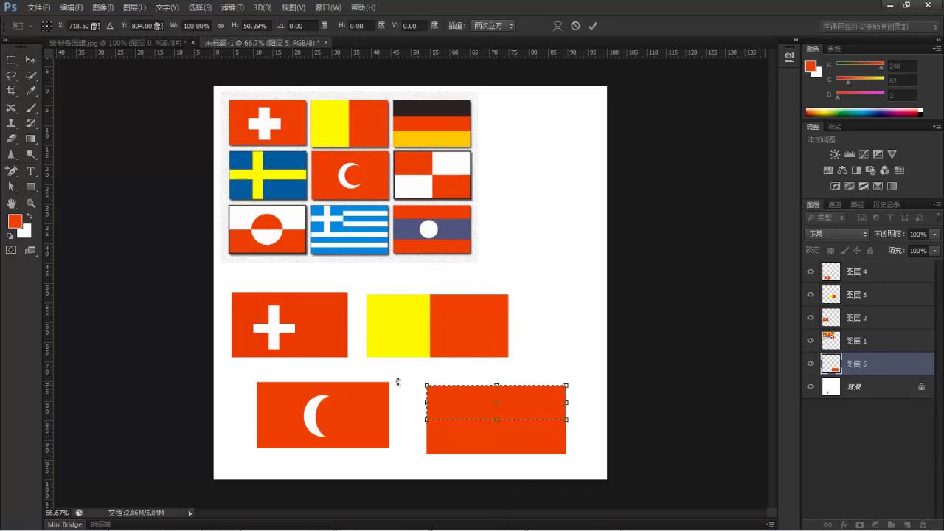
{"action": "left_click", "coordinate": [592, 26]}
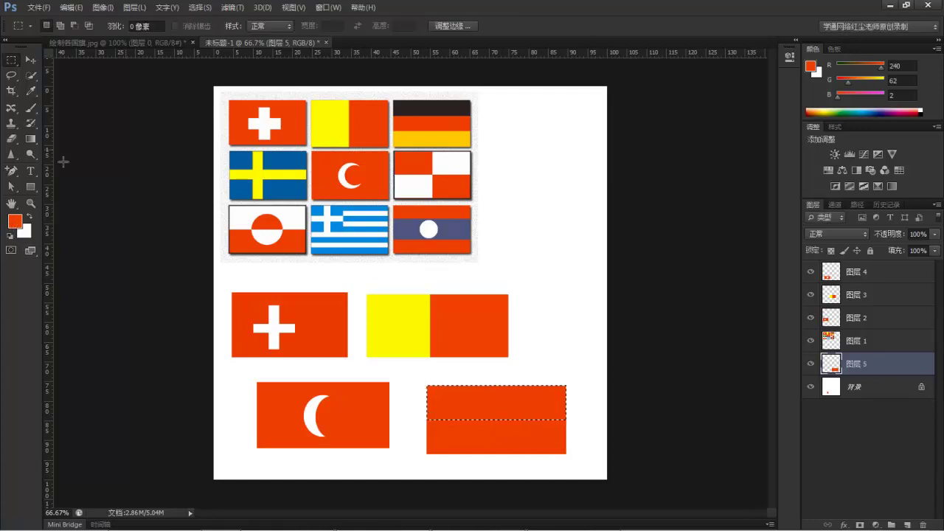
- Fill the flag's upper half with white sampled from the reference flag (RGB 255, 255, 255) and deselect
{"action": "left_click", "coordinate": [15, 220]}
{"action": "left_click", "coordinate": [245, 213]}
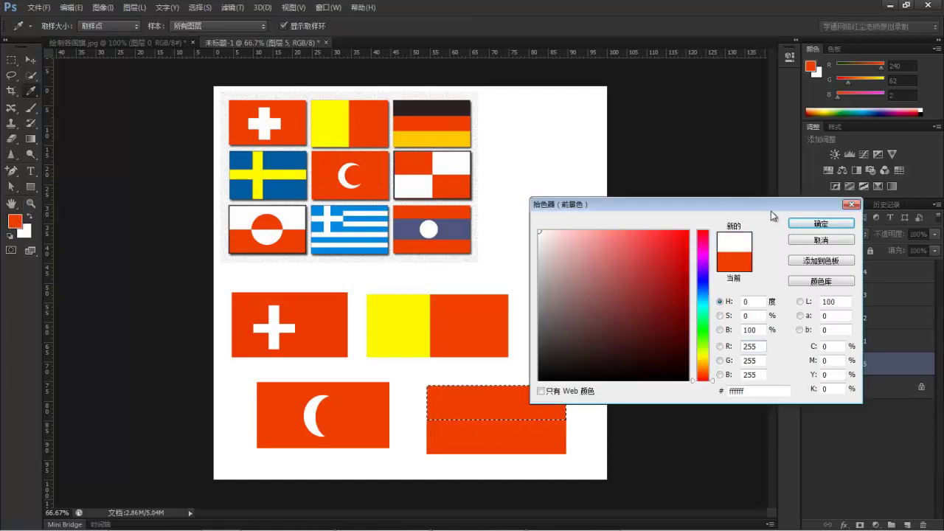
{"action": "left_click", "coordinate": [820, 222]}
{"action": "key", "text": "alt+Delete"}
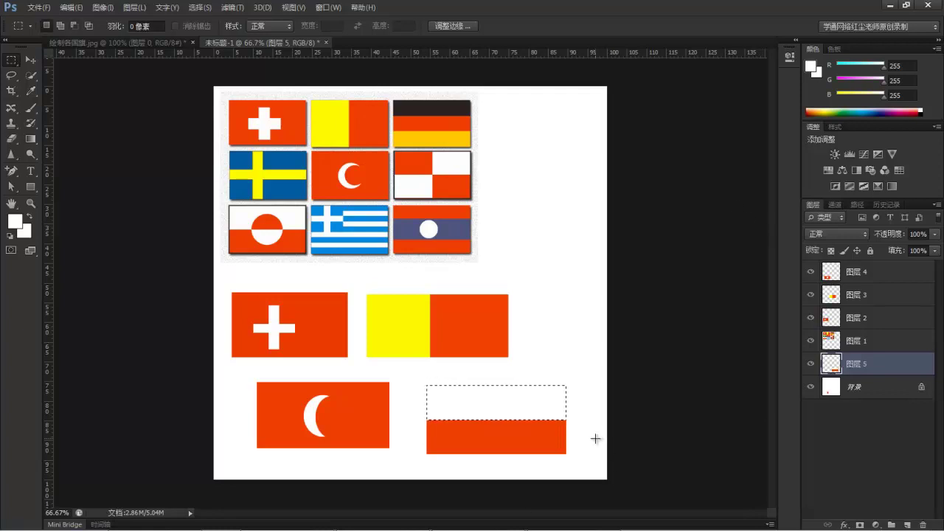
{"action": "key", "text": "ctrl+d"}
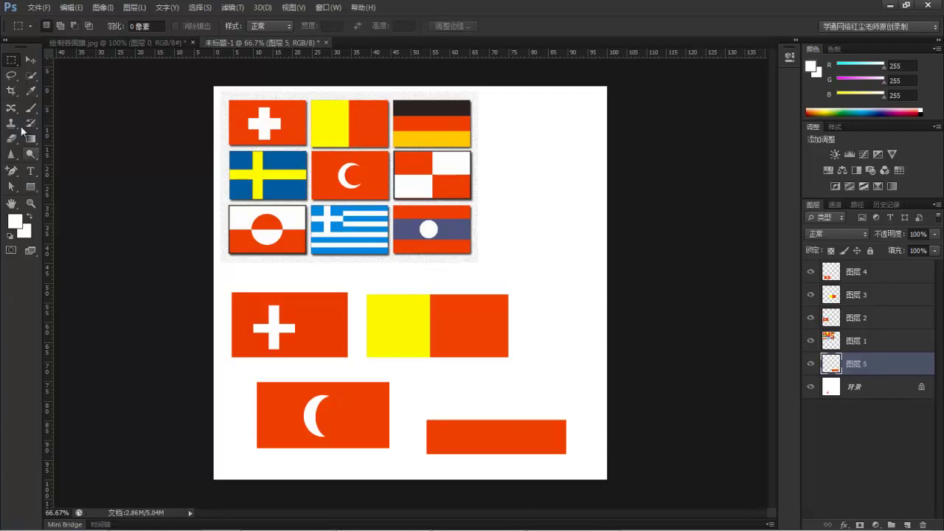
- On a new layer, fill a circular selection centred on the fourth flag's white-red boundary with the yellow-red flag's red (RGB 242, 64, 4)
{"action": "right_click", "coordinate": [11, 59]}
{"action": "left_click", "coordinate": [60, 70]}
{"action": "left_click_drag", "start_coordinate": [521, 440], "coordinate": [517, 437]}
{"action": "left_click_drag", "start_coordinate": [520, 439], "coordinate": [519, 440]}
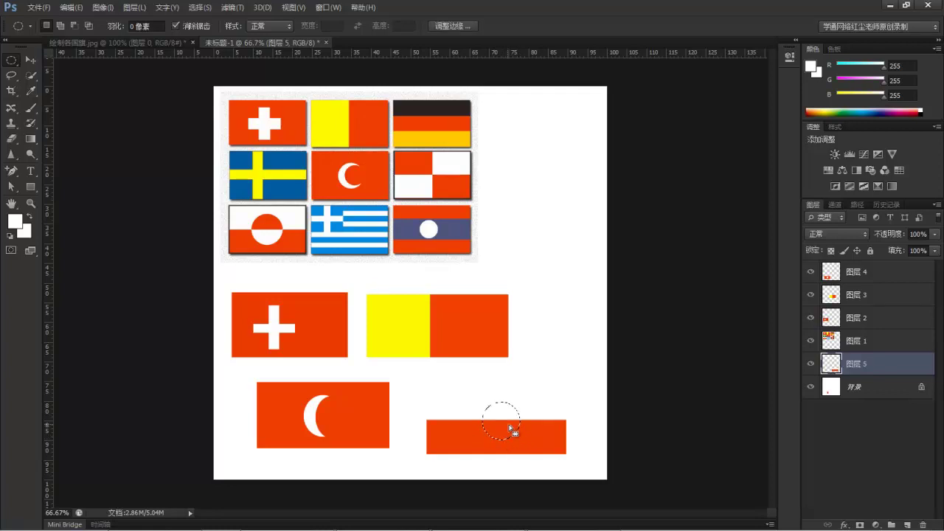
{"action": "left_click", "coordinate": [908, 525]}
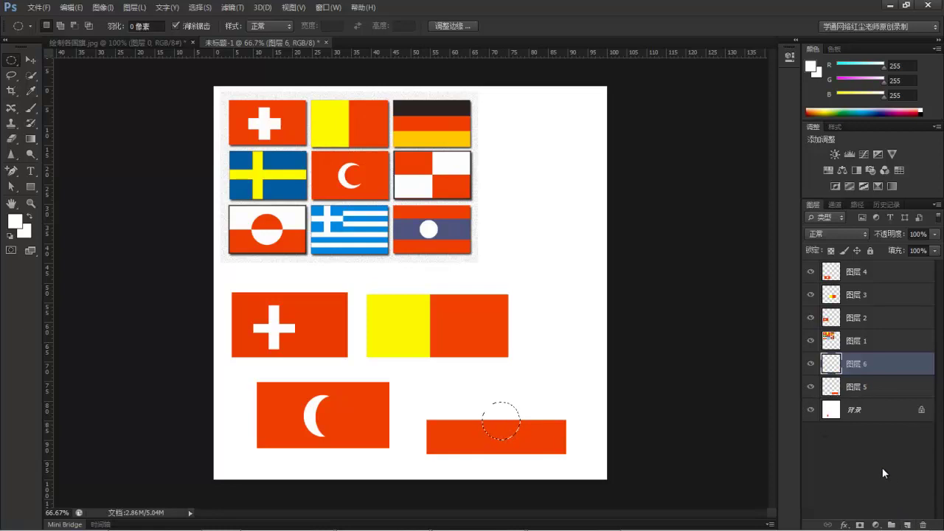
{"action": "left_click", "coordinate": [15, 221]}
{"action": "left_click", "coordinate": [432, 314]}
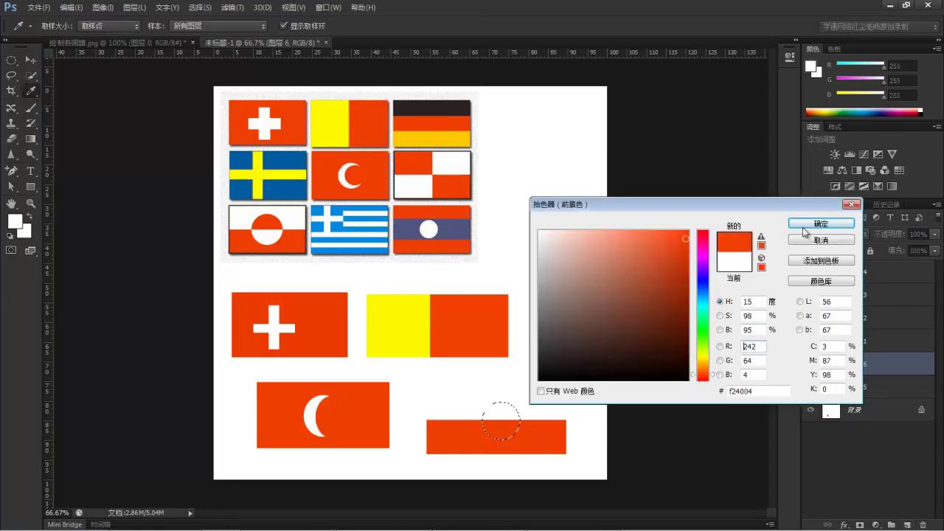
{"action": "left_click", "coordinate": [812, 222]}
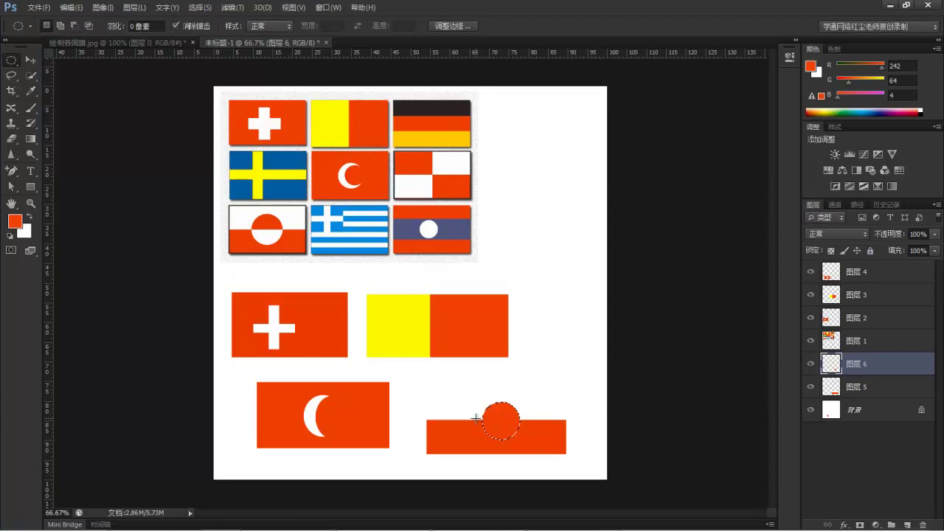
- Select a rectangle over the circle's lower half, starting at the white-red boundary, and lock the circle layer's transparent pixels
{"action": "right_click", "coordinate": [11, 60]}
{"action": "left_click", "coordinate": [69, 58]}
{"action": "left_click_drag", "start_coordinate": [534, 453], "coordinate": [551, 456]}
{"action": "left_click", "coordinate": [831, 250]}
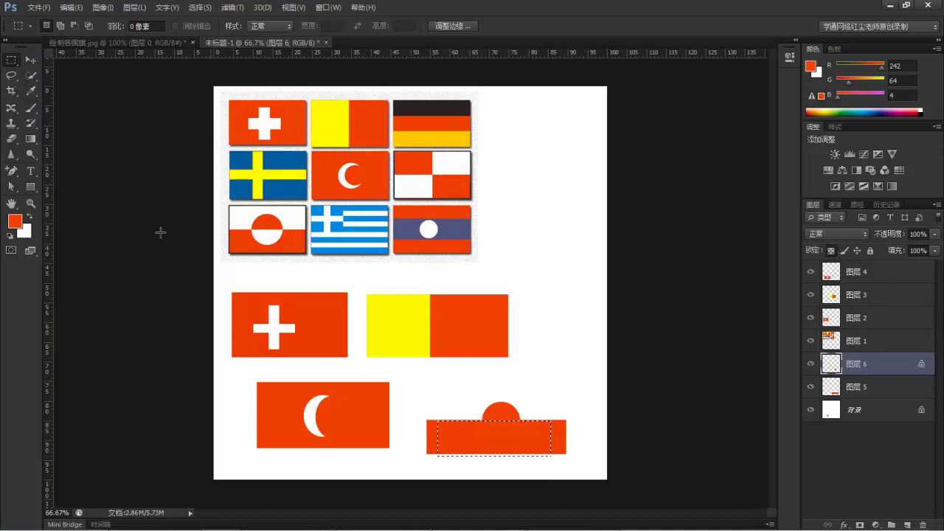
- Fill the circle's lower half with white (RGB 255, 255, 255), deselect, and merge the circle layer with the fourth flag's layer
{"action": "left_click", "coordinate": [16, 221]}
{"action": "left_click", "coordinate": [464, 406]}
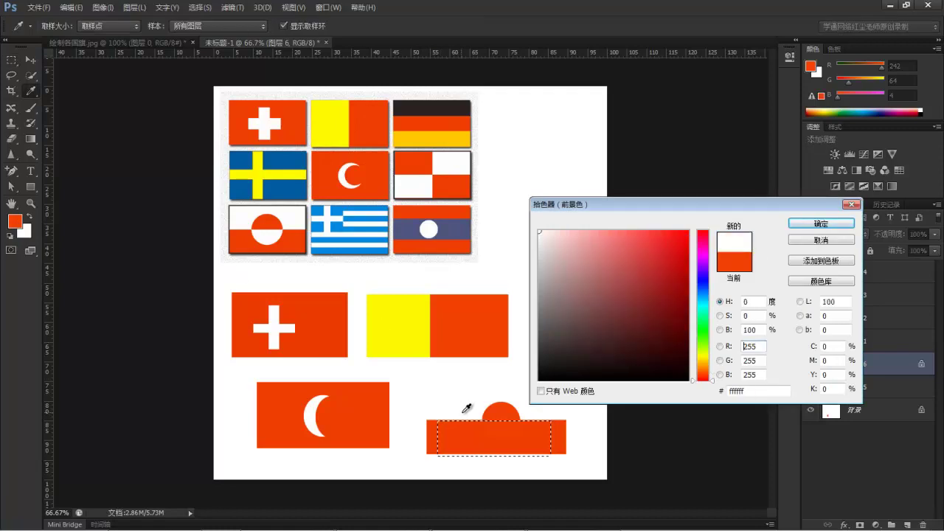
{"action": "left_click", "coordinate": [789, 222]}
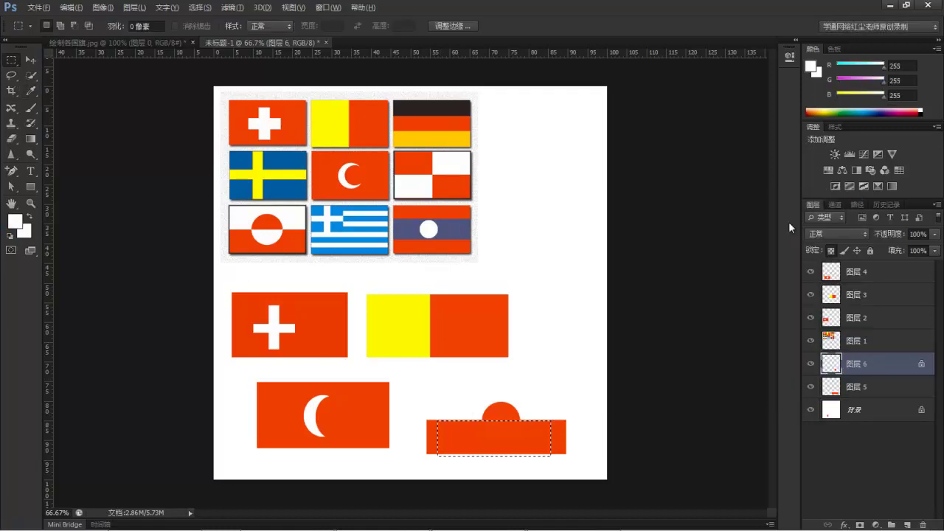
{"action": "key", "text": "alt+Delete"}
{"action": "key", "text": "ctrl+d"}
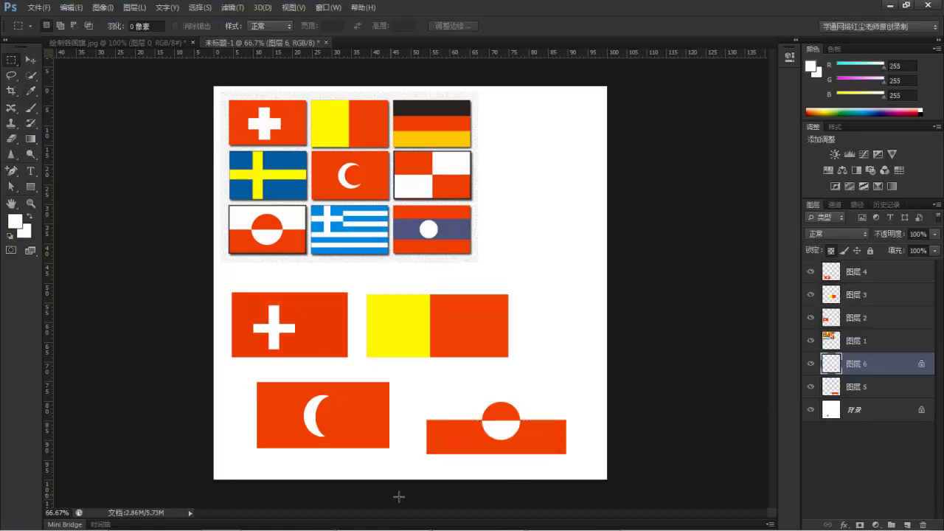
{"action": "left_click", "coordinate": [859, 386], "text": "ctrl"}
{"action": "key", "text": "ctrl+e"}
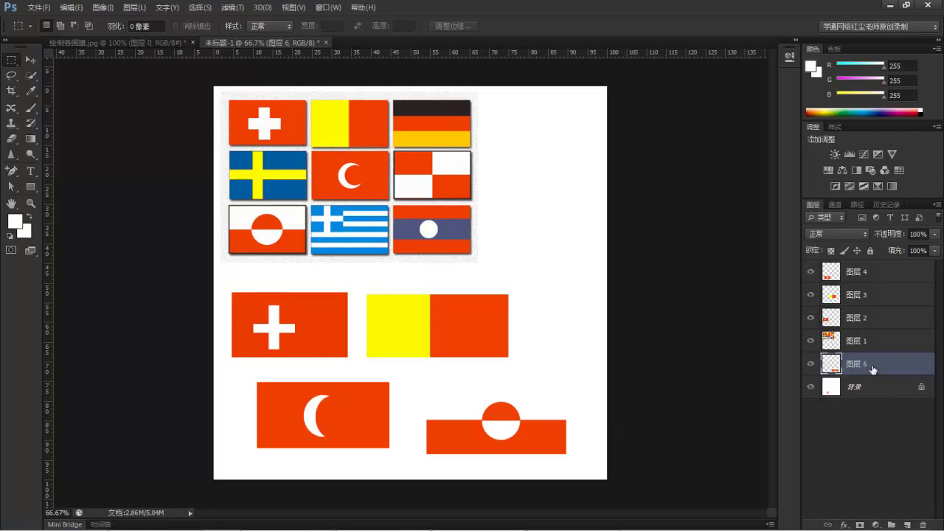
- Fill the background layer with dark red (RGB 83, 27, 27) and undo the fill
{"action": "double_click", "coordinate": [846, 387]}
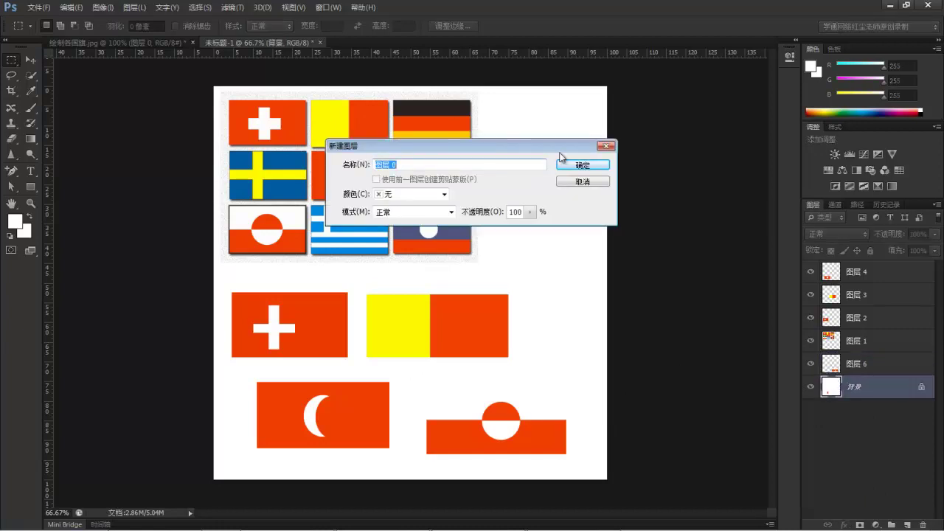
{"action": "left_click", "coordinate": [582, 182]}
{"action": "left_click", "coordinate": [11, 224]}
{"action": "left_click_drag", "start_coordinate": [682, 230], "coordinate": [640, 332]}
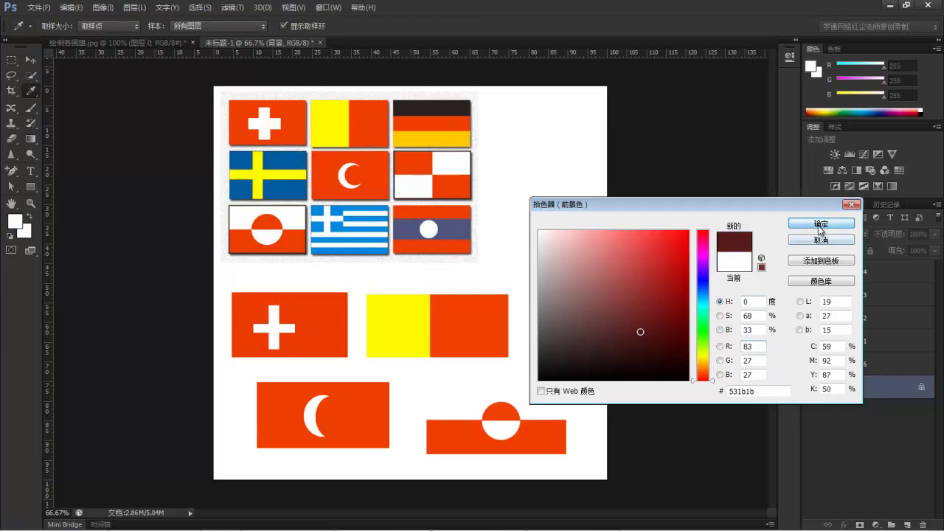
{"action": "left_click", "coordinate": [814, 223]}
{"action": "key", "text": "alt+BackSpace"}
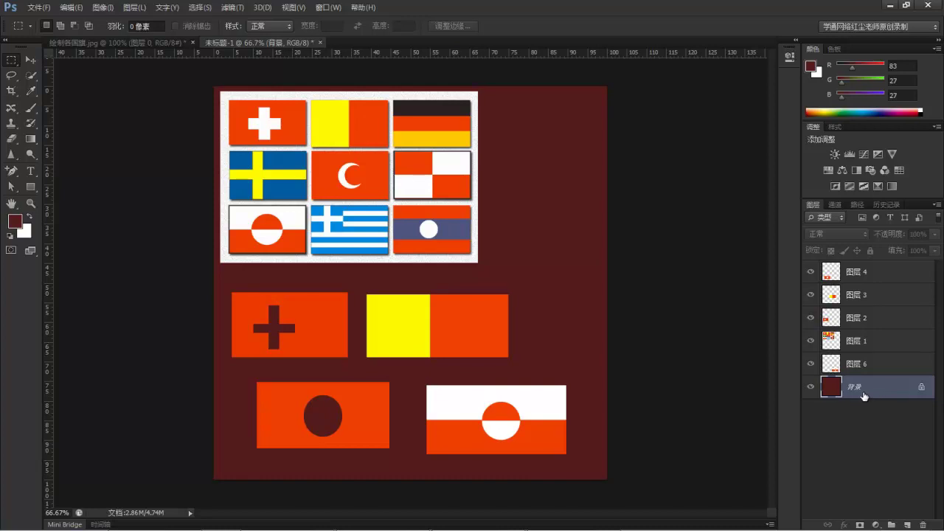
{"action": "key", "text": "ctrl+z"}
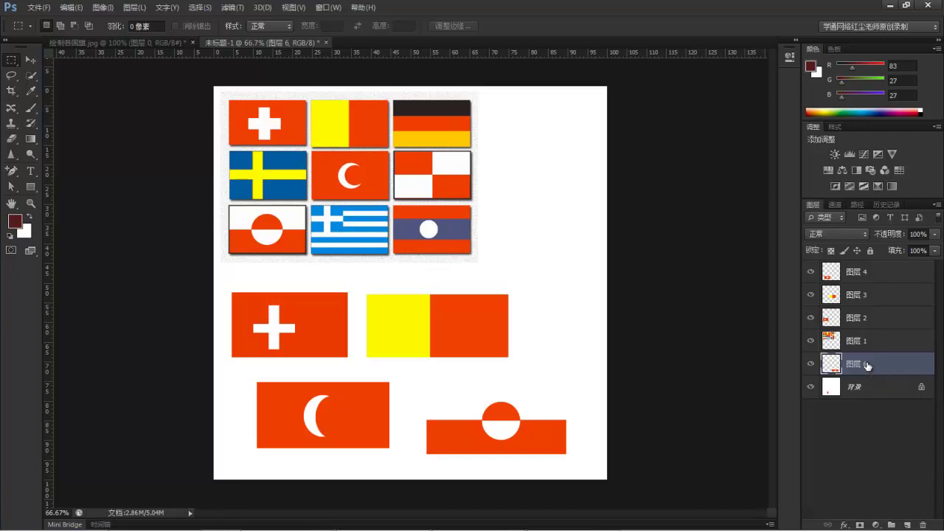
- Go through the flag layers one by one to examine how each flag sits on its own layer
{"action": "key", "text": "alt+bracketright"}
{"action": "key", "text": "alt+bracketright"}
{"action": "key", "text": "alt+bracketright"}
{"action": "key", "text": "alt+bracketright"}
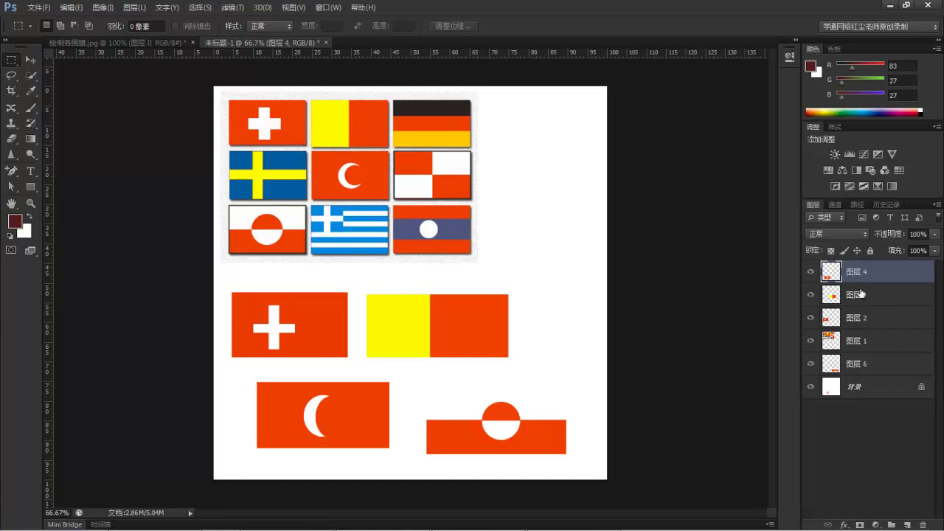
{"action": "left_click", "coordinate": [861, 295]}
{"action": "left_click", "coordinate": [863, 320]}
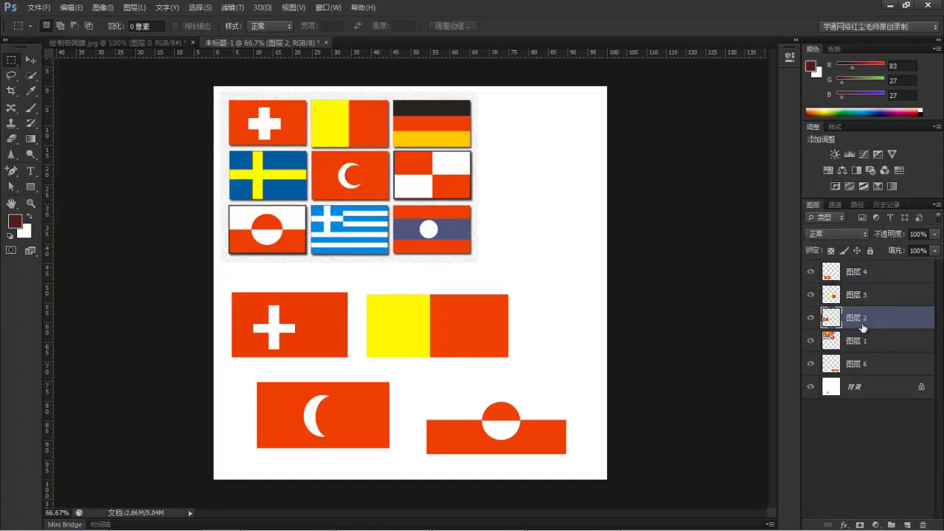
{"action": "left_click", "coordinate": [866, 340]}
{"action": "left_click", "coordinate": [869, 366]}
{"action": "left_click", "coordinate": [867, 340]}
{"action": "left_click", "coordinate": [864, 321]}
{"action": "left_click", "coordinate": [861, 298]}
{"action": "left_click", "coordinate": [866, 280]}
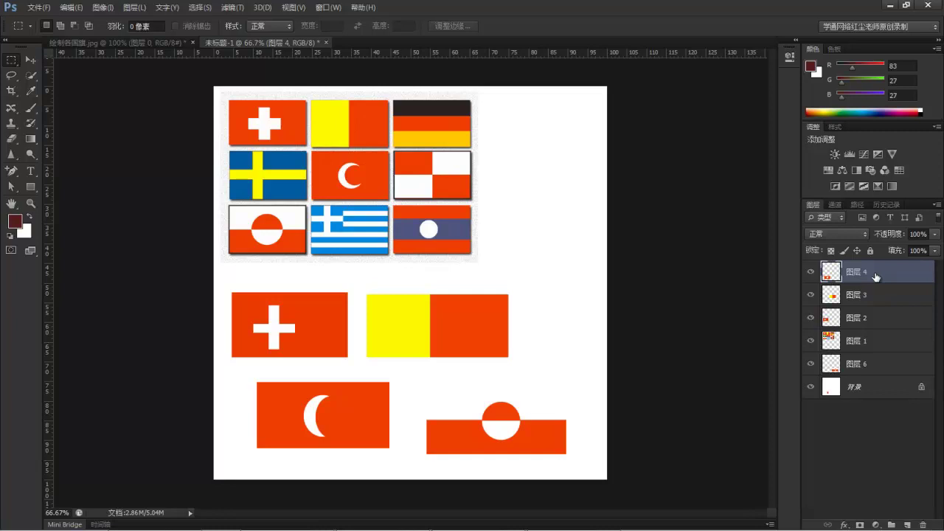
- Close the flag drawing and the reference image document without saving changes
{"action": "left_click", "coordinate": [323, 43]}
{"action": "left_click", "coordinate": [471, 211]}
{"action": "left_click", "coordinate": [192, 43]}
{"action": "left_click", "coordinate": [472, 208]}
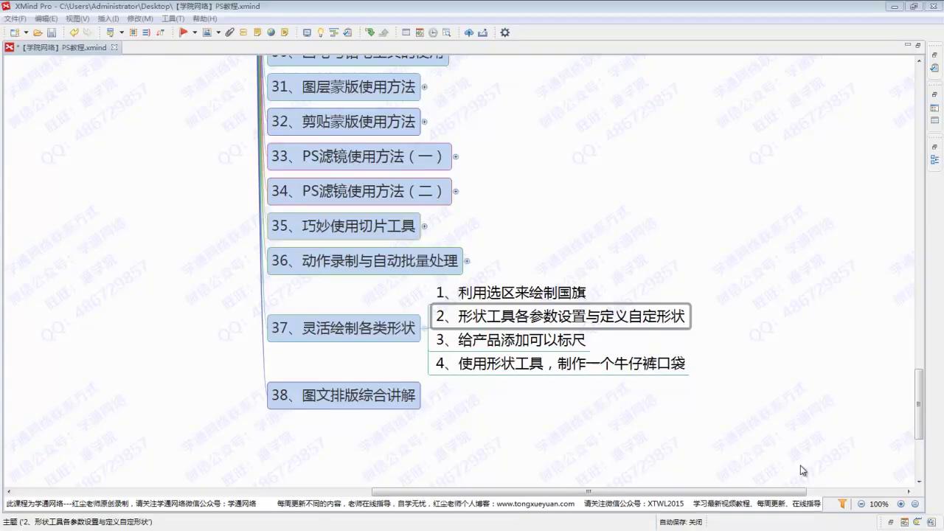
- Switch to the blank document in Photoshop, look through the shape tool variants and activate the Pen tool
{"action": "left_click", "coordinate": [567, 330]}
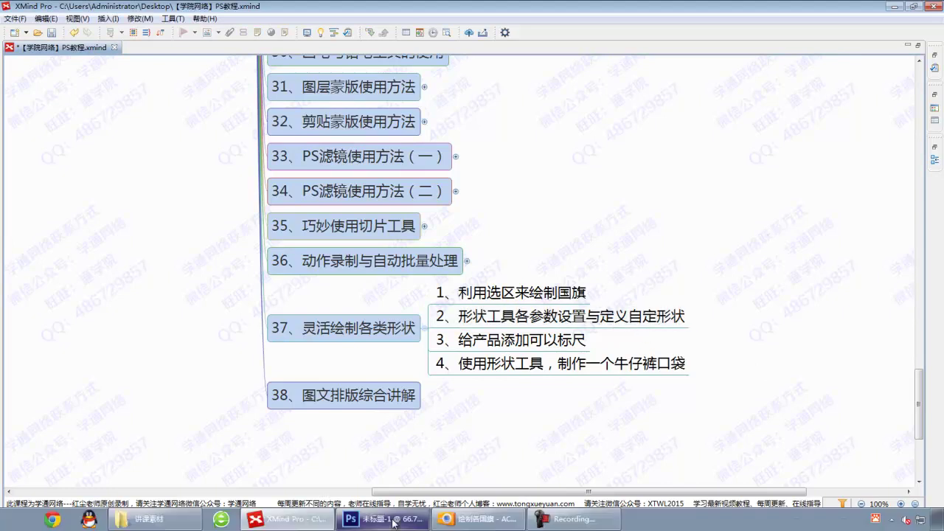
{"action": "left_click", "coordinate": [392, 520]}
{"action": "left_click", "coordinate": [18, 175]}
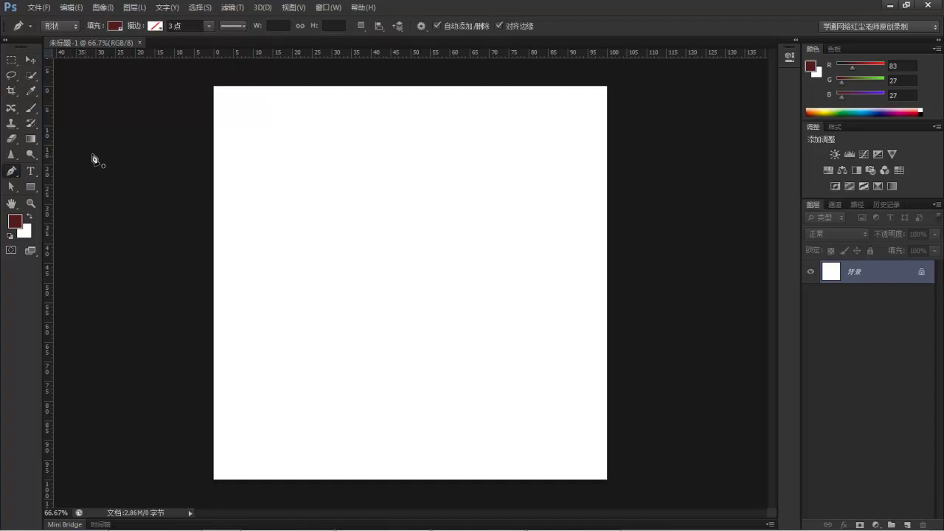
{"action": "left_click_drag", "start_coordinate": [17, 176], "coordinate": [83, 197]}
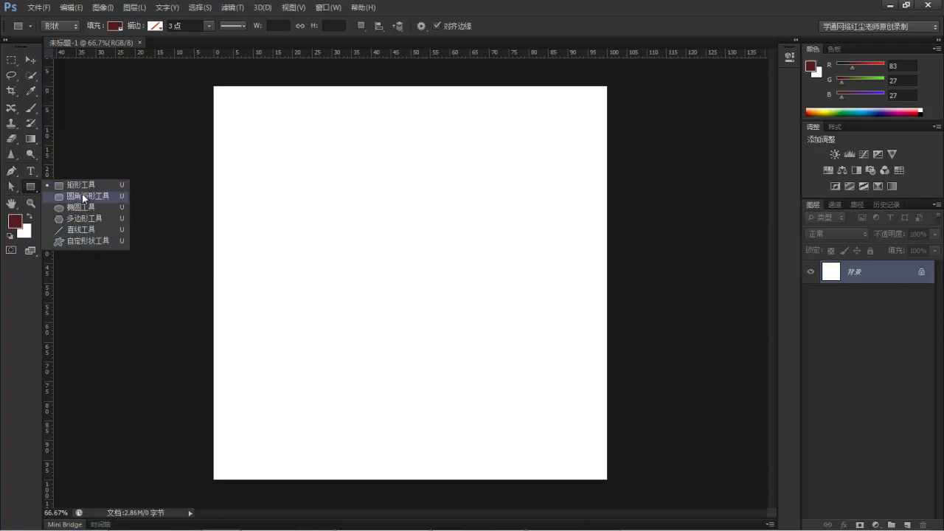
{"action": "left_click_drag", "start_coordinate": [11, 171], "coordinate": [71, 171]}
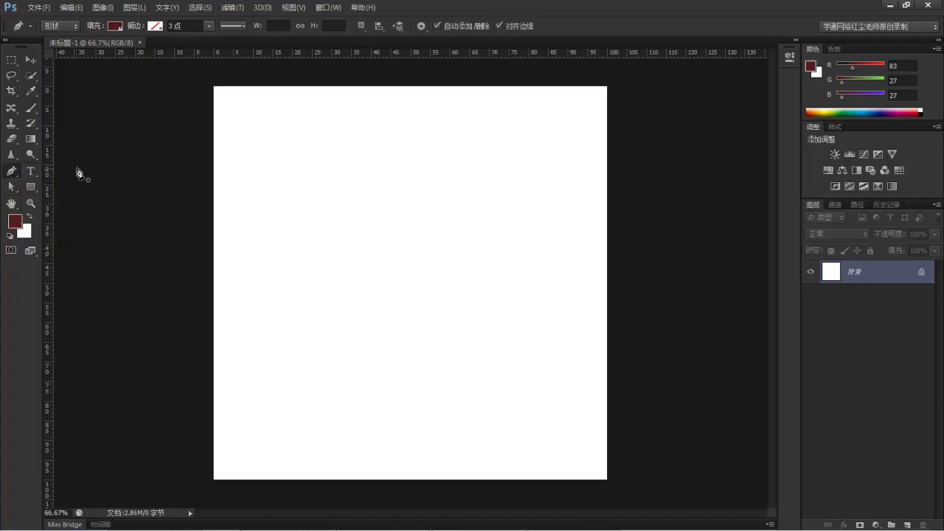
- Examine the Pen tool's drawing modes and its fill, stroke colour, stroke width and stroke type options
{"action": "left_click", "coordinate": [51, 26]}
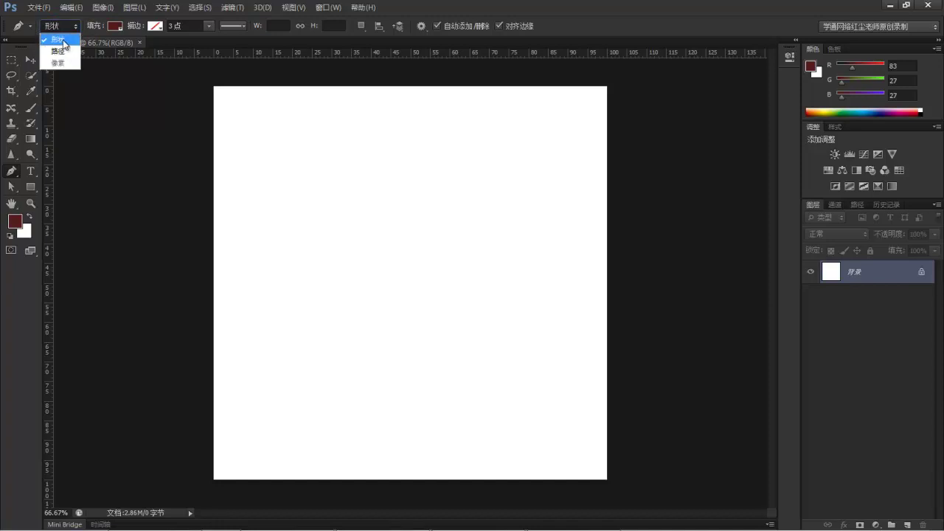
{"action": "left_click", "coordinate": [116, 26]}
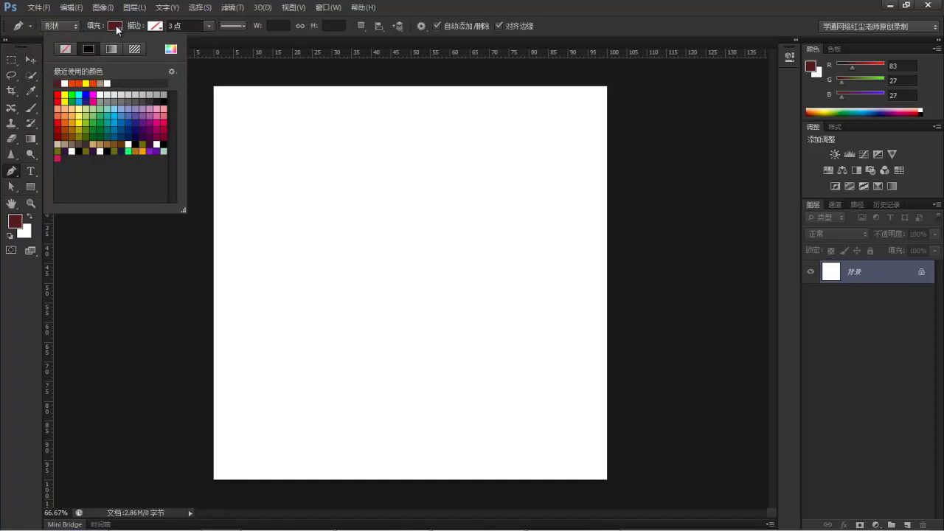
{"action": "left_click", "coordinate": [154, 25]}
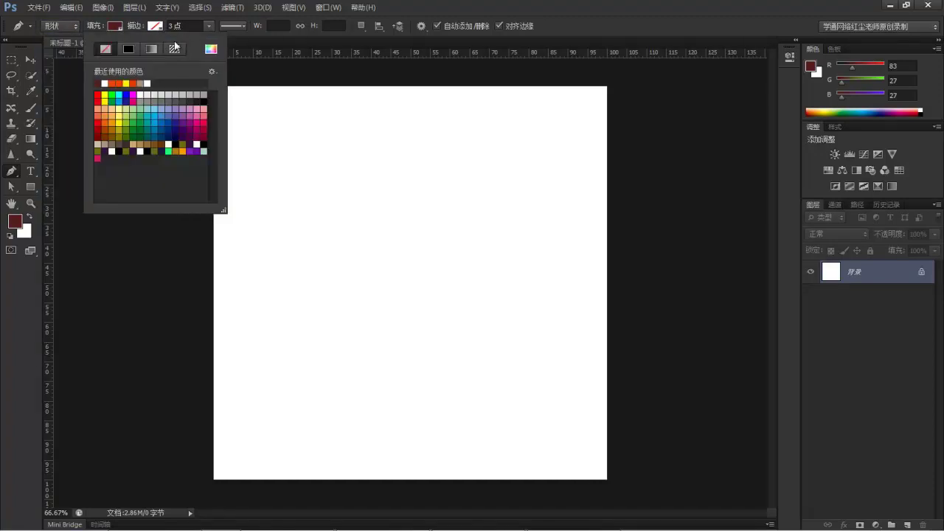
{"action": "left_click", "coordinate": [209, 26]}
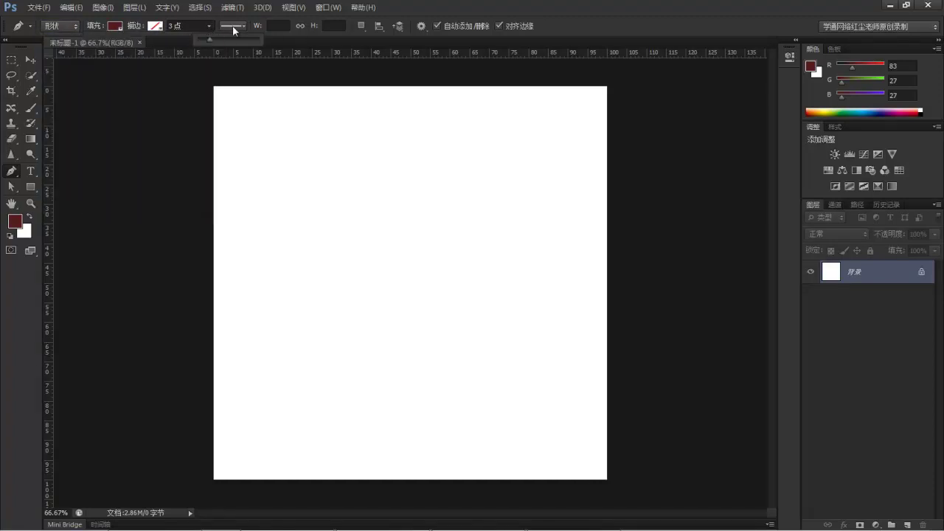
{"action": "left_click", "coordinate": [239, 26]}
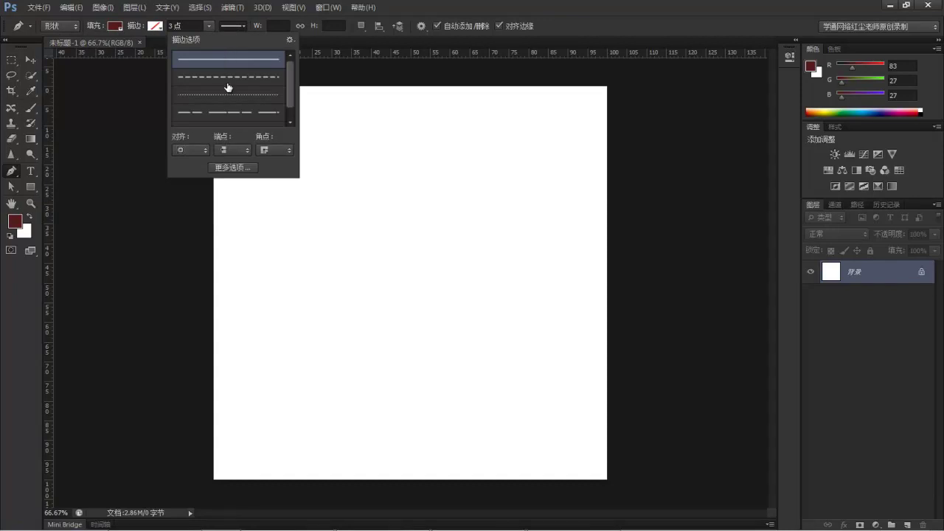
{"action": "left_click", "coordinate": [578, 10]}
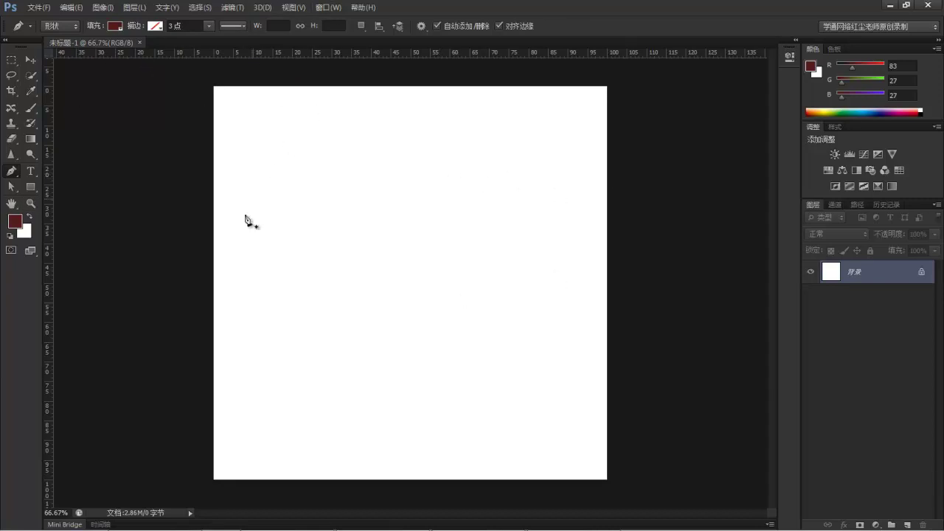
- Draw a closed seven-point shape about 621 by 537 px in the canvas's upper half with the Pen tool, curving its lower-right edge
{"action": "left_click", "coordinate": [320, 182]}
{"action": "left_click", "coordinate": [301, 282]}
{"action": "left_click", "coordinate": [449, 337]}
{"action": "left_click_drag", "start_coordinate": [544, 264], "coordinate": [533, 233]}
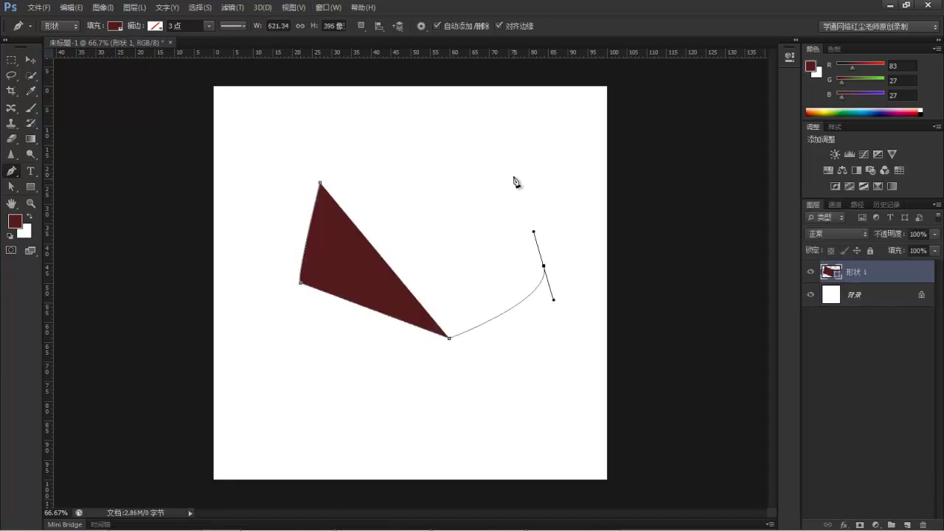
{"action": "left_click_drag", "start_coordinate": [516, 178], "coordinate": [508, 171]}
{"action": "left_click", "coordinate": [438, 127]}
{"action": "left_click", "coordinate": [366, 153]}
{"action": "left_click", "coordinate": [320, 182]}
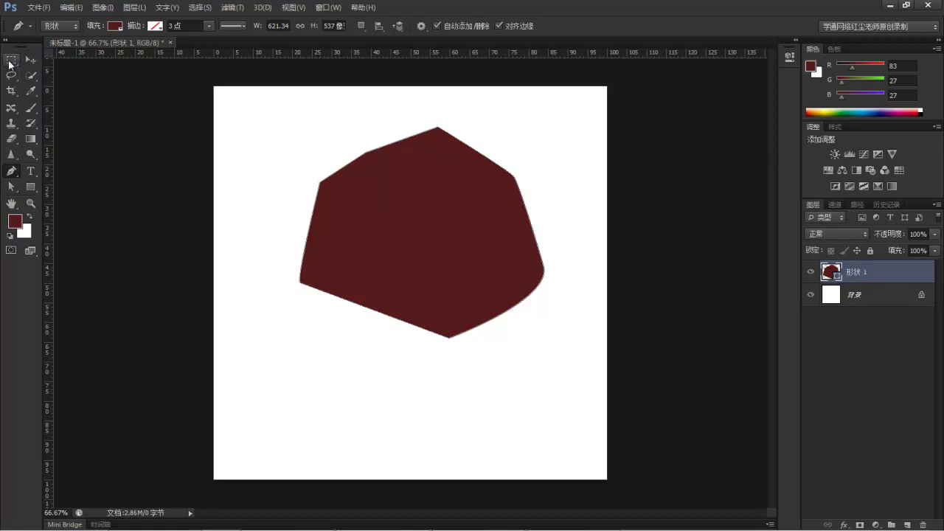
- Set the pen-drawn shape to no fill and give it a black dashed stroke
{"action": "left_click", "coordinate": [114, 26]}
{"action": "left_click", "coordinate": [65, 51]}
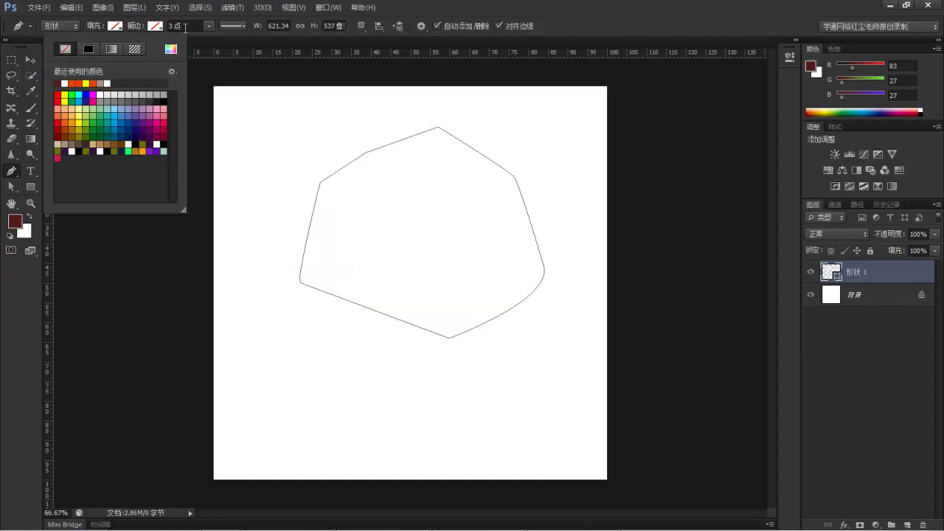
{"action": "left_click", "coordinate": [155, 27]}
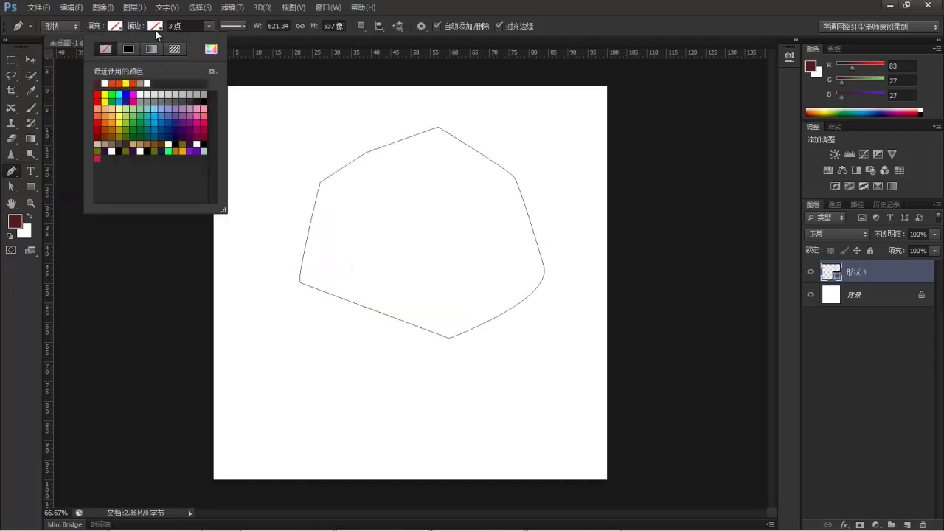
{"action": "left_click", "coordinate": [148, 148]}
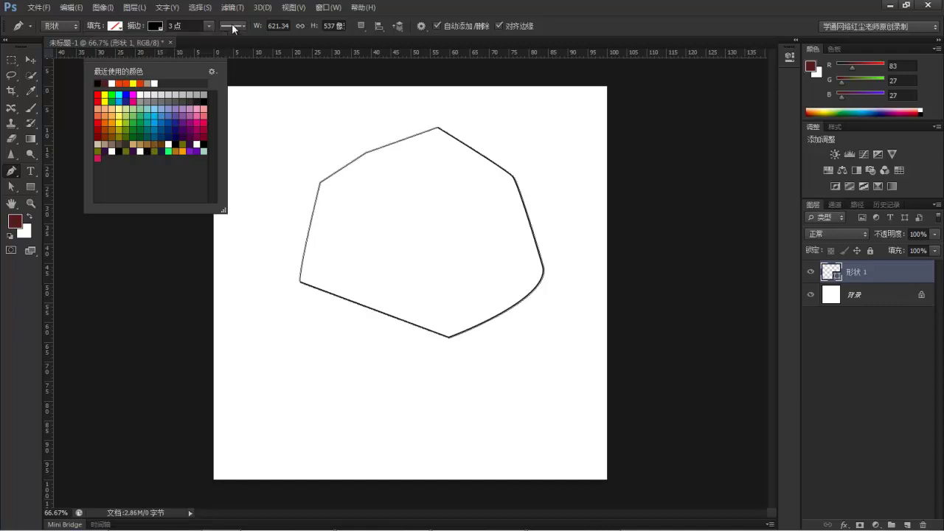
{"action": "left_click", "coordinate": [230, 26]}
{"action": "left_click", "coordinate": [246, 84]}
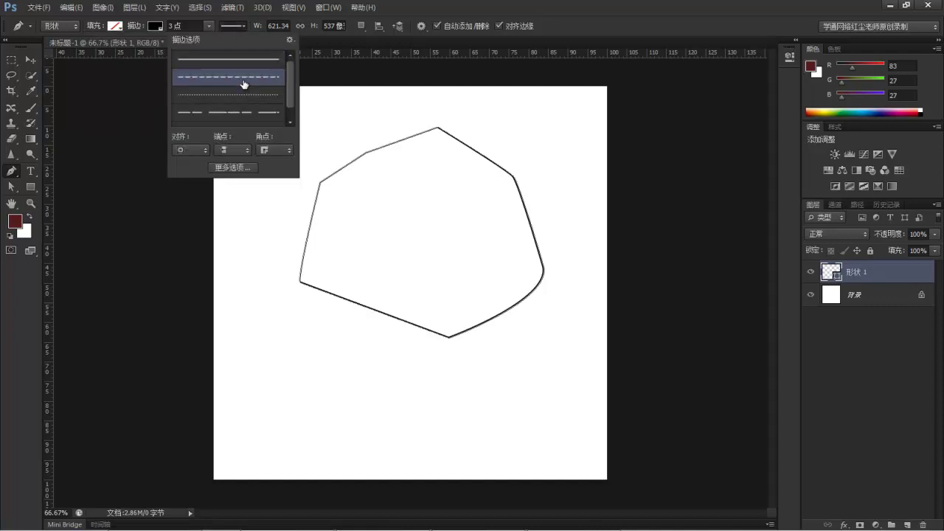
- Draw an open S-shaped curve about 164 by 351 px below the closed shape as a separate shape with the Pen tool
{"action": "left_click", "coordinate": [859, 204]}
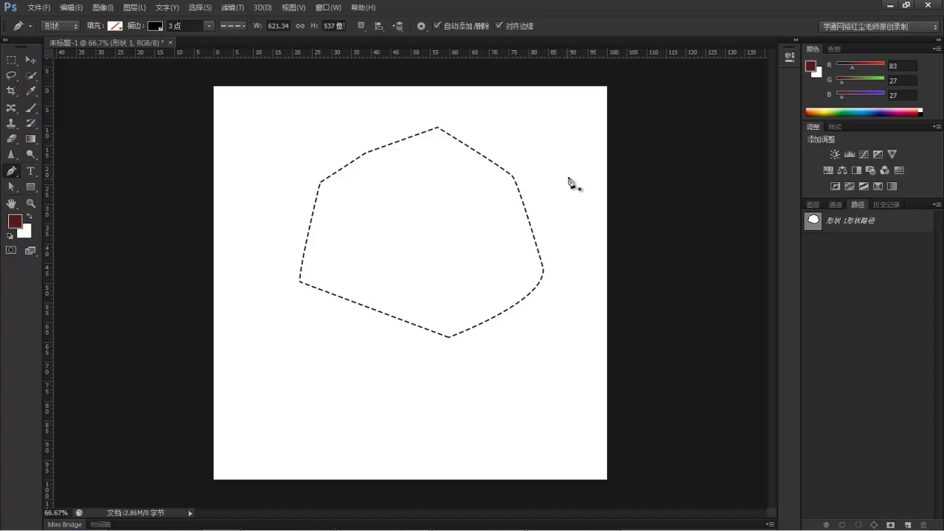
{"action": "left_click", "coordinate": [326, 339]}
{"action": "left_click_drag", "start_coordinate": [319, 411], "coordinate": [382, 464]}
{"action": "left_click_drag", "start_coordinate": [319, 477], "coordinate": [290, 493]}
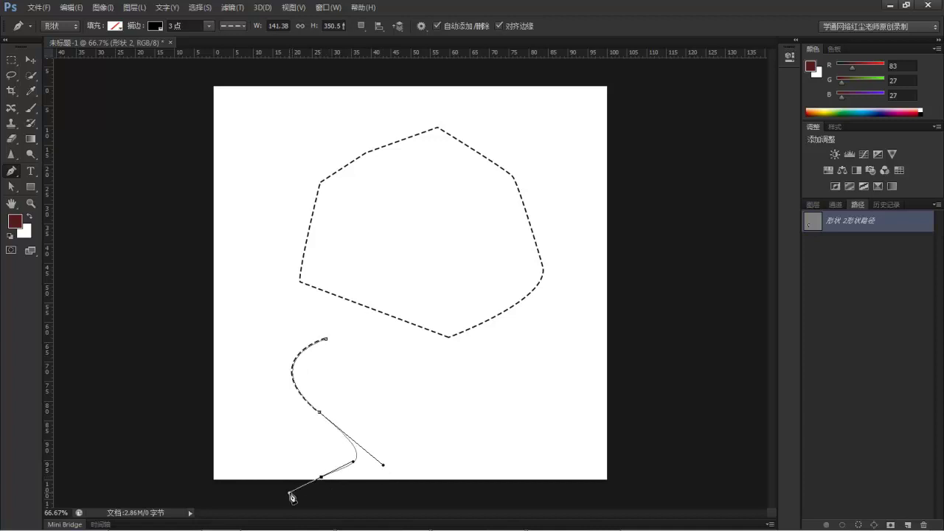
{"action": "left_click", "coordinate": [857, 307]}
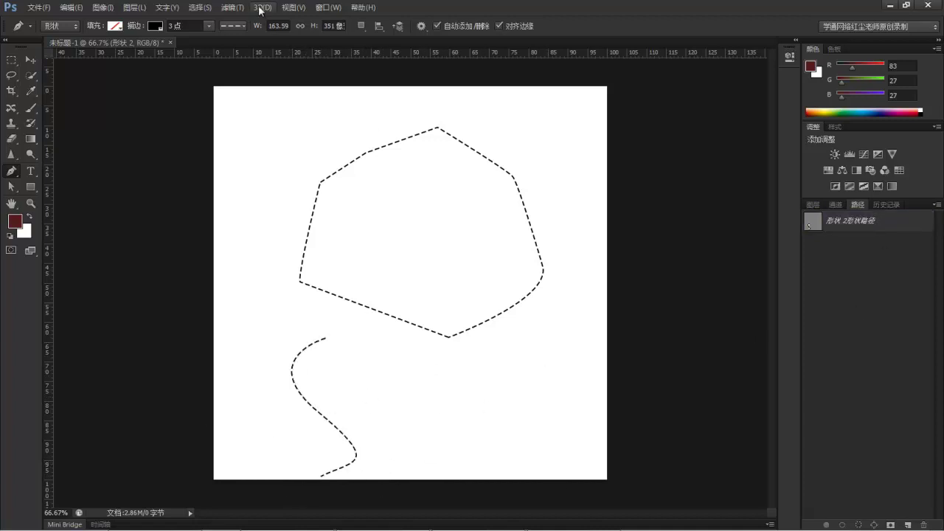
- Compare the dashed and dotted stroke types on the S-shaped curve and leave it dotted
{"action": "left_click", "coordinate": [230, 28]}
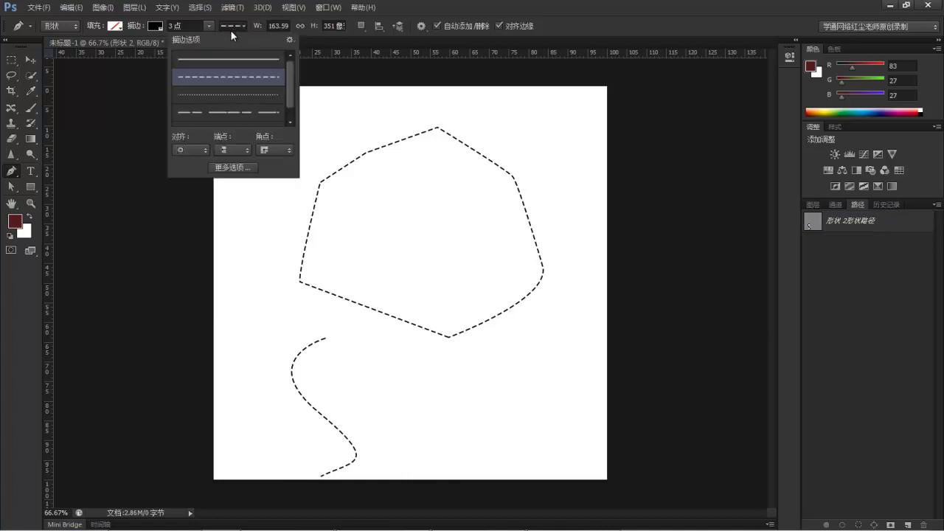
{"action": "left_click", "coordinate": [237, 101]}
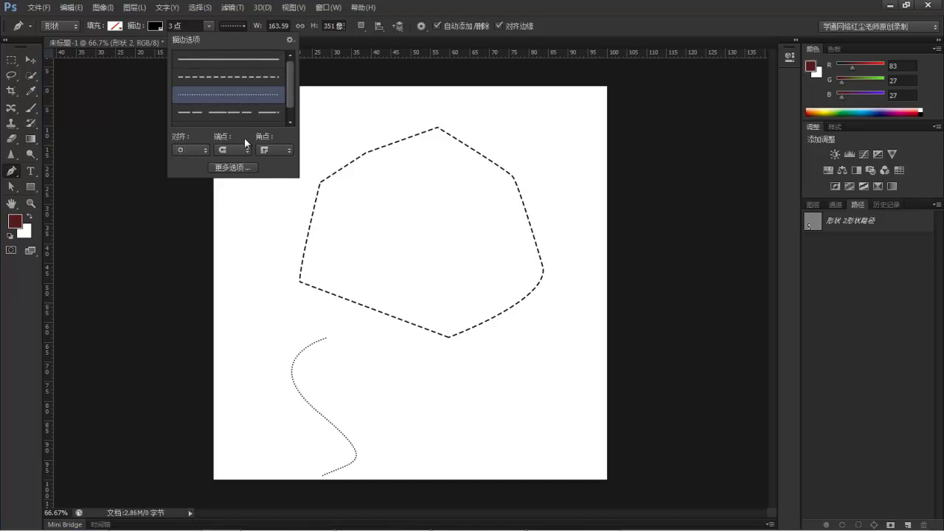
{"action": "left_click", "coordinate": [242, 79]}
{"action": "left_click", "coordinate": [247, 96]}
{"action": "left_click", "coordinate": [253, 78]}
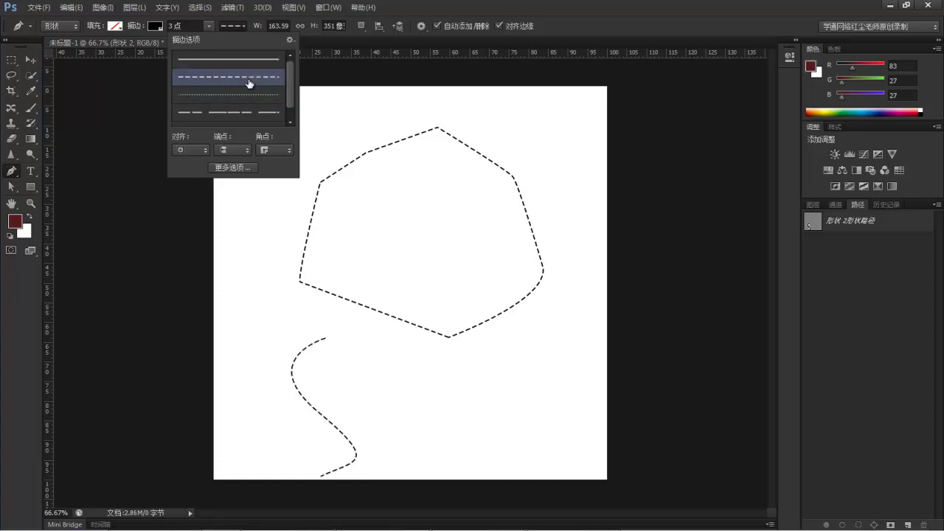
{"action": "left_click", "coordinate": [258, 94]}
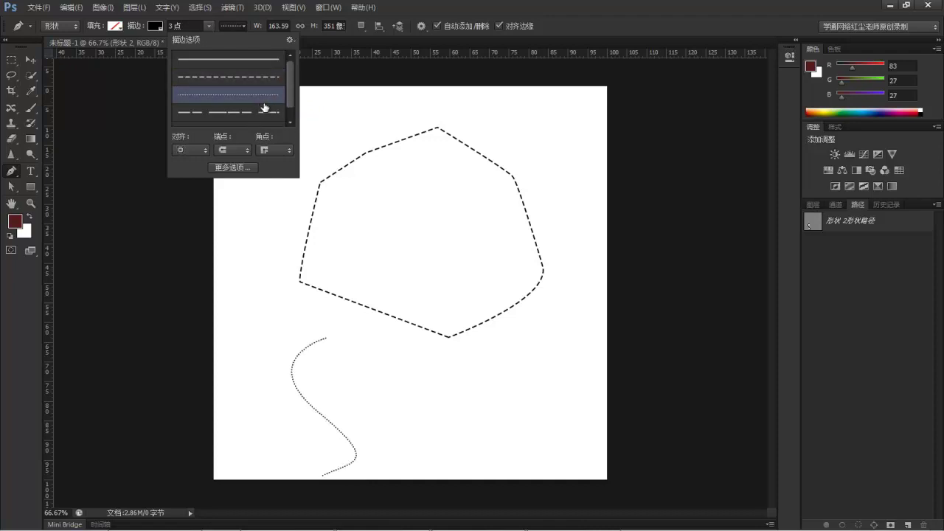
{"action": "left_click", "coordinate": [565, 23]}
- Revert the document to its initial history snapshot to remove both pen-drawn shapes
{"action": "left_click_drag", "start_coordinate": [30, 186], "coordinate": [83, 184]}
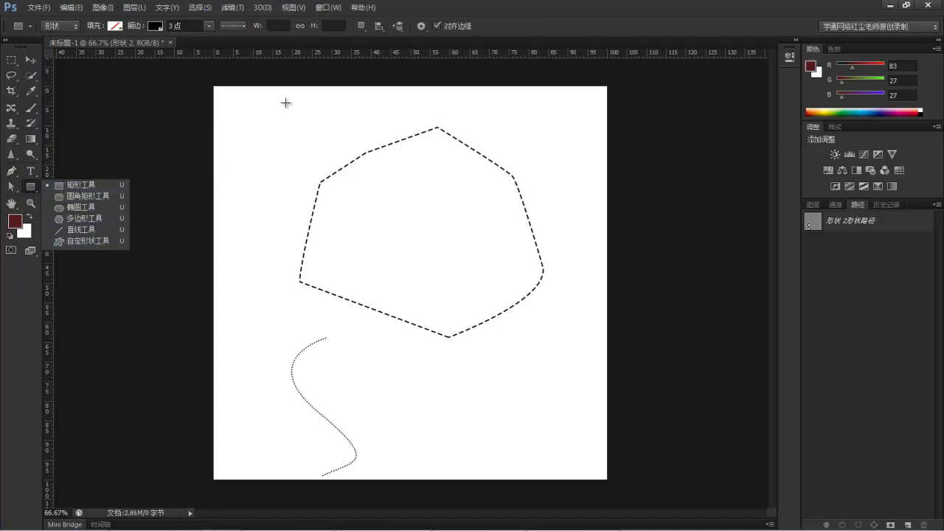
{"action": "left_click", "coordinate": [879, 205]}
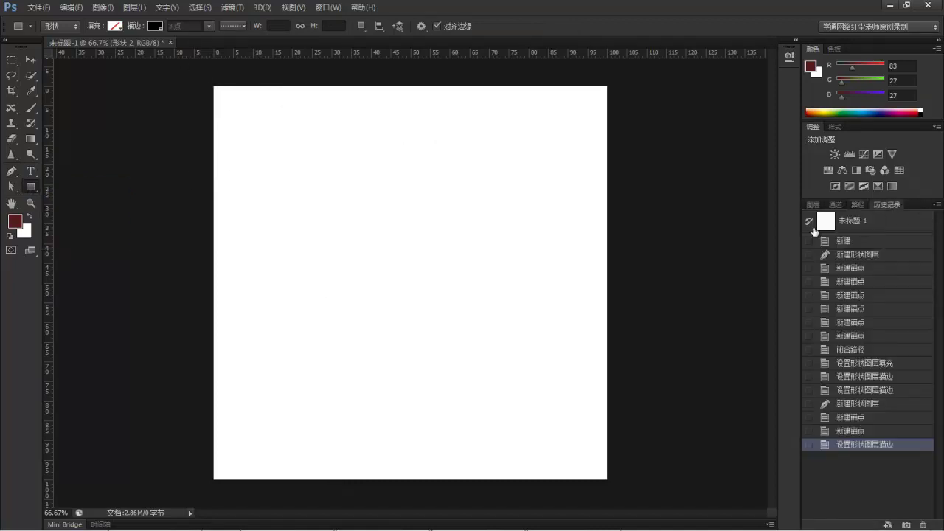
{"action": "left_click", "coordinate": [876, 219]}
- Activate the Rectangle tool in Shape mode and set its stroke type to dashed
{"action": "left_click_drag", "start_coordinate": [30, 187], "coordinate": [92, 189]}
{"action": "left_click", "coordinate": [92, 188]}
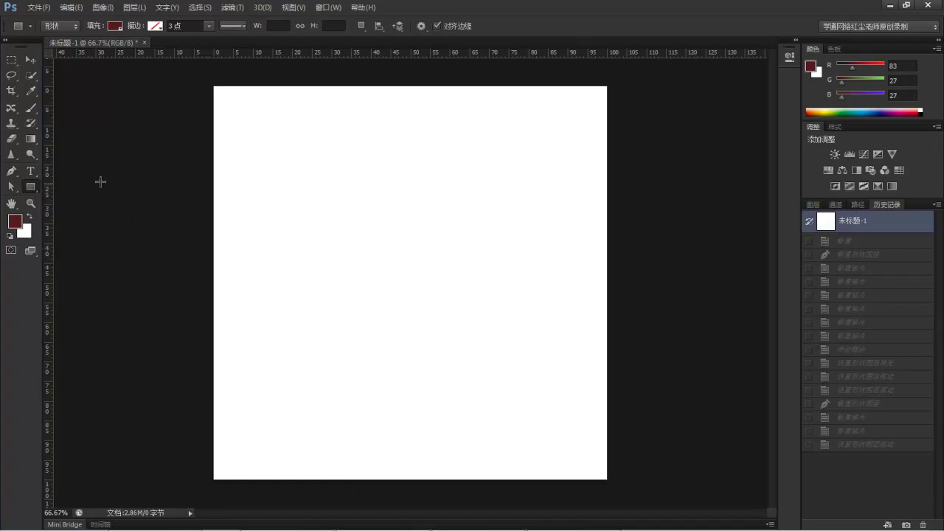
{"action": "left_click", "coordinate": [67, 27]}
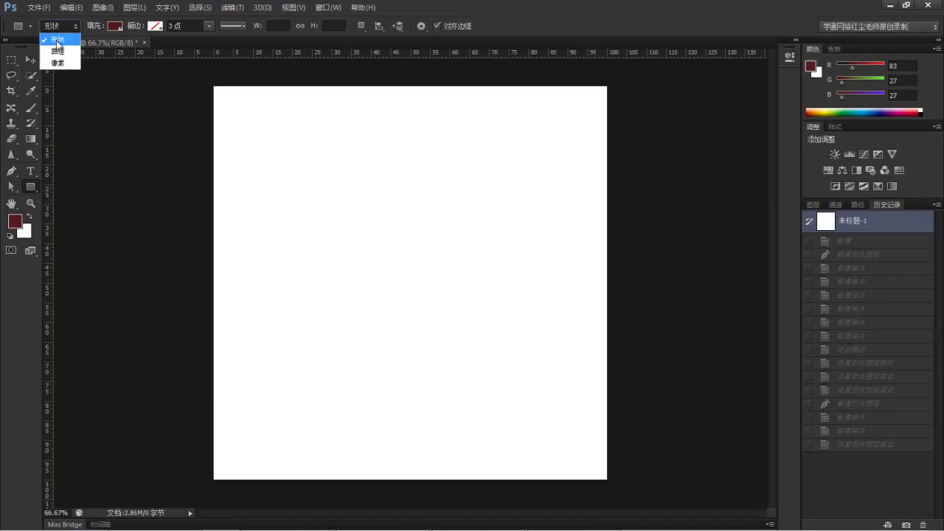
{"action": "left_click", "coordinate": [57, 40]}
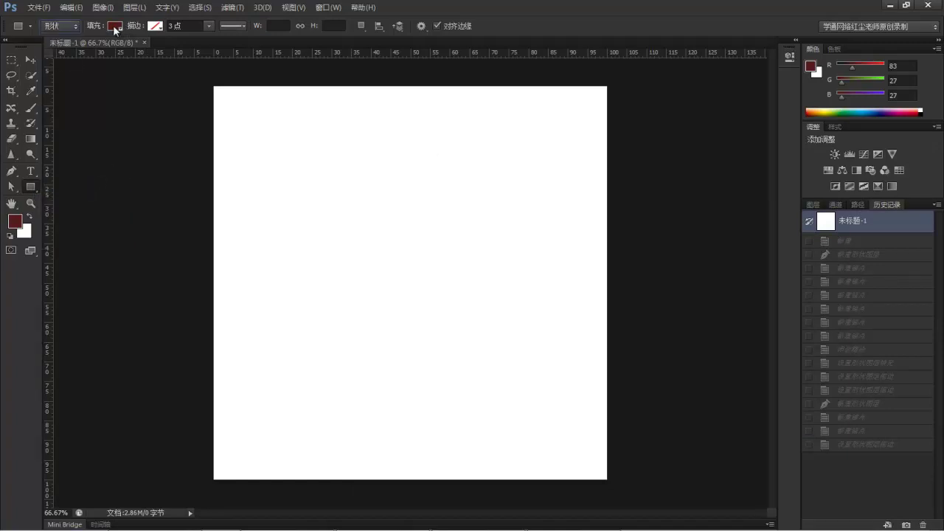
{"action": "left_click", "coordinate": [233, 26]}
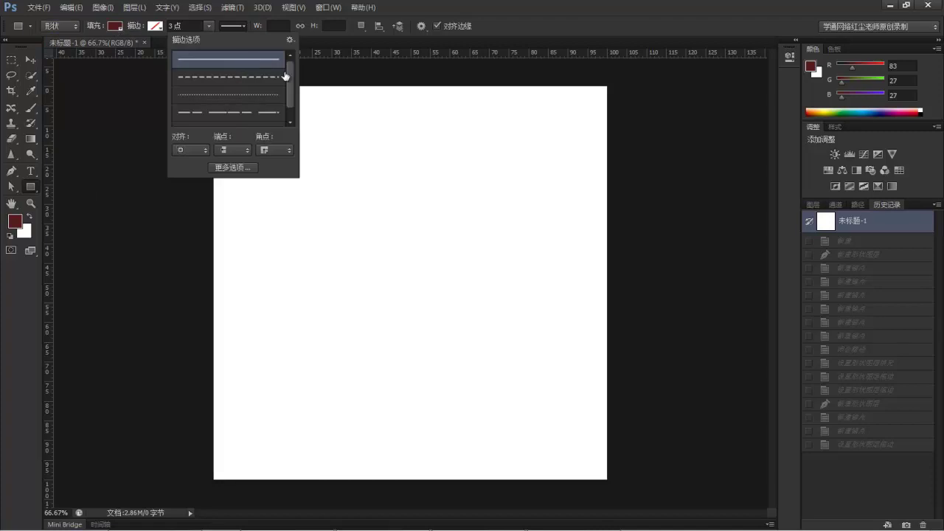
{"action": "left_click", "coordinate": [233, 80]}
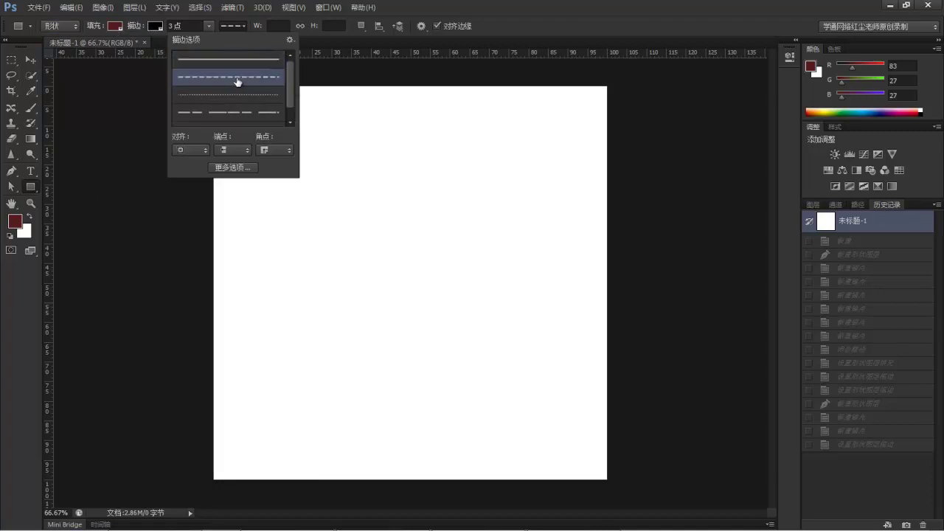
{"action": "left_click", "coordinate": [511, 11]}
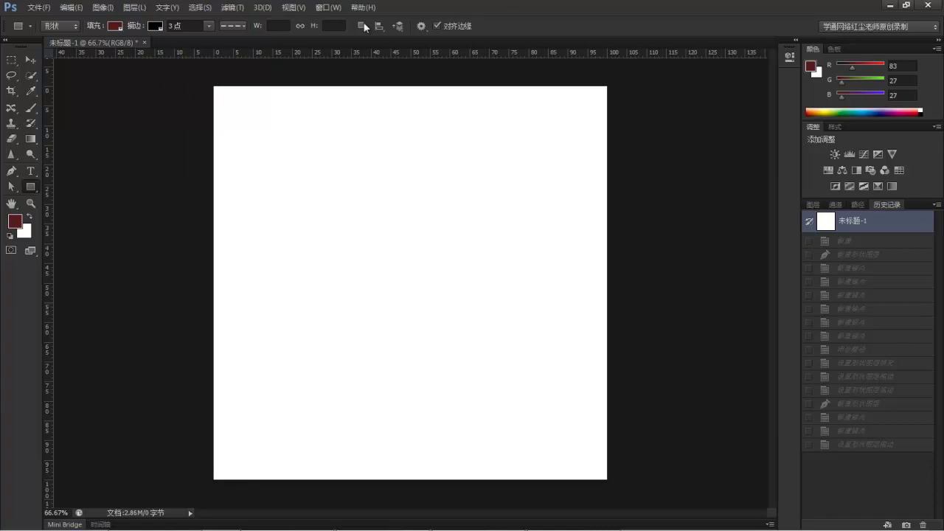
{"action": "left_click", "coordinate": [366, 25]}
- Activate the Rounded Rectangle tool in Shape mode and review its stroke type options
{"action": "right_click", "coordinate": [30, 187]}
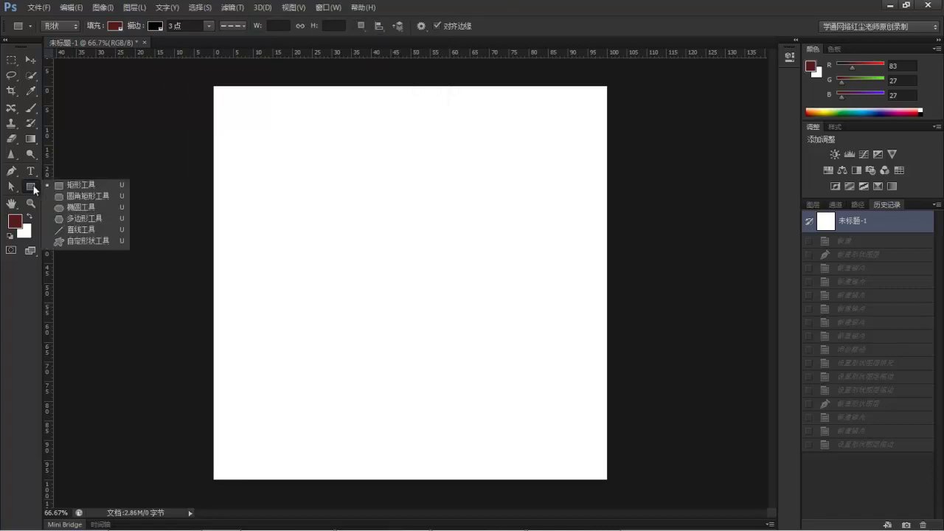
{"action": "left_click", "coordinate": [97, 196]}
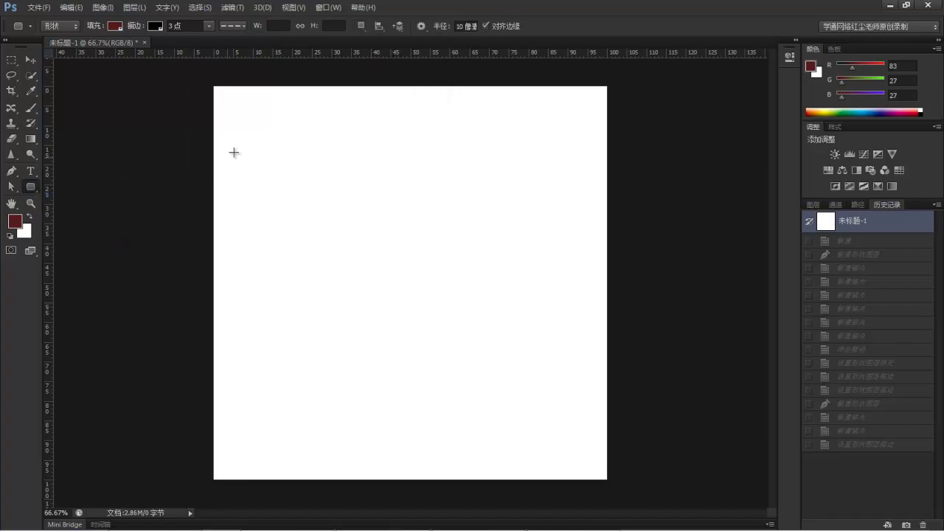
{"action": "left_click", "coordinate": [63, 26]}
{"action": "left_click", "coordinate": [59, 46]}
{"action": "left_click", "coordinate": [234, 26]}
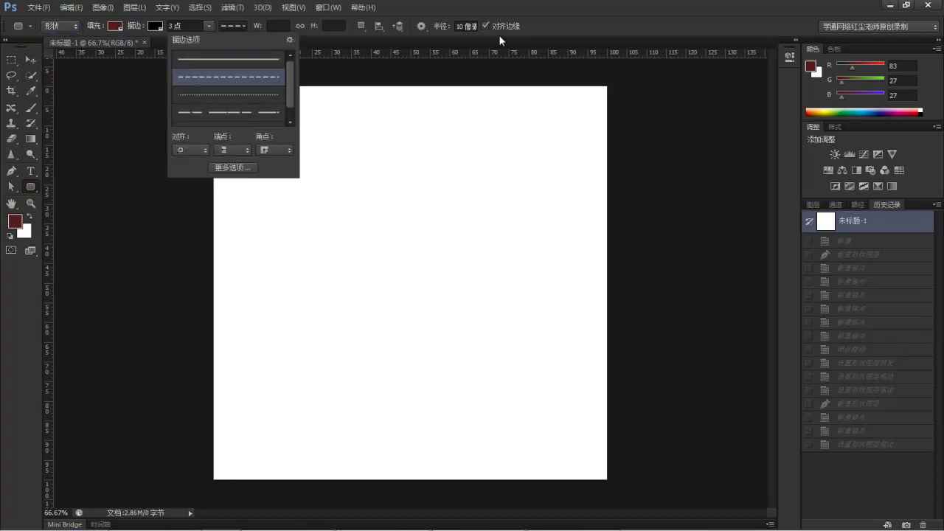
{"action": "left_click", "coordinate": [451, 34]}
- Draw a filled rounded rectangle about 500 by 336 px with a 10 px corner radius near the middle of the canvas
{"action": "left_click", "coordinate": [461, 26]}
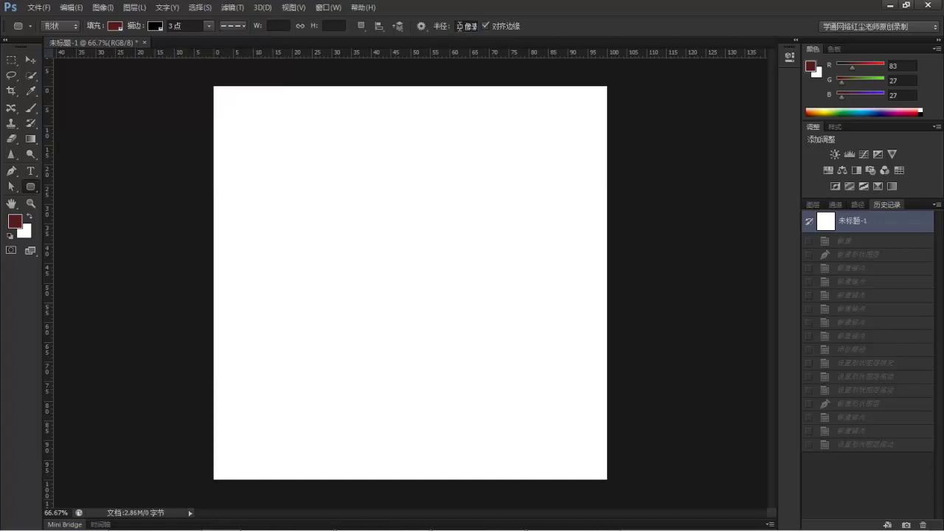
{"action": "left_click_drag", "start_coordinate": [340, 197], "coordinate": [535, 330]}
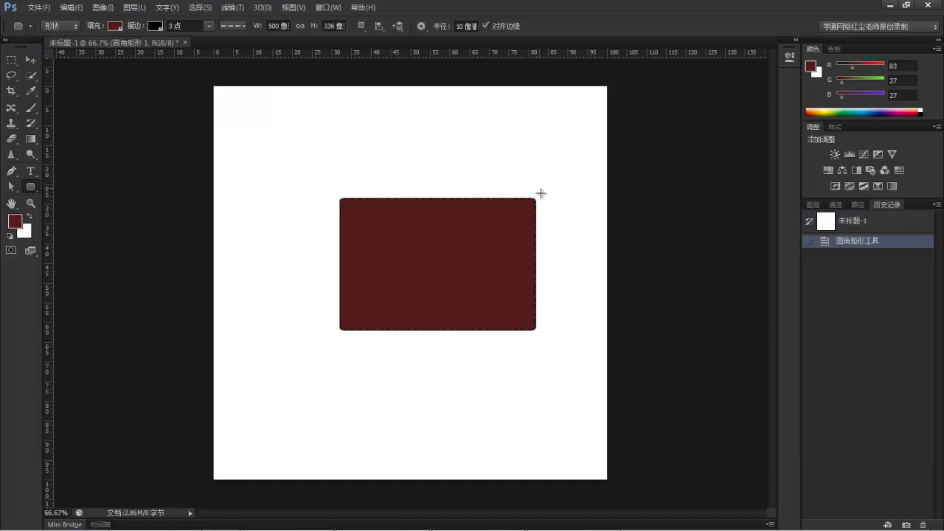
{"action": "left_click_drag", "start_coordinate": [542, 190], "coordinate": [544, 185]}
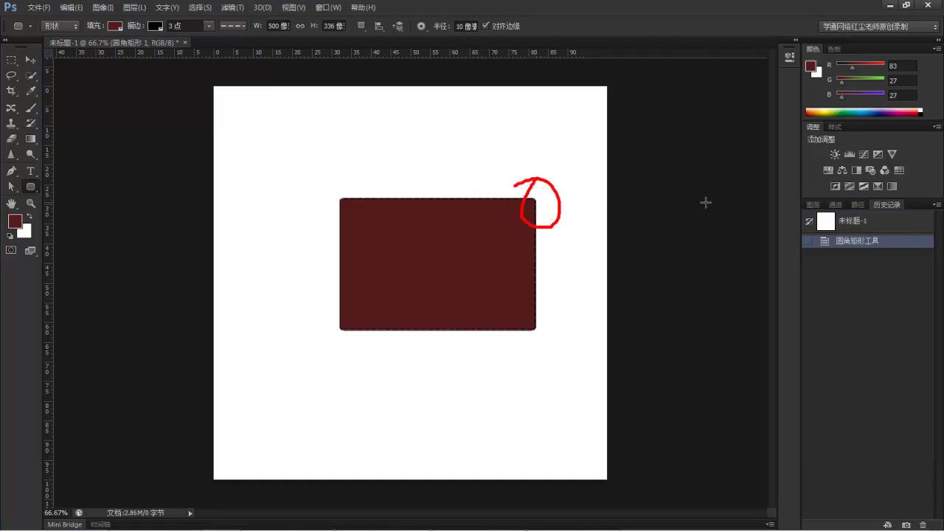
- Set the corner radius to 30 px and revert the document to its initial history snapshot
{"action": "left_click_drag", "start_coordinate": [436, 30], "coordinate": [450, 32]}
{"action": "key", "text": "Return"}
{"action": "key", "text": "F7"}
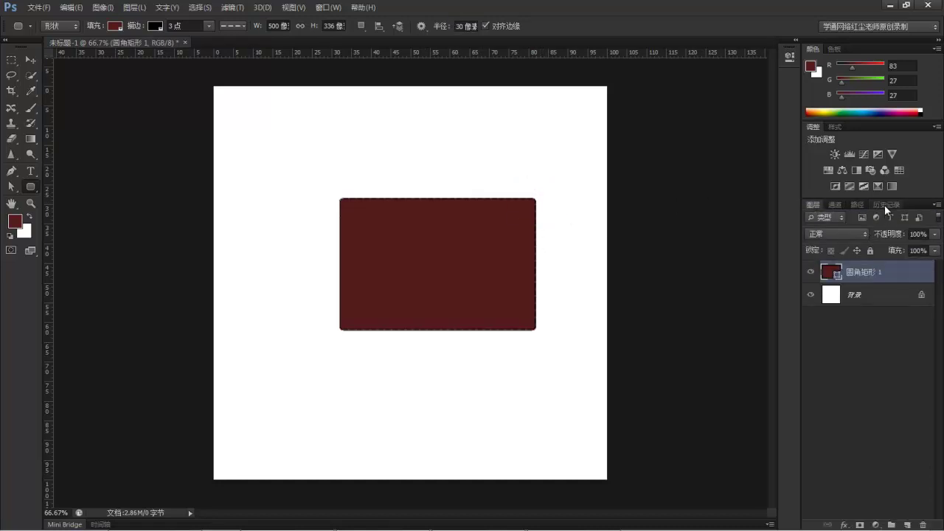
{"action": "left_click", "coordinate": [884, 205]}
{"action": "left_click", "coordinate": [855, 221]}
- Draw a rounded rectangle about 682 by 295 px with a 366 px corner radius and remove its fill
{"action": "left_click", "coordinate": [443, 27]}
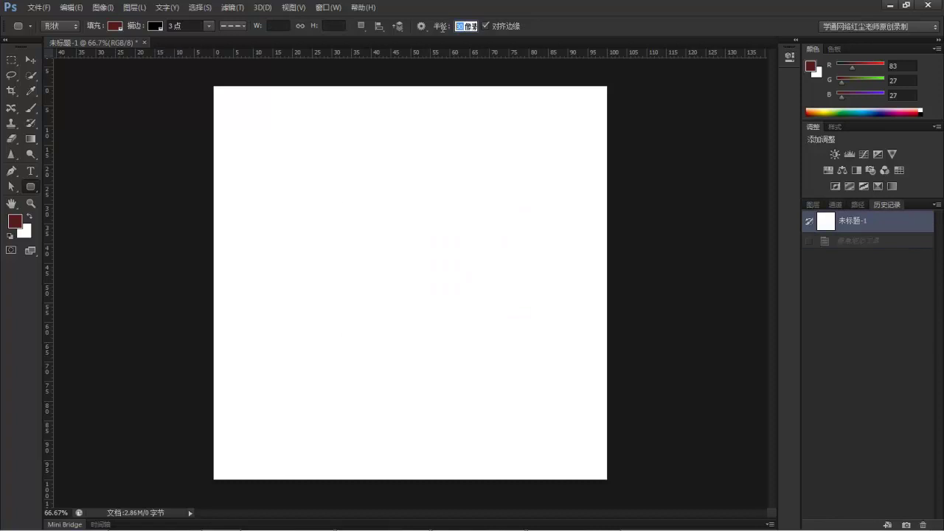
{"action": "type", "text": "366"}
{"action": "key", "text": "Return"}
{"action": "left_click_drag", "start_coordinate": [285, 252], "coordinate": [553, 368]}
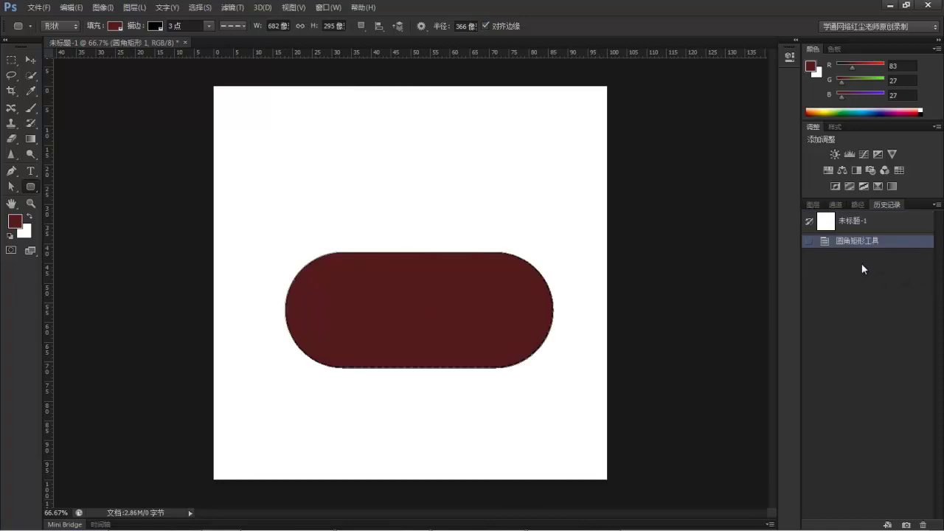
{"action": "left_click", "coordinate": [114, 26]}
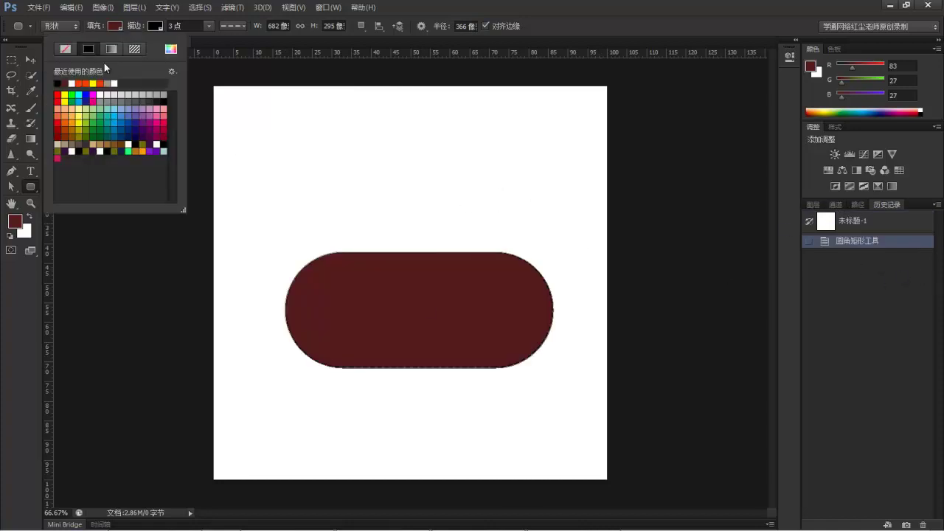
{"action": "left_click", "coordinate": [66, 51]}
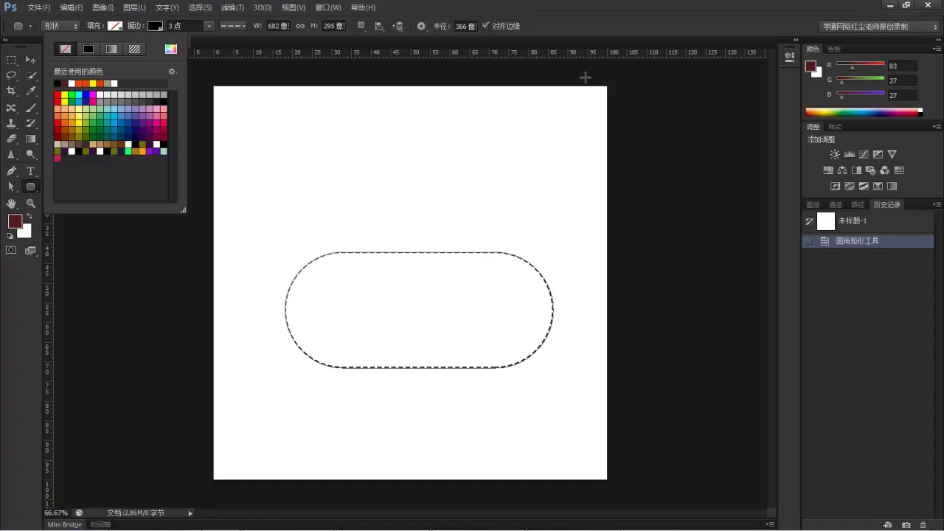
- Set the corner radius to 50 px and draw an unfilled rounded rectangle about 455 by 169 px above the larger one
{"action": "left_click", "coordinate": [466, 29]}
{"action": "left_click", "coordinate": [466, 30]}
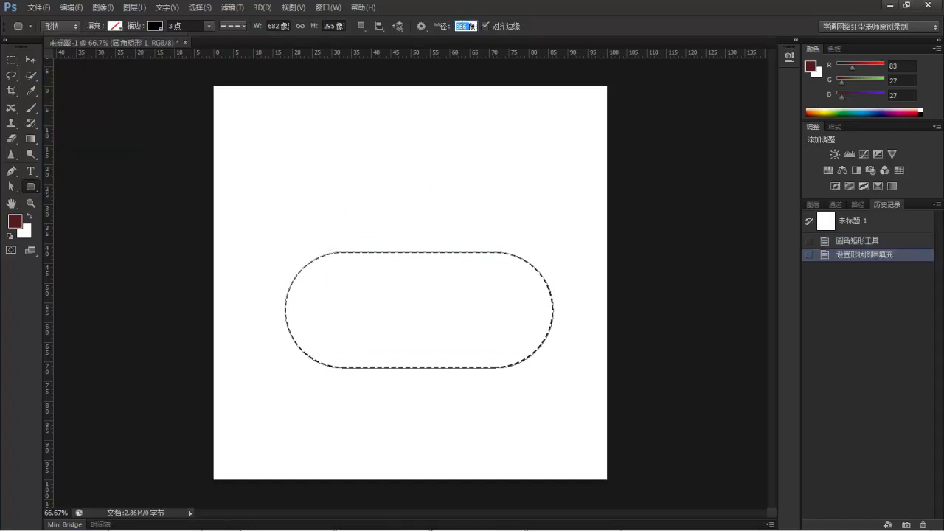
{"action": "type", "text": "50"}
{"action": "key", "text": "Return"}
{"action": "left_click", "coordinate": [702, 306]}
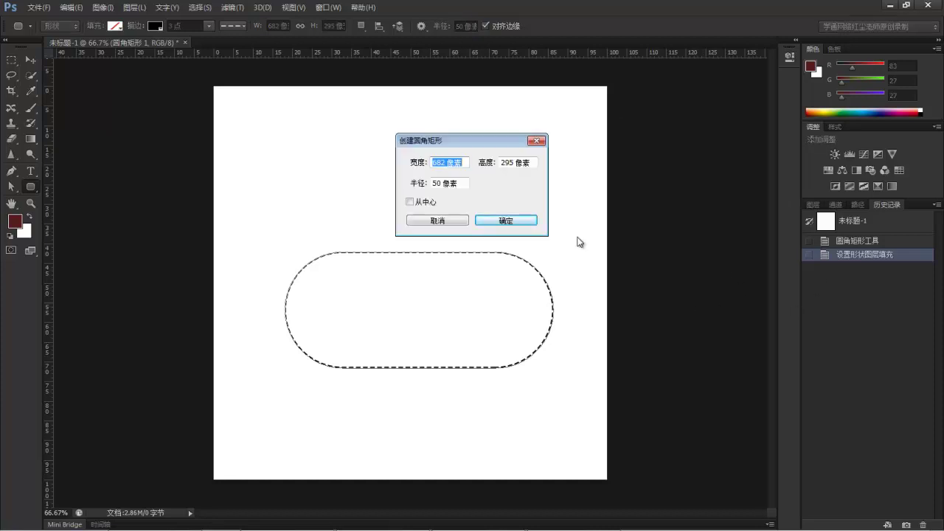
{"action": "left_click", "coordinate": [481, 220]}
{"action": "left_click_drag", "start_coordinate": [316, 149], "coordinate": [495, 215]}
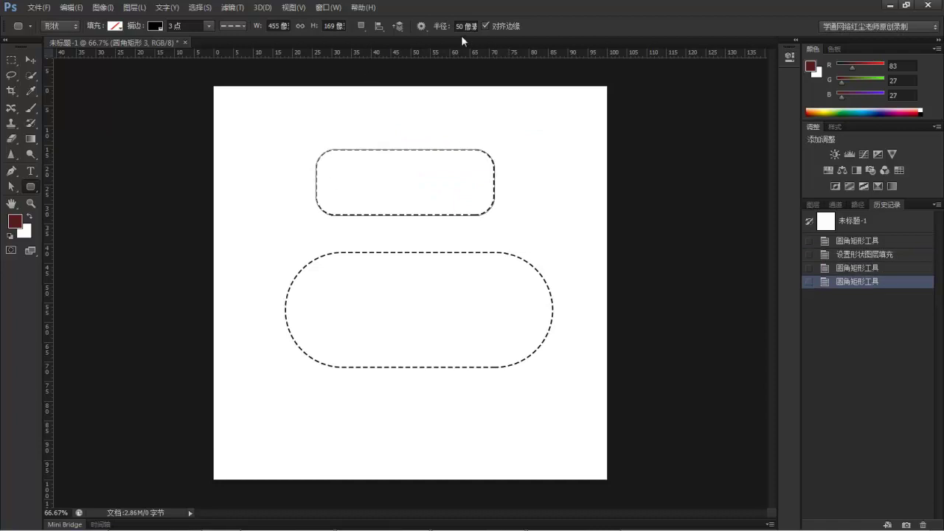
- Revert the document to its initial history snapshot and activate the Ellipse tool
{"action": "left_click", "coordinate": [856, 221]}
{"action": "right_click", "coordinate": [29, 192]}
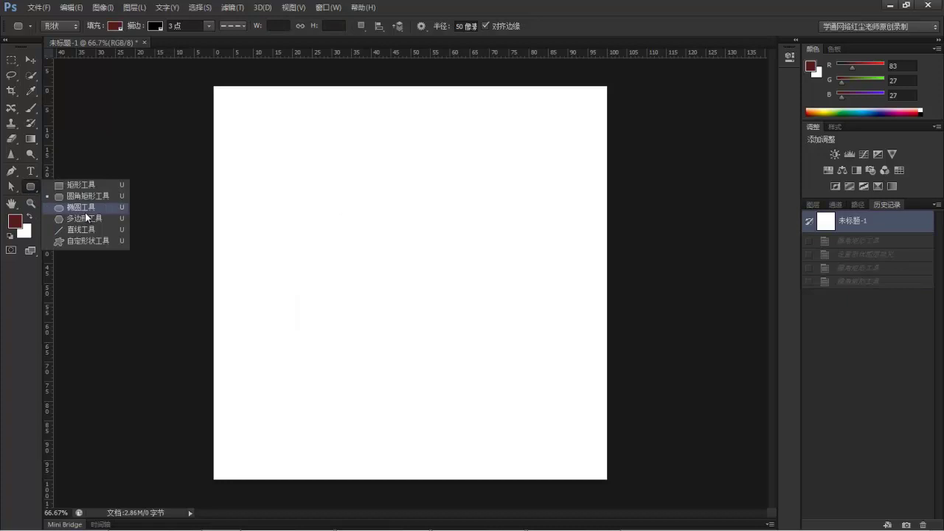
{"action": "left_click", "coordinate": [87, 208]}
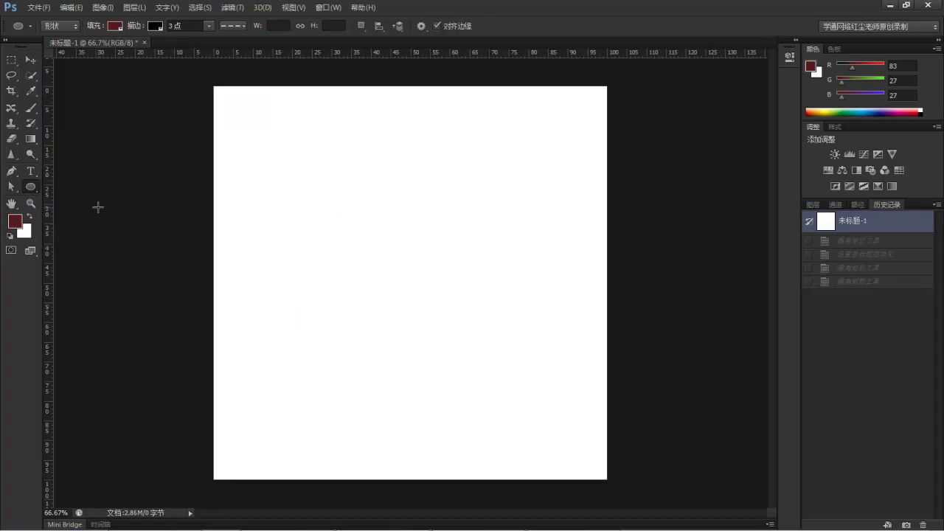
- Draw an unconstrained ellipse about 391 by 424 px mid-canvas and a smaller perfect circle to its upper right
{"action": "left_click", "coordinate": [74, 27]}
{"action": "left_click", "coordinate": [421, 26]}
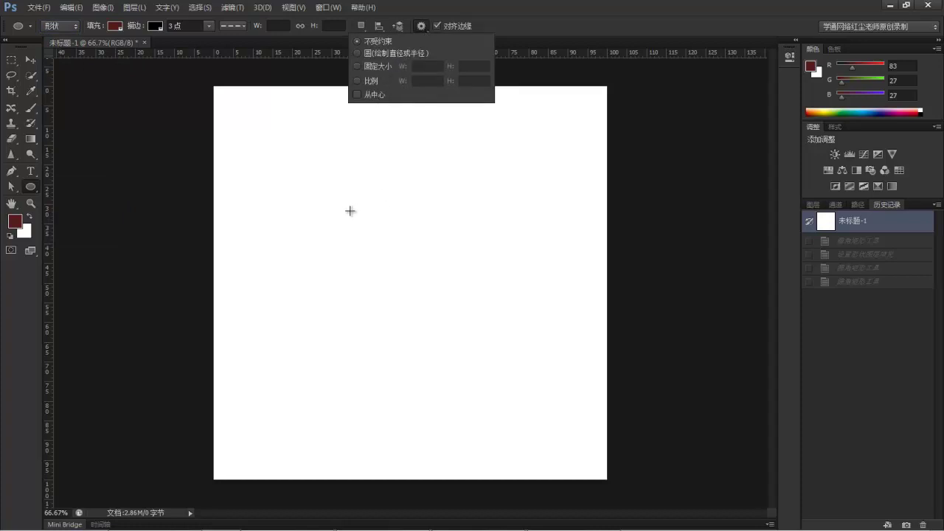
{"action": "left_click_drag", "start_coordinate": [326, 198], "coordinate": [477, 362]}
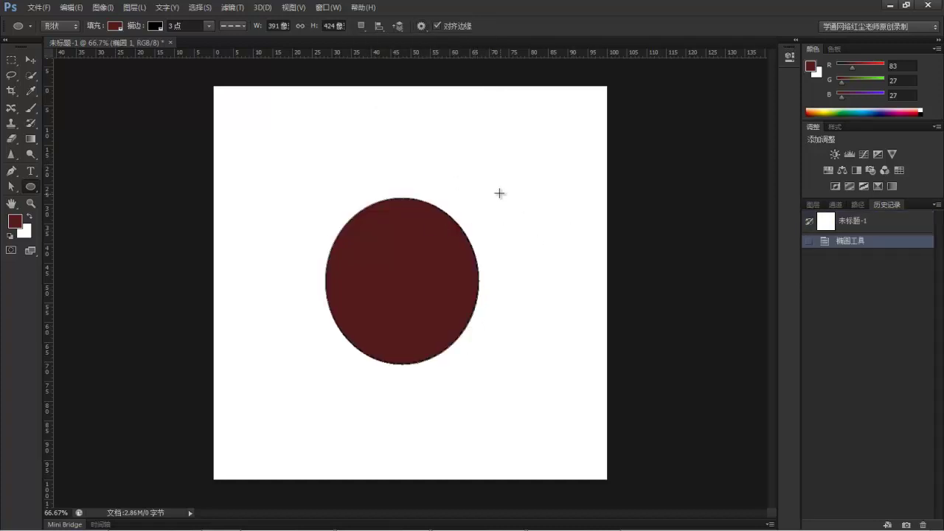
{"action": "left_click_drag", "start_coordinate": [463, 143], "coordinate": [556, 238]}
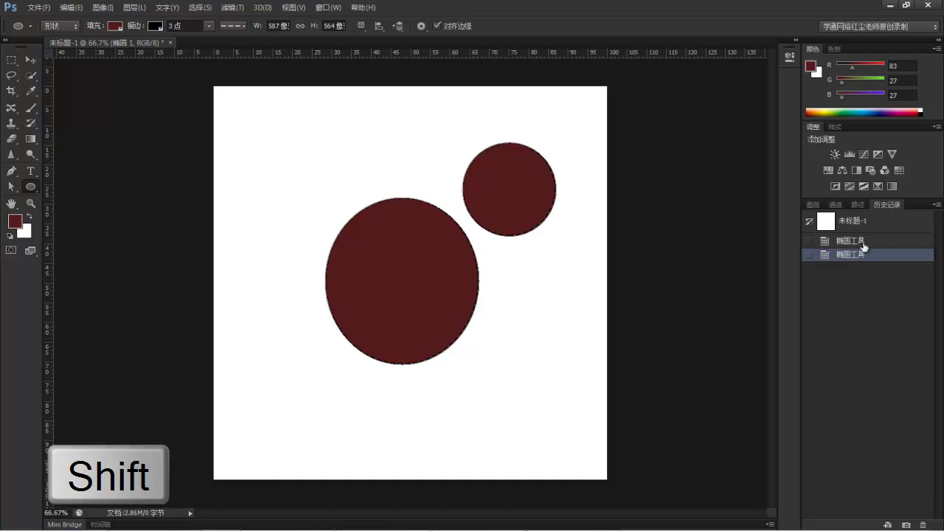
- Revert the document to its initial history snapshot and activate the Polygon tool
{"action": "left_click", "coordinate": [884, 230]}
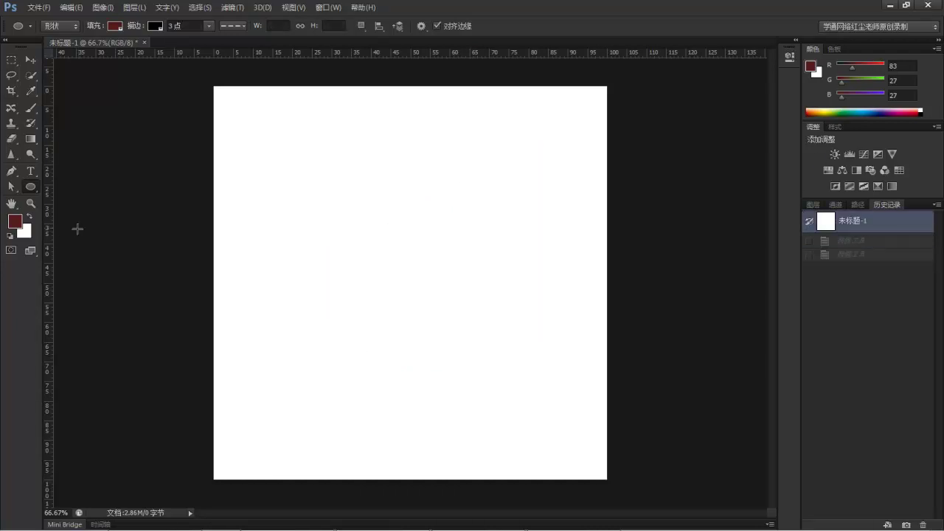
{"action": "right_click", "coordinate": [31, 187]}
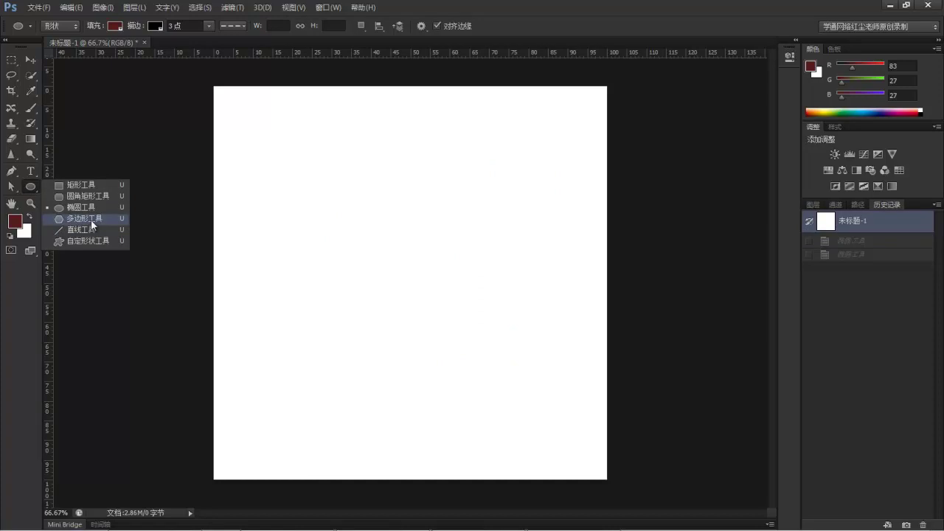
{"action": "left_click", "coordinate": [93, 219]}
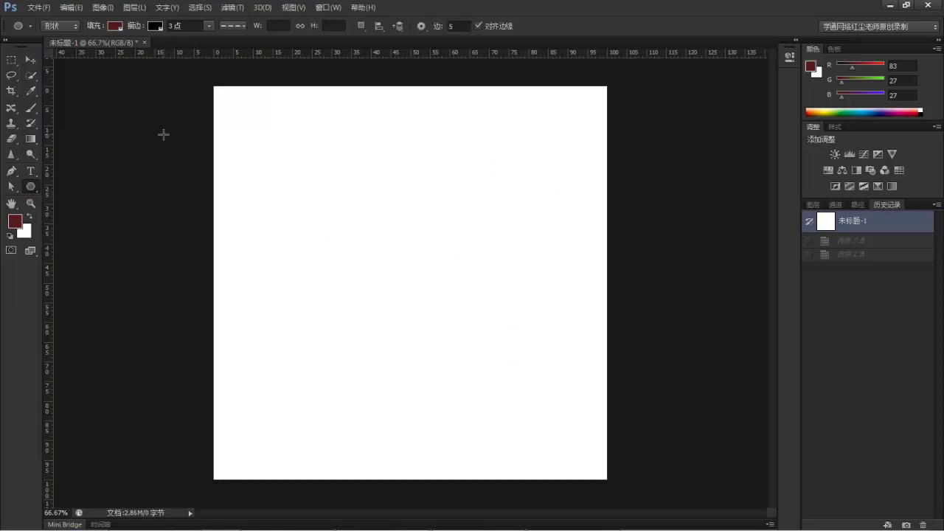
- Review the Polygon tool's fill colours, stroke colour and stroke type options
{"action": "left_click", "coordinate": [114, 26]}
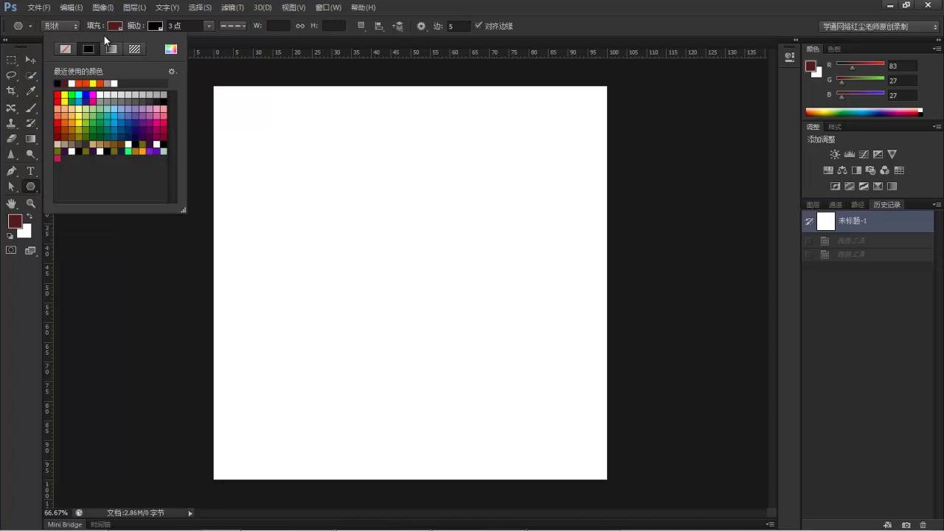
{"action": "left_click", "coordinate": [156, 27]}
{"action": "left_click", "coordinate": [156, 27]}
{"action": "left_click", "coordinate": [227, 26]}
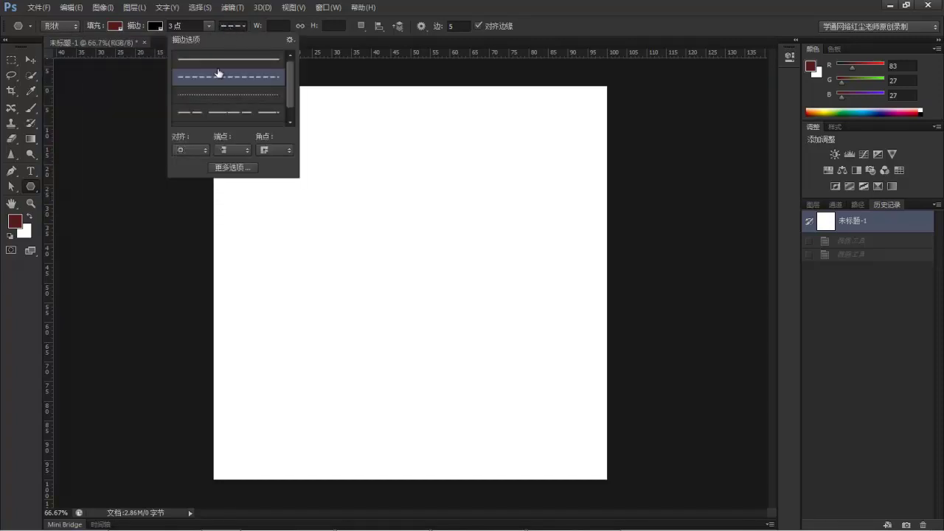
{"action": "left_click", "coordinate": [562, 15]}
- Draw a filled five-sided polygon about 99 by 99 px in the upper middle of the canvas
{"action": "left_click", "coordinate": [463, 26]}
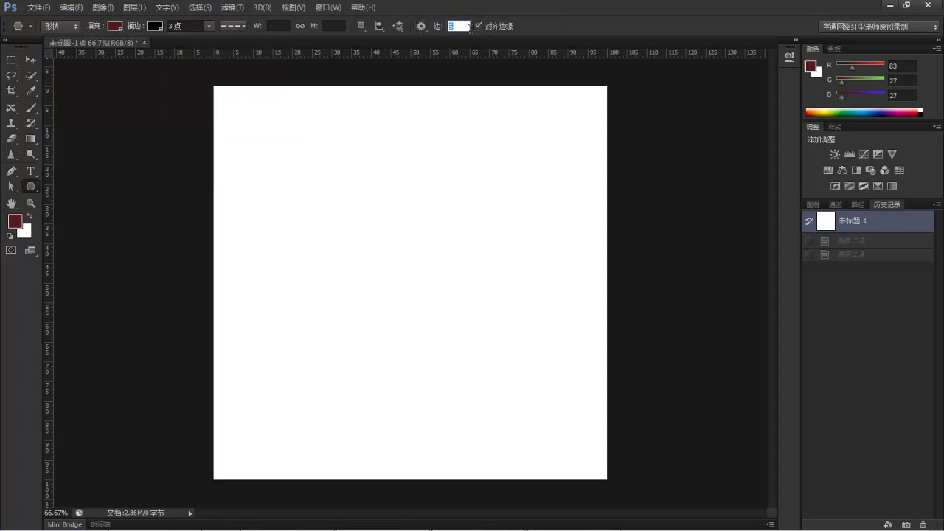
{"action": "left_click", "coordinate": [383, 195]}
{"action": "left_click", "coordinate": [516, 258]}
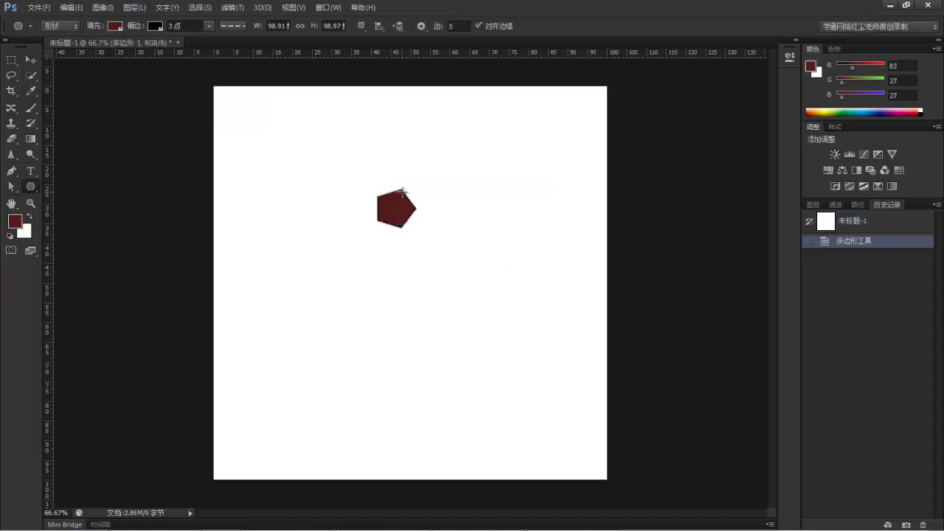
- Remove the pentagon's fill and set its stroke type to a solid line
{"action": "left_click", "coordinate": [114, 26]}
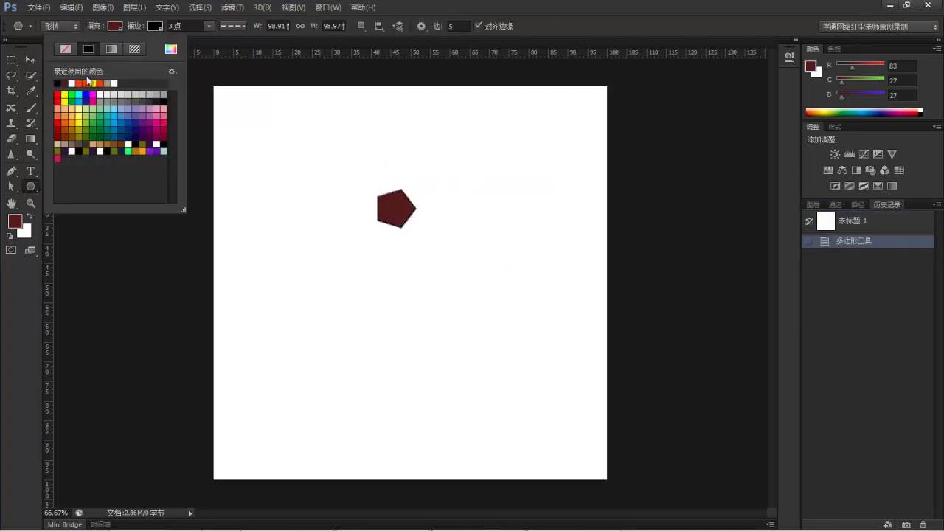
{"action": "left_click", "coordinate": [64, 49]}
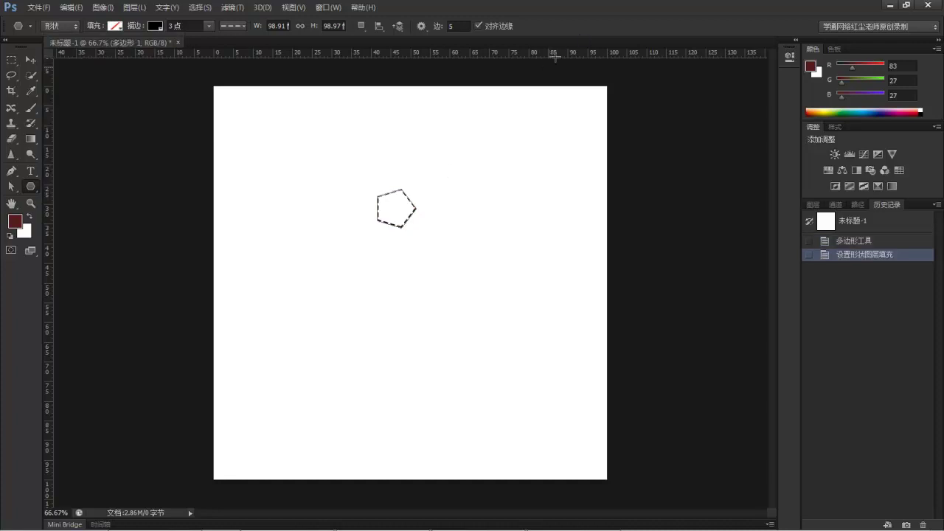
{"action": "left_click", "coordinate": [233, 25]}
{"action": "left_click", "coordinate": [228, 59]}
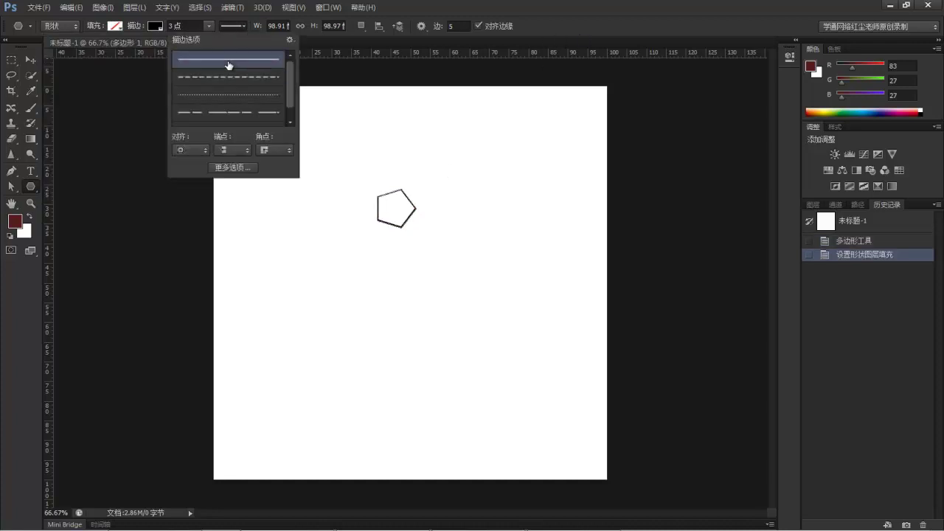
{"action": "left_click", "coordinate": [848, 318]}
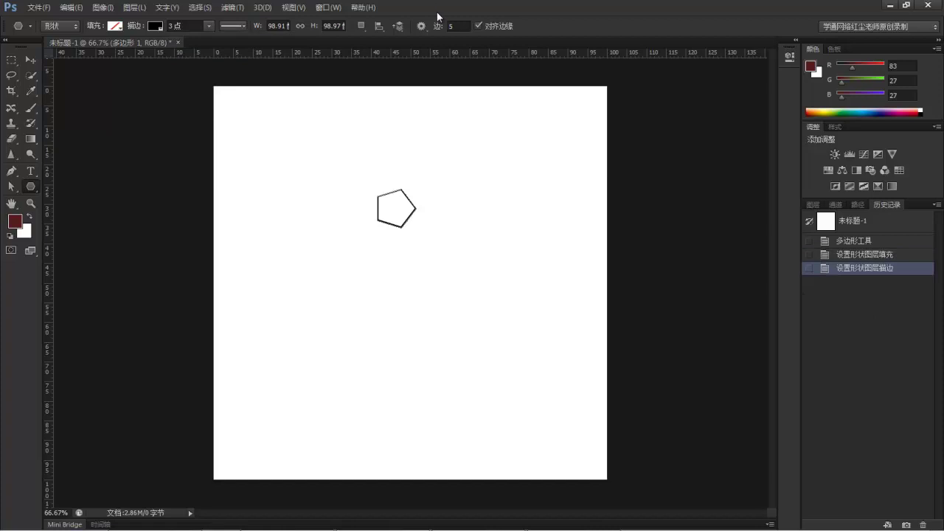
- Draw a large six-sided polygon in the middle of the canvas and a seven-sided one in its upper right area
{"action": "left_click", "coordinate": [454, 27]}
{"action": "left_click_drag", "start_coordinate": [396, 305], "coordinate": [483, 379]}
{"action": "double_click", "coordinate": [458, 25]}
{"action": "type", "text": "7"}
{"action": "left_click_drag", "start_coordinate": [496, 127], "coordinate": [546, 183]}
- Draw an eight-sided polygon about 250 px wide in the canvas's upper left and a nine-sided one about 248 px wide in its lower right
{"action": "type", "text": "8"}
{"action": "left_click_drag", "start_coordinate": [279, 124], "coordinate": [313, 160]}
{"action": "double_click", "coordinate": [458, 26]}
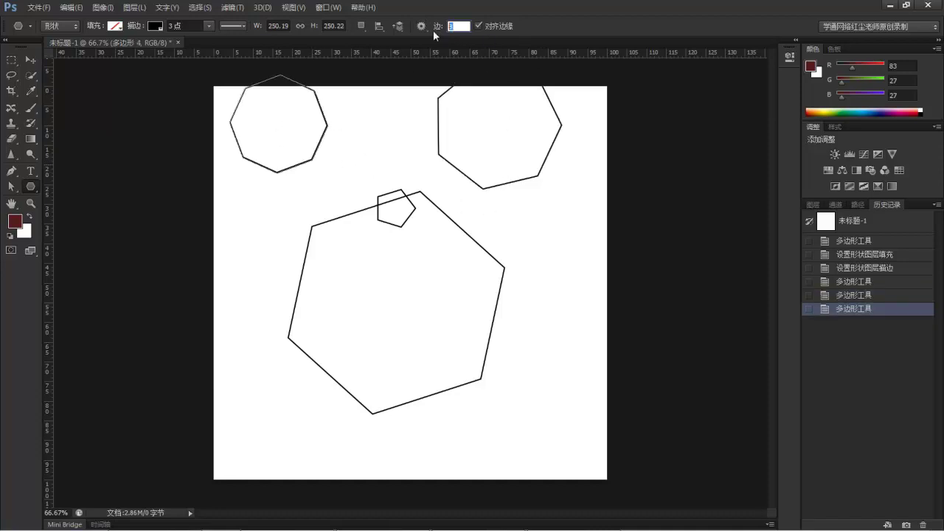
{"action": "type", "text": "9"}
{"action": "left_click", "coordinate": [519, 371]}
{"action": "left_click", "coordinate": [516, 257]}
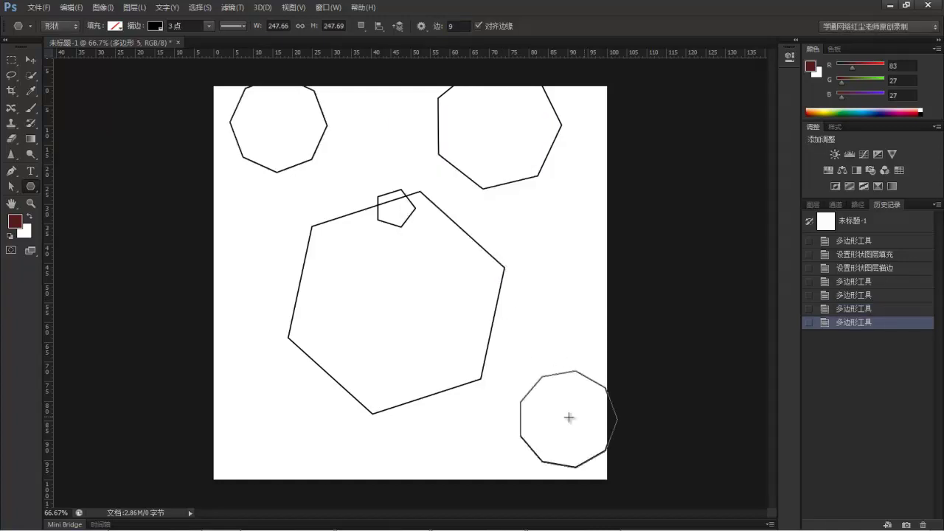
- Revert the document to its opening state and create a five-pointed star of 100 by 100 px with a 50% indent
{"action": "left_click", "coordinate": [852, 223]}
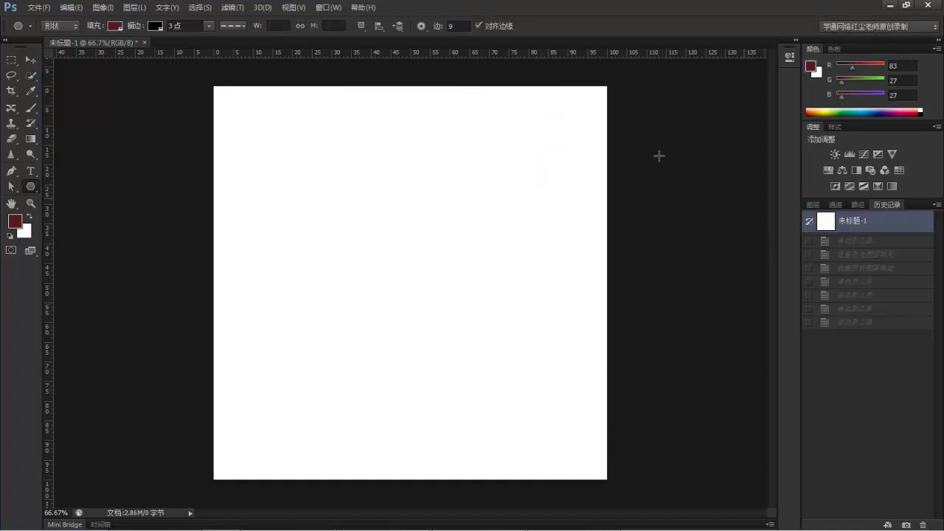
{"action": "left_click", "coordinate": [438, 30]}
{"action": "left_click", "coordinate": [427, 28]}
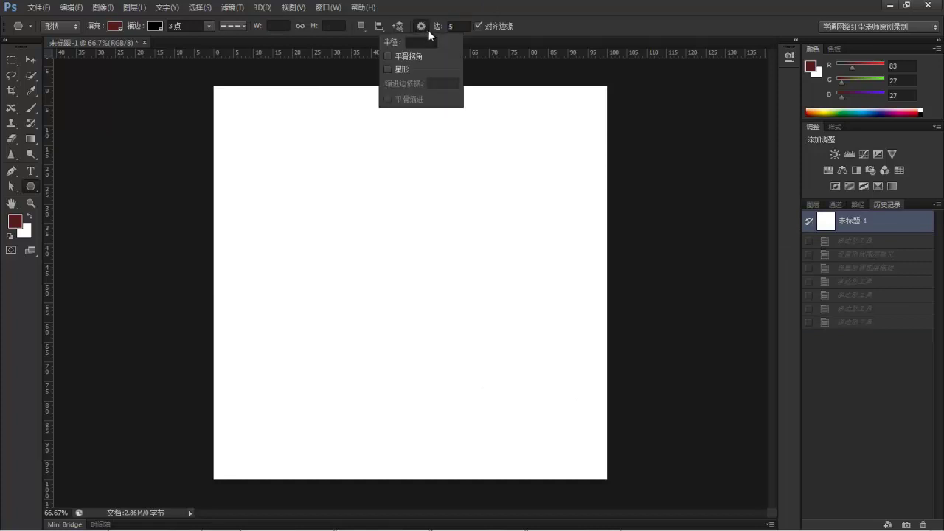
{"action": "left_click", "coordinate": [388, 68]}
{"action": "left_click", "coordinate": [347, 241]}
{"action": "left_click", "coordinate": [348, 241]}
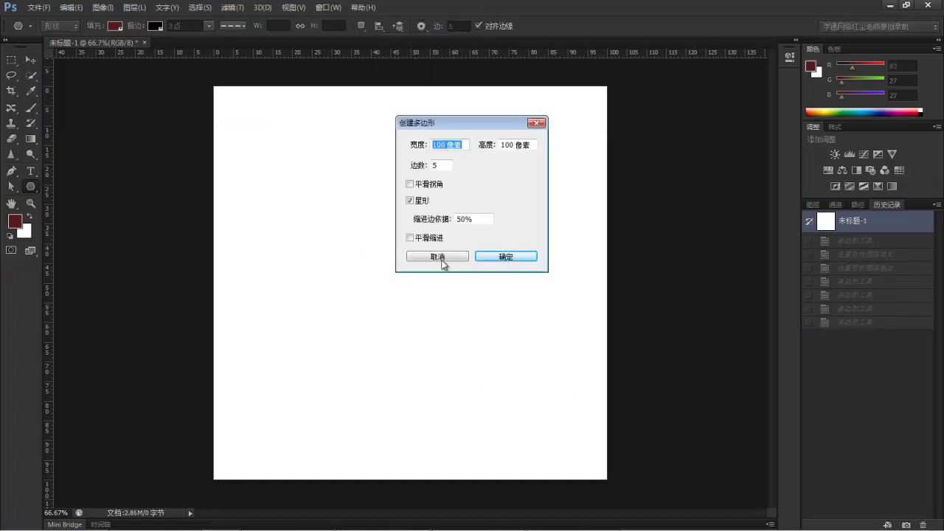
{"action": "left_click", "coordinate": [483, 258]}
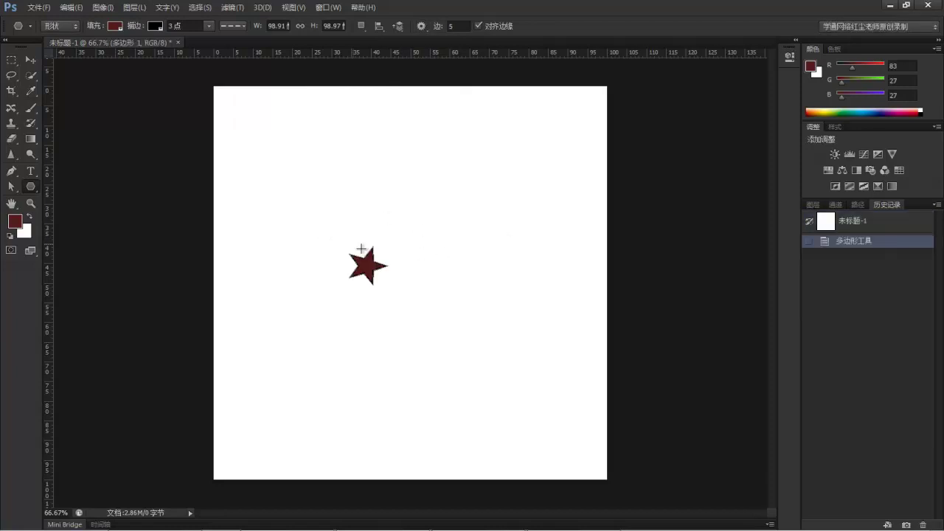
- Remove the star's fill
{"action": "left_click", "coordinate": [118, 26]}
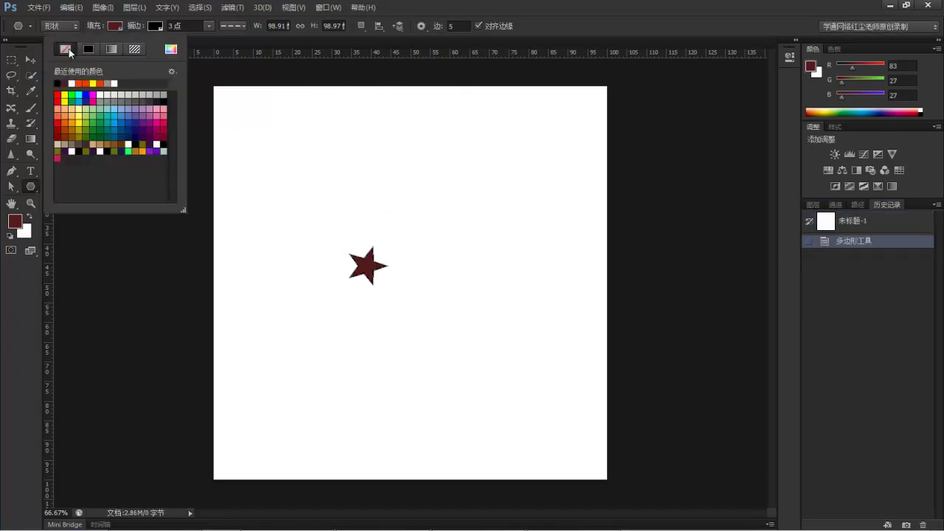
{"action": "left_click", "coordinate": [65, 47]}
{"action": "left_click", "coordinate": [538, 36]}
- Draw a smooth-cornered star about 360 px wide in the upper middle and another with smooth indents as well, about 358 px wide, below it
{"action": "left_click", "coordinate": [421, 26]}
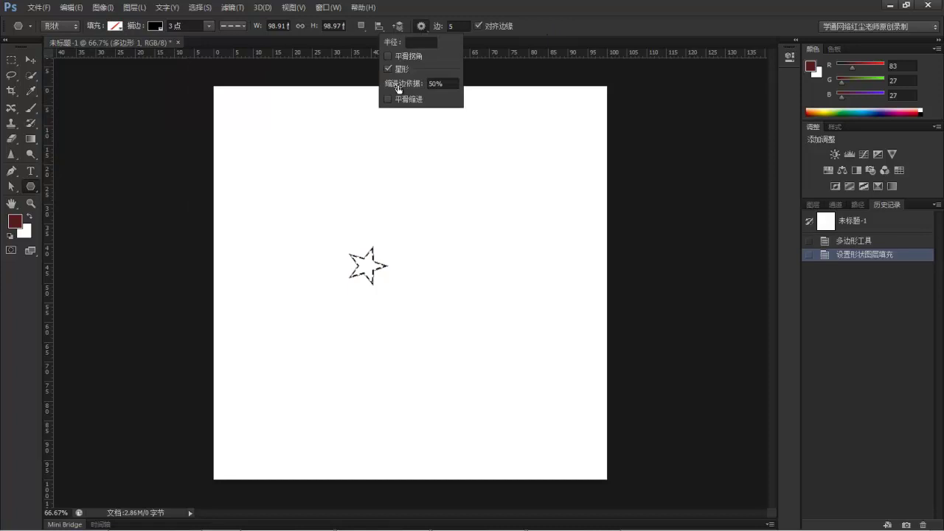
{"action": "left_click", "coordinate": [386, 56]}
{"action": "left_click", "coordinate": [408, 183]}
{"action": "mouse_move", "coordinate": [382, 163]}
{"action": "left_mouse_down"}
{"action": "mouse_move", "coordinate": [482, 236]}
{"action": "mouse_move", "coordinate": [480, 225]}
{"action": "left_mouse_up"}
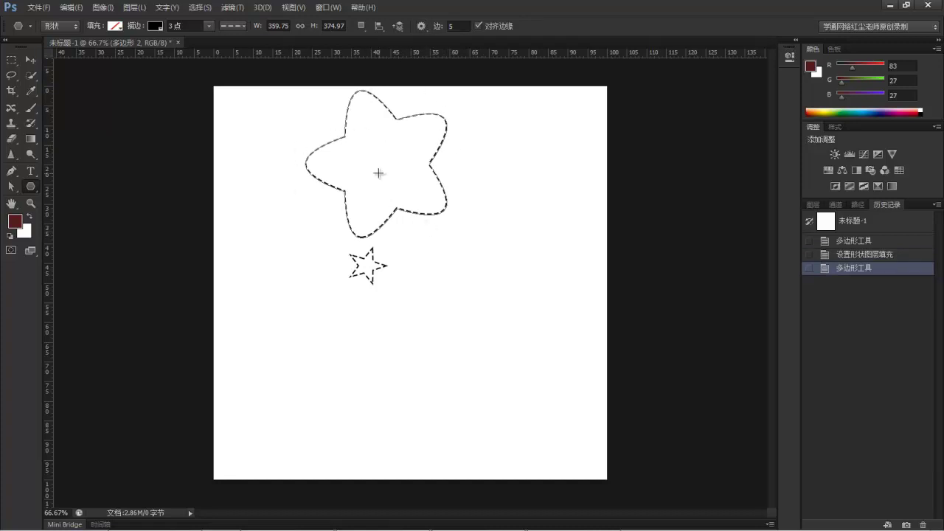
{"action": "left_click", "coordinate": [421, 26]}
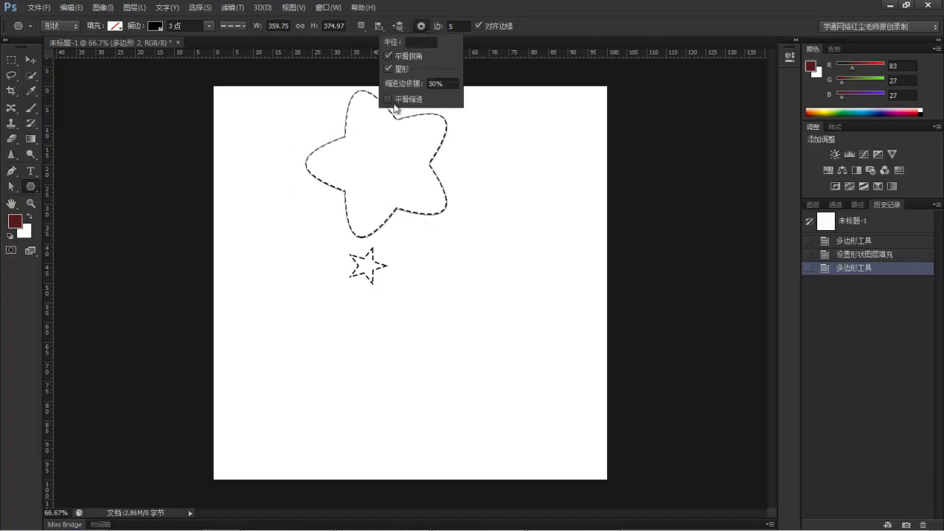
{"action": "left_click_drag", "start_coordinate": [463, 301], "coordinate": [541, 347]}
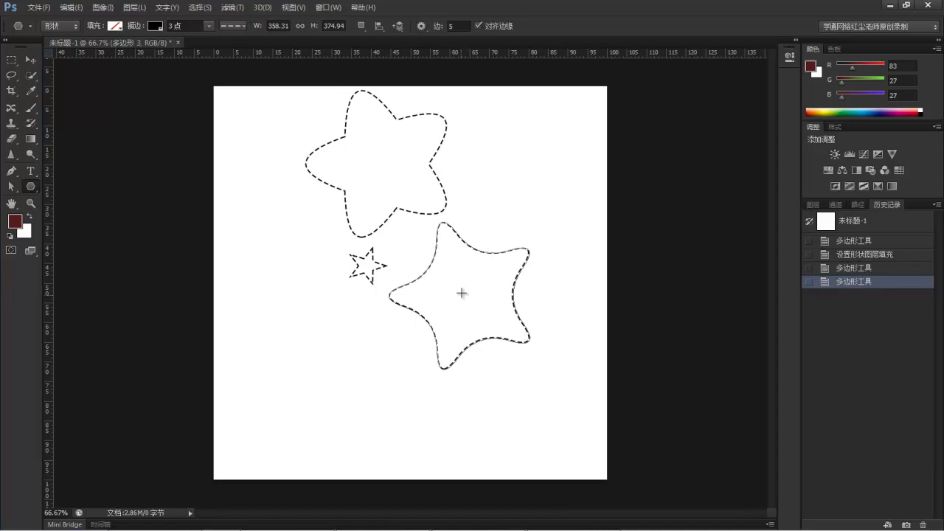
{"action": "mouse_move", "coordinate": [504, 209]}
{"action": "left_mouse_down"}
{"action": "mouse_move", "coordinate": [512, 249]}
{"action": "mouse_move", "coordinate": [538, 247]}
{"action": "left_mouse_up"}
{"action": "mouse_move", "coordinate": [335, 92]}
{"action": "left_mouse_down"}
{"action": "mouse_move", "coordinate": [306, 233]}
{"action": "mouse_move", "coordinate": [502, 201]}
{"action": "mouse_move", "coordinate": [327, 99]}
{"action": "left_mouse_up"}
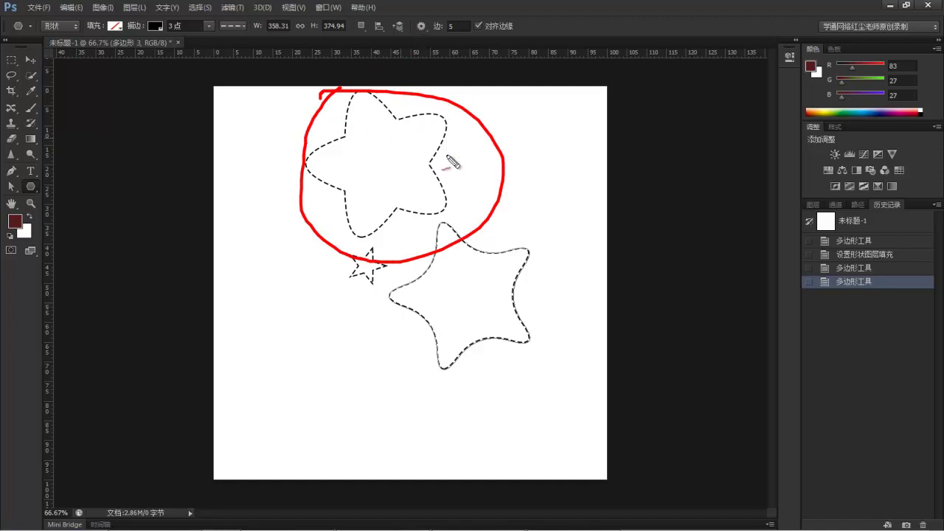
{"action": "key", "text": "Escape"}
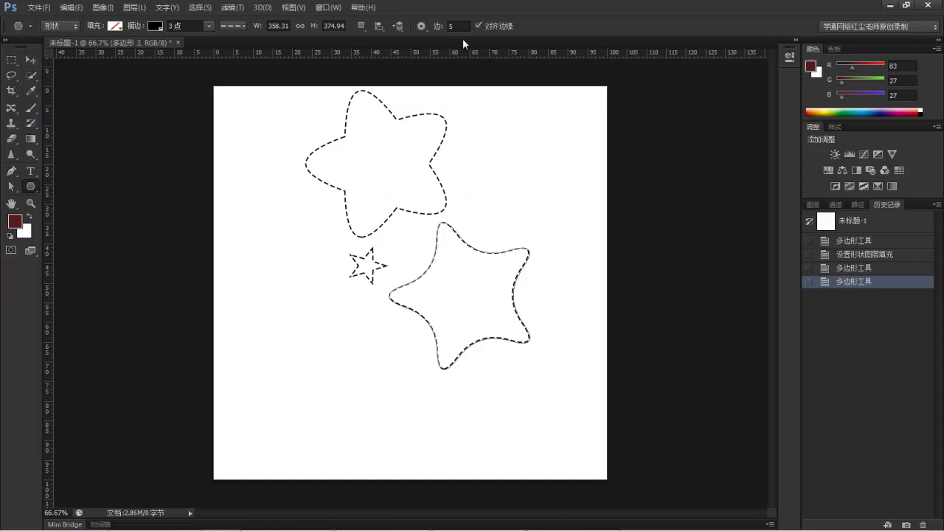
- Set the star radius to 50 px without smooth indents and draw eight small stars, one in the lower left and seven in the upper right
{"action": "left_click", "coordinate": [421, 27]}
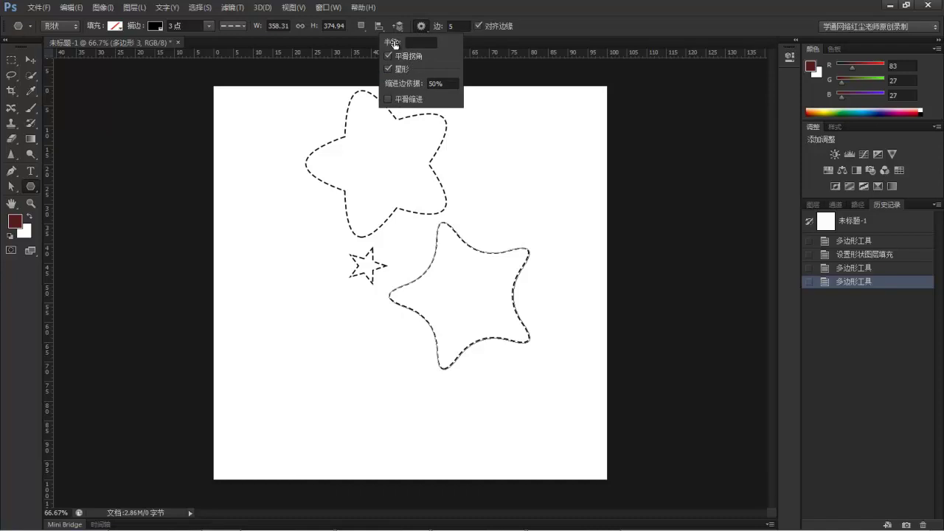
{"action": "left_click", "coordinate": [416, 44]}
{"action": "left_click_drag", "start_coordinate": [323, 354], "coordinate": [428, 431]}
{"action": "mouse_move", "coordinate": [501, 146]}
{"action": "left_mouse_down"}
{"action": "mouse_move", "coordinate": [512, 165]}
{"action": "mouse_move", "coordinate": [519, 154]}
{"action": "mouse_move", "coordinate": [587, 246]}
{"action": "left_mouse_up"}
{"action": "left_click_drag", "start_coordinate": [498, 192], "coordinate": [603, 247]}
{"action": "left_click_drag", "start_coordinate": [509, 221], "coordinate": [583, 249]}
{"action": "mouse_move", "coordinate": [534, 211]}
{"action": "left_mouse_down"}
{"action": "mouse_move", "coordinate": [596, 259]}
{"action": "mouse_move", "coordinate": [575, 208]}
{"action": "left_mouse_up"}
{"action": "left_click_drag", "start_coordinate": [546, 151], "coordinate": [560, 118]}
- Clear the fixed radius value from the Polygon tool's options
{"action": "left_click", "coordinate": [421, 27]}
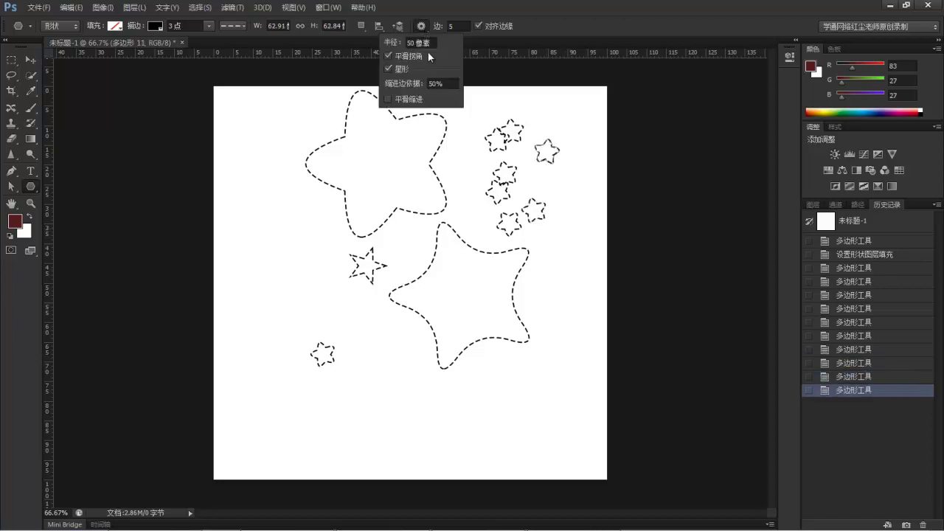
{"action": "left_click_drag", "start_coordinate": [424, 42], "coordinate": [402, 42]}
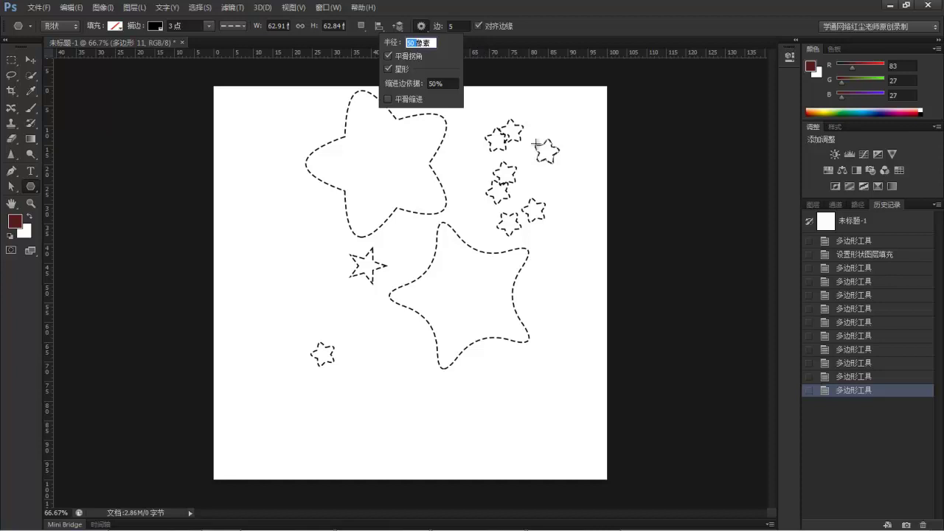
{"action": "key", "text": "BackSpace"}
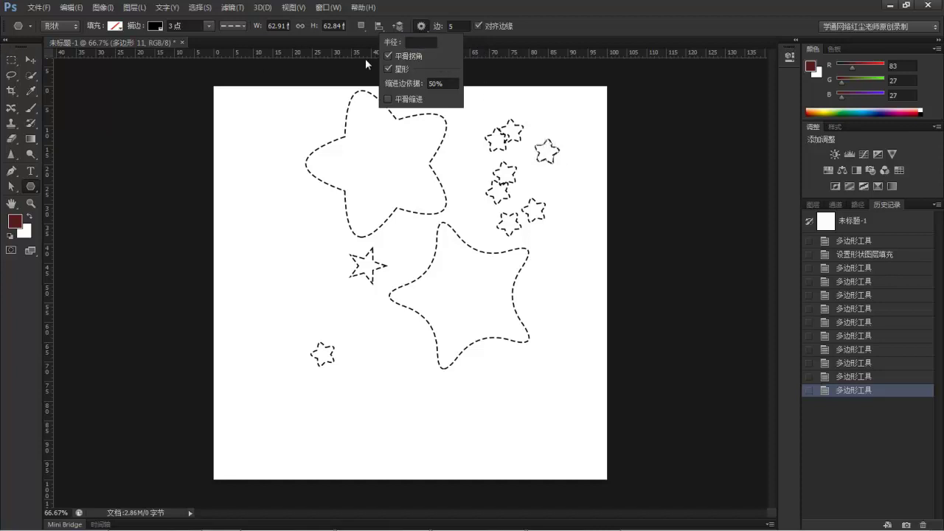
{"action": "left_click", "coordinate": [537, 25]}
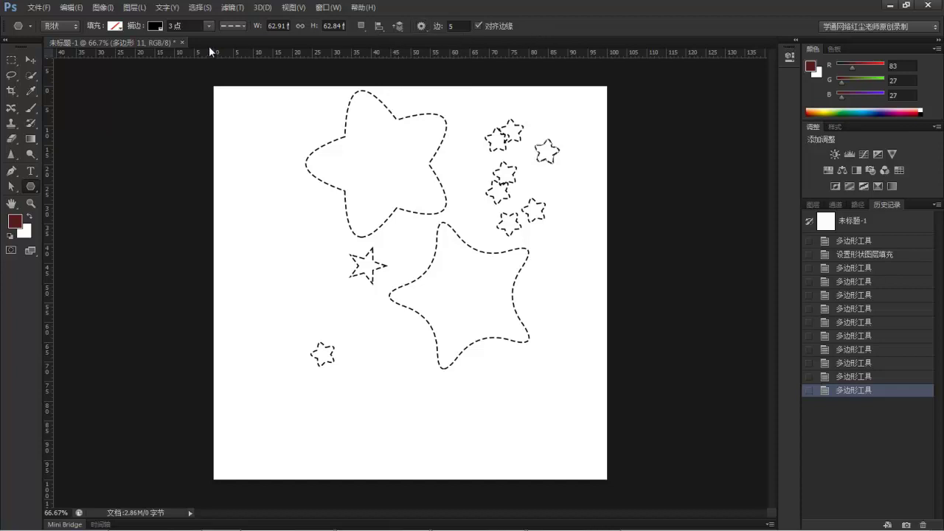
- Revert the document to its opening state and switch to the Line tool
{"action": "left_click", "coordinate": [872, 227]}
{"action": "right_click", "coordinate": [33, 185]}
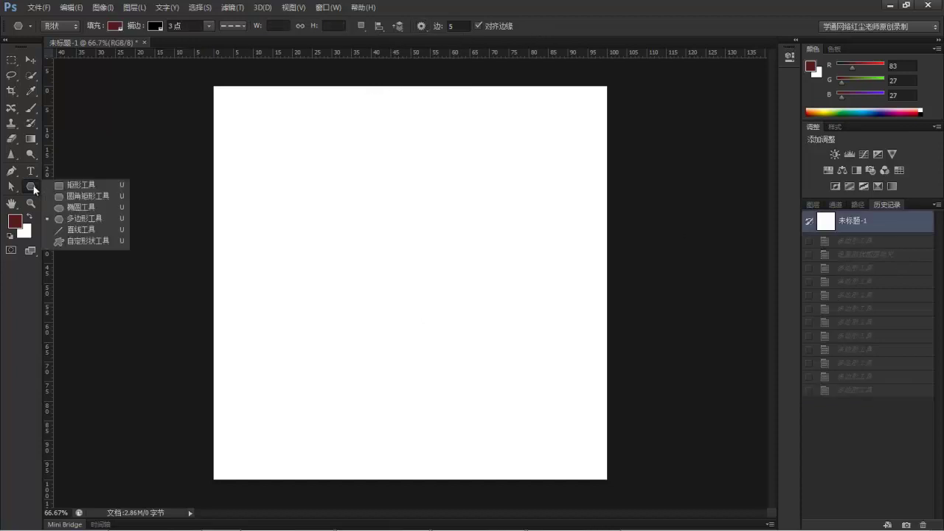
{"action": "left_click", "coordinate": [58, 38]}
- Examine the Line tool's drawing modes, fill colours, stroke options and weight setting
{"action": "left_click", "coordinate": [62, 31]}
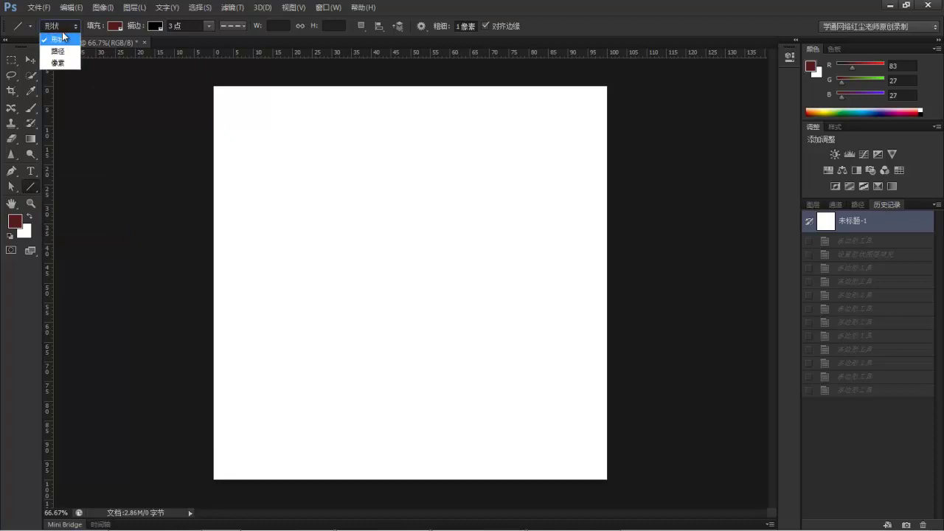
{"action": "left_click", "coordinate": [114, 26]}
{"action": "left_click", "coordinate": [114, 25]}
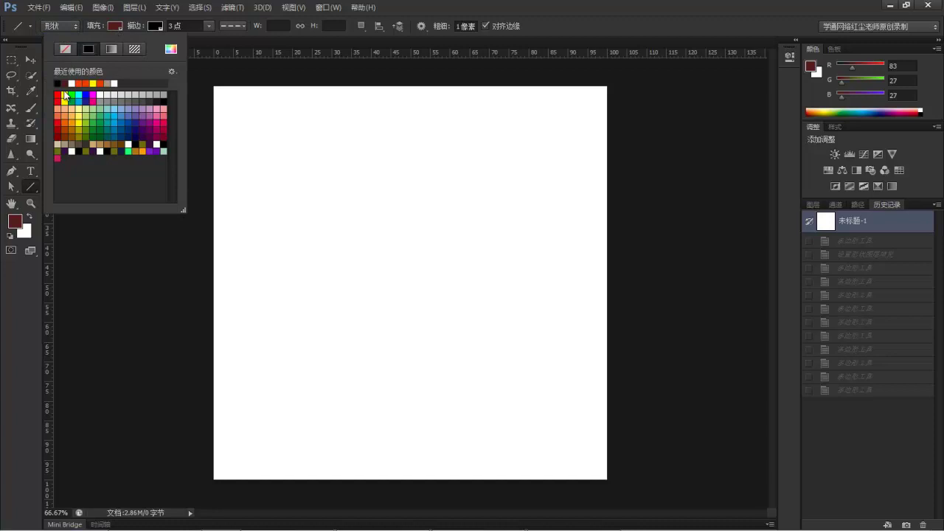
{"action": "left_click", "coordinate": [227, 24]}
{"action": "left_click", "coordinate": [226, 24]}
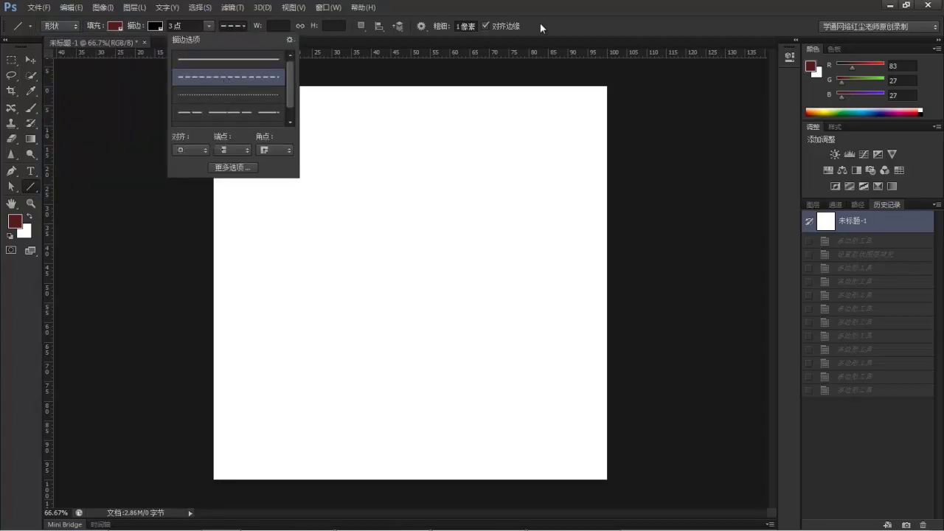
{"action": "left_click", "coordinate": [475, 23]}
- Draw a horizontal line of 1 px weight, about 618 px long, across the middle of the canvas, without arrowheads
{"action": "left_click", "coordinate": [421, 26]}
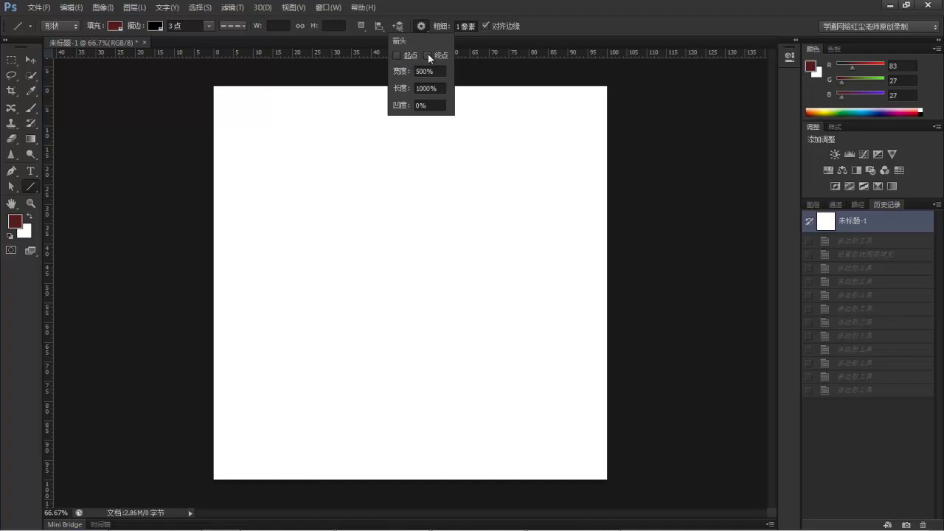
{"action": "left_click", "coordinate": [275, 261]}
{"action": "left_click_drag", "start_coordinate": [275, 261], "coordinate": [518, 260]}
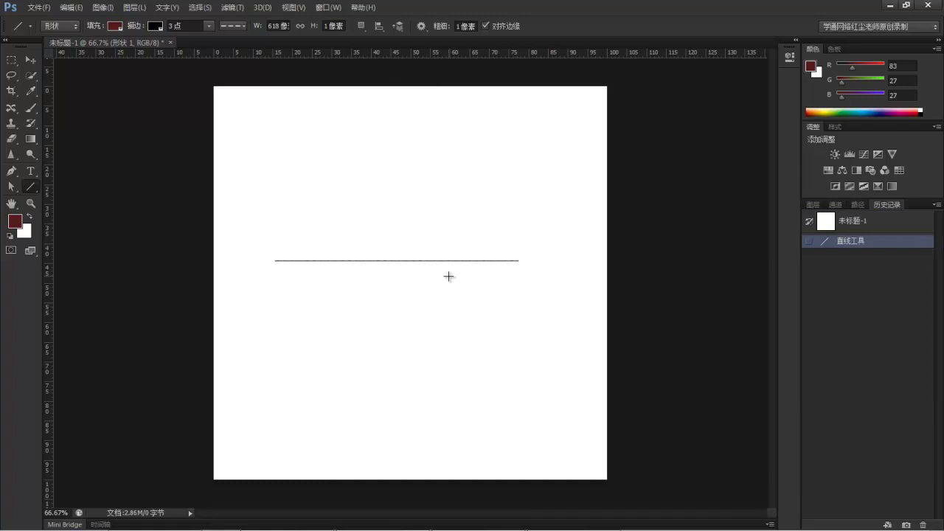
- Set the line's stroke type to solid and add two vertical lines above it to the same shape
{"action": "left_click", "coordinate": [224, 28]}
{"action": "left_click", "coordinate": [231, 65]}
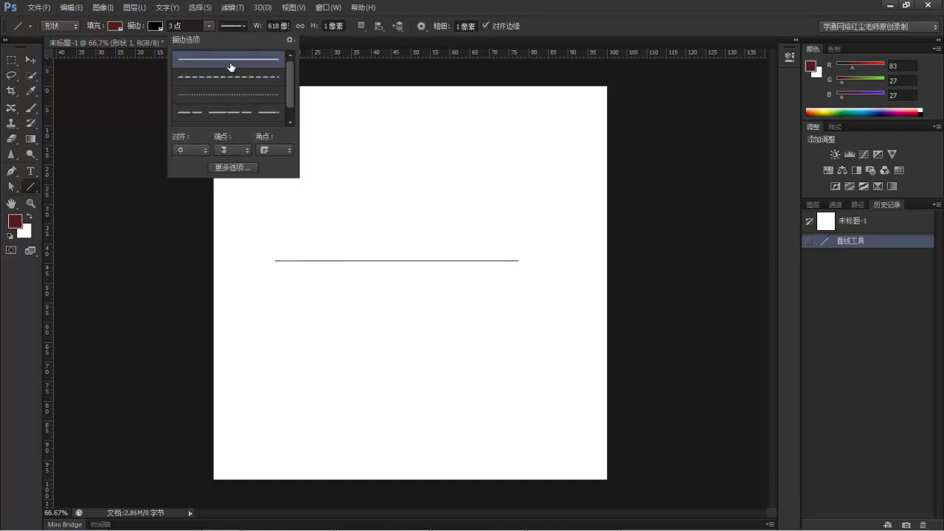
{"action": "left_click", "coordinate": [627, 41]}
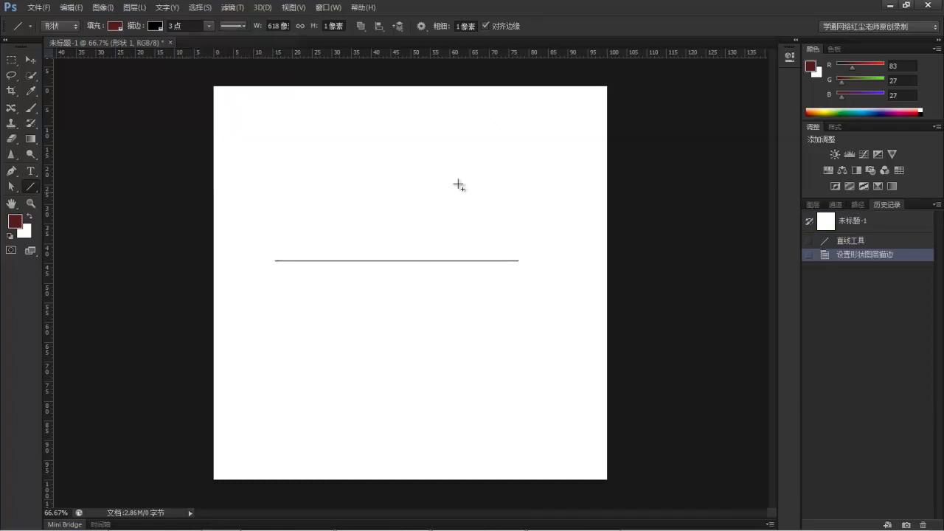
{"action": "left_click_drag", "start_coordinate": [418, 227], "coordinate": [420, 248]}
{"action": "left_click_drag", "start_coordinate": [520, 138], "coordinate": [536, 263]}
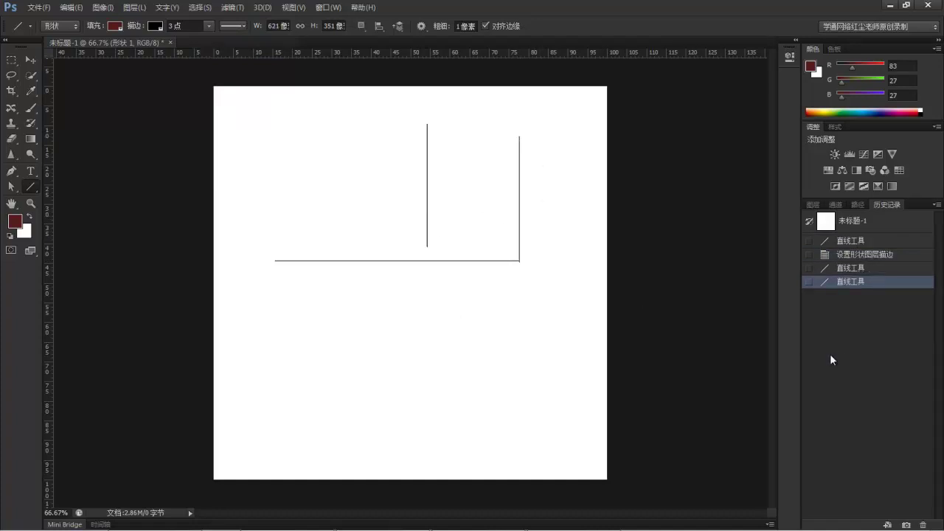
- Show the paths, draw a vertical line about 339 px long in the lower half, then a horizontal and a vertical line combined in another shape
{"action": "left_click", "coordinate": [856, 204]}
{"action": "mouse_move", "coordinate": [395, 315]}
{"action": "left_mouse_down"}
{"action": "mouse_move", "coordinate": [396, 403]}
{"action": "mouse_move", "coordinate": [413, 447]}
{"action": "left_mouse_up"}
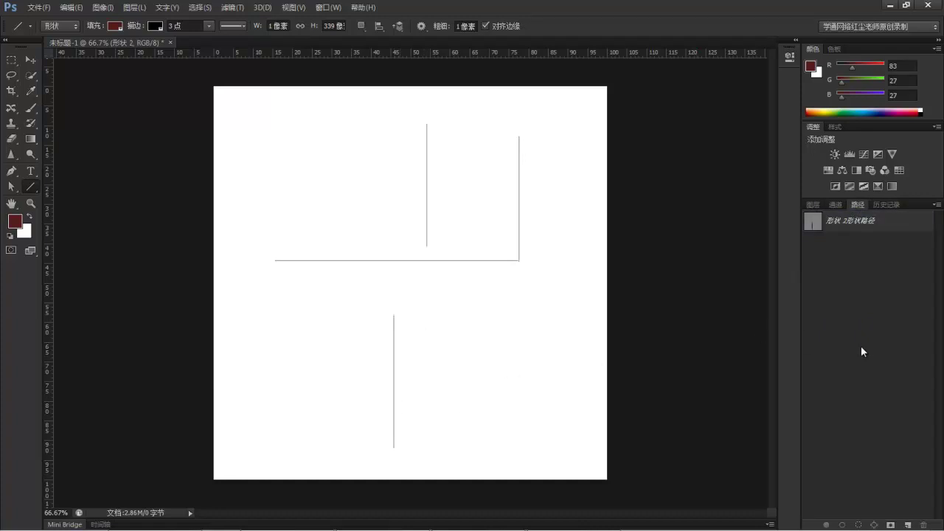
{"action": "left_click_drag", "start_coordinate": [273, 290], "coordinate": [552, 291]}
{"action": "left_click_drag", "start_coordinate": [501, 318], "coordinate": [502, 453]}
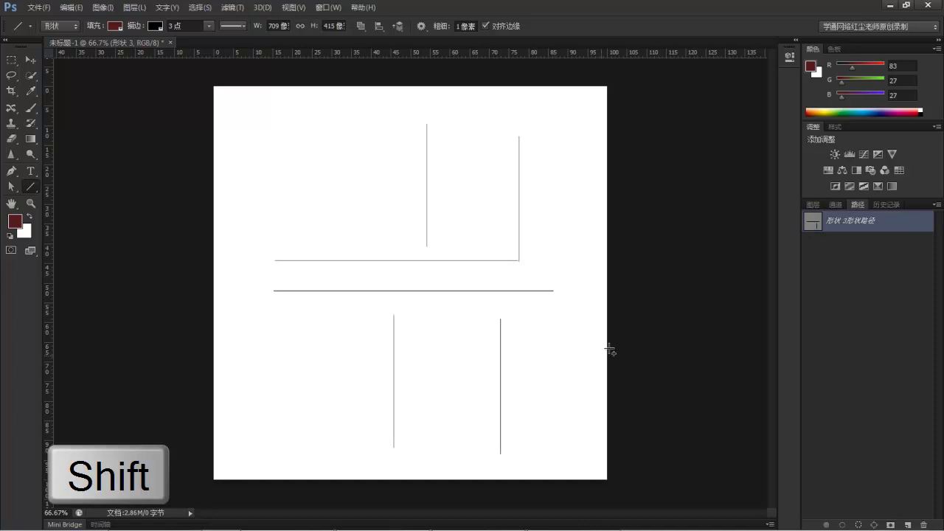
{"action": "left_click", "coordinate": [845, 325]}
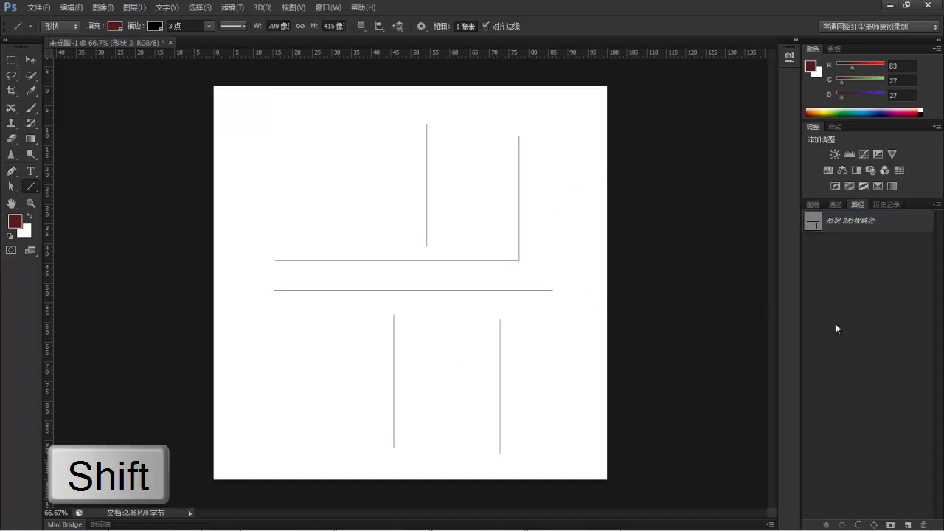
- Enable the start arrowhead and draw a horizontal arrow about 369 px long in the canvas's upper left, then deselect its path
{"action": "left_click", "coordinate": [421, 26]}
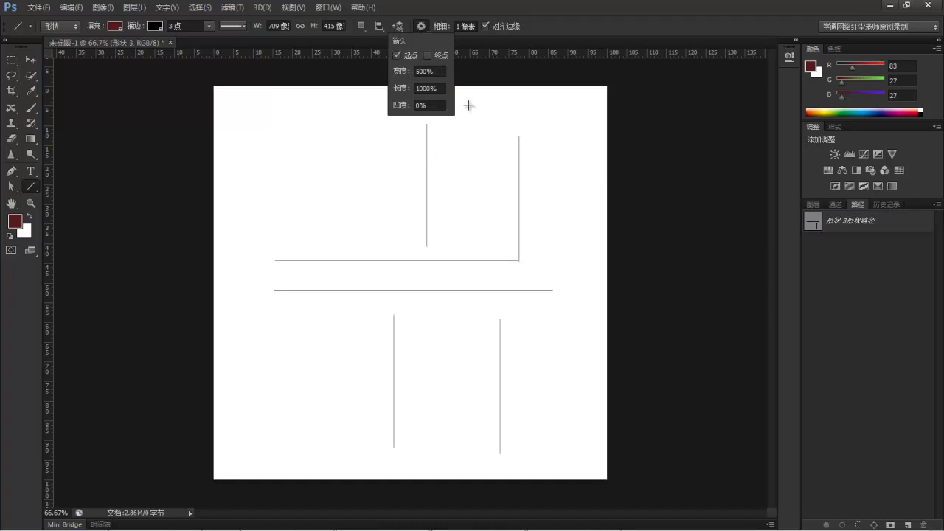
{"action": "left_click_drag", "start_coordinate": [236, 165], "coordinate": [380, 165]}
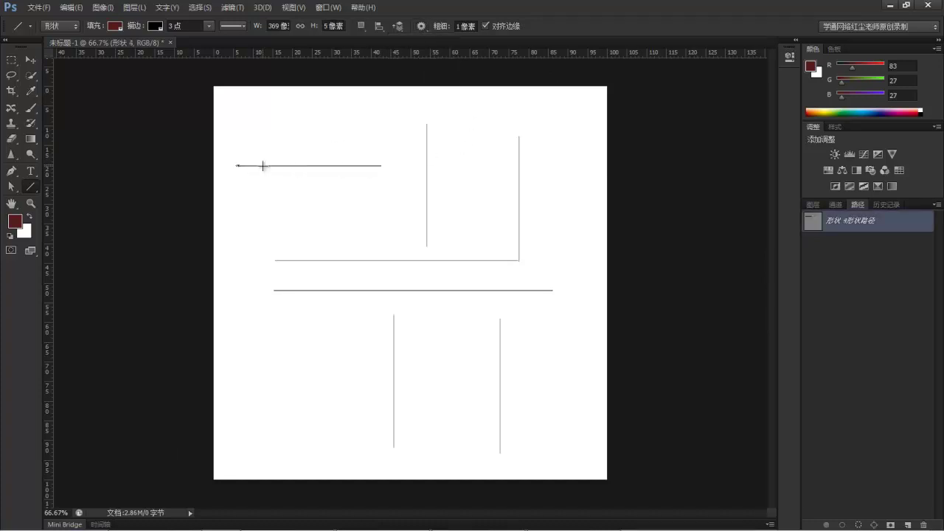
{"action": "left_click", "coordinate": [855, 268]}
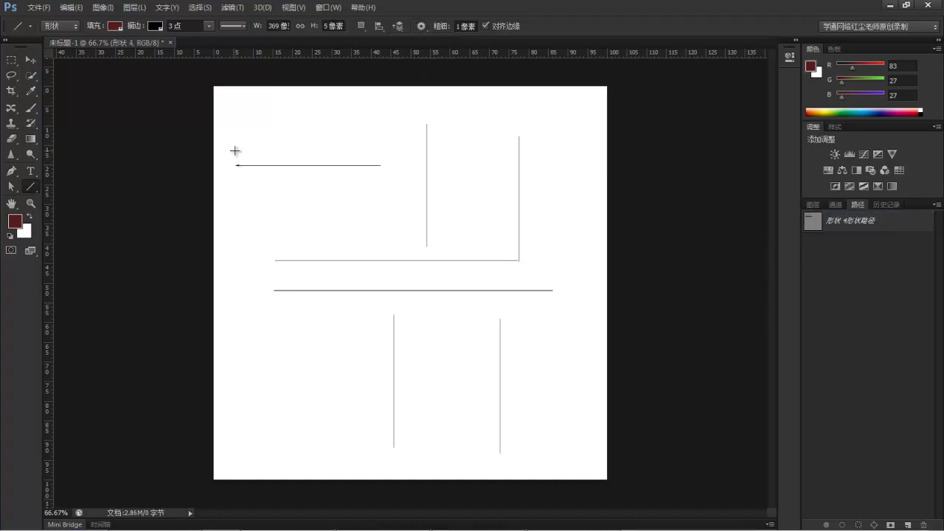
{"action": "mouse_move", "coordinate": [249, 145]}
{"action": "left_mouse_down"}
{"action": "mouse_move", "coordinate": [243, 166]}
{"action": "mouse_move", "coordinate": [230, 171]}
{"action": "mouse_move", "coordinate": [250, 153]}
{"action": "left_mouse_up"}
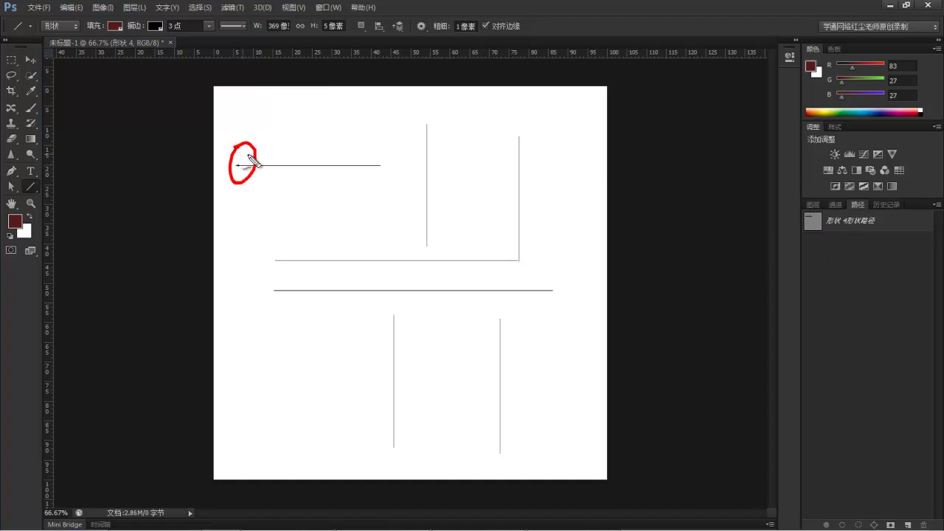
{"action": "key", "text": "Escape"}
- Set the line weight to 20 px and draw a long horizontal arrow across the lower half of the canvas
{"action": "double_click", "coordinate": [461, 26]}
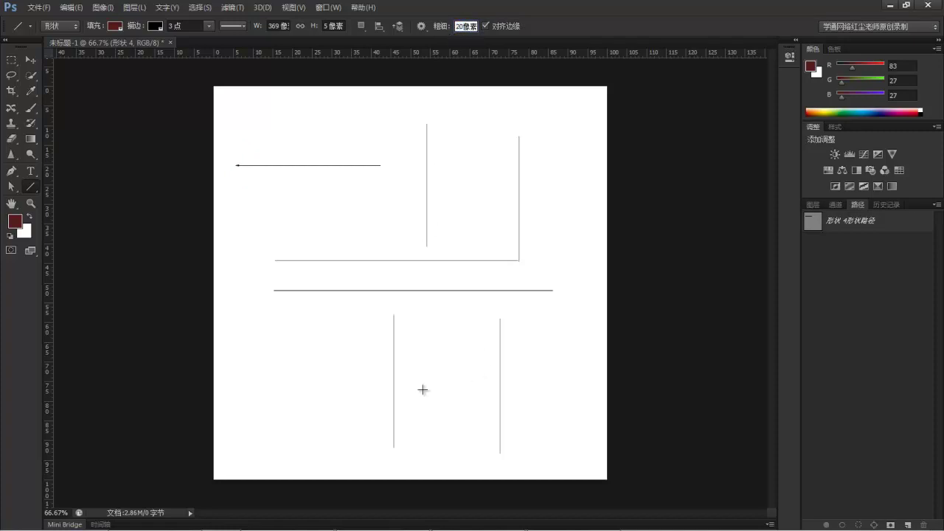
{"action": "left_click_drag", "start_coordinate": [273, 314], "coordinate": [595, 313]}
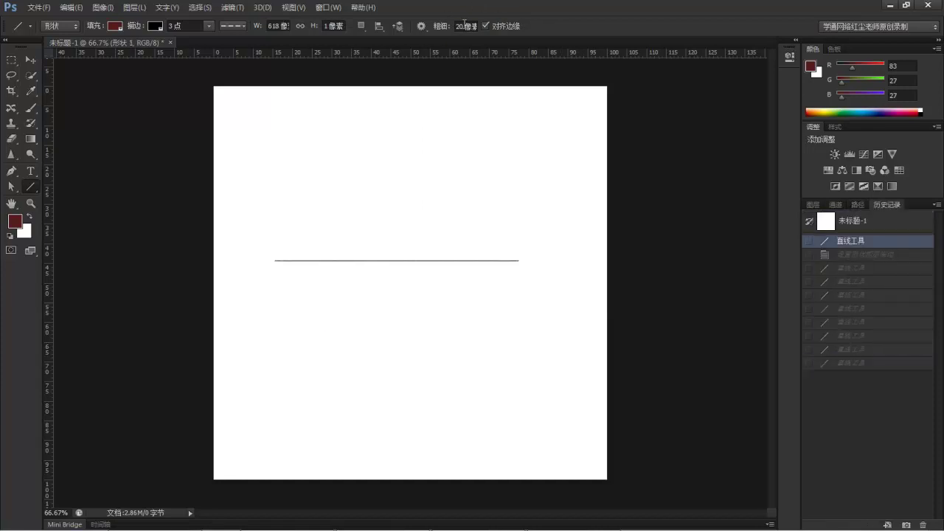
- Revert the document to its opening state and set the line weight to 10 px
{"action": "left_click", "coordinate": [464, 23]}
{"action": "left_click", "coordinate": [856, 222]}
{"action": "type", "text": "1"}
{"action": "key", "text": "Return"}
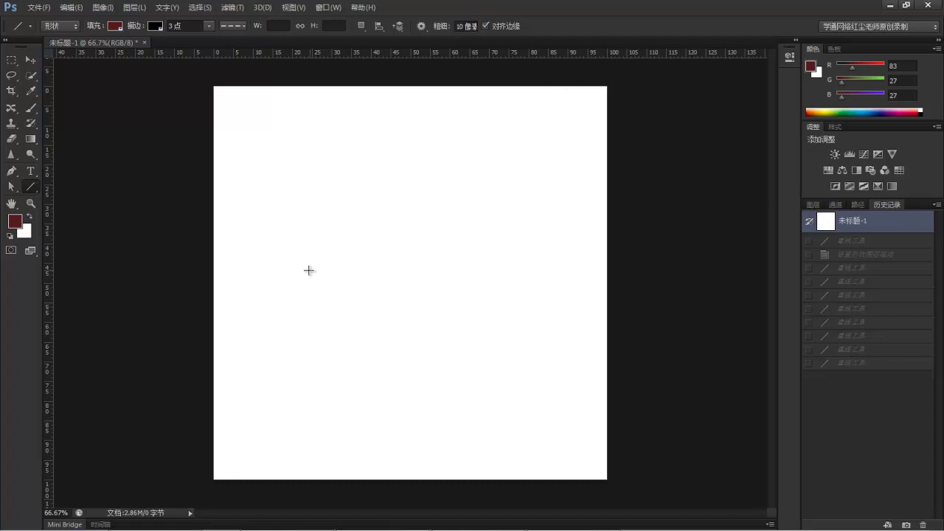
- Draw a horizontal arrow about 797 px long in the upper canvas, then enable the end arrowhead and draw a double-headed arrow below it
{"action": "left_click_drag", "start_coordinate": [244, 222], "coordinate": [481, 222]}
{"action": "left_click_drag", "start_coordinate": [536, 235], "coordinate": [558, 230]}
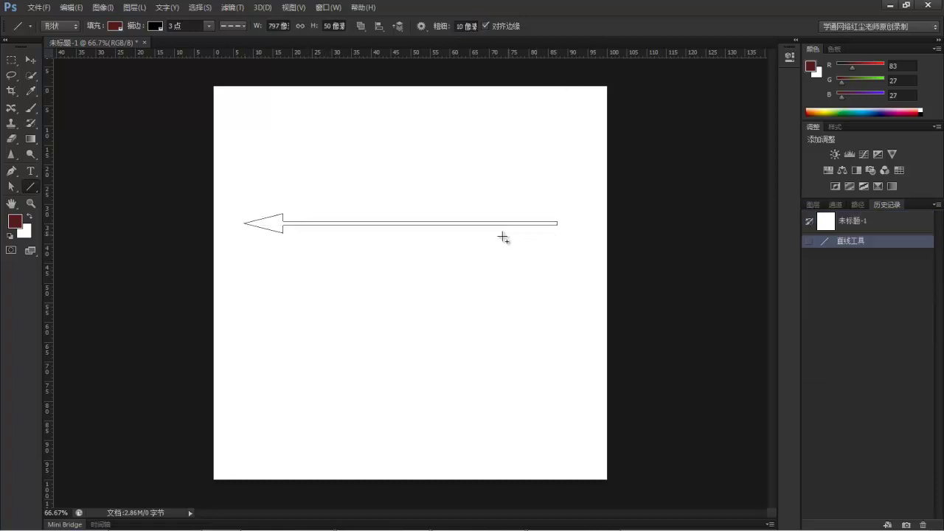
{"action": "left_click", "coordinate": [422, 27]}
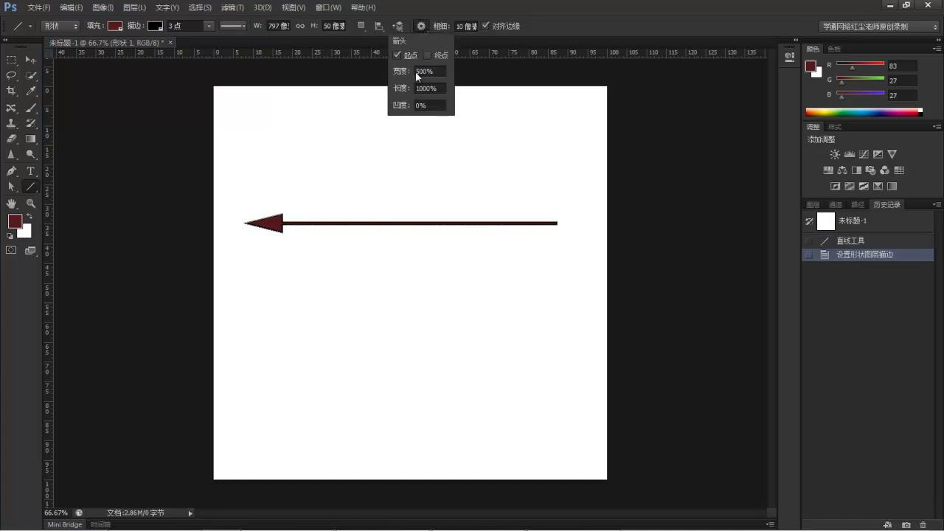
{"action": "left_click", "coordinate": [427, 55]}
{"action": "left_click_drag", "start_coordinate": [280, 332], "coordinate": [573, 318]}
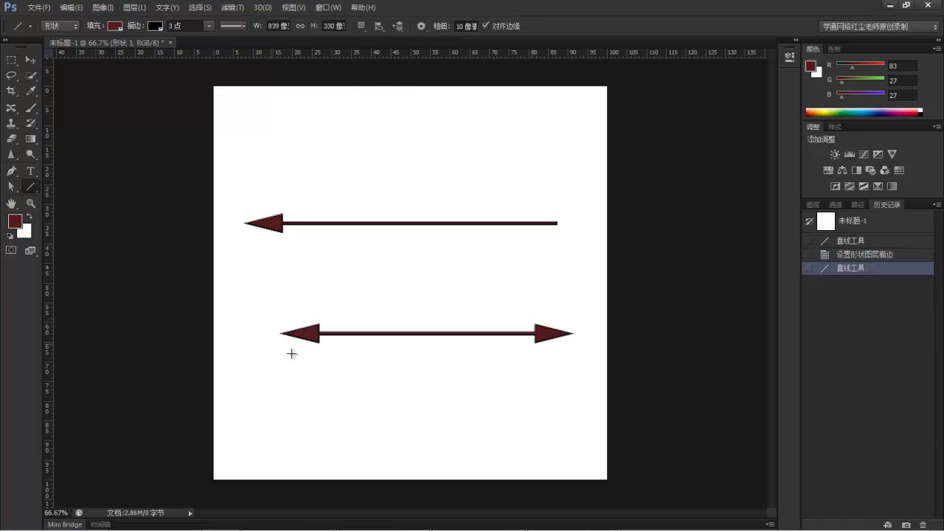
- Set the arrowhead width to 588%, length to 1076% and concavity to 50%, and draw a double-headed arrow above the existing two
{"action": "left_click", "coordinate": [421, 26]}
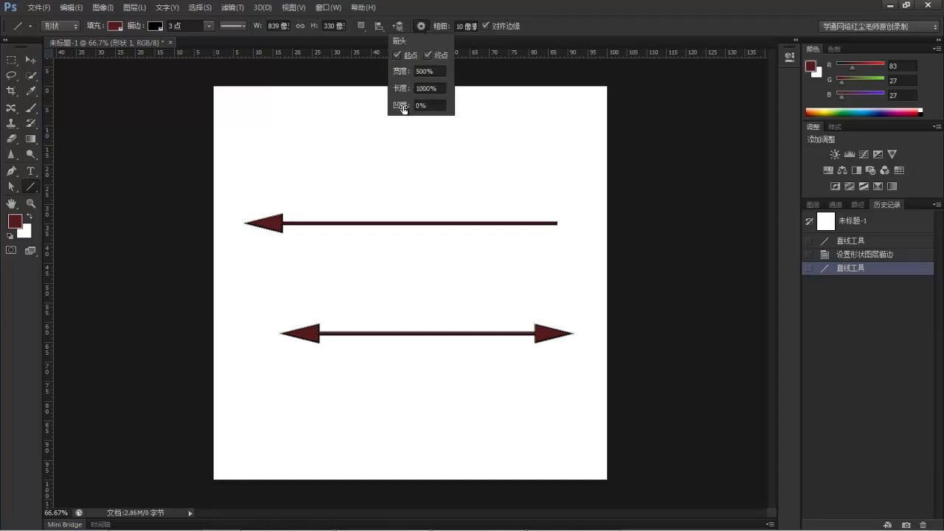
{"action": "left_click_drag", "start_coordinate": [404, 110], "coordinate": [426, 109]}
{"action": "left_click", "coordinate": [422, 73]}
{"action": "left_click_drag", "start_coordinate": [422, 74], "coordinate": [455, 76]}
{"action": "left_click_drag", "start_coordinate": [400, 88], "coordinate": [448, 88]}
{"action": "left_click_drag", "start_coordinate": [264, 164], "coordinate": [568, 148]}
- Set the arrowhead concavity to -50% and draw another double-headed arrow near the top edge of the canvas
{"action": "left_click", "coordinate": [421, 27]}
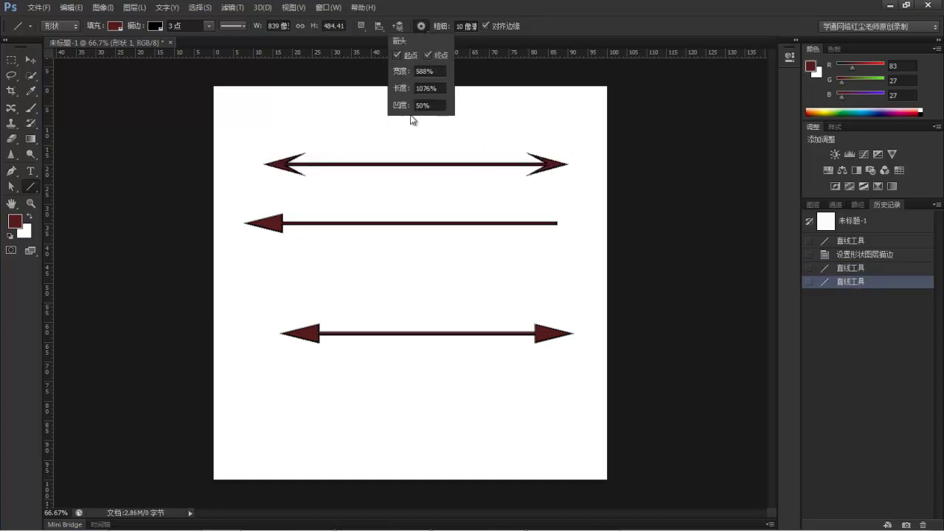
{"action": "left_click", "coordinate": [403, 109]}
{"action": "left_click_drag", "start_coordinate": [281, 129], "coordinate": [563, 120]}
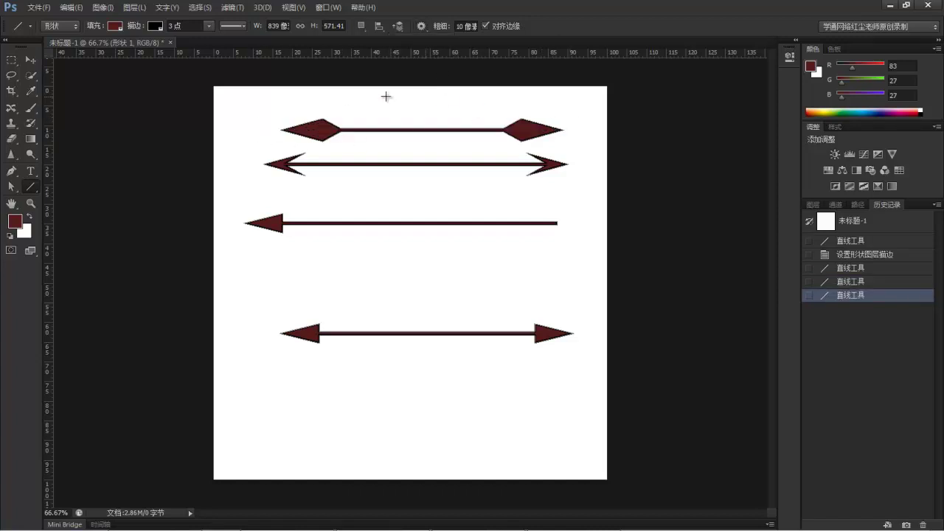
- Check the arrowhead concavity setting, then reset the Line tool to its default settings
{"action": "left_click", "coordinate": [421, 26]}
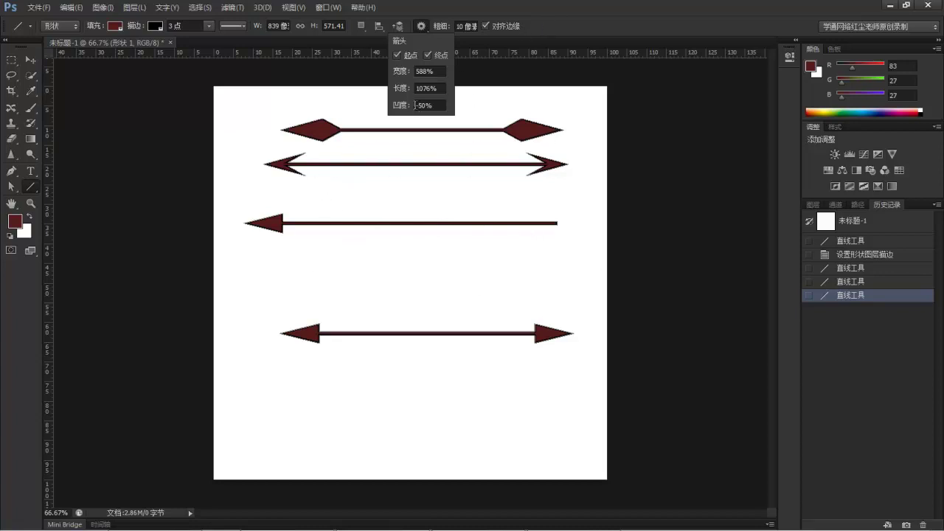
{"action": "double_click", "coordinate": [426, 107]}
{"action": "left_click", "coordinate": [563, 35]}
{"action": "right_click", "coordinate": [16, 24]}
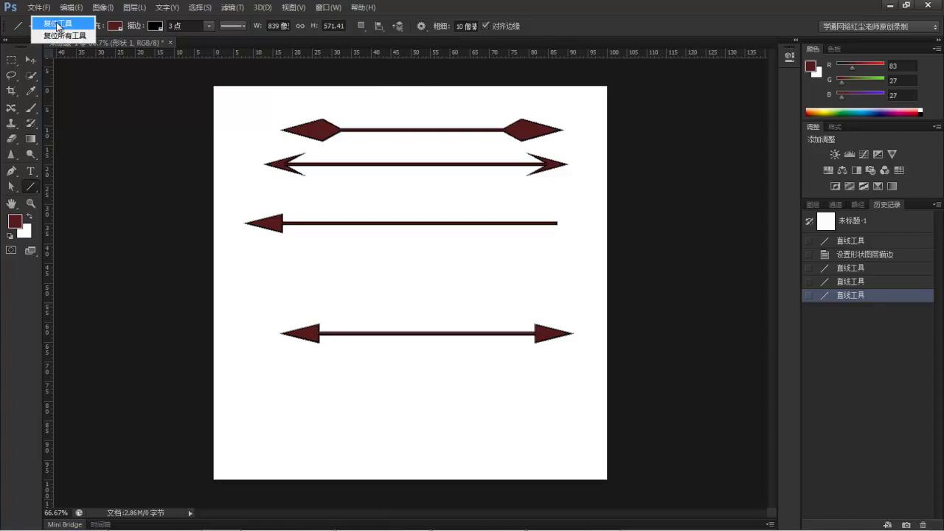
{"action": "left_click", "coordinate": [37, 19]}
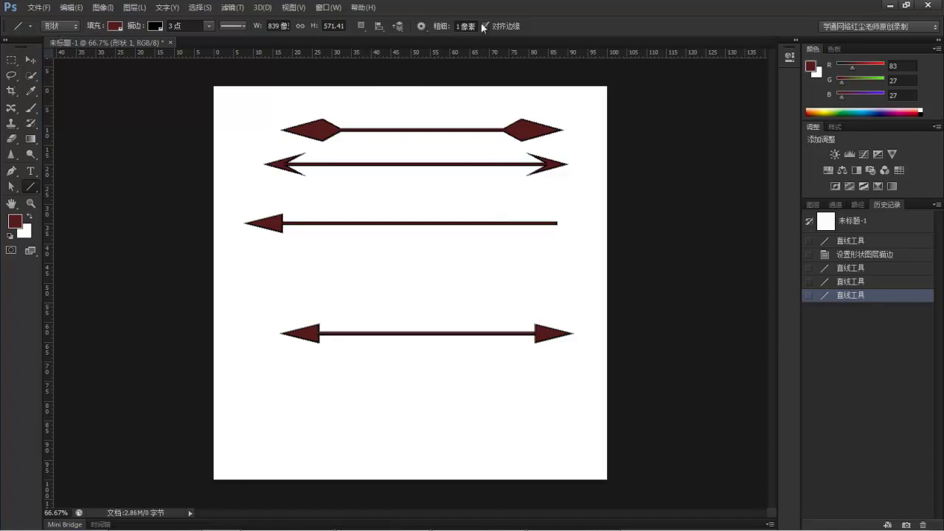
- Switch to the Custom Shape tool and revert the document to its opening state
{"action": "right_click", "coordinate": [31, 186]}
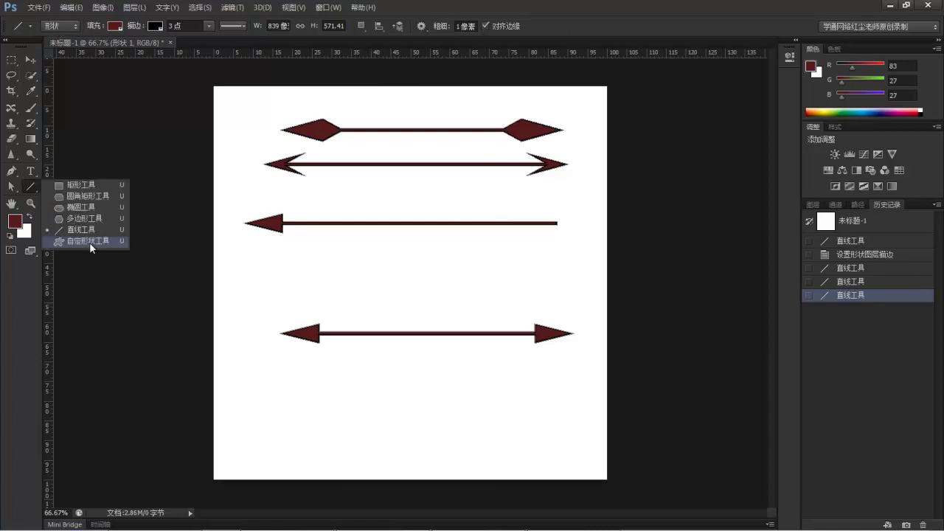
{"action": "left_click", "coordinate": [92, 242]}
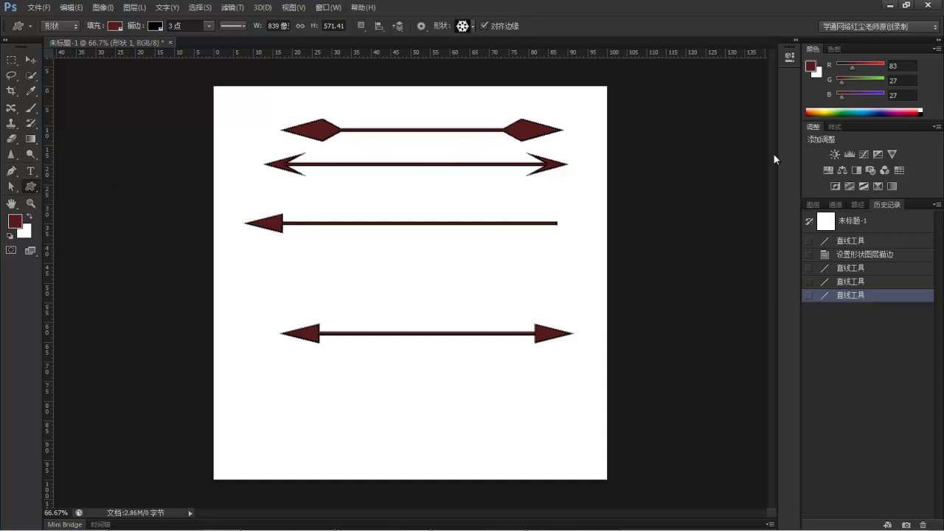
{"action": "left_click", "coordinate": [825, 221]}
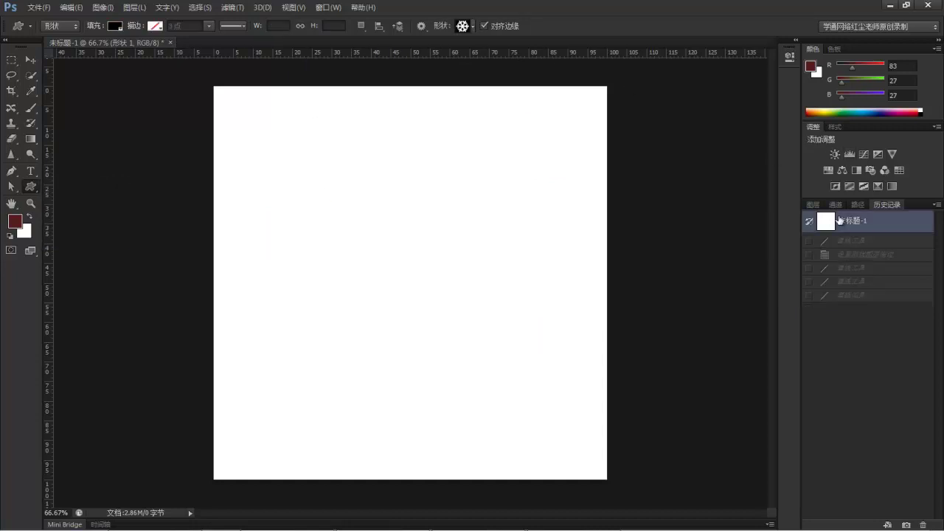
- Browse the custom shape libraries, choose the light bulb shape and draw it about 286 × 463 px in the middle of the canvas
{"action": "left_click", "coordinate": [471, 26]}
{"action": "mouse_move", "coordinate": [514, 64]}
{"action": "left_mouse_down"}
{"action": "mouse_move", "coordinate": [514, 113]}
{"action": "mouse_move", "coordinate": [520, 58]}
{"action": "left_mouse_up"}
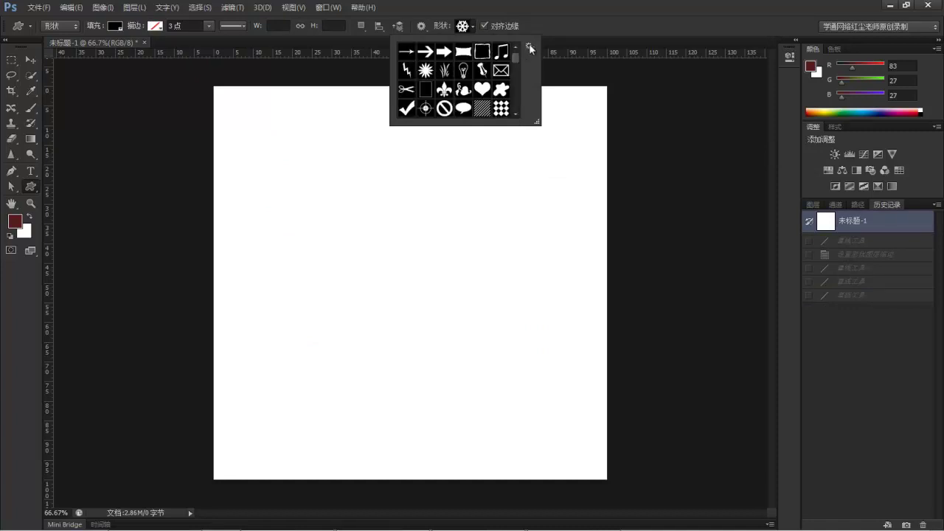
{"action": "left_click", "coordinate": [528, 47]}
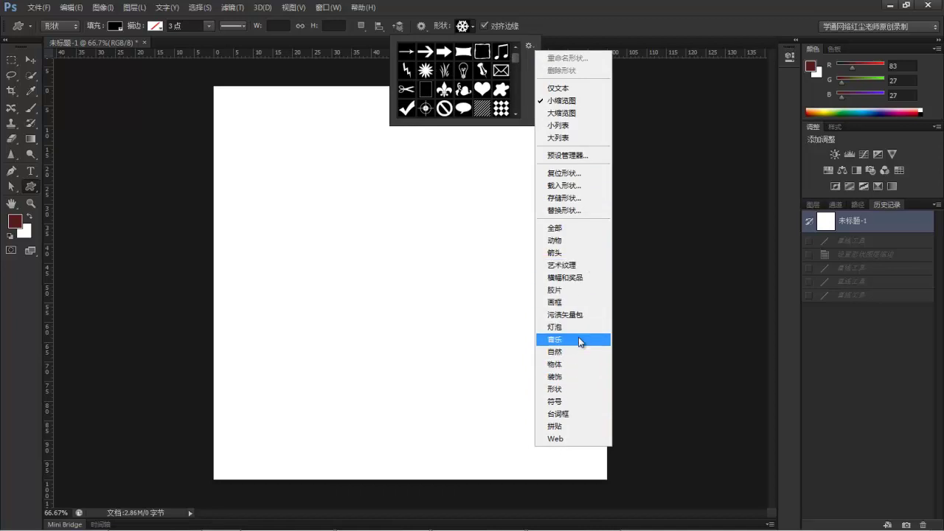
{"action": "left_click", "coordinate": [545, 326]}
{"action": "left_click", "coordinate": [553, 208]}
{"action": "left_click_drag", "start_coordinate": [517, 61], "coordinate": [521, 38]}
{"action": "left_click", "coordinate": [463, 70]}
{"action": "left_click_drag", "start_coordinate": [357, 201], "coordinate": [470, 383]}
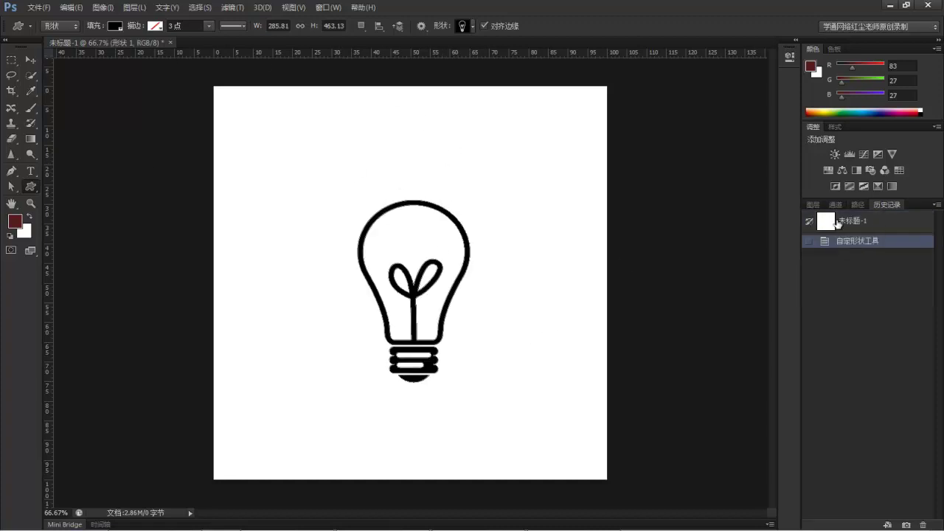
- Remove the light bulb's fill and give it an olive green dashed stroke
{"action": "left_click", "coordinate": [116, 25]}
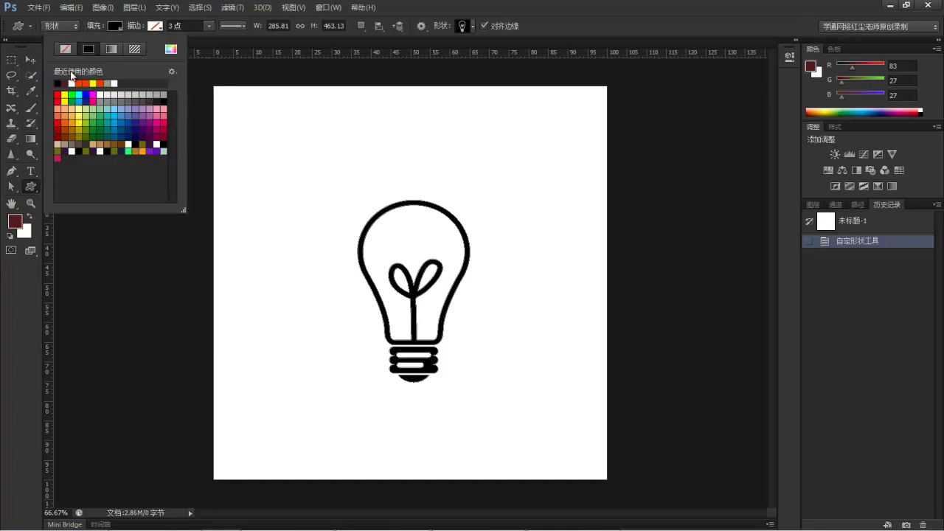
{"action": "left_click", "coordinate": [65, 50]}
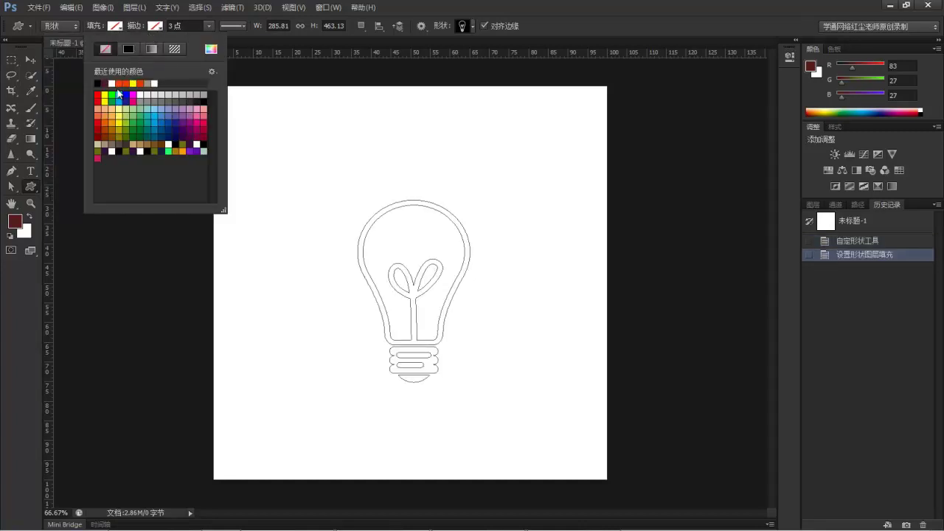
{"action": "left_click", "coordinate": [131, 144]}
{"action": "left_click", "coordinate": [237, 25]}
{"action": "left_click", "coordinate": [238, 76]}
- Show the document's paths and deselect the light bulb's shape path
{"action": "left_click", "coordinate": [845, 311]}
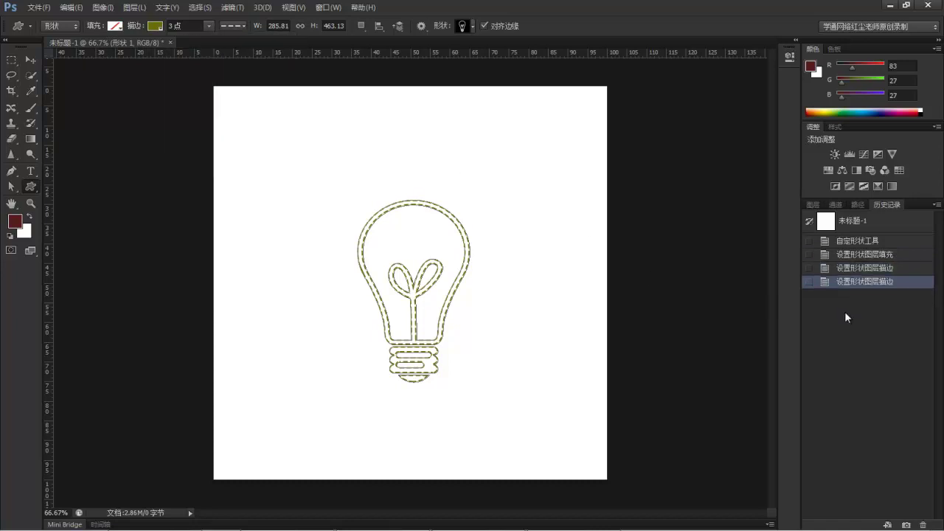
{"action": "left_click", "coordinate": [857, 205]}
{"action": "left_click", "coordinate": [873, 330]}
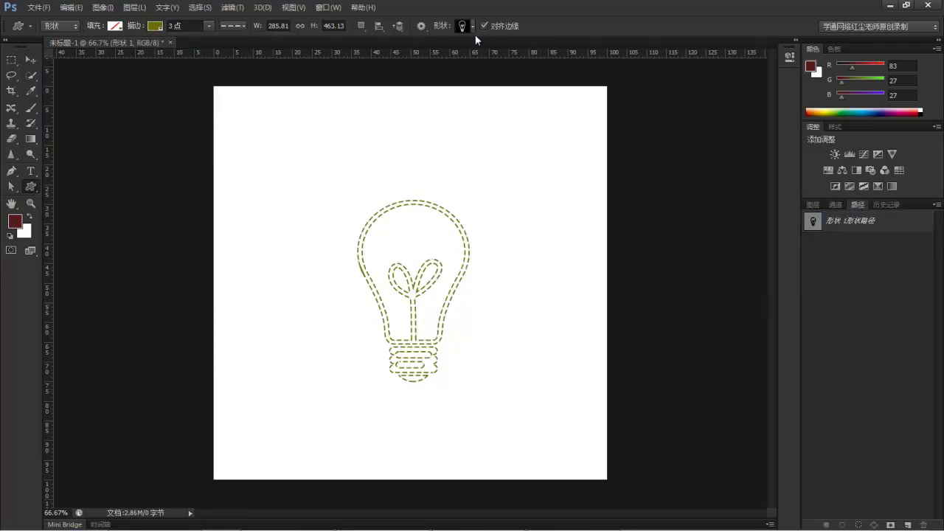
- Look over the available custom shapes, then examine the document's channels, paths and layers
{"action": "left_click", "coordinate": [463, 26]}
{"action": "left_click_drag", "start_coordinate": [516, 55], "coordinate": [527, 39]}
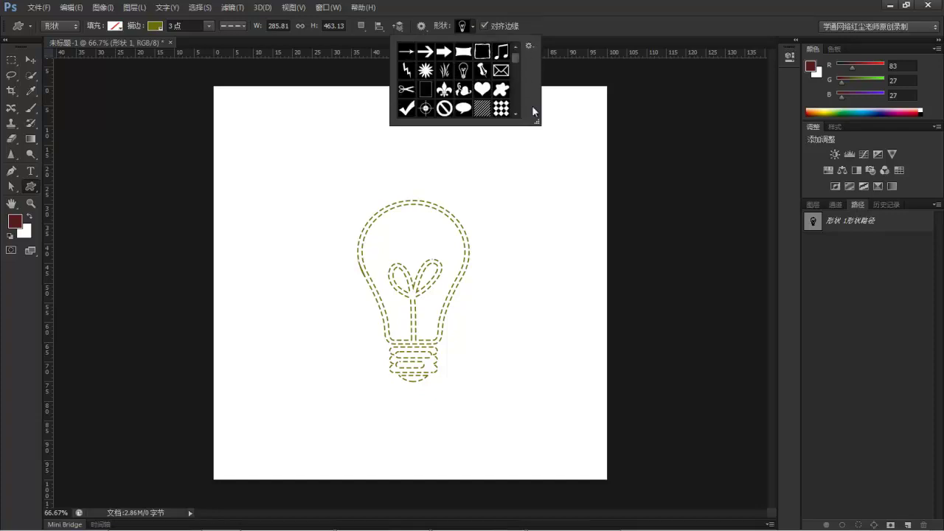
{"action": "left_click", "coordinate": [837, 203]}
{"action": "left_click", "coordinate": [857, 204]}
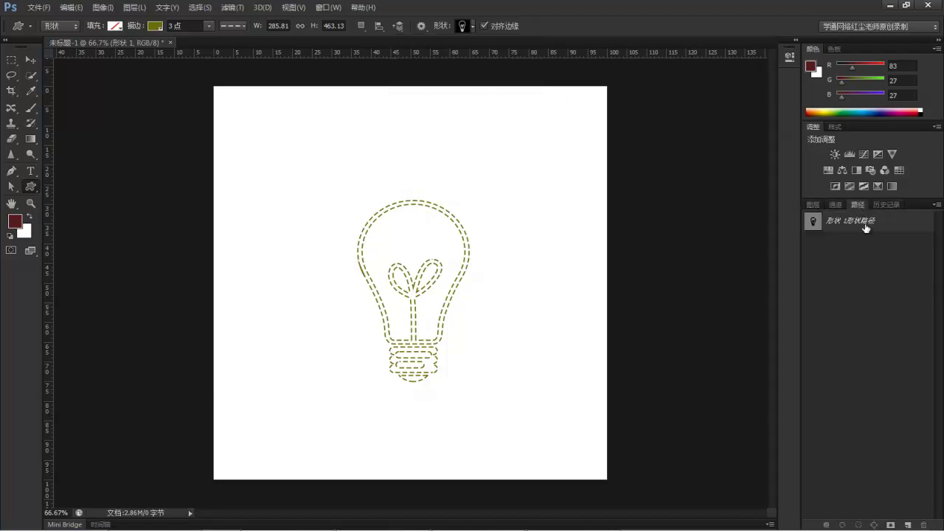
{"action": "left_click", "coordinate": [835, 204]}
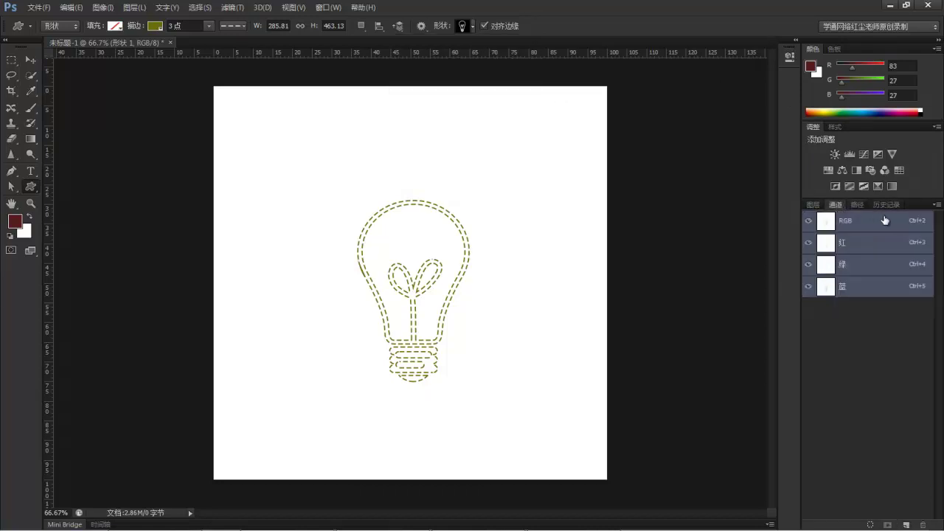
{"action": "left_click", "coordinate": [859, 204]}
{"action": "left_click", "coordinate": [812, 204]}
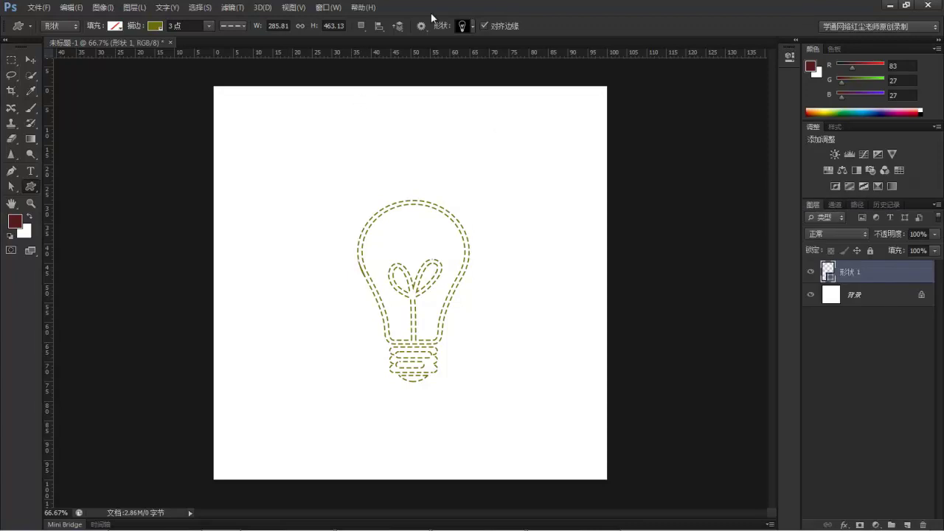
- Set the Custom Shape tool to Path mode and draw a dog-shaped path above the light bulb
{"action": "left_click", "coordinate": [473, 26]}
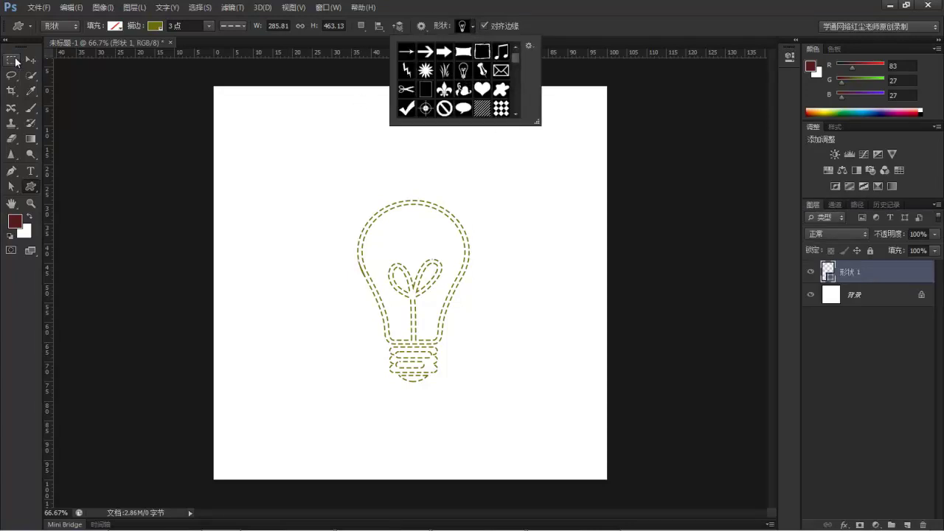
{"action": "left_click", "coordinate": [63, 26]}
{"action": "left_click", "coordinate": [63, 26]}
{"action": "left_click", "coordinate": [59, 42]}
{"action": "left_click_drag", "start_coordinate": [303, 123], "coordinate": [394, 201]}
{"action": "left_click", "coordinate": [872, 297]}
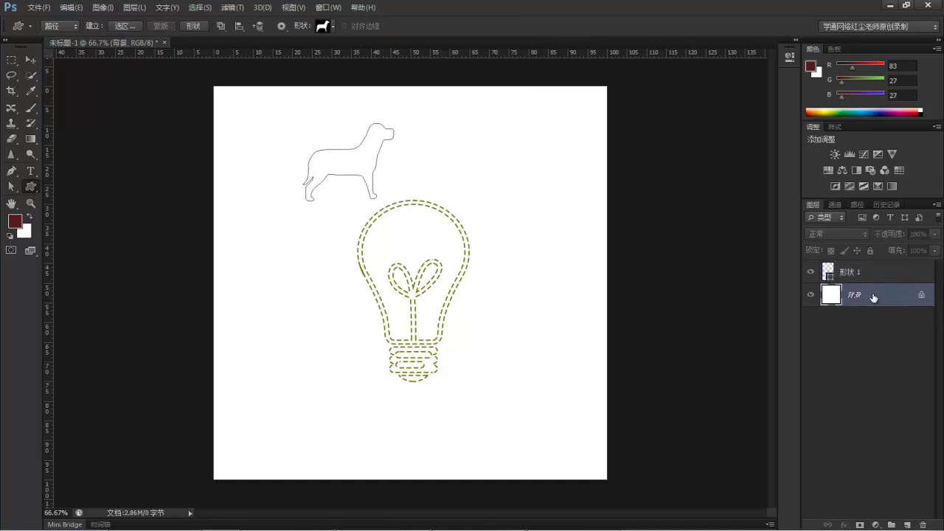
{"action": "double_click", "coordinate": [916, 299]}
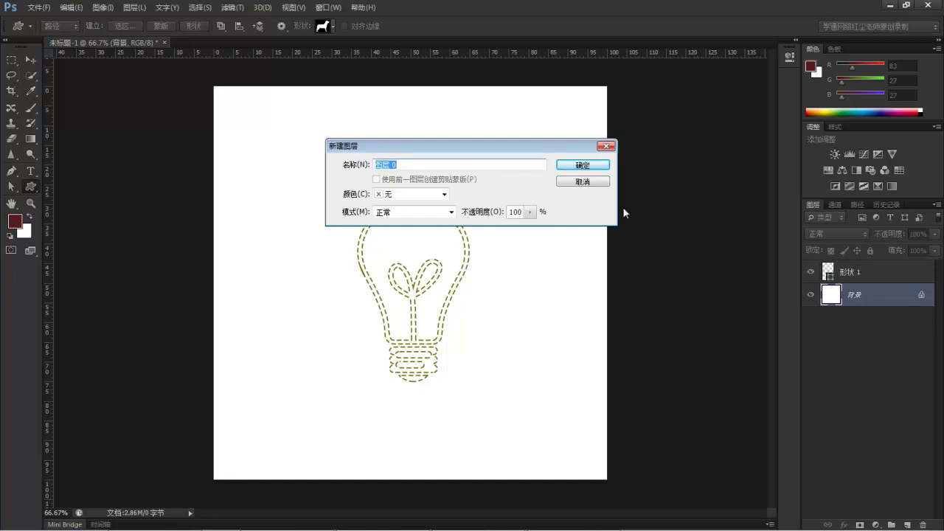
{"action": "left_click", "coordinate": [584, 183]}
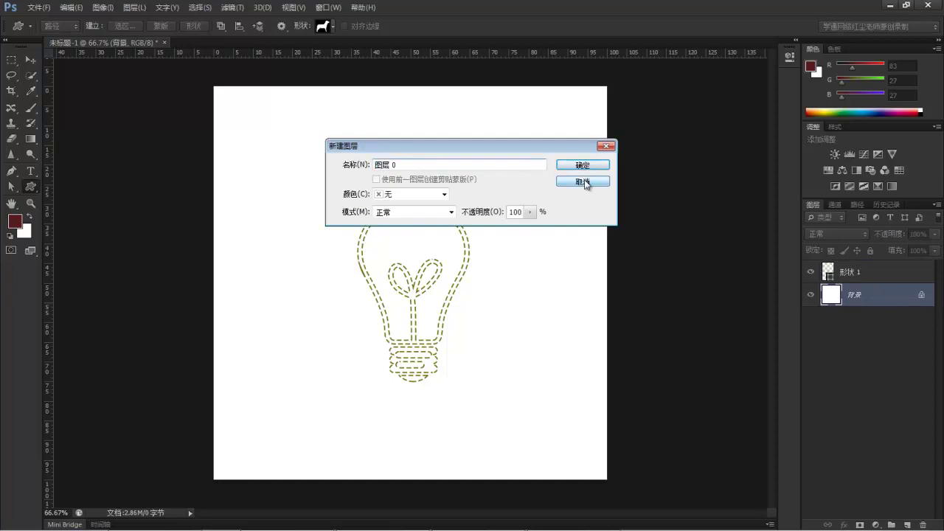
- Step through the recorded history states and return the document to its opening state
{"action": "left_click", "coordinate": [879, 204]}
{"action": "left_click", "coordinate": [852, 224]}
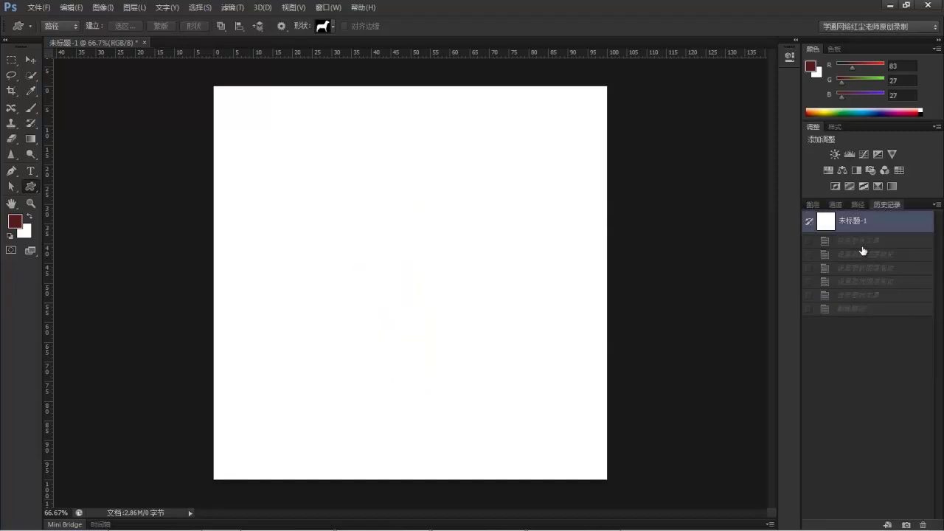
{"action": "left_click", "coordinate": [868, 310]}
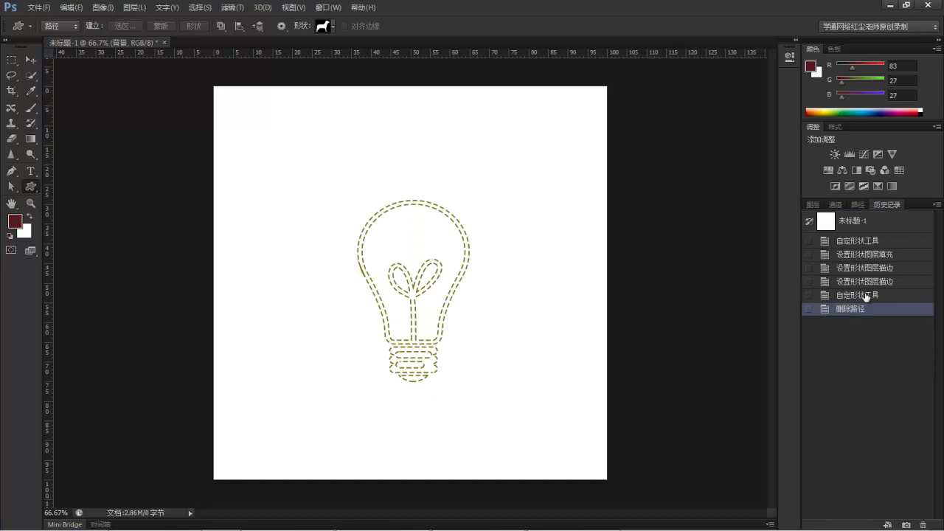
{"action": "left_click", "coordinate": [866, 296]}
{"action": "left_click", "coordinate": [851, 223]}
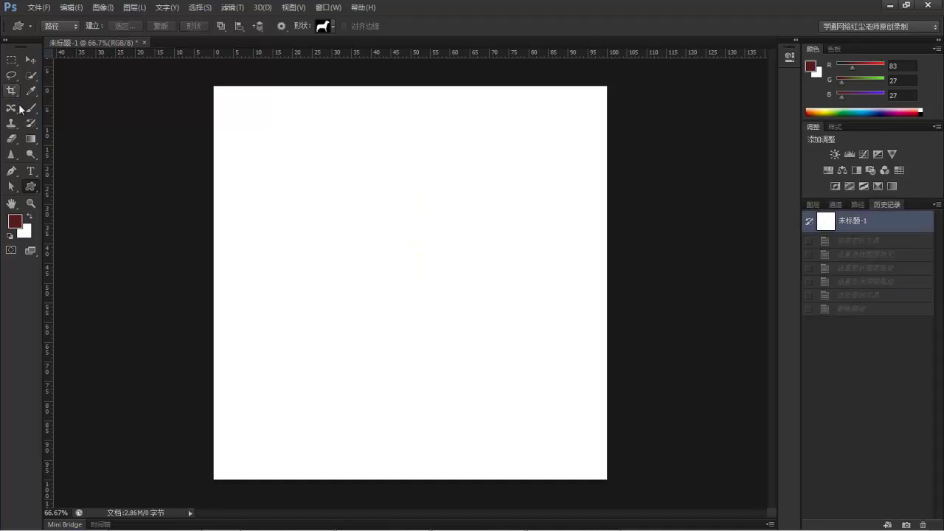
- Draw a dog-shaped path in the middle of the canvas and add an anchor point on its back with the Add Anchor Point tool
{"action": "left_click_drag", "start_coordinate": [343, 225], "coordinate": [500, 340]}
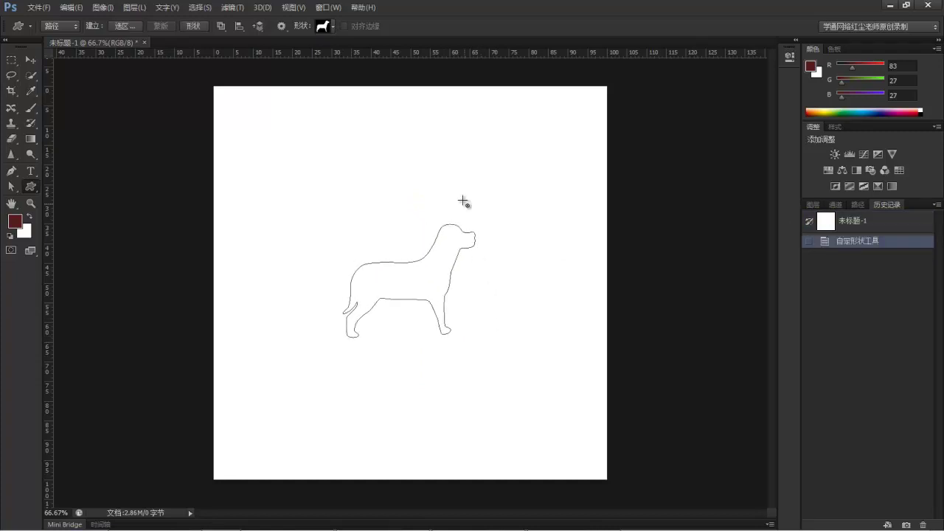
{"action": "left_click", "coordinate": [33, 184]}
{"action": "left_click", "coordinate": [11, 171]}
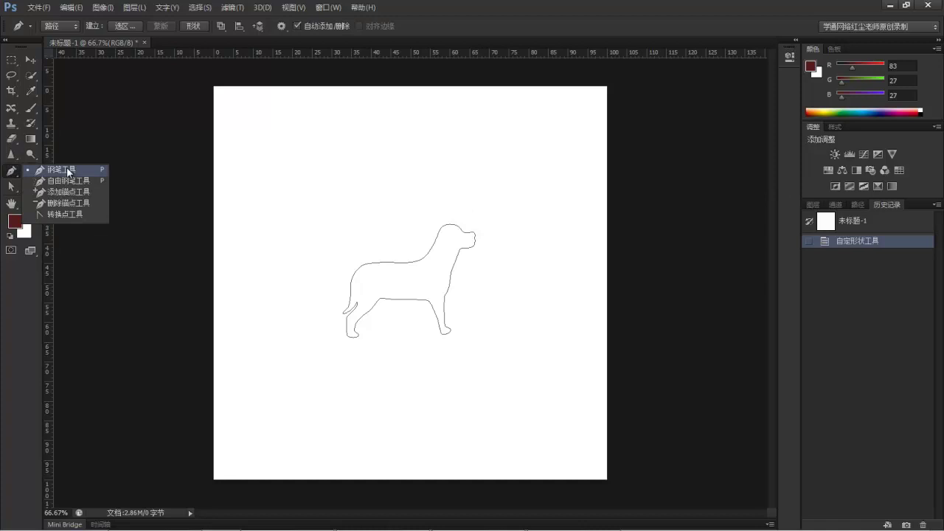
{"action": "left_click", "coordinate": [98, 171]}
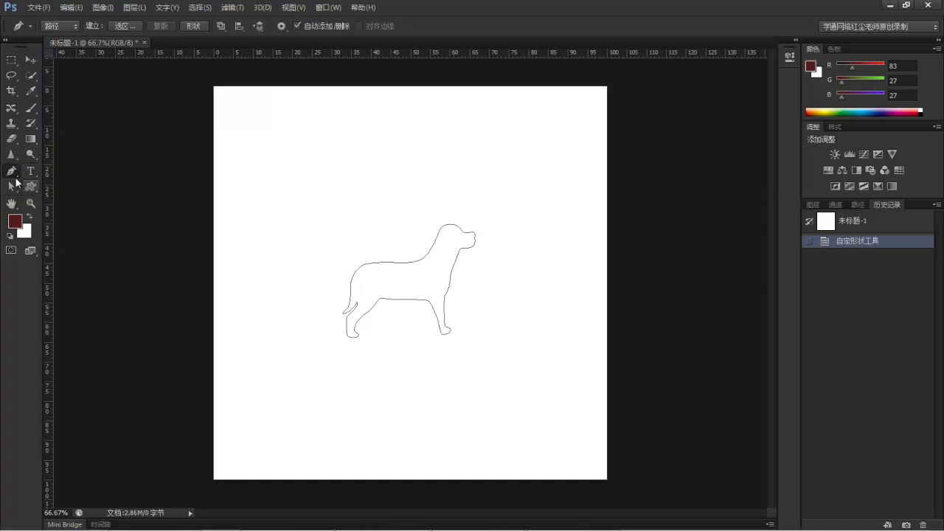
{"action": "right_click", "coordinate": [12, 173]}
{"action": "left_click", "coordinate": [78, 195]}
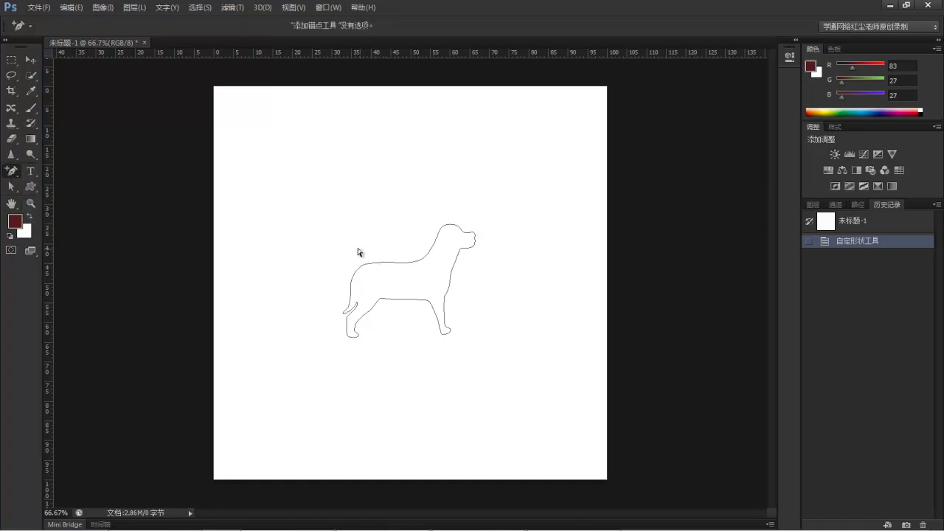
{"action": "left_click", "coordinate": [374, 261]}
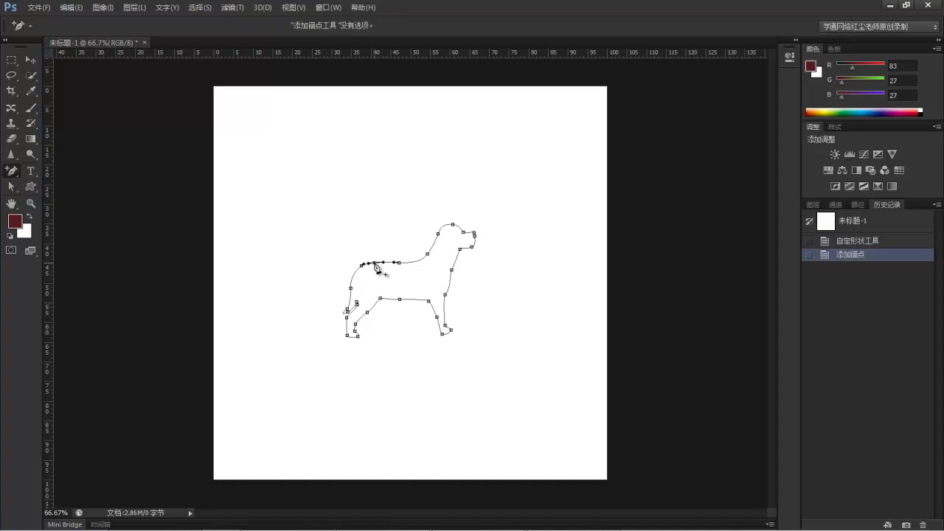
- Add a second anchor point near the dog's neck and pull both back points upward to form two humps
{"action": "left_click", "coordinate": [419, 260]}
{"action": "left_click_drag", "start_coordinate": [421, 260], "coordinate": [402, 230]}
{"action": "left_click_drag", "start_coordinate": [375, 262], "coordinate": [420, 234]}
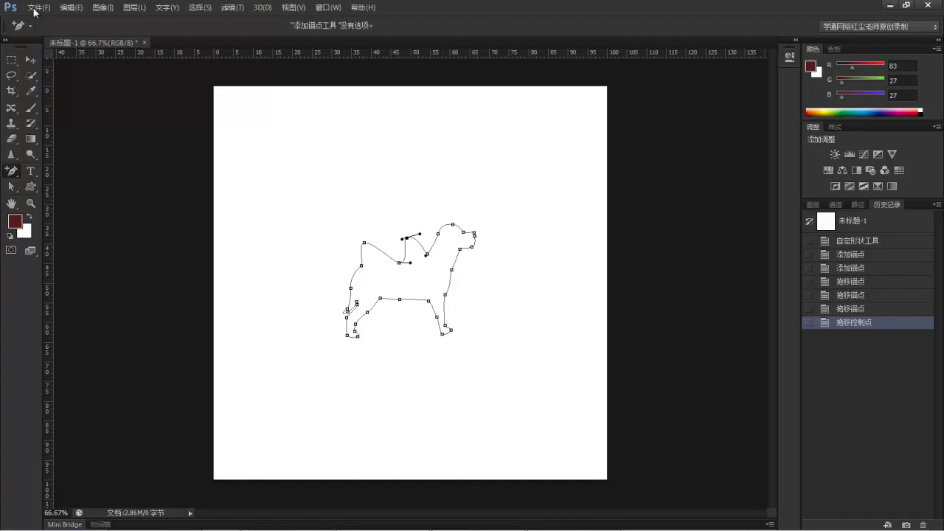
- Define the edited dog path with two humps as a new custom shape
{"action": "left_click", "coordinate": [812, 205]}
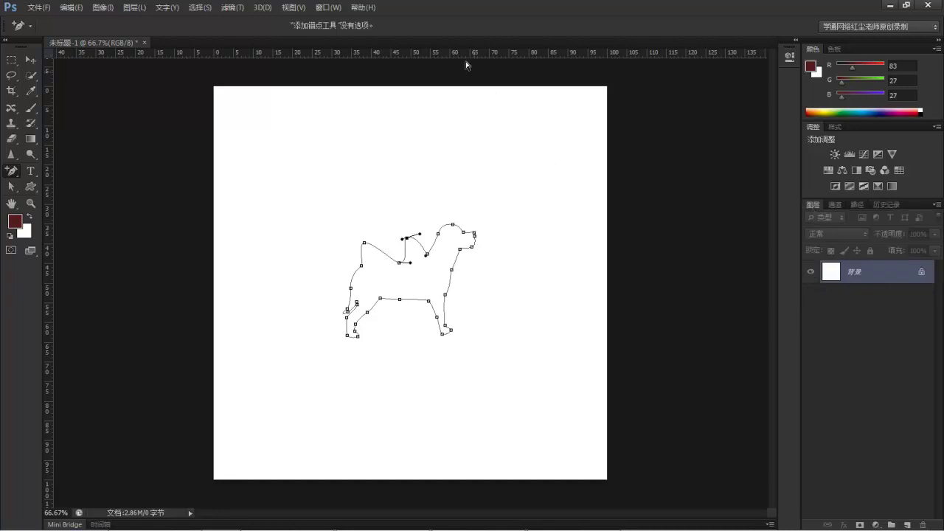
{"action": "left_click", "coordinate": [537, 250]}
{"action": "left_click", "coordinate": [71, 7]}
{"action": "left_click", "coordinate": [124, 325]}
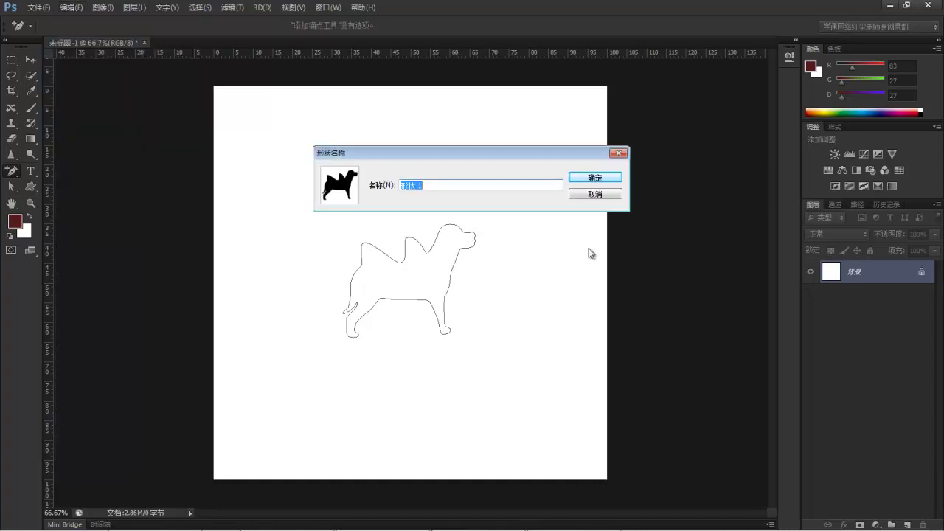
{"action": "left_click_drag", "start_coordinate": [434, 183], "coordinate": [367, 176]}
{"action": "left_click", "coordinate": [435, 184]}
{"action": "double_click", "coordinate": [484, 184]}
{"action": "left_click", "coordinate": [595, 179]}
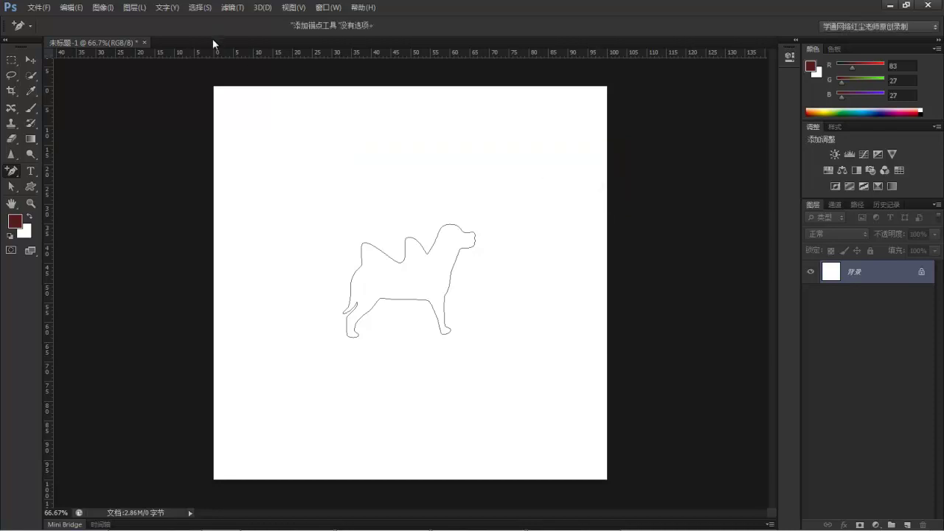
- Choose the newly defined humped-dog shape for the Custom Shape tool and draw several path copies across the canvas
{"action": "left_click_drag", "start_coordinate": [32, 188], "coordinate": [109, 243]}
{"action": "left_click", "coordinate": [332, 26]}
{"action": "left_click_drag", "start_coordinate": [375, 71], "coordinate": [379, 120]}
{"action": "left_click_drag", "start_coordinate": [506, 146], "coordinate": [581, 221]}
{"action": "left_click_drag", "start_coordinate": [294, 129], "coordinate": [453, 218]}
{"action": "left_click_drag", "start_coordinate": [265, 254], "coordinate": [342, 398]}
{"action": "left_click_drag", "start_coordinate": [401, 385], "coordinate": [497, 450]}
- Set the Custom Shape tool to Shape mode and draw seven humped-dog shapes of varied sizes around the canvas
{"action": "left_click", "coordinate": [78, 25]}
{"action": "left_click", "coordinate": [58, 37]}
{"action": "left_click_drag", "start_coordinate": [479, 329], "coordinate": [539, 366]}
{"action": "left_click_drag", "start_coordinate": [506, 275], "coordinate": [563, 342]}
{"action": "left_click_drag", "start_coordinate": [353, 182], "coordinate": [435, 286]}
{"action": "left_click_drag", "start_coordinate": [289, 284], "coordinate": [395, 410]}
{"action": "left_click_drag", "start_coordinate": [251, 172], "coordinate": [308, 239]}
{"action": "left_click_drag", "start_coordinate": [419, 128], "coordinate": [550, 242]}
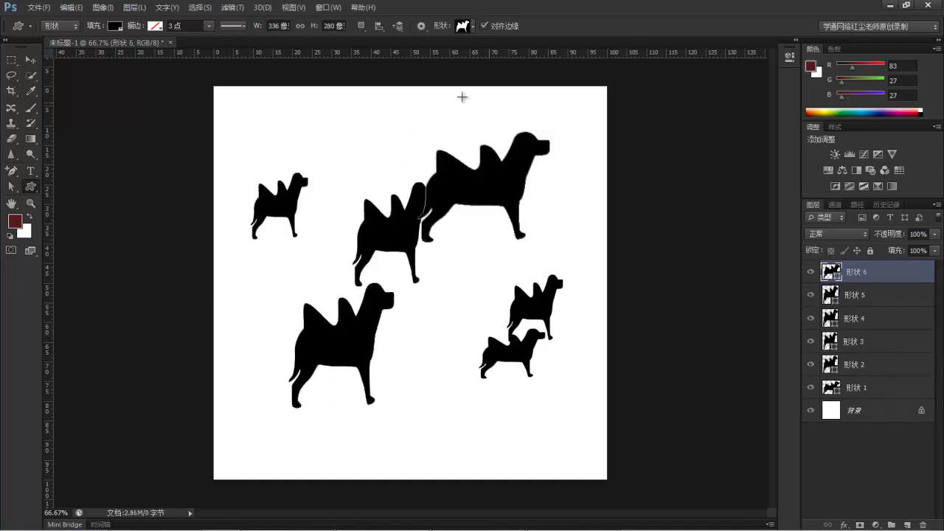
{"action": "left_click_drag", "start_coordinate": [280, 97], "coordinate": [346, 137]}
{"action": "left_click", "coordinate": [413, 124]}
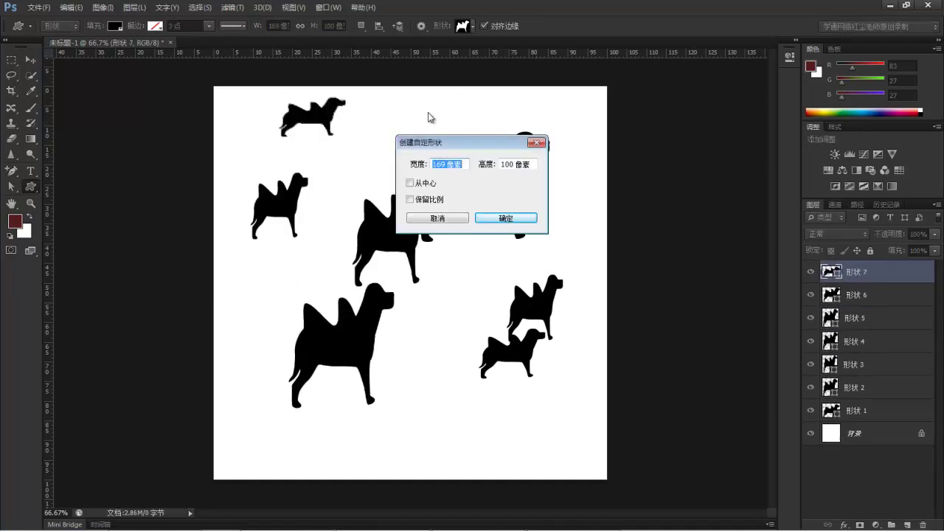
{"action": "left_click", "coordinate": [437, 219]}
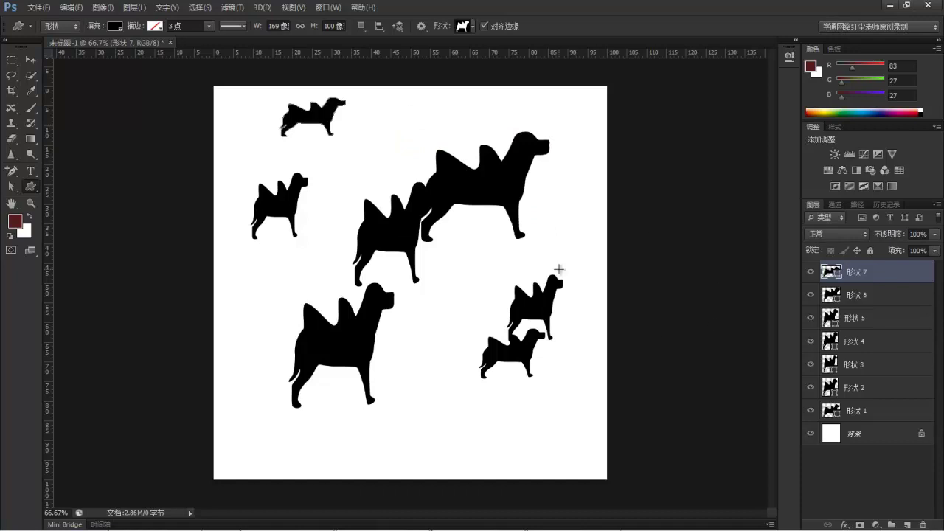
{"action": "left_click", "coordinate": [471, 28]}
{"action": "left_click", "coordinate": [60, 27]}
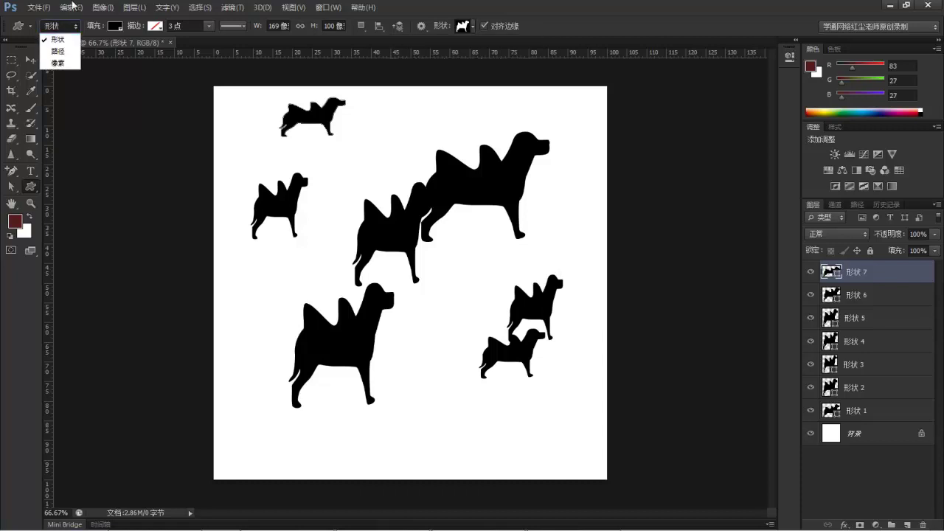
{"action": "left_click", "coordinate": [70, 8]}
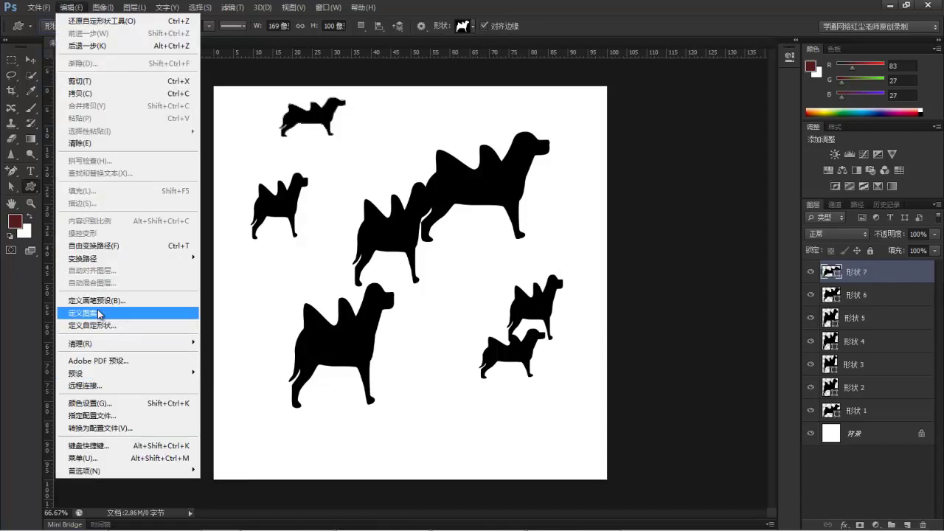
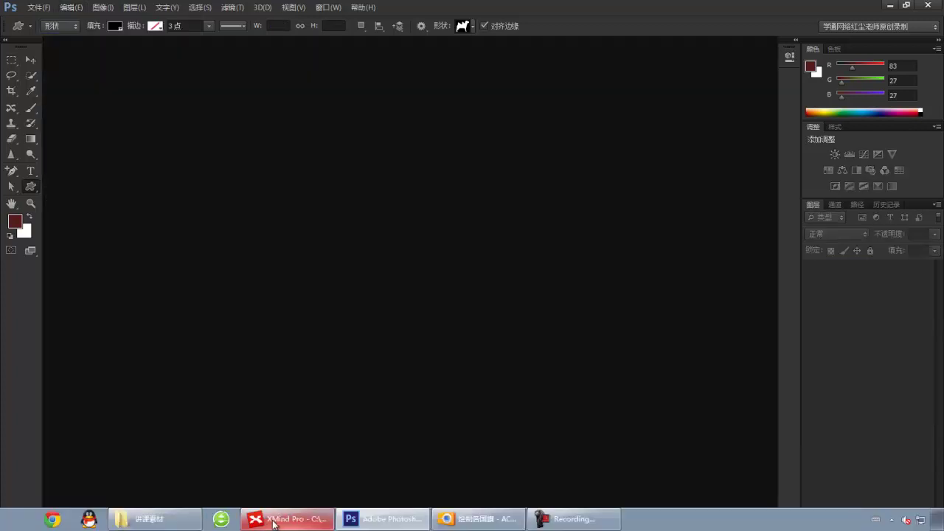
- Select the product ruler topic in the XMind outline and open the GLIYA handbag image from the 讲课素材 folder in Photoshop
{"action": "left_click", "coordinate": [269, 520]}
{"action": "left_click", "coordinate": [548, 344]}
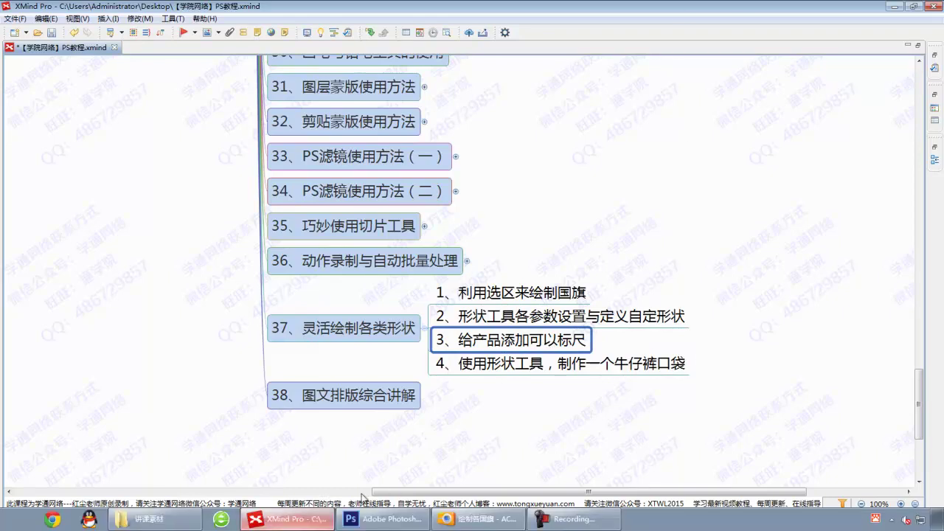
{"action": "left_click", "coordinate": [163, 520]}
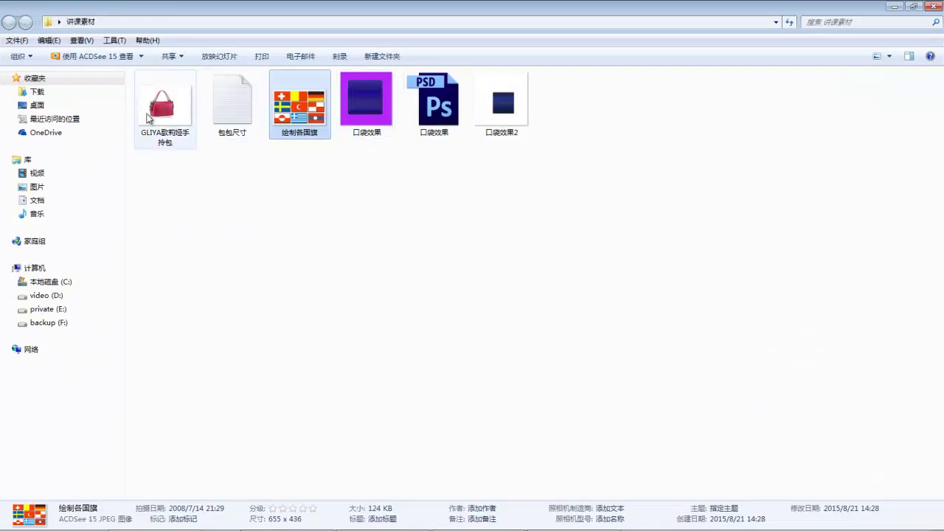
{"action": "left_click", "coordinate": [161, 121]}
{"action": "left_click", "coordinate": [384, 525]}
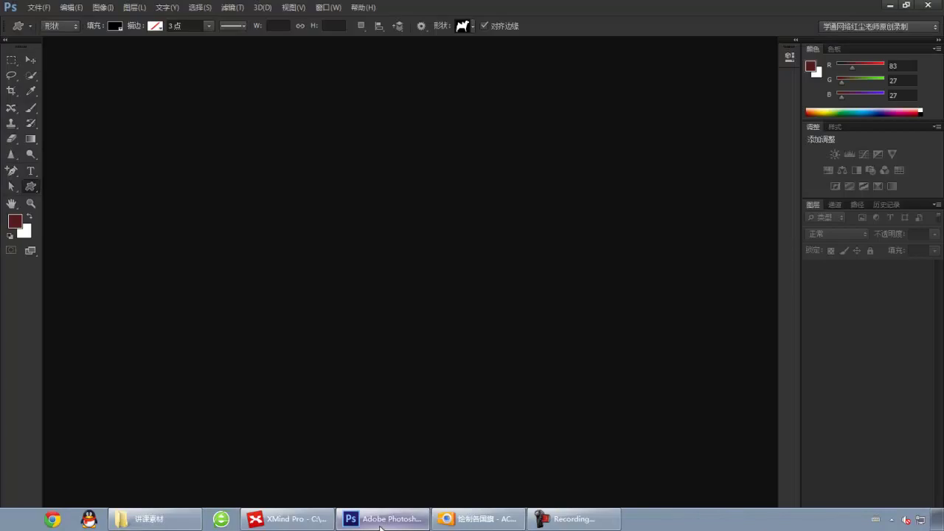
{"action": "left_click_drag", "start_coordinate": [380, 525], "coordinate": [394, 247]}
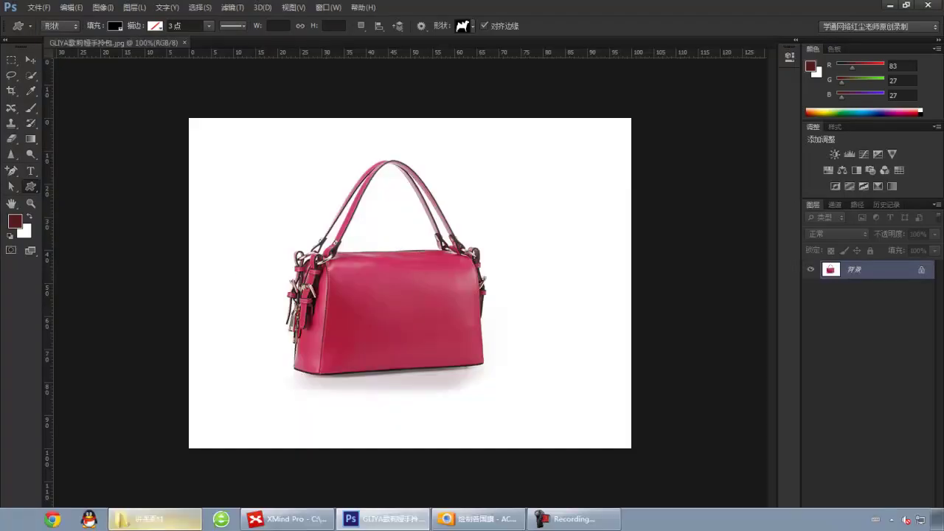
- Read the bag's height, length and width in the 包包尺寸 text file, minimize it and return to Photoshop
{"action": "left_click", "coordinate": [163, 520]}
{"action": "double_click", "coordinate": [229, 109]}
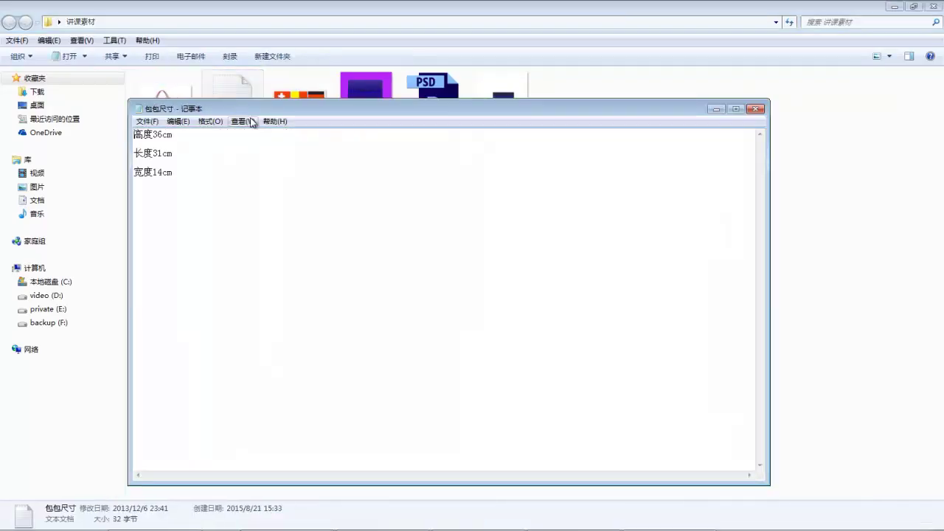
{"action": "left_click", "coordinate": [715, 110]}
{"action": "mouse_move", "coordinate": [391, 522]}
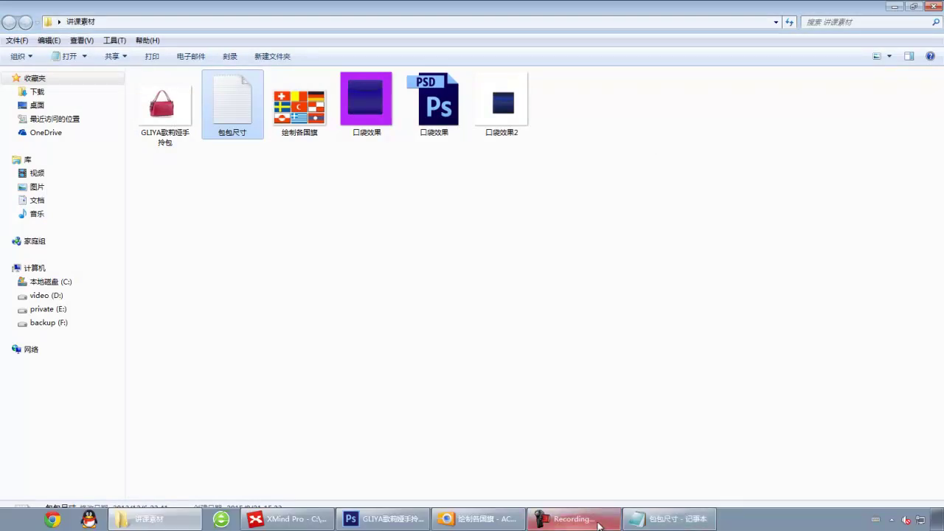
{"action": "left_click", "coordinate": [396, 520]}
{"action": "left_click_drag", "start_coordinate": [304, 182], "coordinate": [313, 284]}
{"action": "mouse_move", "coordinate": [466, 145]}
{"action": "left_mouse_down"}
{"action": "mouse_move", "coordinate": [480, 275]}
{"action": "mouse_move", "coordinate": [547, 250]}
{"action": "left_mouse_up"}
{"action": "left_click_drag", "start_coordinate": [483, 368], "coordinate": [561, 376]}
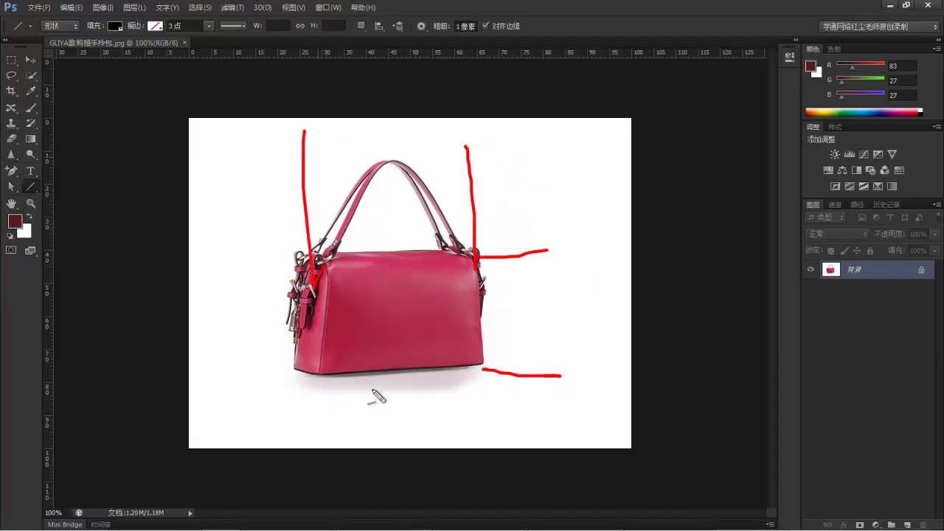
{"action": "left_click_drag", "start_coordinate": [286, 360], "coordinate": [269, 414]}
{"action": "left_click_drag", "start_coordinate": [314, 382], "coordinate": [298, 435]}
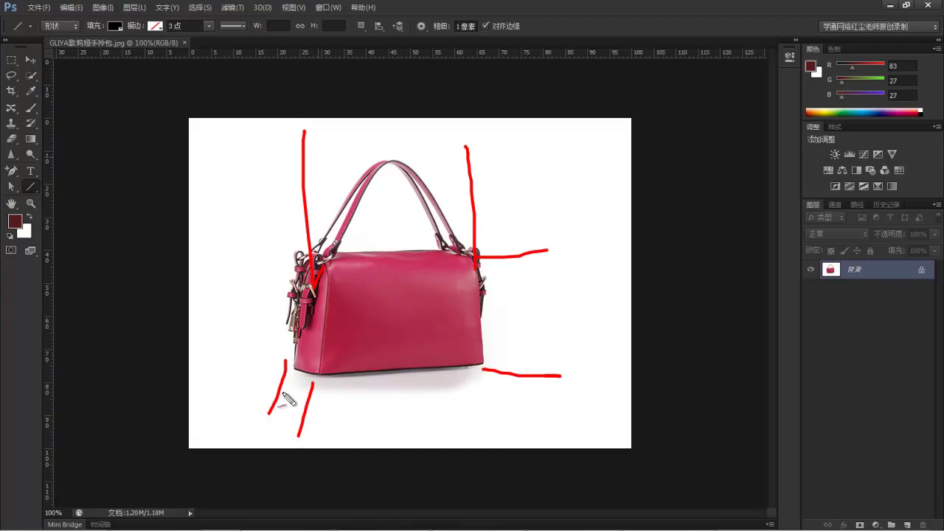
{"action": "key", "text": "Escape"}
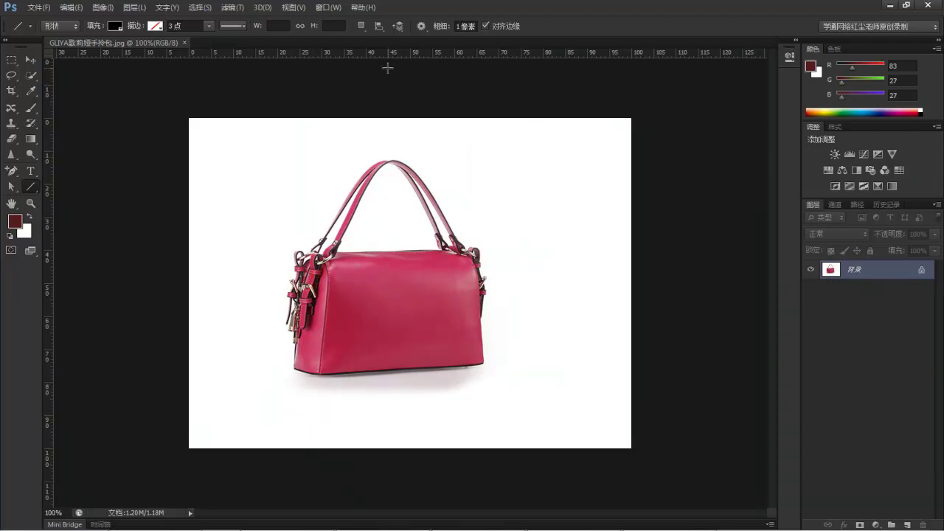
- Draw a 1-pixel-thick vertical line about 197 pixels tall above the handbag's left edge with the Line tool
{"action": "right_click", "coordinate": [30, 187]}
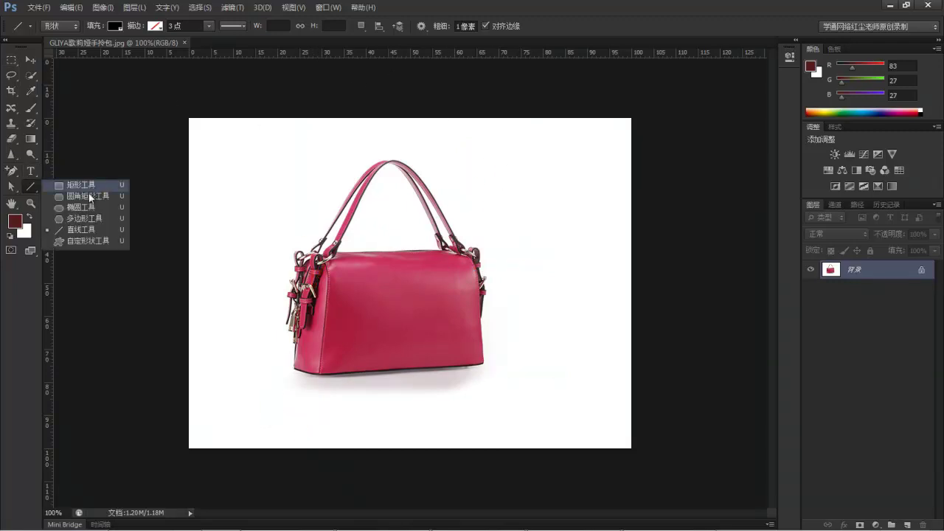
{"action": "left_click", "coordinate": [81, 230]}
{"action": "left_click_drag", "start_coordinate": [302, 132], "coordinate": [306, 249]}
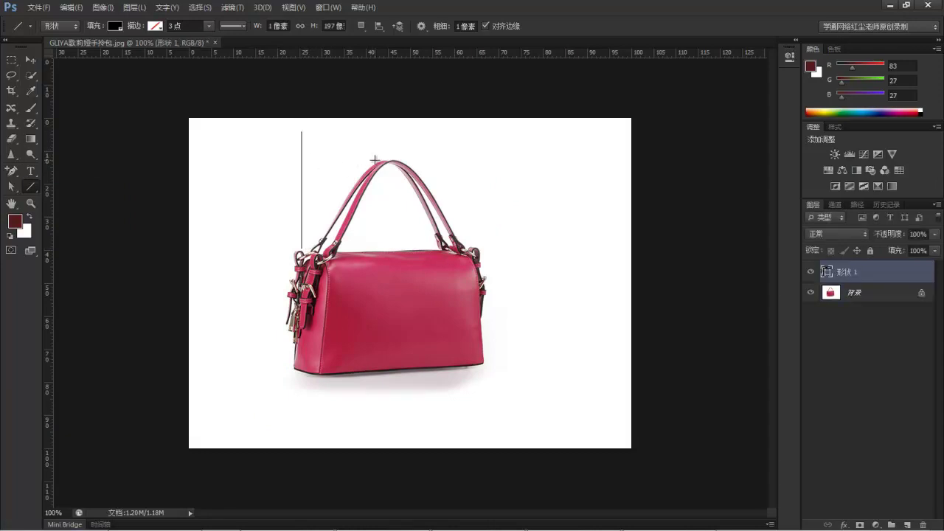
- Sample the handbag's pink (#c54e6a) as the foreground color and apply it as the vertical line's fill
{"action": "left_click", "coordinate": [114, 26]}
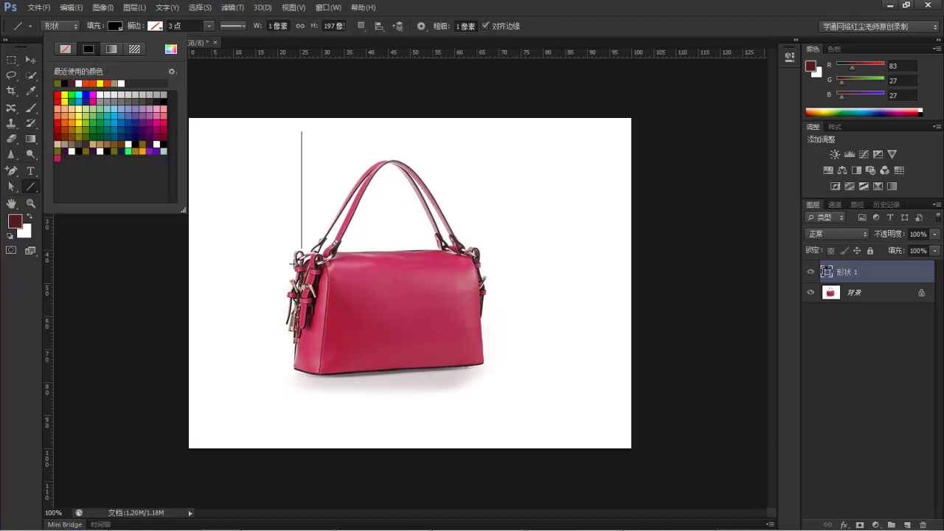
{"action": "left_click", "coordinate": [374, 317]}
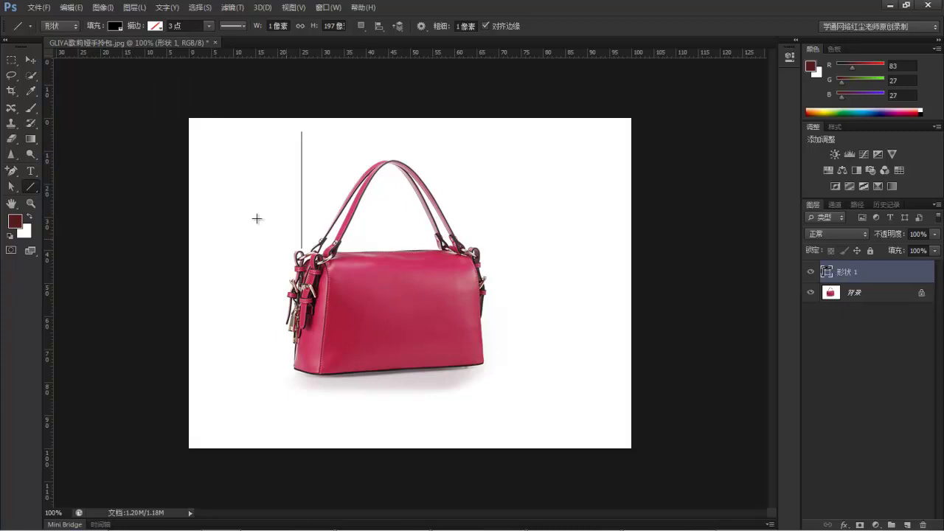
{"action": "left_click", "coordinate": [15, 220]}
{"action": "left_click", "coordinate": [441, 286]}
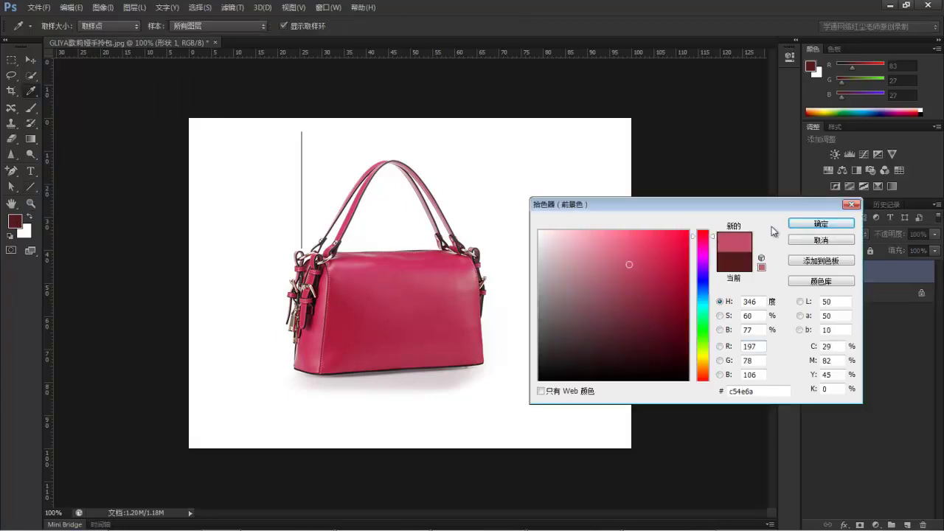
{"action": "left_click", "coordinate": [820, 224]}
{"action": "left_click", "coordinate": [115, 26]}
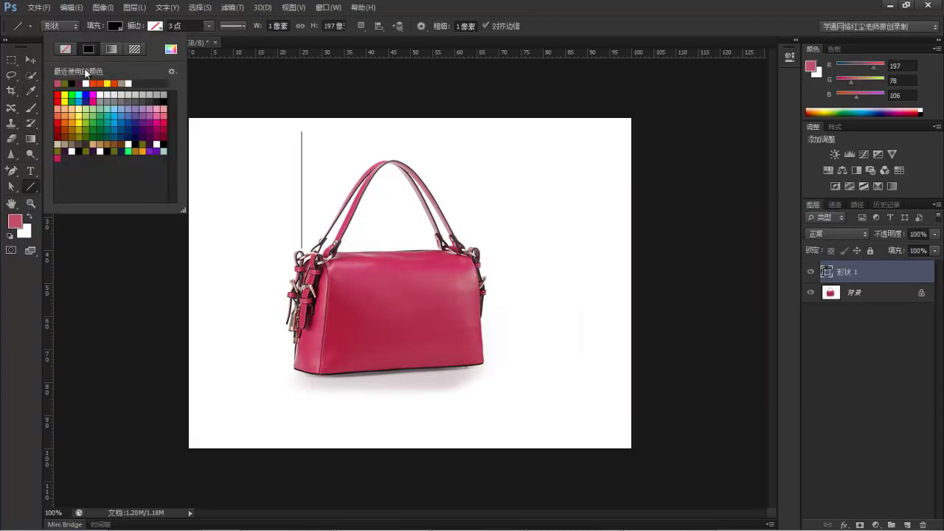
{"action": "left_click", "coordinate": [59, 83]}
{"action": "left_click", "coordinate": [159, 28]}
{"action": "left_click", "coordinate": [159, 28]}
{"action": "left_click", "coordinate": [160, 28]}
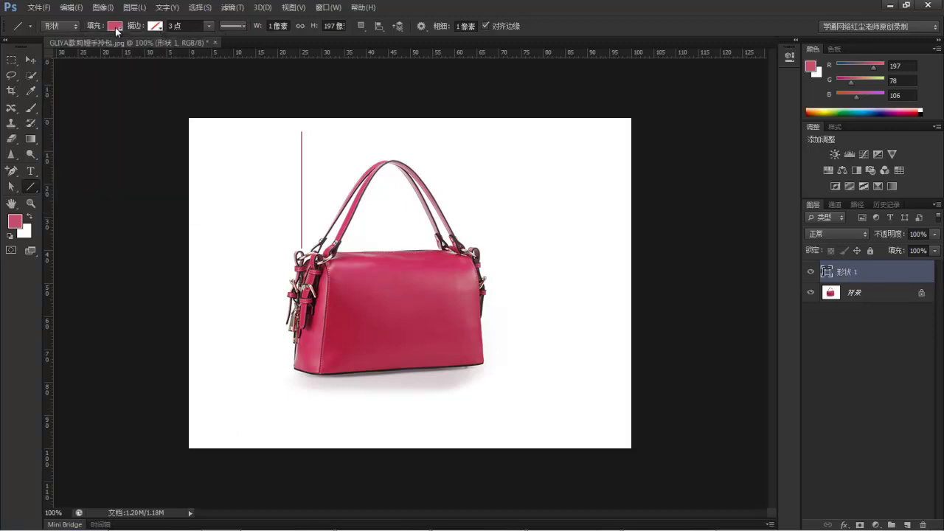
{"action": "left_click", "coordinate": [231, 25]}
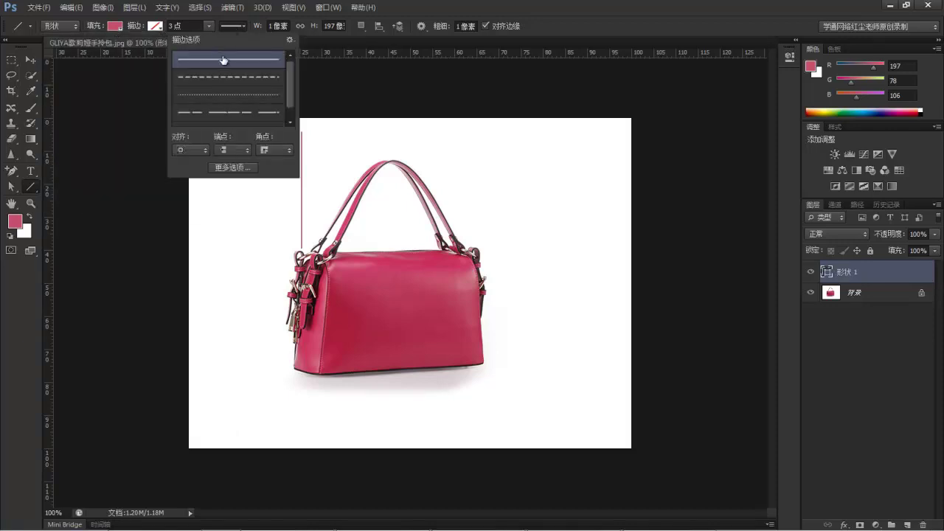
{"action": "left_click", "coordinate": [557, 27]}
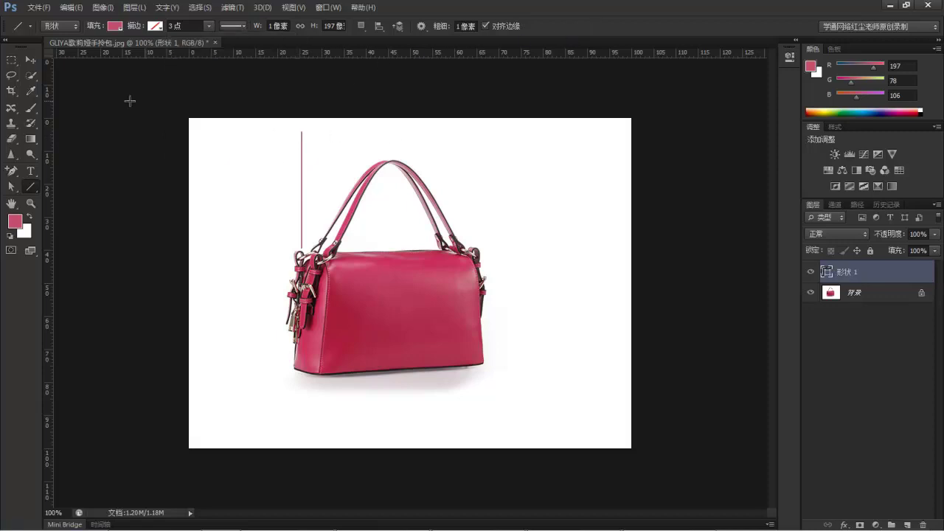
- Hide the line's path outline and duplicate the vertical line to the handbag's right edge with the Move tool
{"action": "left_click", "coordinate": [857, 204]}
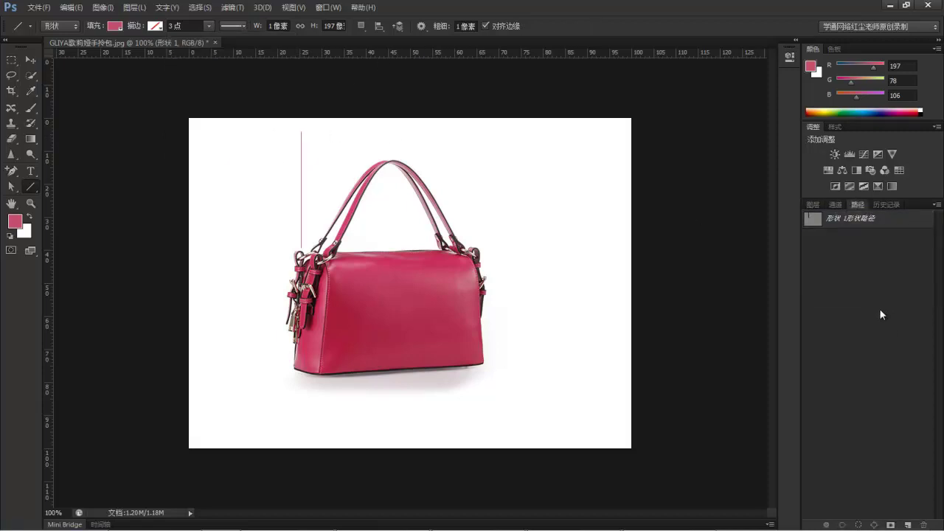
{"action": "left_click", "coordinate": [814, 205]}
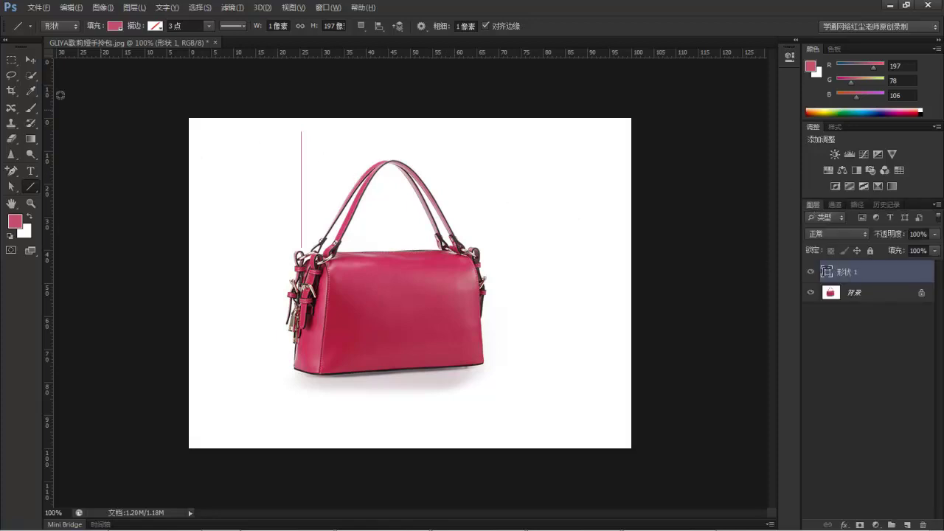
{"action": "left_click", "coordinate": [31, 59]}
{"action": "left_click_drag", "start_coordinate": [302, 189], "coordinate": [479, 197]}
{"action": "left_click", "coordinate": [856, 205]}
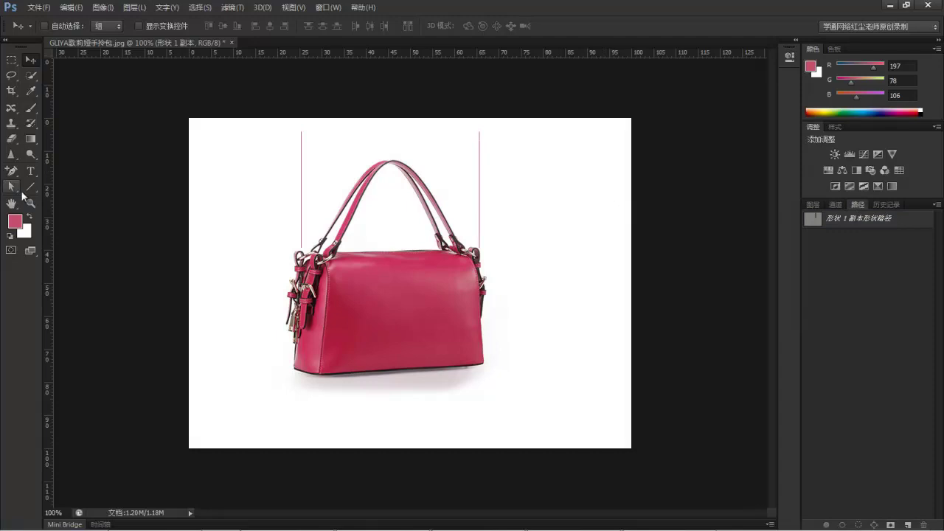
- Enable arrowheads at both ends for the Line tool and draw a horizontal line about 303 pixels wide between the two vertical lines
{"action": "left_click_drag", "start_coordinate": [33, 186], "coordinate": [84, 231]}
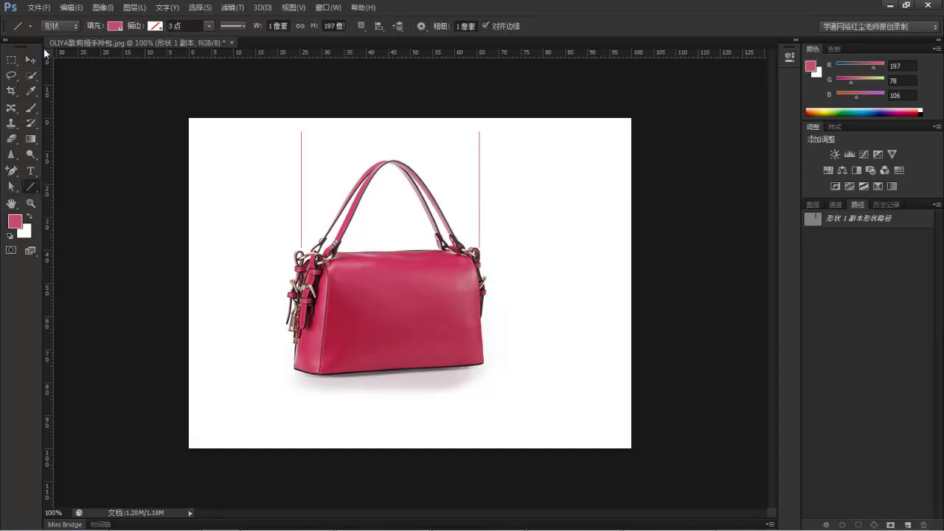
{"action": "left_click", "coordinate": [420, 27]}
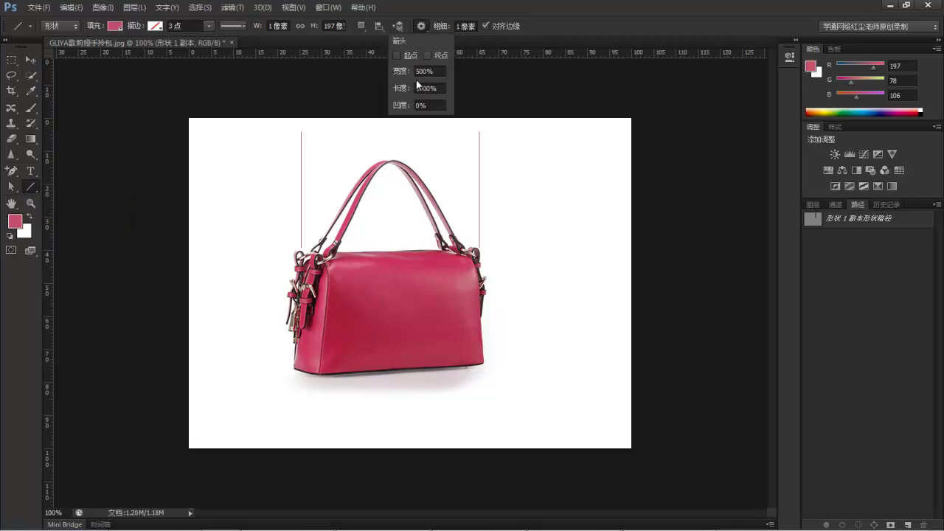
{"action": "left_click", "coordinate": [428, 55]}
{"action": "left_click", "coordinate": [300, 144]}
{"action": "left_click_drag", "start_coordinate": [301, 143], "coordinate": [479, 144]}
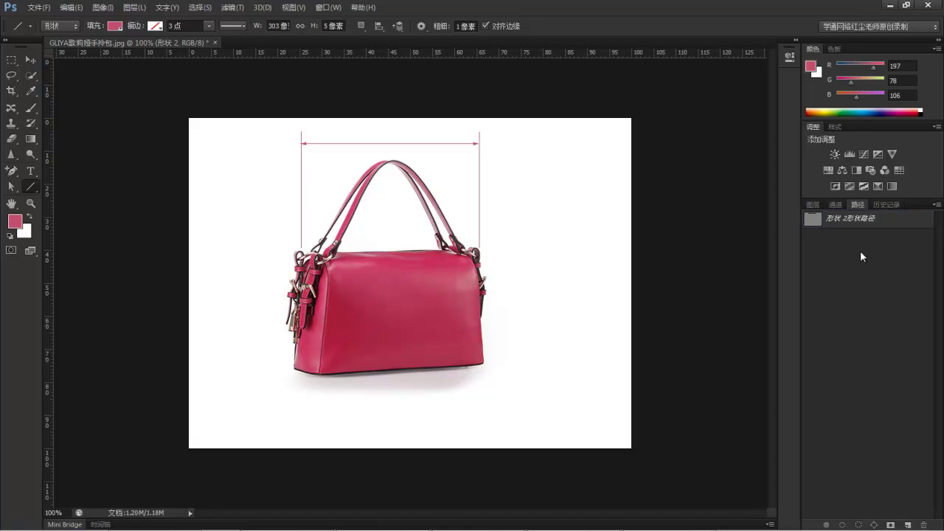
{"action": "mouse_move", "coordinate": [579, 522]}
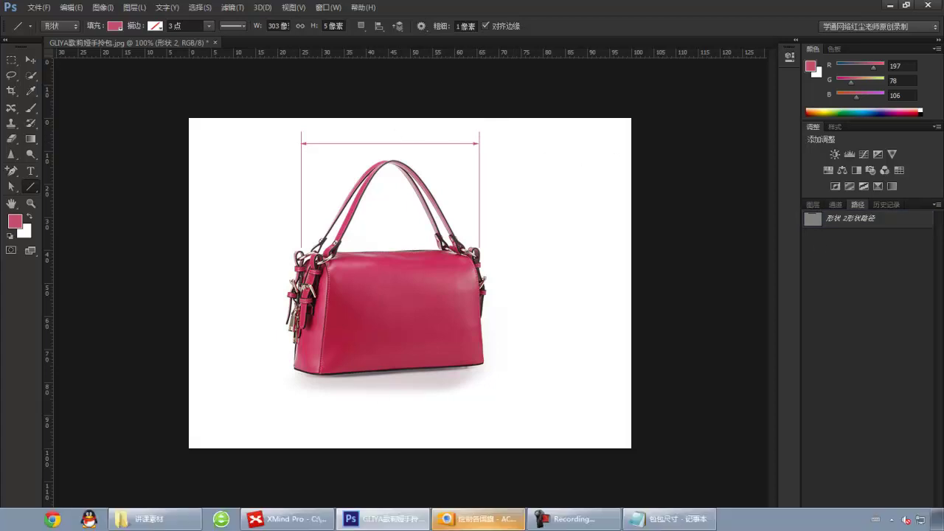
- Switch to the 包包尺寸 Notepad file and copy the length text 长度31cm
{"action": "left_click", "coordinate": [640, 518]}
{"action": "left_click_drag", "start_coordinate": [176, 134], "coordinate": [116, 139]}
{"action": "left_click_drag", "start_coordinate": [177, 153], "coordinate": [133, 153]}
{"action": "left_click", "coordinate": [180, 166]}
{"action": "double_click", "coordinate": [131, 173]}
{"action": "left_click", "coordinate": [173, 154]}
{"action": "double_click", "coordinate": [181, 154]}
{"action": "key", "text": "ctrl+c"}
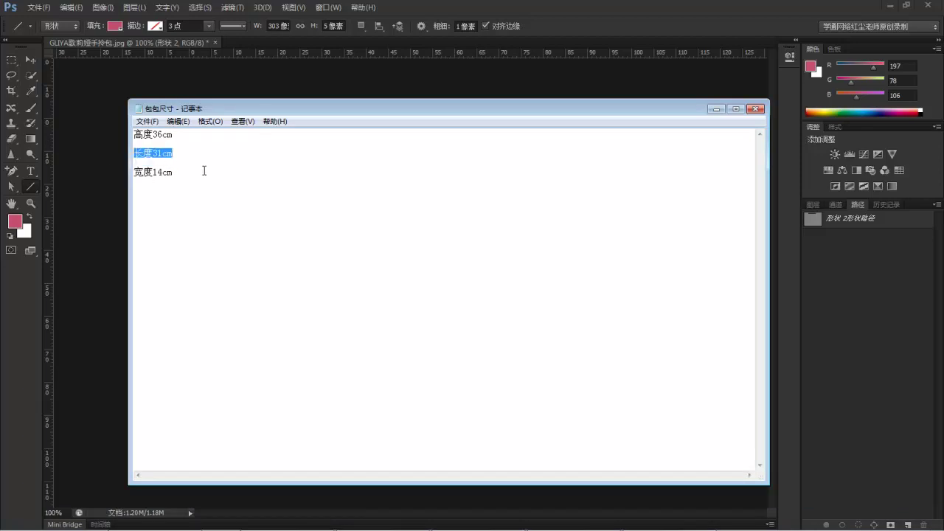
- Return to the handbag image in Photoshop and paste 长度31cm as a text layer above the horizontal arrowed line
{"action": "mouse_move", "coordinate": [653, 528]}
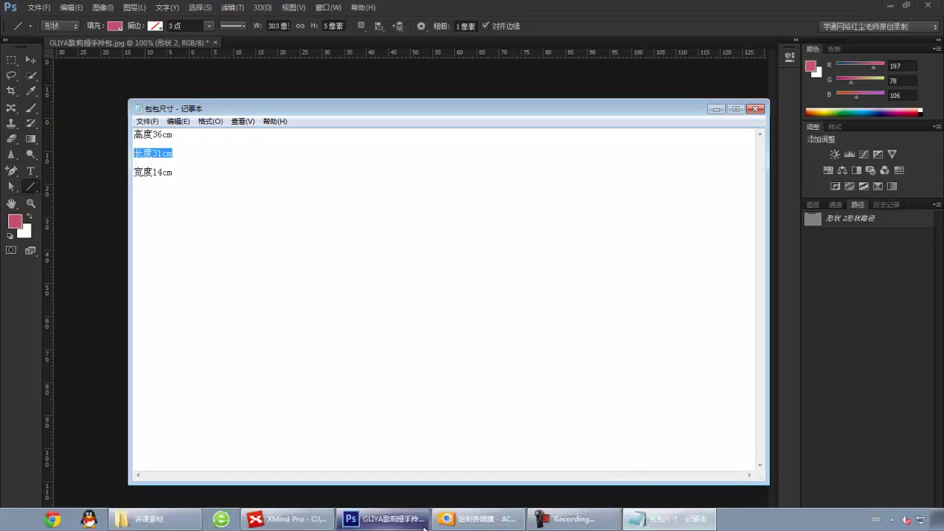
{"action": "left_click", "coordinate": [397, 526]}
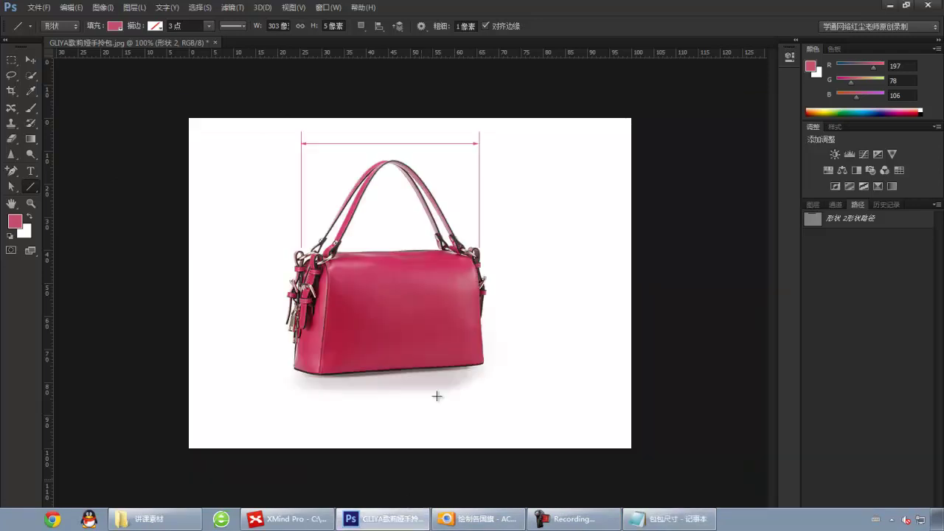
{"action": "key", "text": "t"}
{"action": "left_click", "coordinate": [349, 135]}
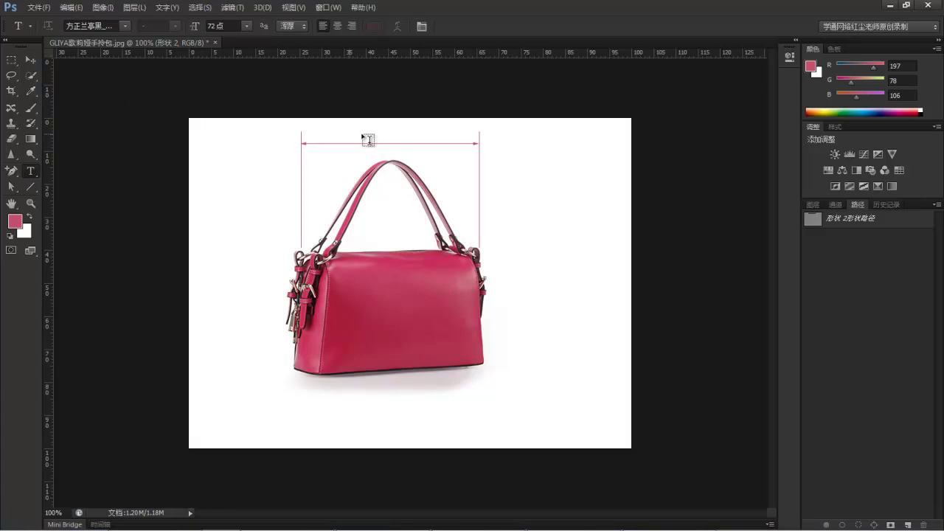
{"action": "key", "text": "ctrl+v"}
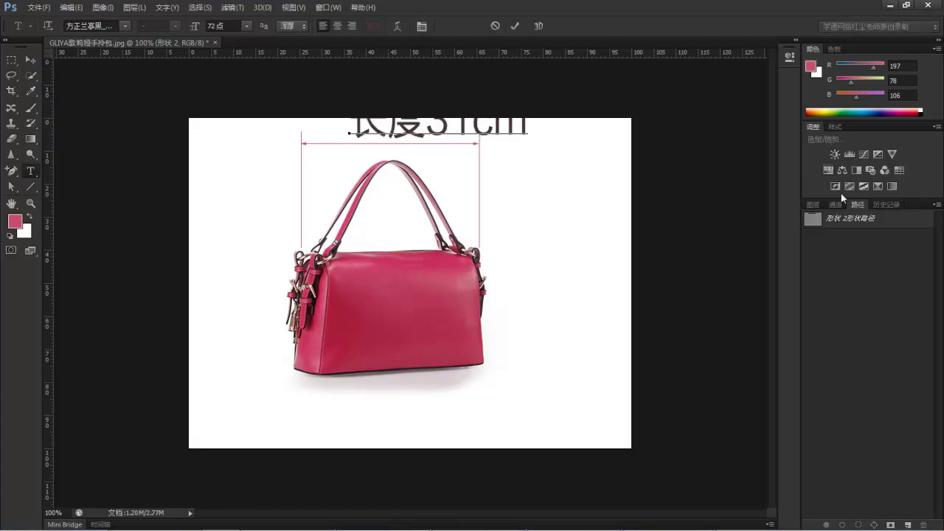
- Set the 长度31cm label's font size to 24 pt and center it just above the horizontal arrowed line
{"action": "left_click", "coordinate": [814, 204]}
{"action": "double_click", "coordinate": [830, 272]}
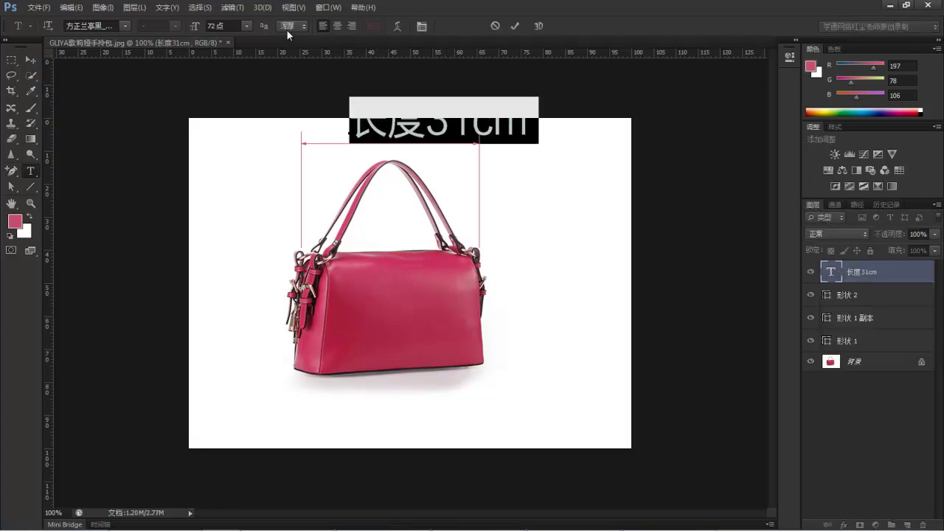
{"action": "left_click", "coordinate": [248, 26]}
{"action": "left_click", "coordinate": [235, 178]}
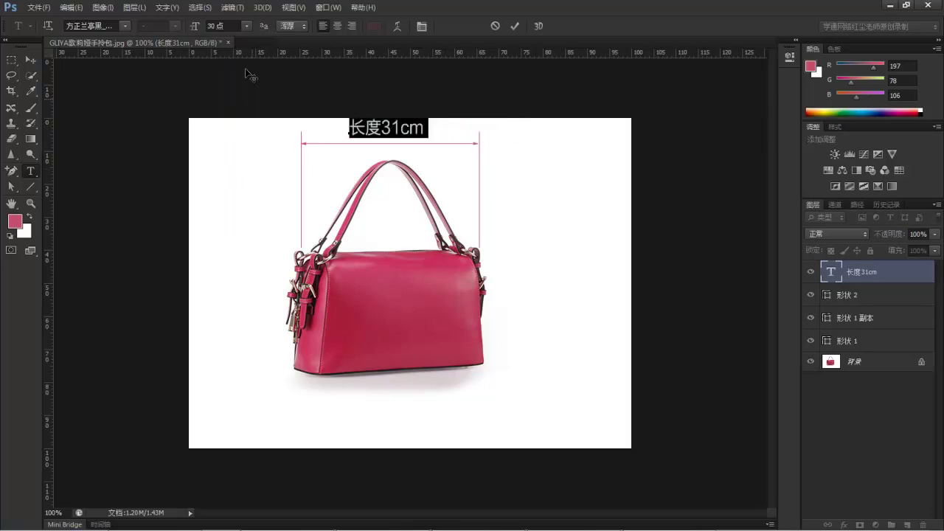
{"action": "left_click", "coordinate": [246, 27]}
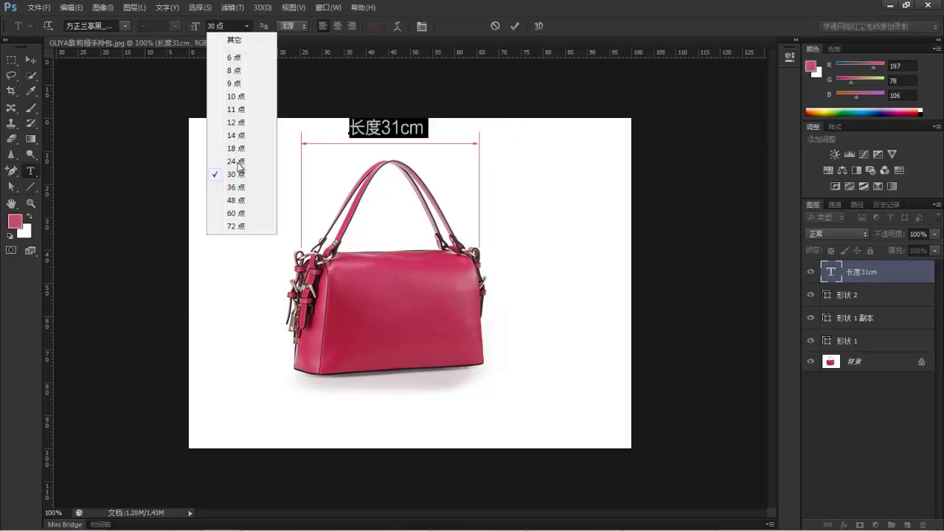
{"action": "left_click", "coordinate": [240, 162]}
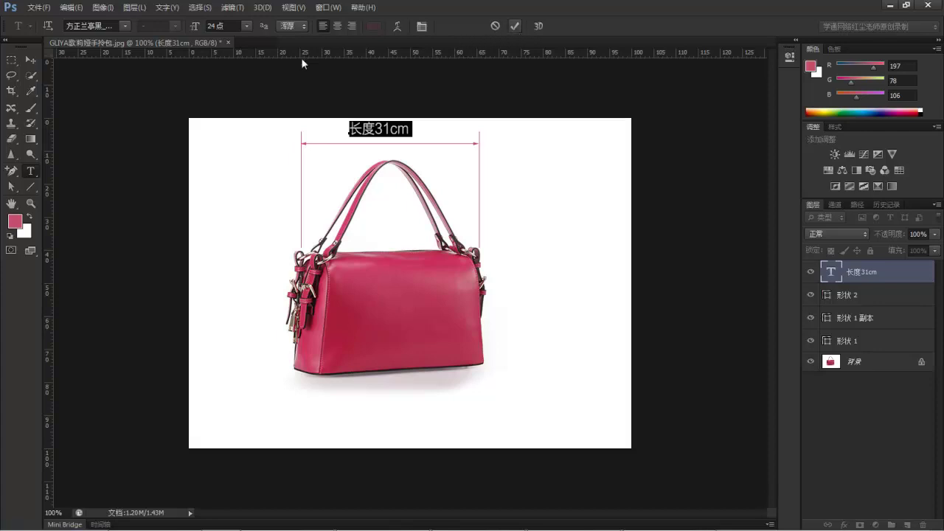
{"action": "left_click", "coordinate": [514, 27]}
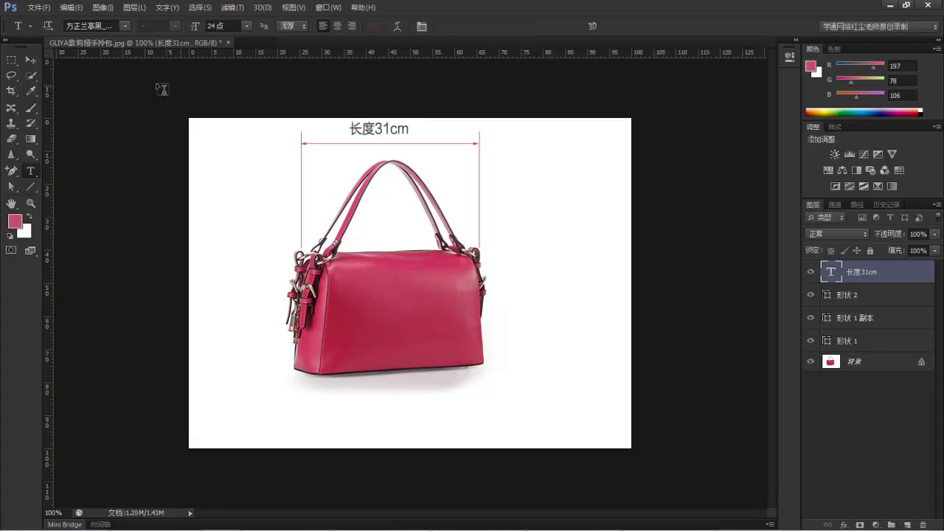
{"action": "left_click", "coordinate": [30, 59]}
{"action": "left_click_drag", "start_coordinate": [388, 129], "coordinate": [398, 135]}
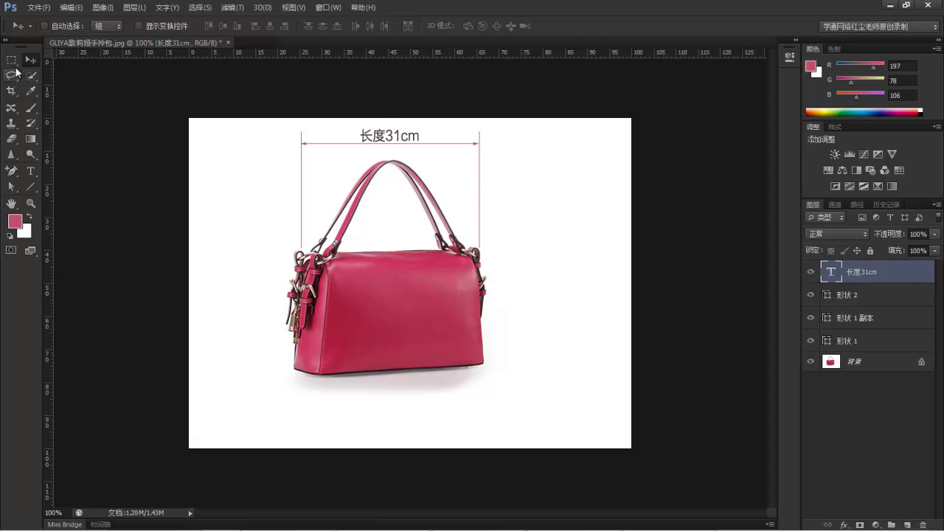
- Turn off the Line tool's start and end arrowheads, undoing the arrowed line drawn from the top of the handbag's handle
{"action": "left_click", "coordinate": [31, 187]}
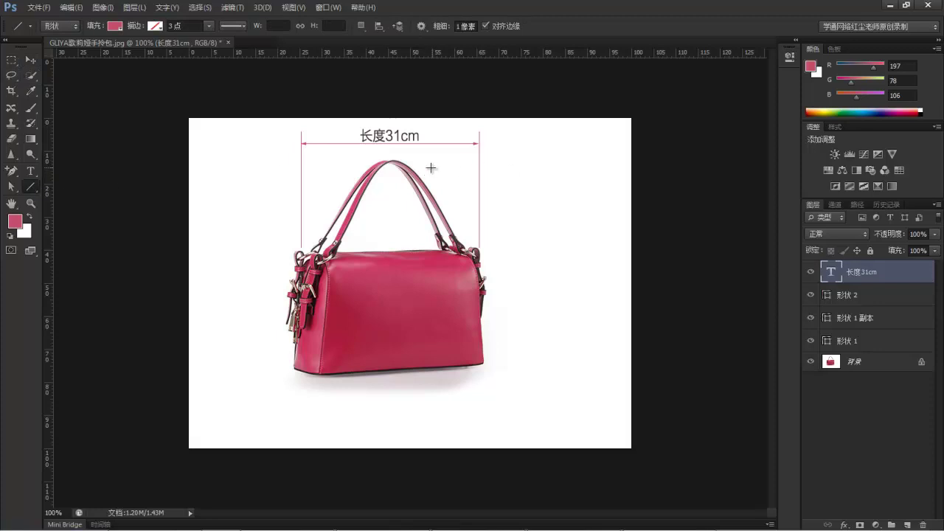
{"action": "left_click_drag", "start_coordinate": [394, 157], "coordinate": [598, 157]}
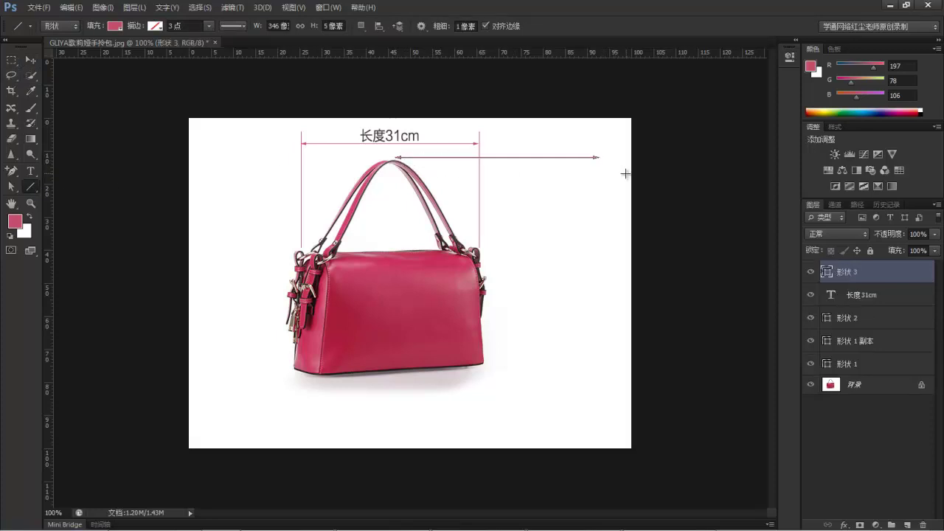
{"action": "key", "text": "ctrl+z"}
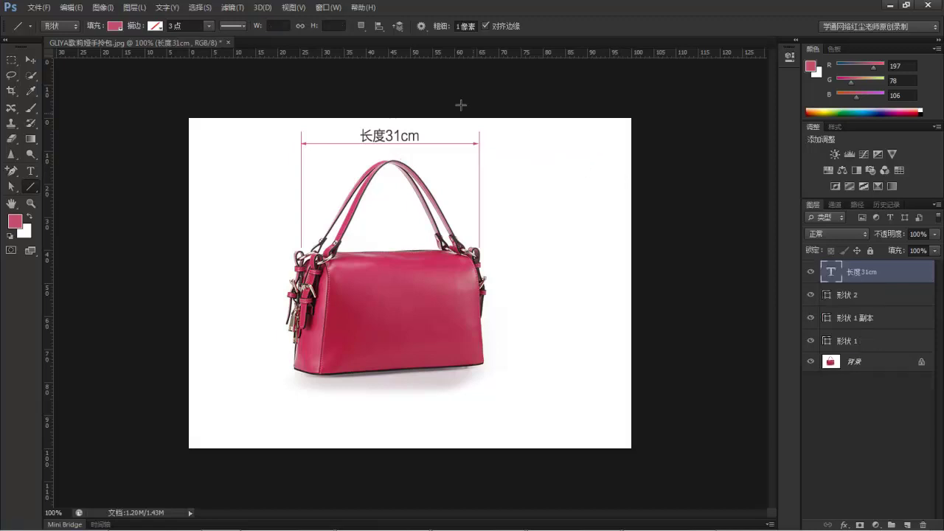
{"action": "left_click", "coordinate": [421, 27]}
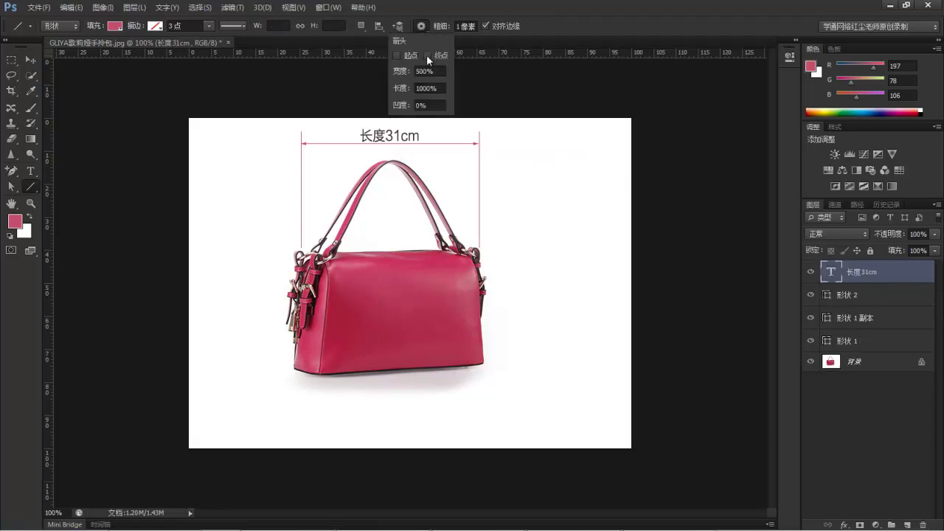
- Draw a horizontal line without arrowheads, about 310 px wide, extending from the top of the bag's handle past its side
{"action": "left_click_drag", "start_coordinate": [401, 158], "coordinate": [584, 153]}
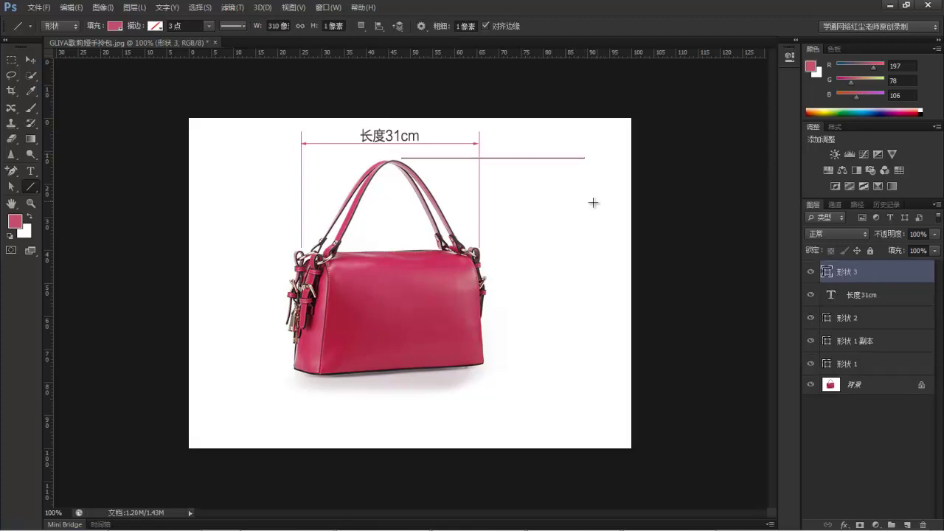
{"action": "left_click", "coordinate": [858, 204]}
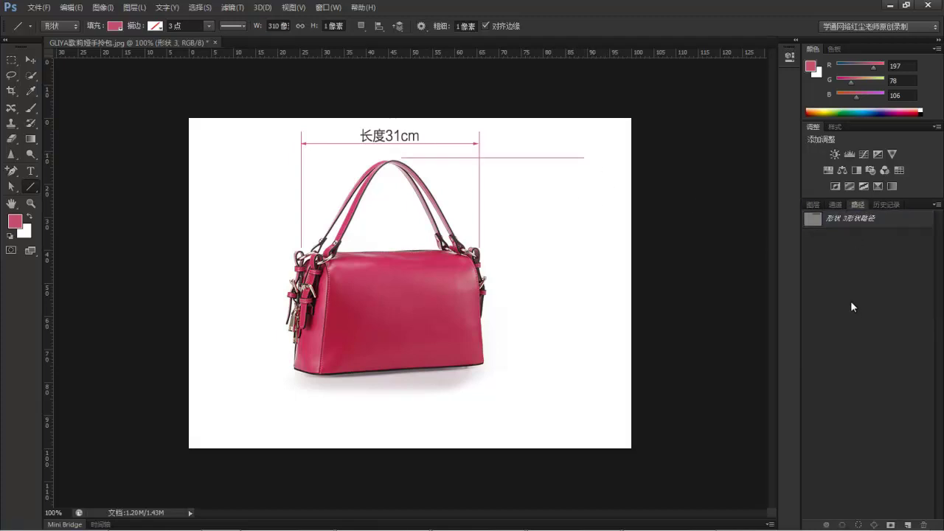
{"action": "left_click", "coordinate": [813, 204]}
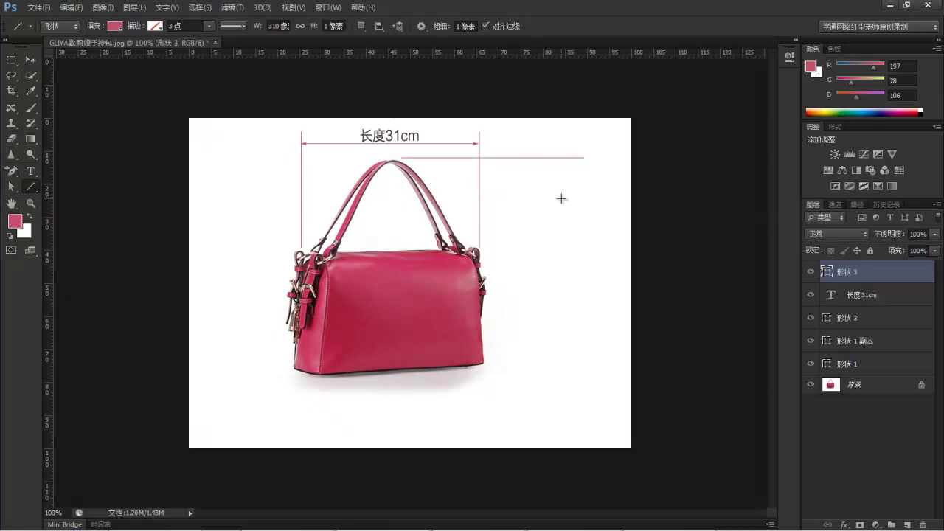
- Duplicate the horizontal line and place the copy level with the bag's bottom edge
{"action": "left_click_drag", "start_coordinate": [508, 158], "coordinate": [515, 212]}
{"action": "left_click", "coordinate": [30, 59]}
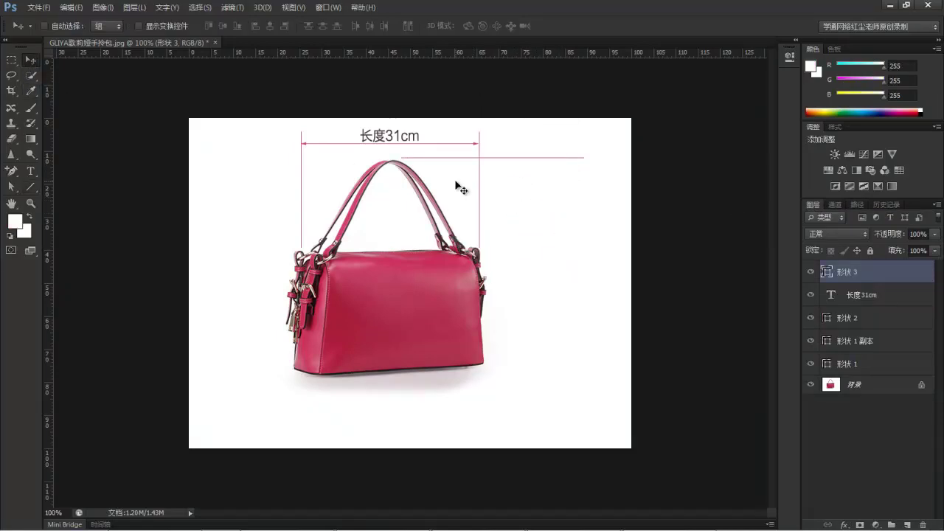
{"action": "left_click_drag", "start_coordinate": [496, 156], "coordinate": [523, 371]}
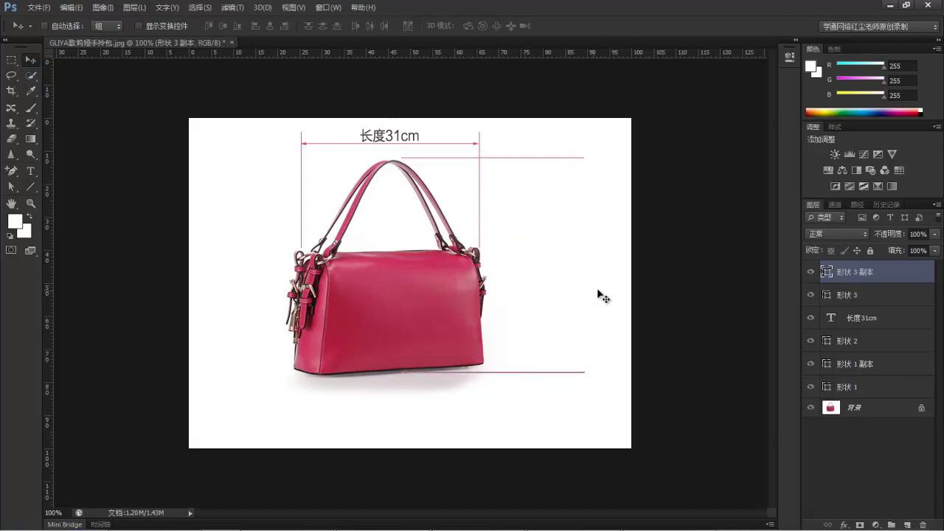
{"action": "left_click", "coordinate": [855, 203]}
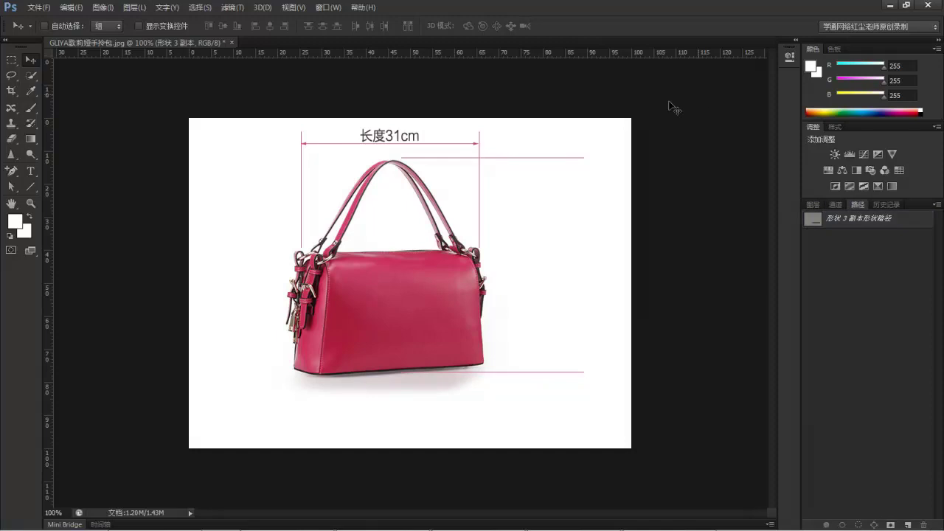
- Draw a vertical line with start and end arrowheads, about 361 px tall, between the two horizontal lines
{"action": "left_click", "coordinate": [31, 186]}
{"action": "left_click", "coordinate": [423, 27]}
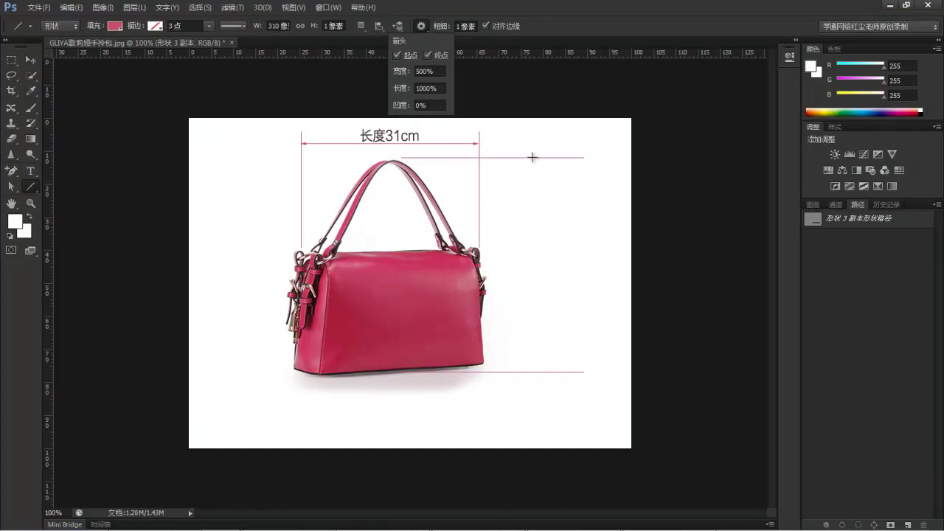
{"action": "left_click_drag", "start_coordinate": [532, 157], "coordinate": [551, 370]}
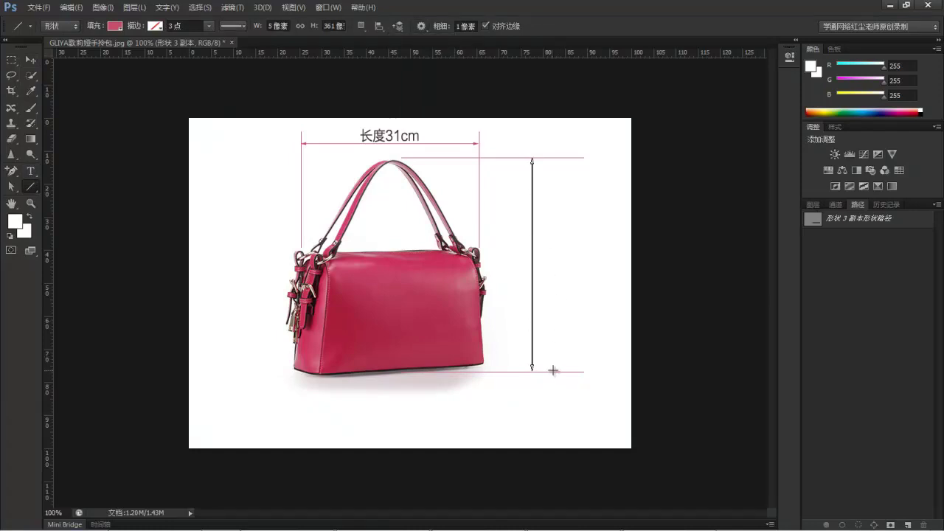
{"action": "left_click", "coordinate": [892, 283]}
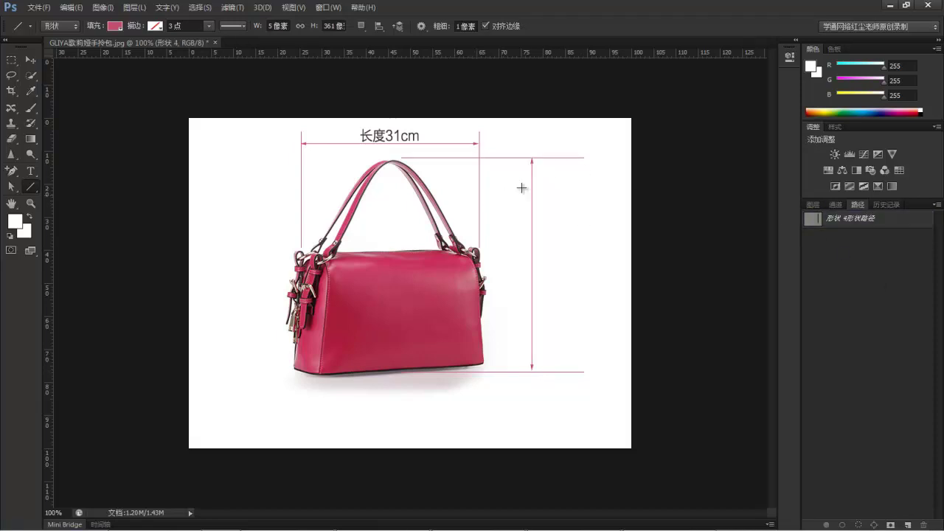
- Switch to the bag dimensions file in Notepad and copy the line 高度36cm
{"action": "left_click", "coordinate": [31, 171]}
{"action": "mouse_move", "coordinate": [443, 528]}
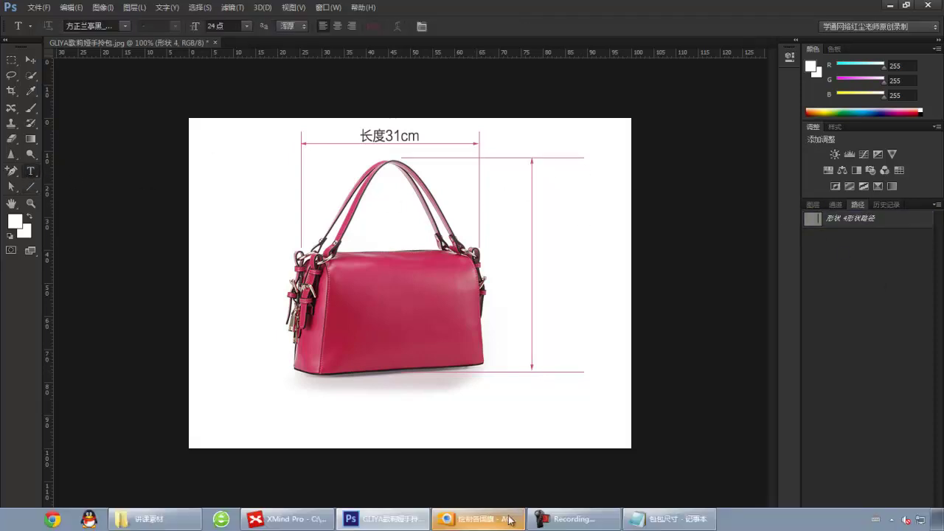
{"action": "left_click", "coordinate": [649, 519]}
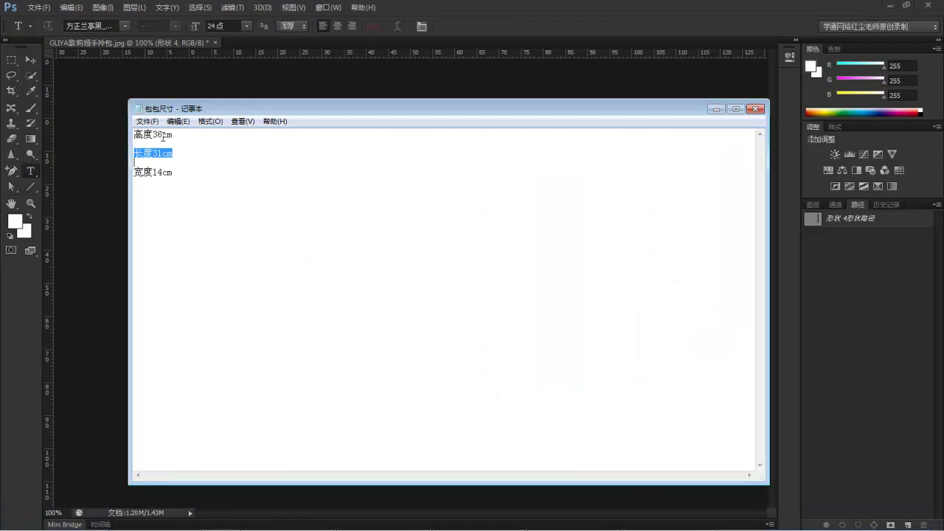
{"action": "left_click_drag", "start_coordinate": [175, 134], "coordinate": [134, 131]}
{"action": "key", "text": "ctrl+c"}
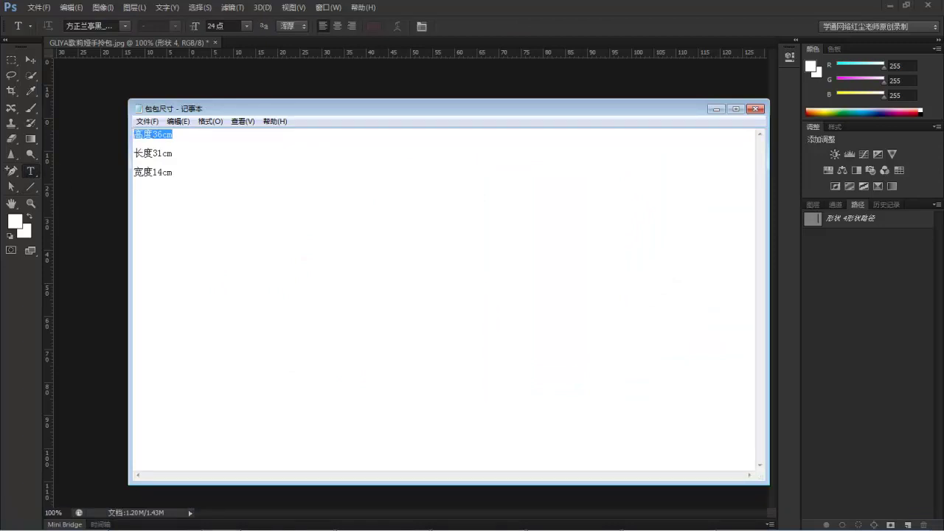
- Return to Photoshop and add 高度36cm as a text label beside the vertical arrow
{"action": "left_click", "coordinate": [384, 519]}
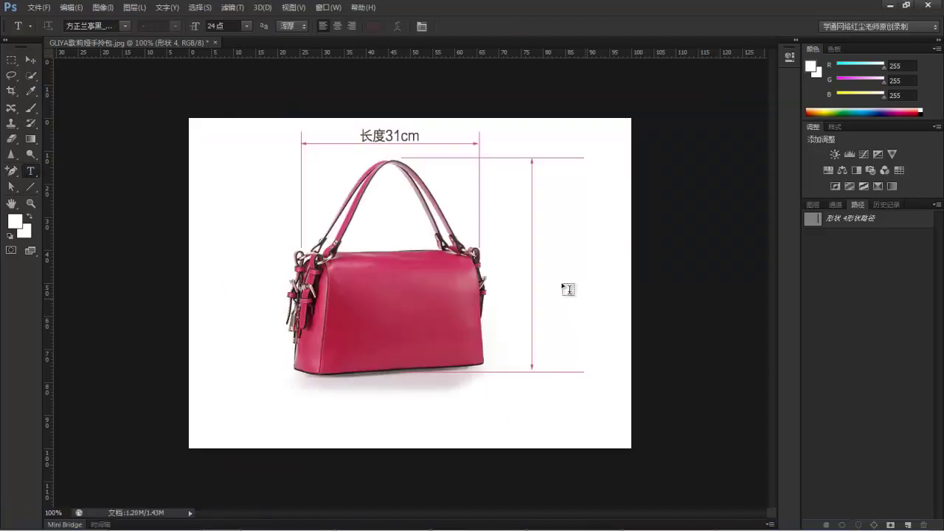
{"action": "left_click", "coordinate": [543, 229]}
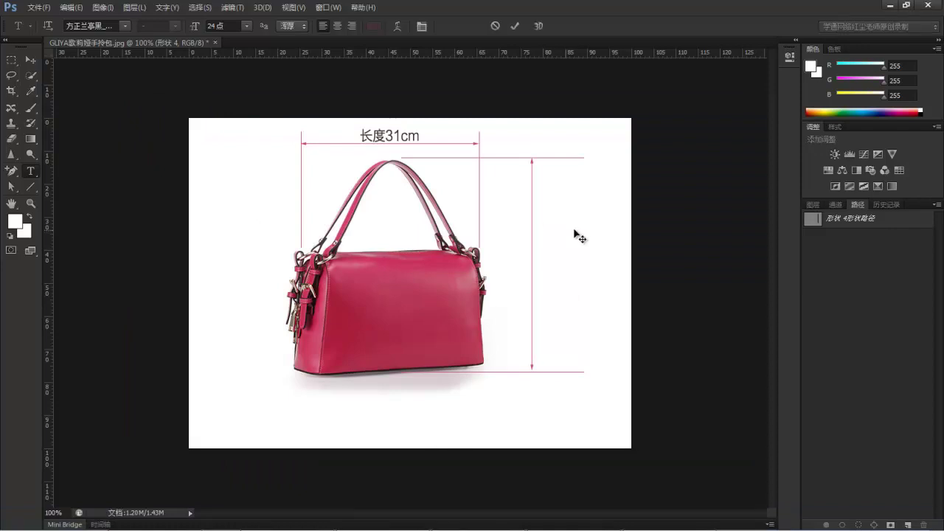
{"action": "key", "text": "ctrl+v"}
{"action": "left_click", "coordinate": [515, 28]}
- Rotate the height label 90 degrees clockwise and move it next to the middle of the vertical arrow
{"action": "key", "text": "ctrl+t"}
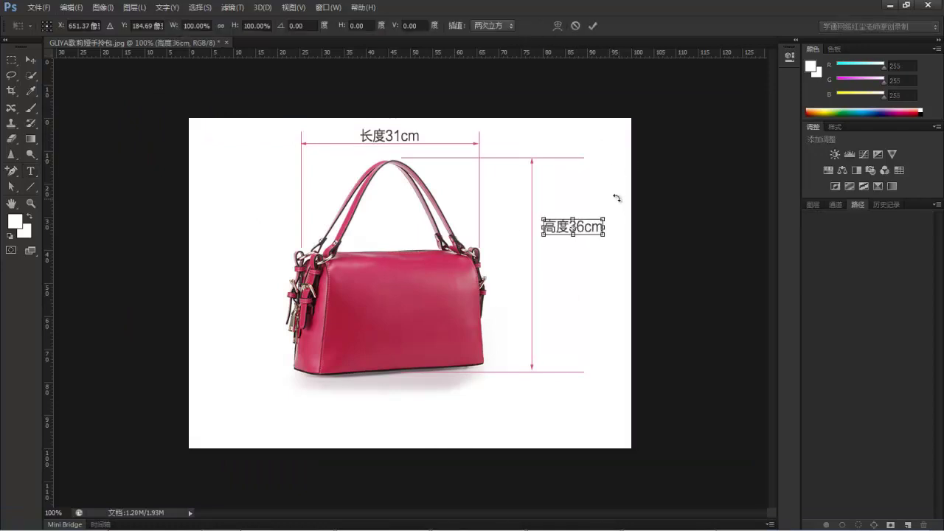
{"action": "right_click", "coordinate": [587, 230]}
{"action": "left_click", "coordinate": [660, 386]}
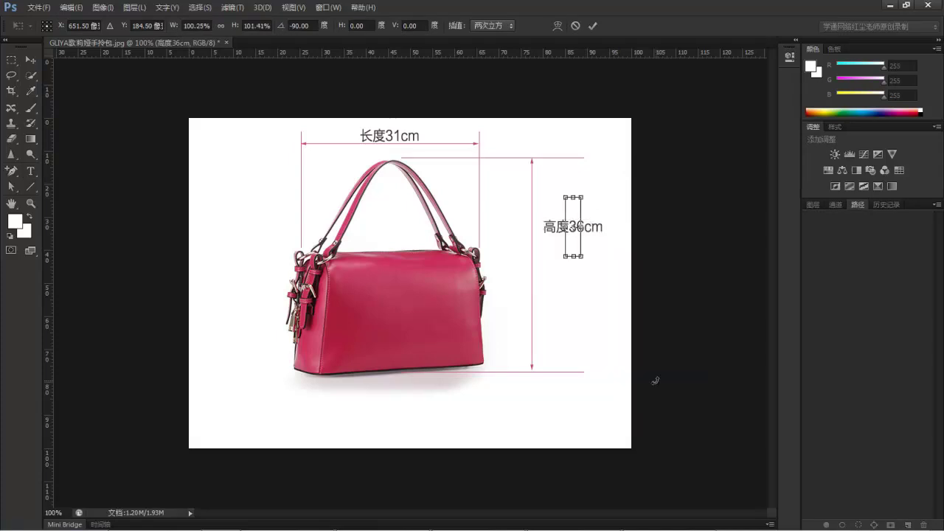
{"action": "right_click", "coordinate": [580, 241]}
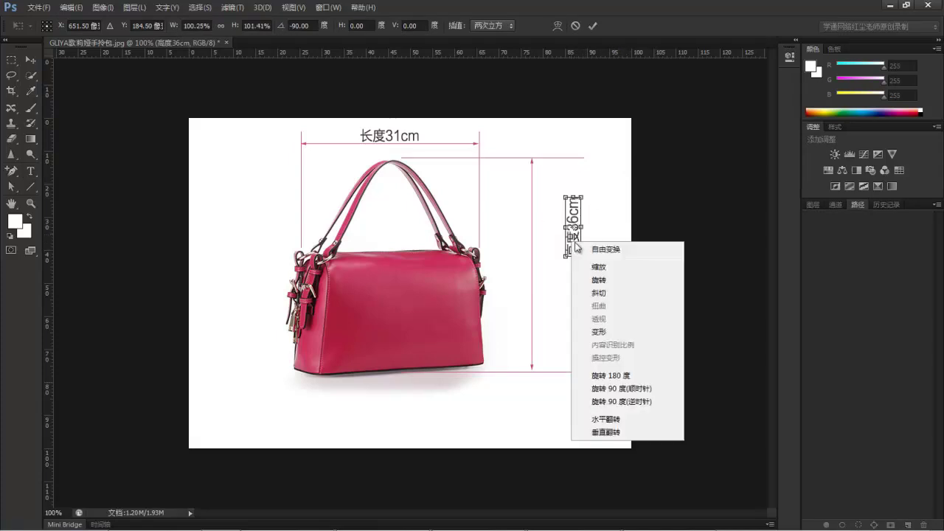
{"action": "left_click", "coordinate": [627, 390]}
{"action": "right_click", "coordinate": [582, 235]}
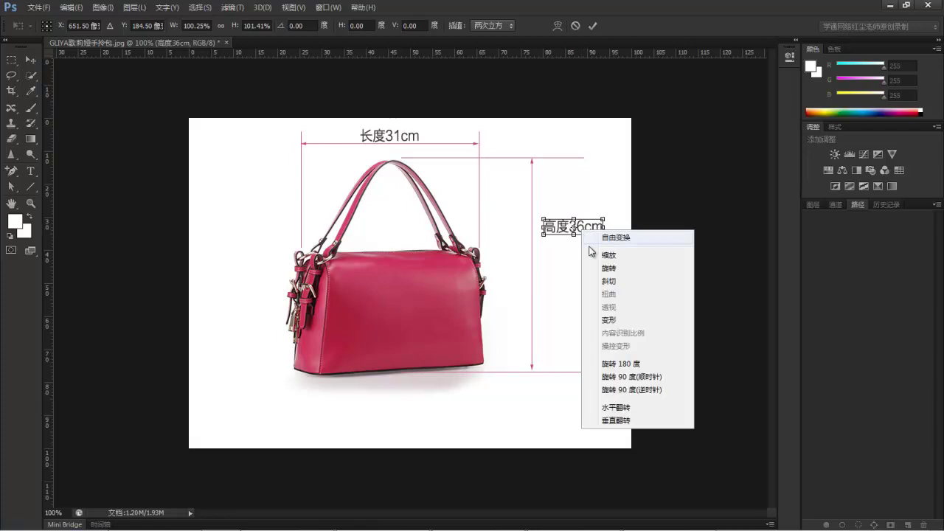
{"action": "left_click", "coordinate": [628, 376]}
{"action": "left_click", "coordinate": [592, 26]}
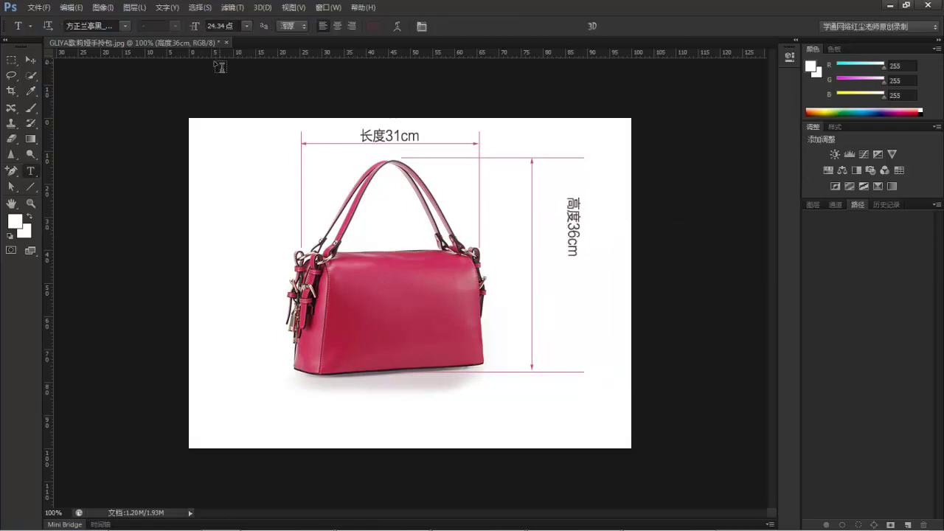
{"action": "key", "text": "v"}
{"action": "left_click_drag", "start_coordinate": [580, 248], "coordinate": [546, 255]}
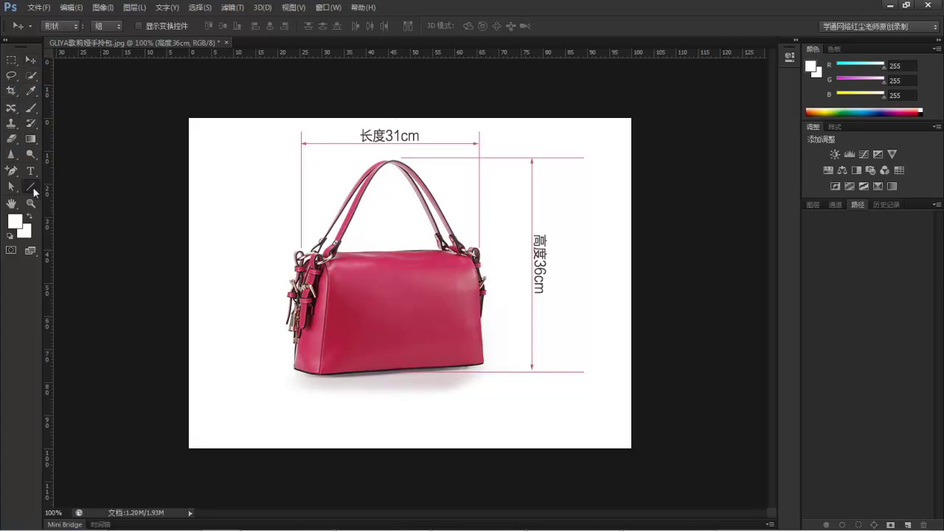
{"action": "left_click", "coordinate": [31, 186]}
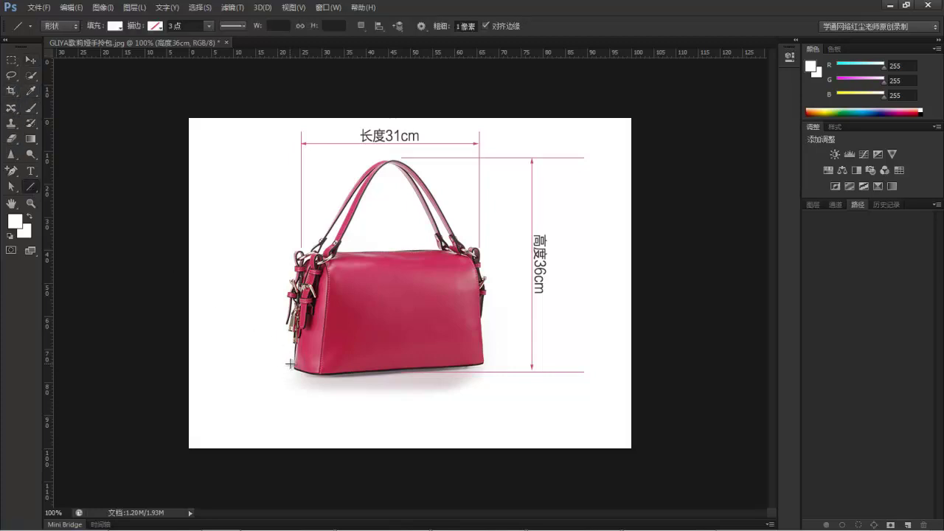
{"action": "left_click_drag", "start_coordinate": [292, 364], "coordinate": [262, 380]}
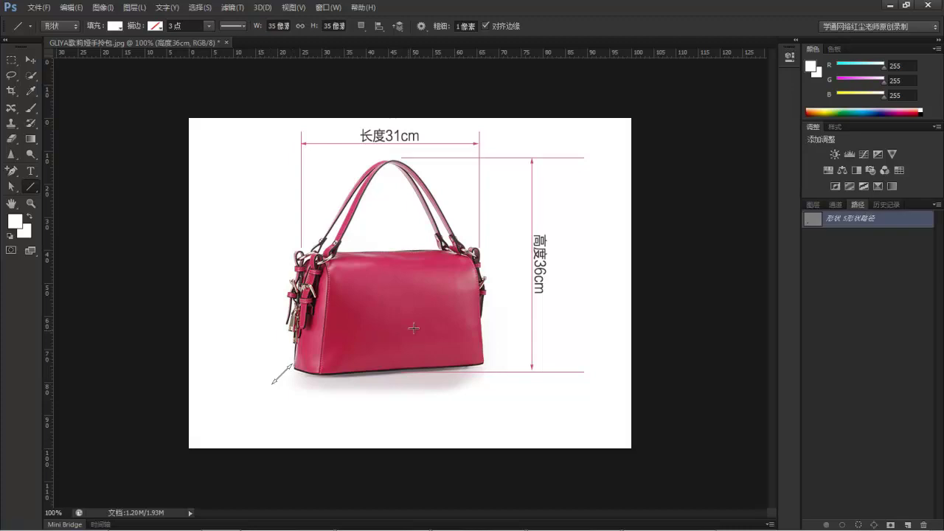
{"action": "key", "text": "Return"}
{"action": "key", "text": "ctrl+z"}
- Draw two parallel diagonal lines without arrowheads, extending outward from the bottom corners of the bag's narrow side
{"action": "left_click", "coordinate": [422, 26]}
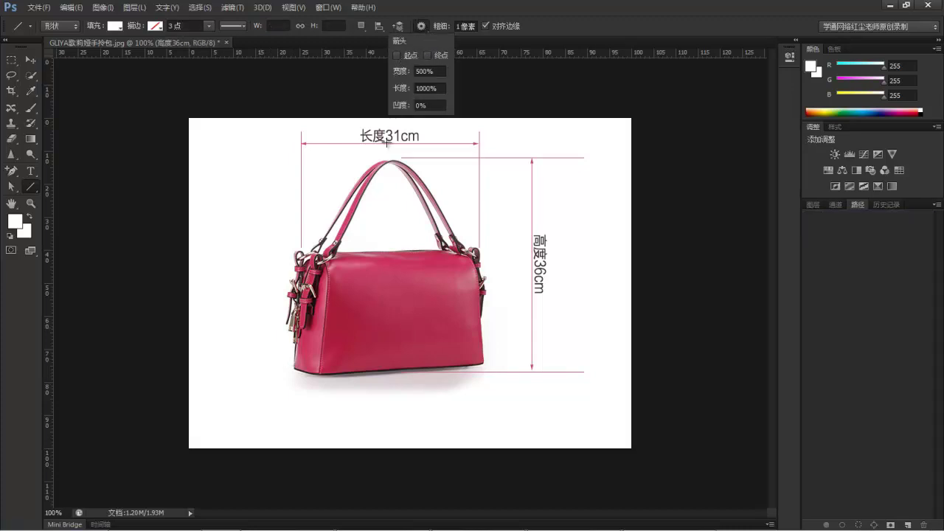
{"action": "left_click_drag", "start_coordinate": [292, 364], "coordinate": [298, 395]}
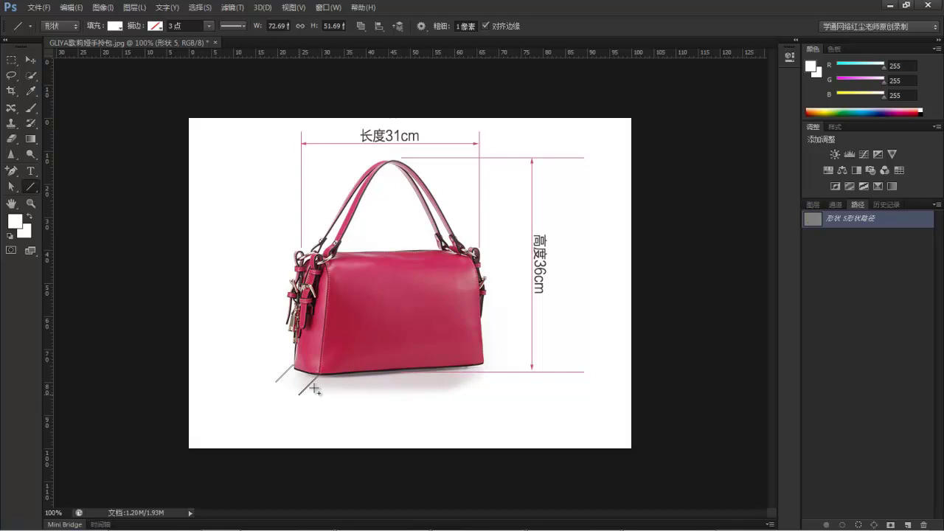
{"action": "left_click", "coordinate": [856, 237]}
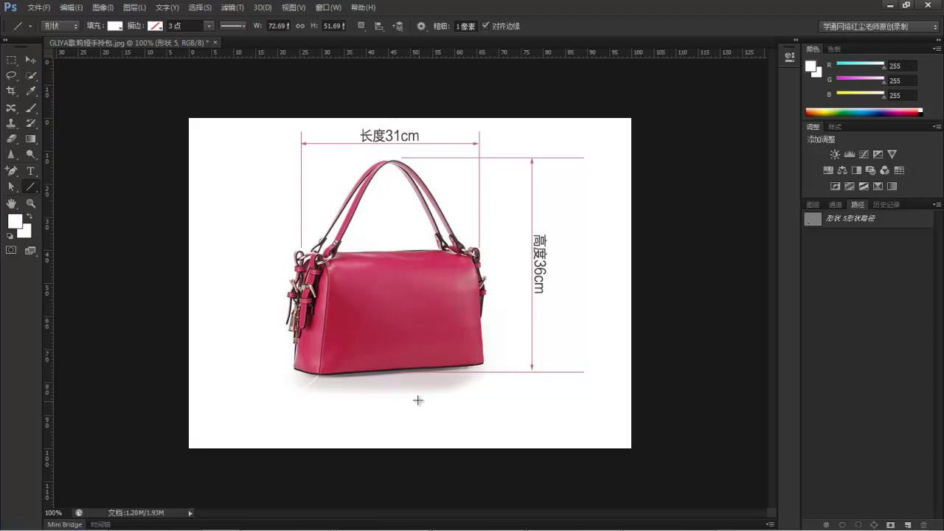
- Sample the bag's red as the foreground colour and fill the diagonal lines with the recently used pink
{"action": "left_click", "coordinate": [810, 205]}
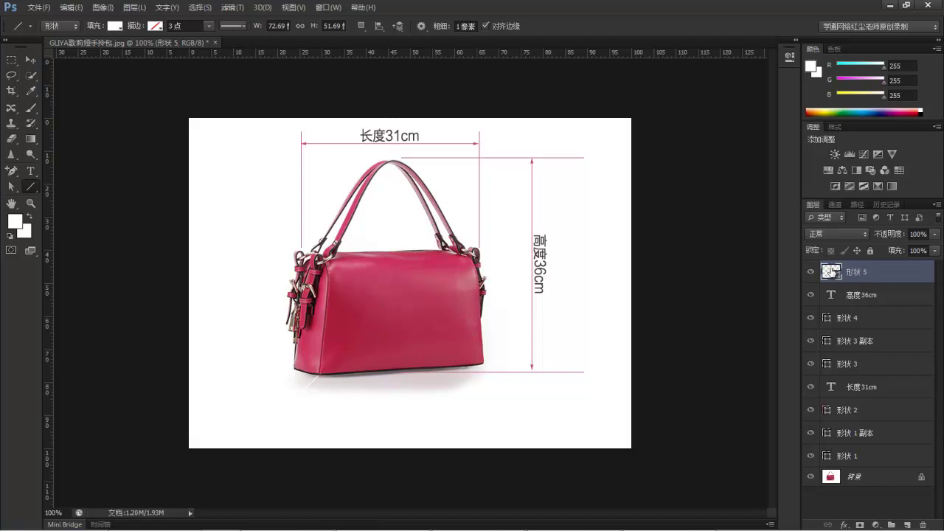
{"action": "left_click", "coordinate": [115, 26]}
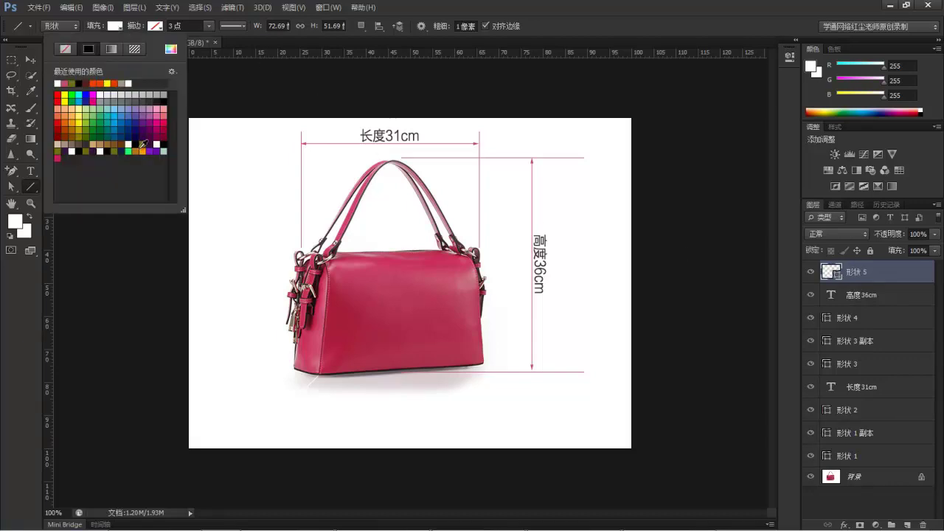
{"action": "left_click", "coordinate": [16, 221]}
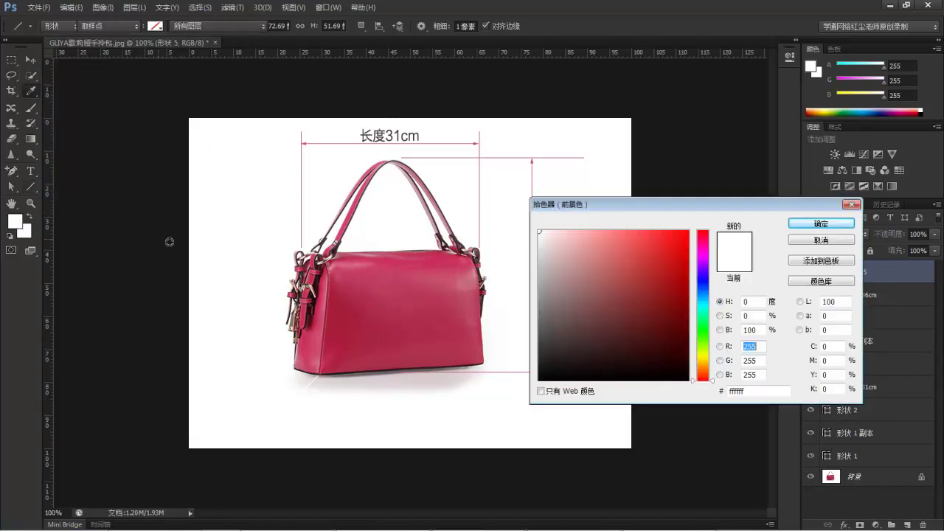
{"action": "left_click", "coordinate": [374, 306]}
{"action": "key", "text": "Return"}
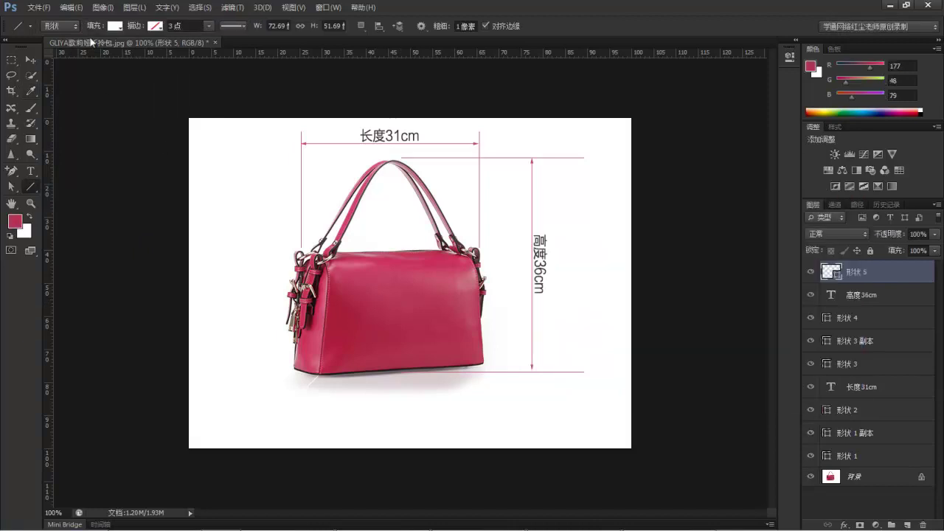
{"action": "left_click", "coordinate": [115, 27]}
{"action": "left_click", "coordinate": [72, 82]}
{"action": "left_click", "coordinate": [569, 30]}
- Draw a double-headed arrow line, about 30 by 30 px, between the two diagonal lines
{"action": "right_click", "coordinate": [37, 184]}
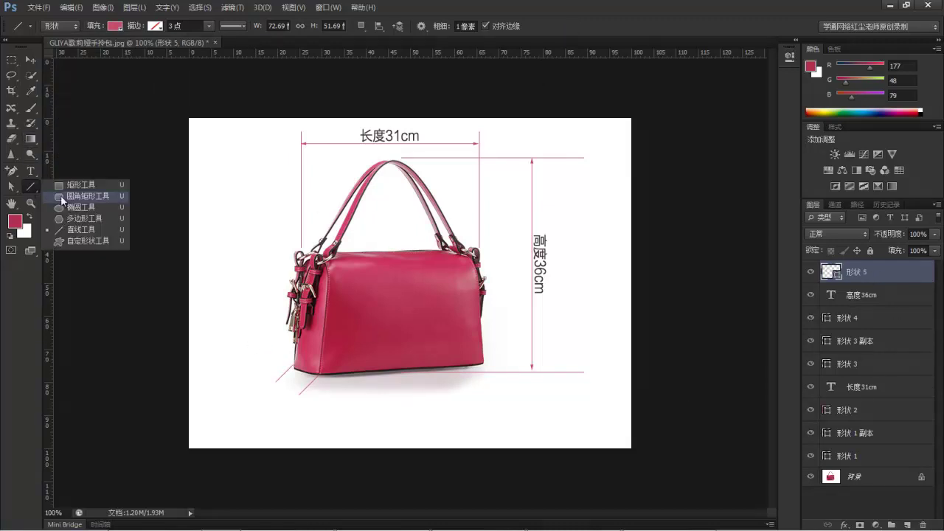
{"action": "left_click", "coordinate": [73, 232]}
{"action": "left_click", "coordinate": [421, 26]}
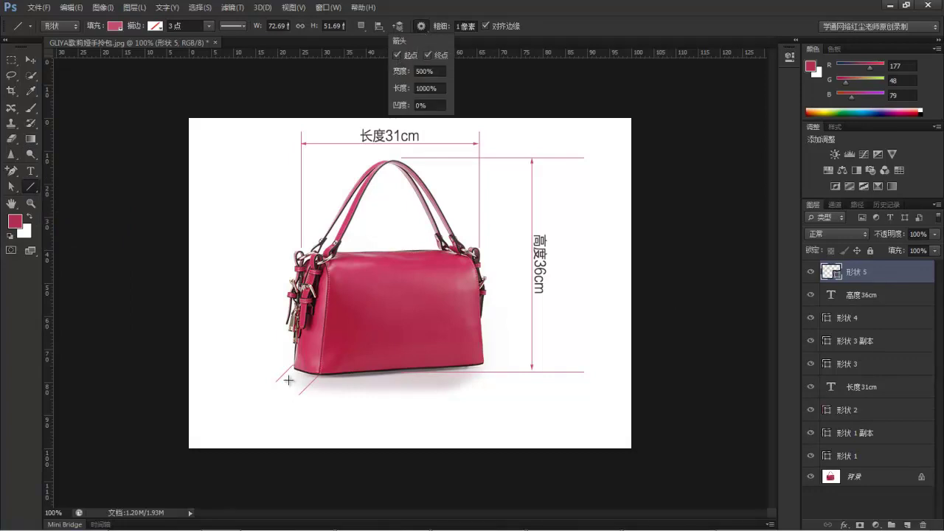
{"action": "mouse_move", "coordinate": [284, 385]}
{"action": "left_mouse_down"}
{"action": "mouse_move", "coordinate": [285, 374]}
{"action": "mouse_move", "coordinate": [305, 392]}
{"action": "left_mouse_up"}
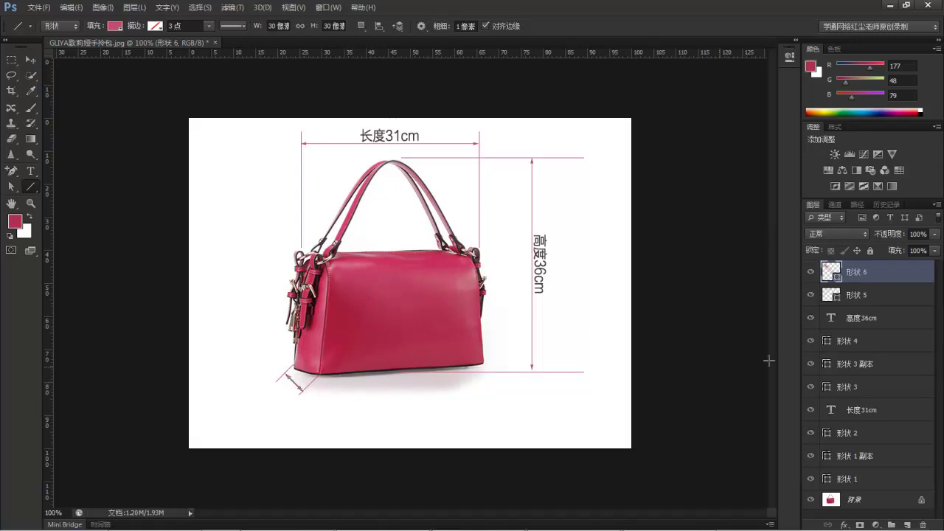
{"action": "left_click", "coordinate": [857, 208]}
{"action": "left_click", "coordinate": [859, 322]}
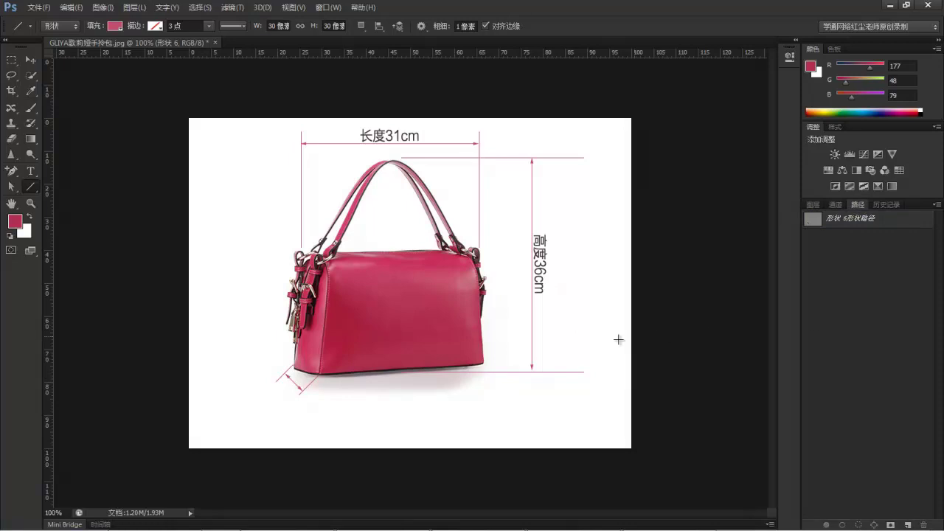
- Rotate the small double-headed arrow by about -19.1 degrees with Free Transform
{"action": "key", "text": "ctrl+t"}
{"action": "left_click_drag", "start_coordinate": [345, 405], "coordinate": [364, 388]}
{"action": "left_click", "coordinate": [592, 26]}
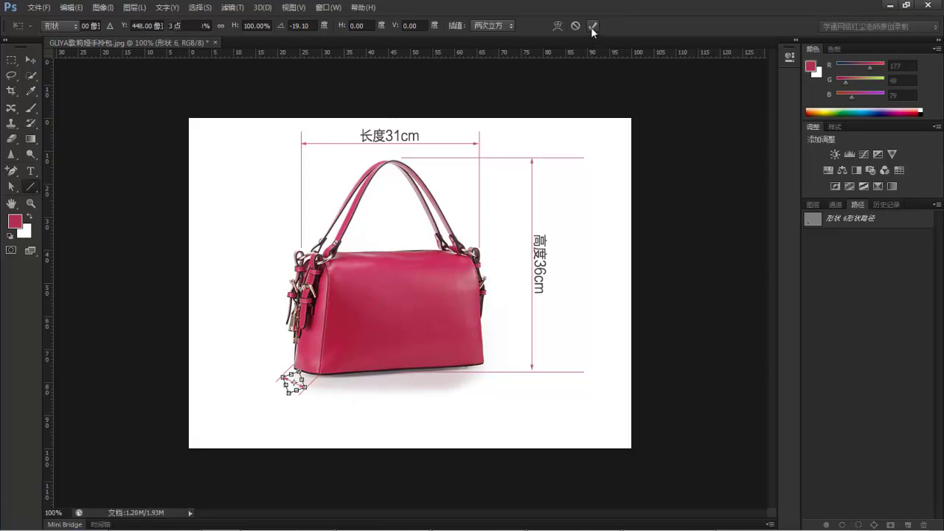
- Switch to the bag dimensions file in Notepad and copy the line 宽度14cm
{"action": "left_click", "coordinate": [684, 518]}
{"action": "left_click_drag", "start_coordinate": [177, 172], "coordinate": [117, 173]}
{"action": "key", "text": "ctrl+c"}
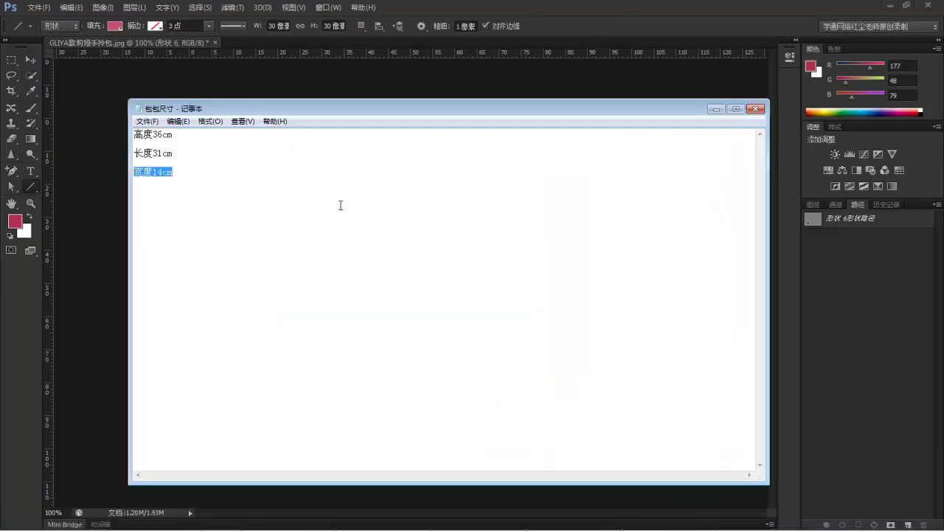
- Switch from Notepad to Photoshop and paste the copied 宽度14cm as a text label below the diagonal width lines
{"action": "left_click", "coordinate": [183, 158]}
{"action": "left_click_drag", "start_coordinate": [174, 172], "coordinate": [152, 171]}
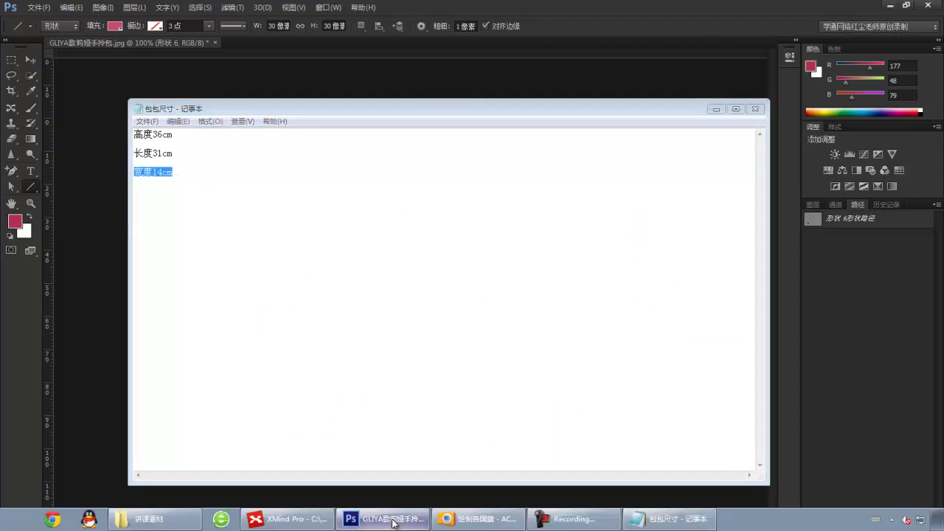
{"action": "left_click", "coordinate": [418, 521]}
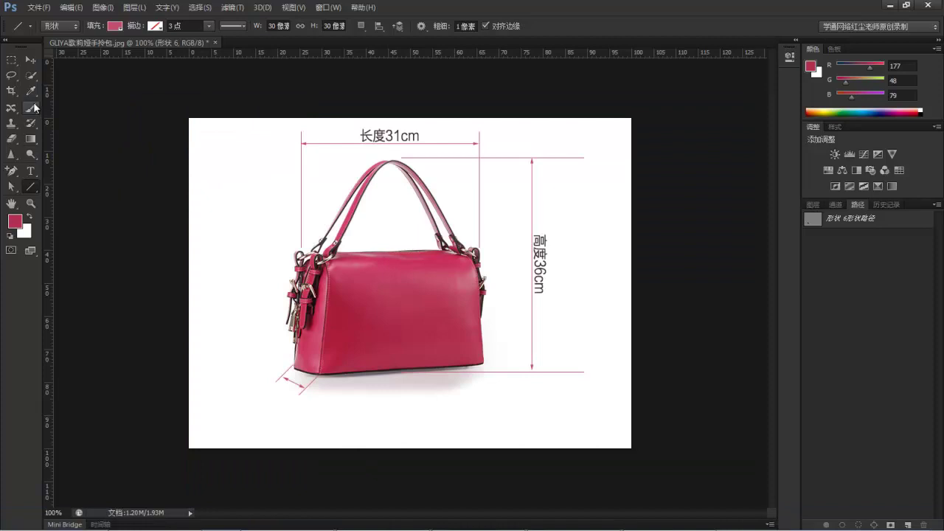
{"action": "left_click", "coordinate": [30, 171]}
{"action": "left_click", "coordinate": [273, 401]}
{"action": "key", "text": "ctrl+v"}
{"action": "left_click", "coordinate": [513, 27]}
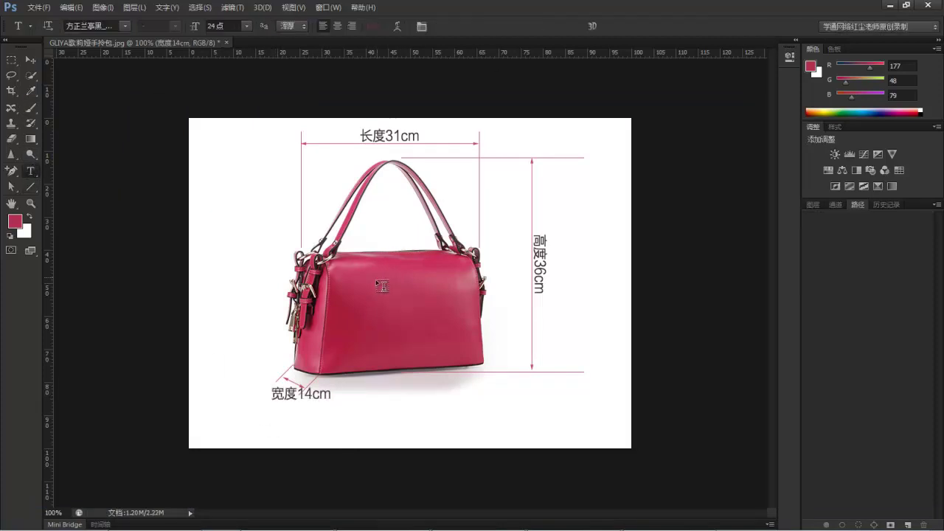
- Rotate the 宽度14cm label by 30 degrees with Free Transform and move it beneath the small double-headed arrow
{"action": "key", "text": "ctrl+t"}
{"action": "left_click_drag", "start_coordinate": [355, 343], "coordinate": [374, 380]}
{"action": "left_click_drag", "start_coordinate": [299, 394], "coordinate": [281, 400]}
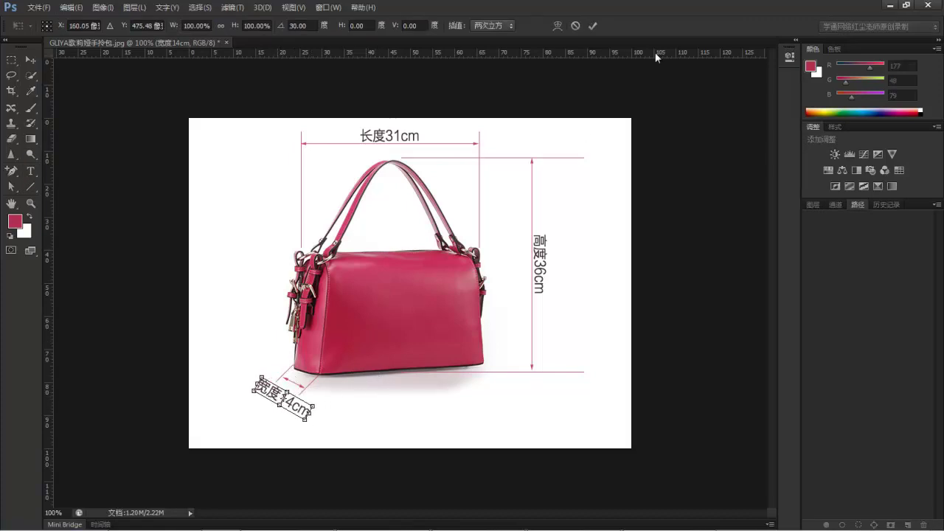
{"action": "left_click", "coordinate": [592, 26]}
{"action": "key", "text": "t"}
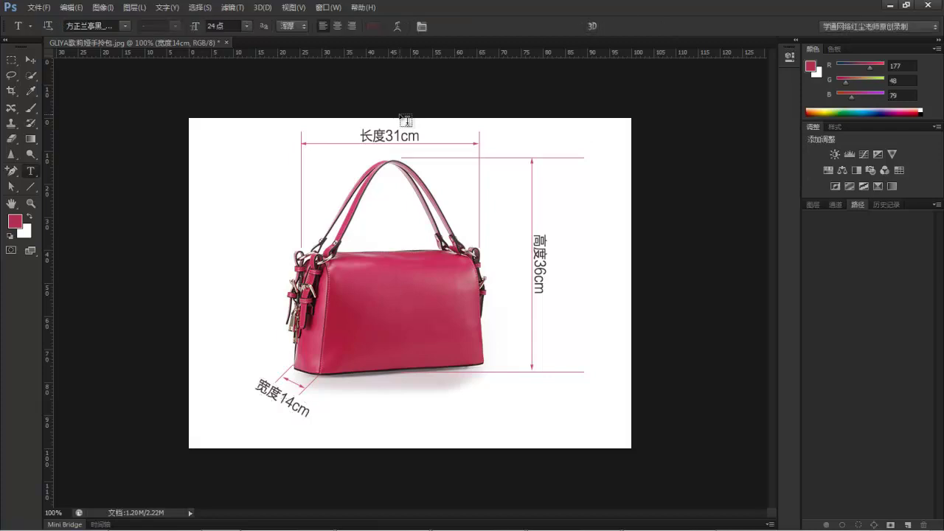
- Set the 宽度14cm label's font size to 14 points and move it closer to the small width arrow
{"action": "left_click", "coordinate": [811, 204]}
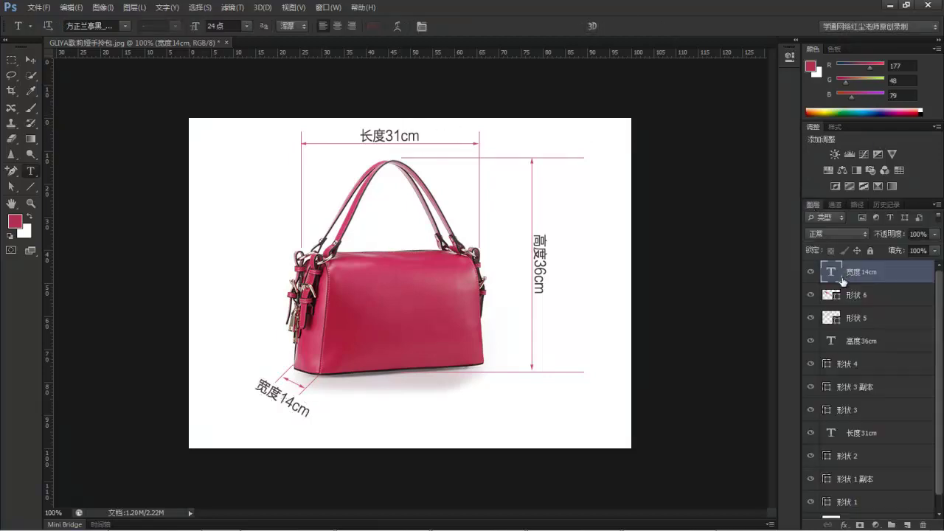
{"action": "double_click", "coordinate": [831, 271]}
{"action": "left_click", "coordinate": [245, 27]}
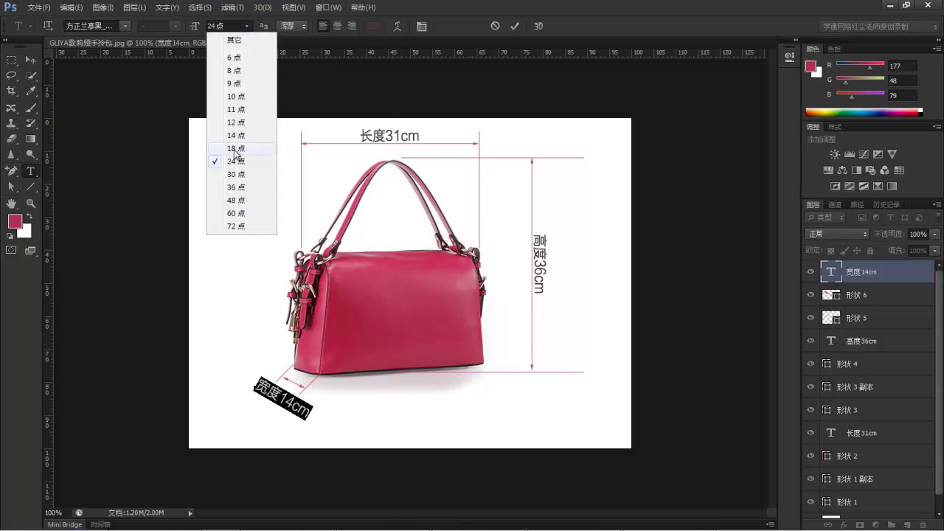
{"action": "left_click", "coordinate": [240, 141]}
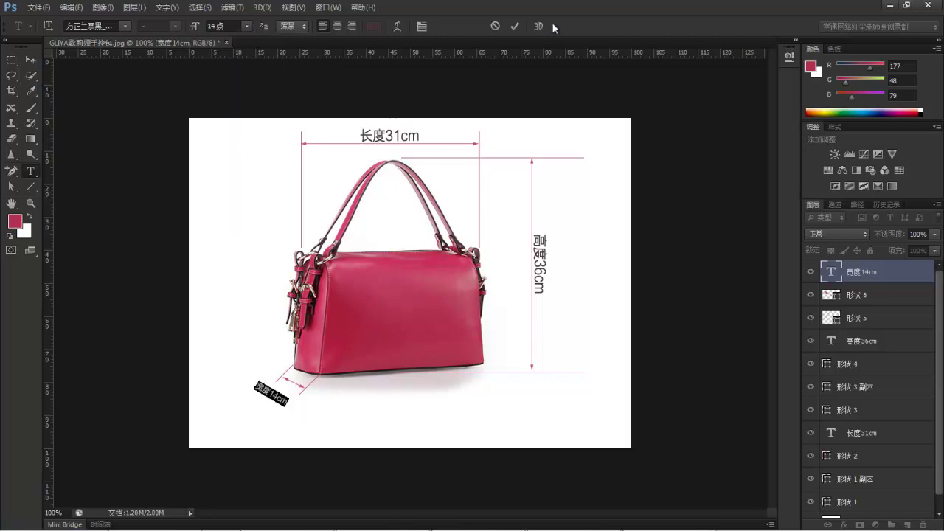
{"action": "left_click", "coordinate": [515, 26]}
{"action": "left_click", "coordinate": [27, 62]}
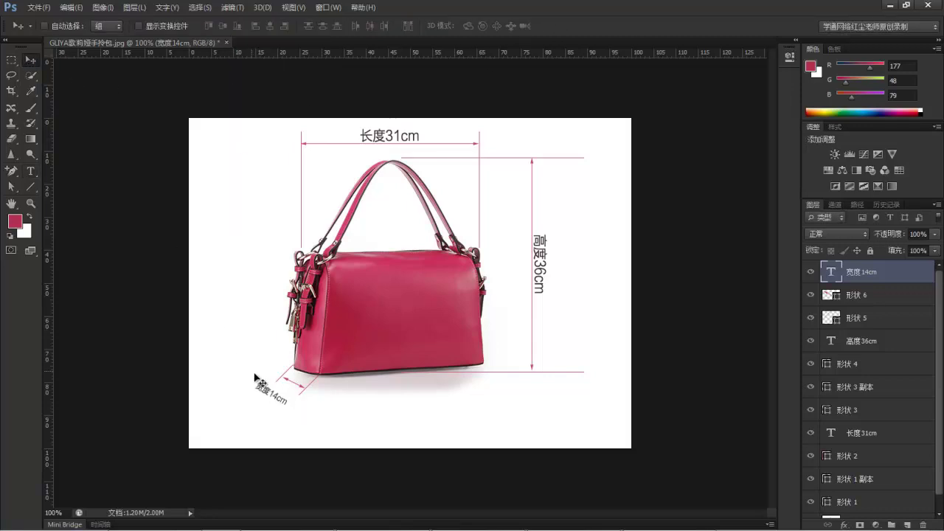
{"action": "left_click_drag", "start_coordinate": [270, 392], "coordinate": [284, 397]}
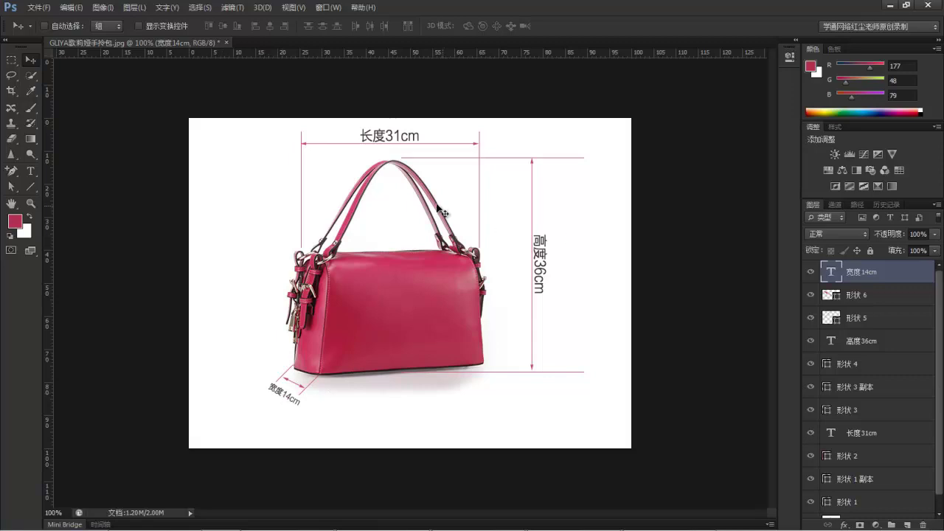
- Set the font size of the 长度31cm label above the bag to 14 points
{"action": "right_click", "coordinate": [388, 140]}
{"action": "left_click", "coordinate": [415, 148]}
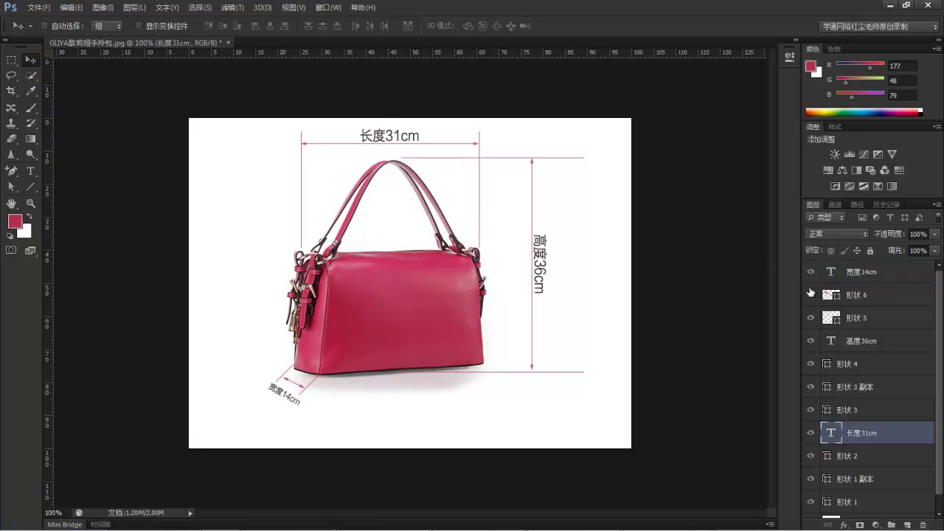
{"action": "double_click", "coordinate": [832, 432]}
{"action": "left_click", "coordinate": [245, 26]}
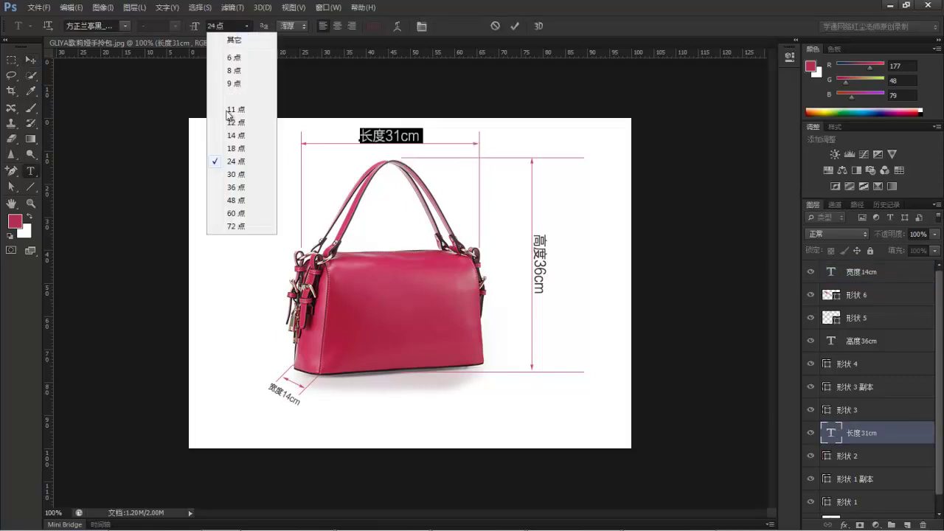
{"action": "left_click", "coordinate": [235, 136]}
{"action": "left_click", "coordinate": [515, 26]}
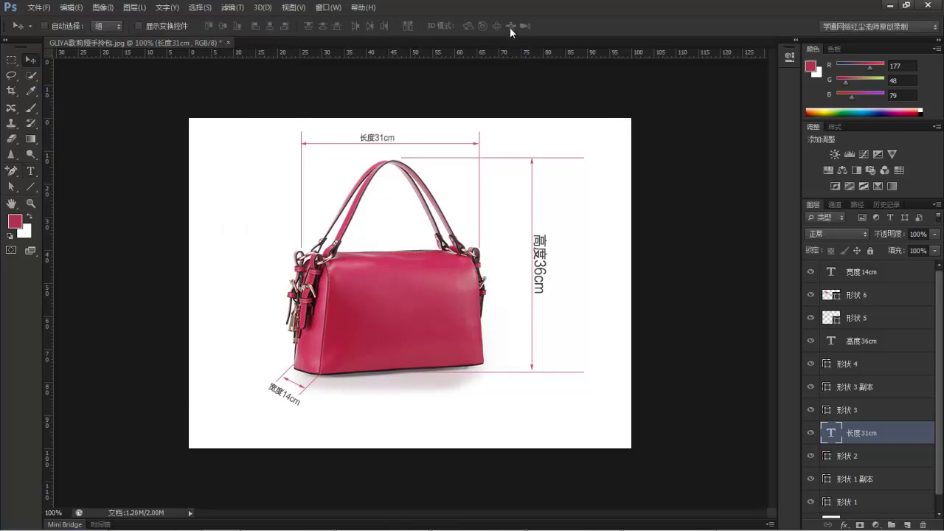
- Set the font size of the vertical 高度36cm label to 14 points
{"action": "right_click", "coordinate": [544, 264]}
{"action": "left_click", "coordinate": [574, 271]}
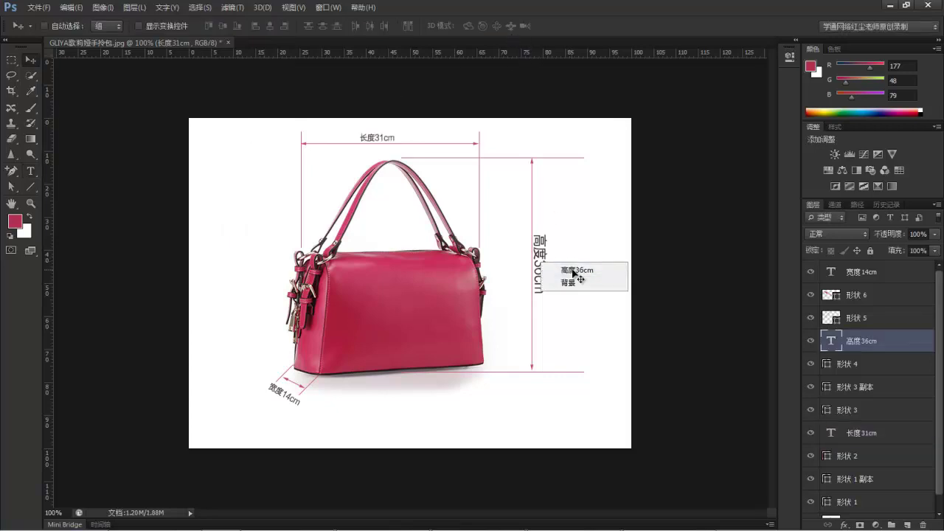
{"action": "double_click", "coordinate": [831, 340]}
{"action": "left_click", "coordinate": [249, 28]}
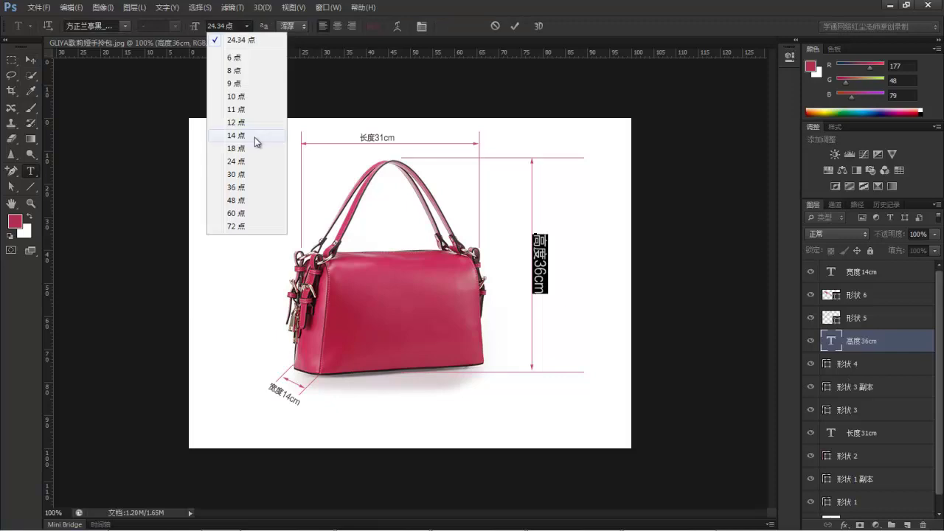
{"action": "left_click", "coordinate": [251, 136]}
{"action": "left_click", "coordinate": [515, 26]}
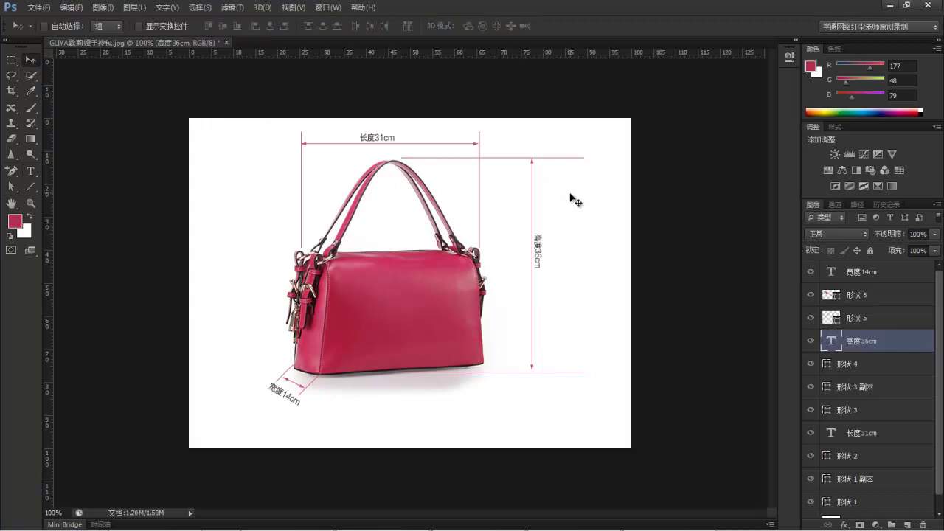
{"action": "left_click_drag", "start_coordinate": [587, 196], "coordinate": [516, 355]}
{"action": "left_click_drag", "start_coordinate": [516, 322], "coordinate": [584, 336]}
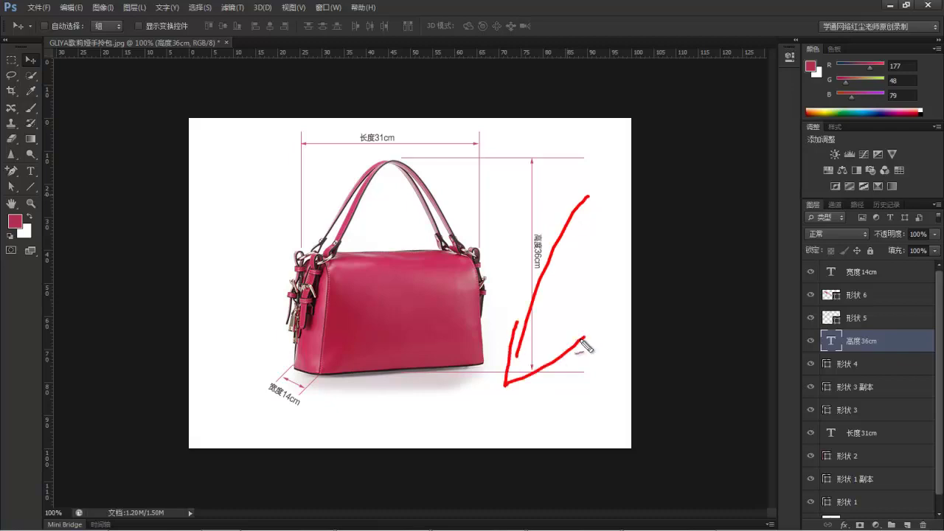
{"action": "mouse_move", "coordinate": [523, 142]}
{"action": "left_mouse_down"}
{"action": "mouse_move", "coordinate": [555, 176]}
{"action": "mouse_move", "coordinate": [518, 142]}
{"action": "left_mouse_up"}
{"action": "mouse_move", "coordinate": [293, 131]}
{"action": "left_mouse_down"}
{"action": "mouse_move", "coordinate": [280, 157]}
{"action": "mouse_move", "coordinate": [294, 132]}
{"action": "left_mouse_up"}
{"action": "mouse_move", "coordinate": [479, 127]}
{"action": "left_mouse_down"}
{"action": "mouse_move", "coordinate": [487, 185]}
{"action": "mouse_move", "coordinate": [472, 145]}
{"action": "left_mouse_up"}
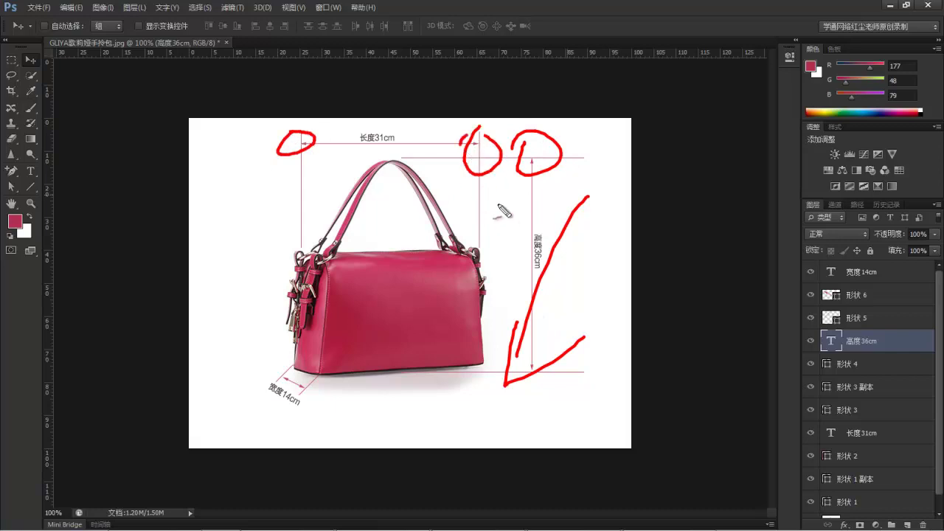
{"action": "key", "text": "Escape"}
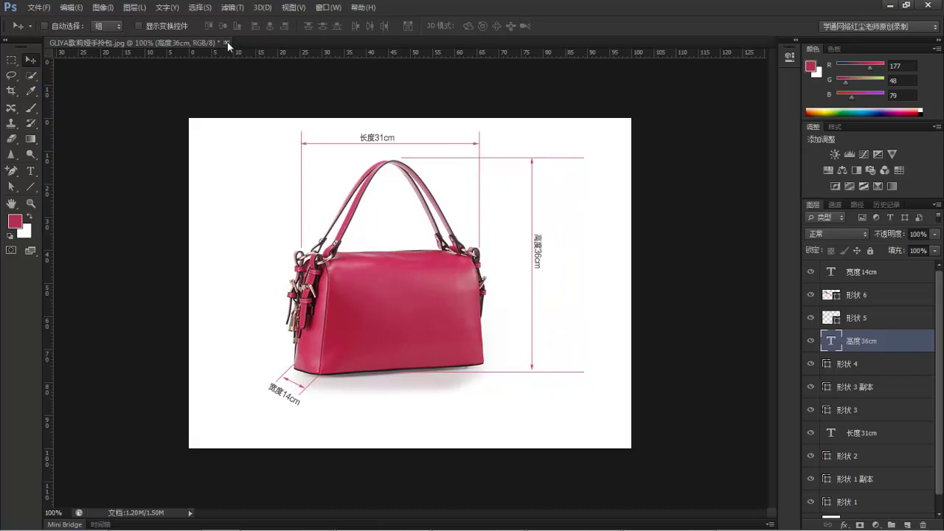
- Save the annotated bag image as a layered PSD in the 讲课素材 folder and close the document
{"action": "left_click", "coordinate": [38, 7]}
{"action": "left_click", "coordinate": [48, 165]}
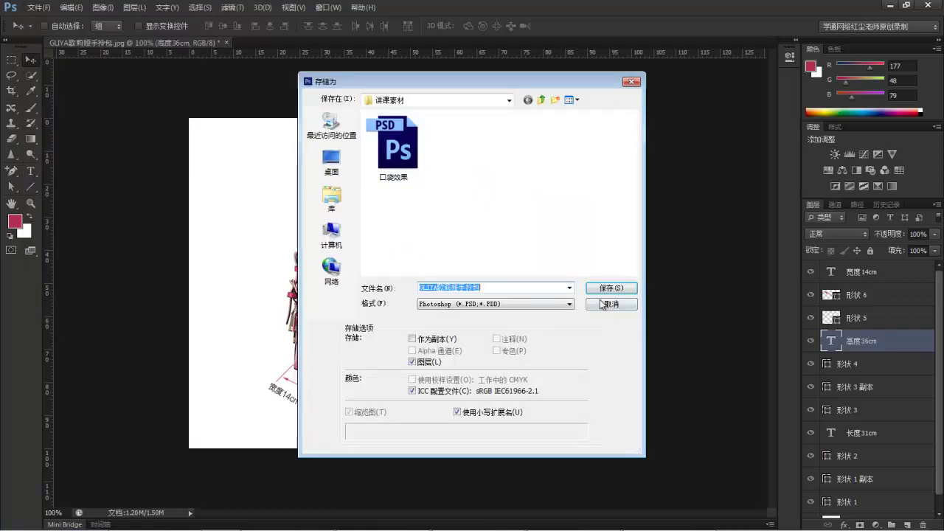
{"action": "left_click", "coordinate": [603, 288]}
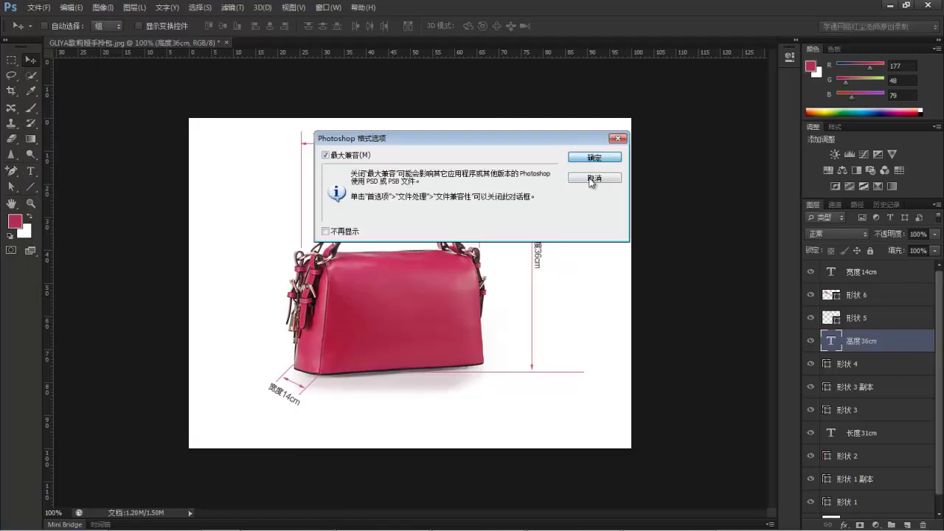
{"action": "left_click", "coordinate": [589, 176]}
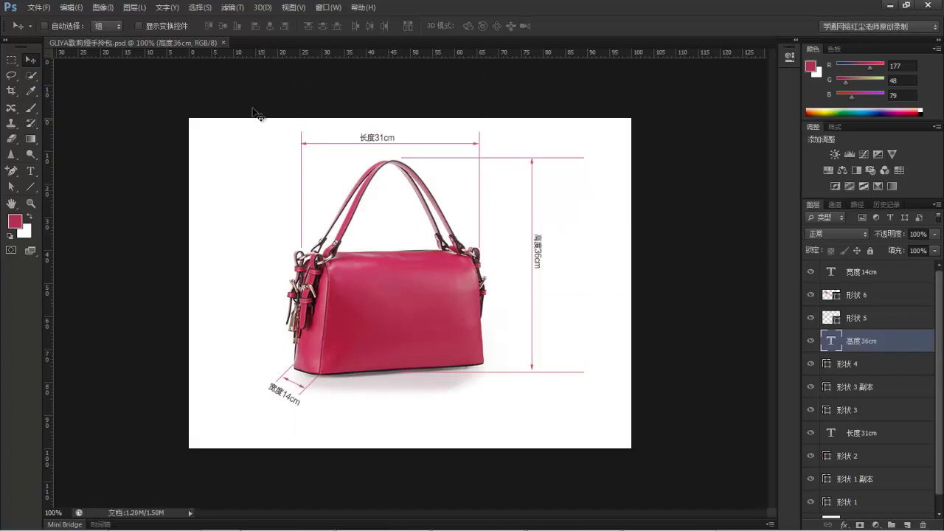
{"action": "left_click", "coordinate": [224, 42]}
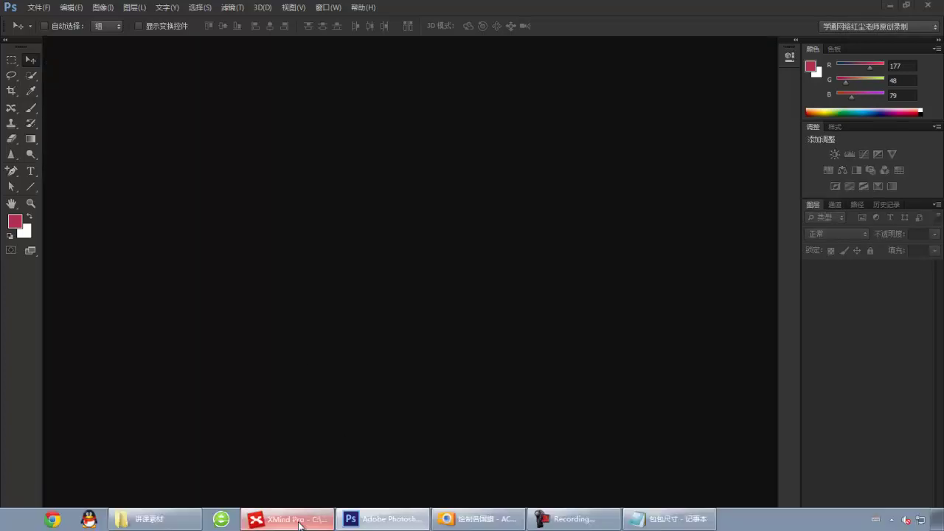
- Switch to the XMind course outline and select topic 4 about making a jeans pocket with the shape tools
{"action": "left_click", "coordinate": [300, 525]}
{"action": "left_click", "coordinate": [516, 364]}
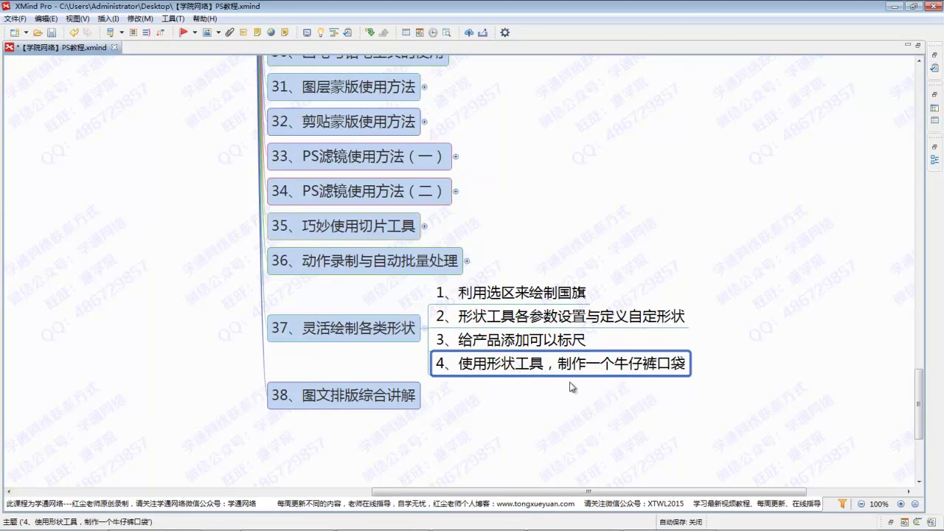
- Switch to Photoshop and create a 1000 × 1000 pixel RGB document at 72 pixels/inch with a white background
{"action": "mouse_move", "coordinate": [531, 527]}
{"action": "left_click", "coordinate": [376, 518]}
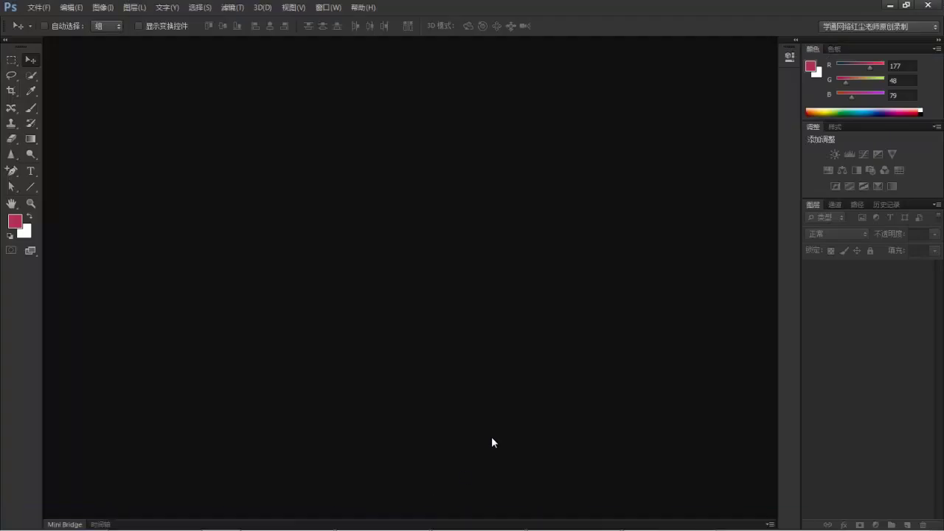
{"action": "left_click", "coordinate": [31, 187]}
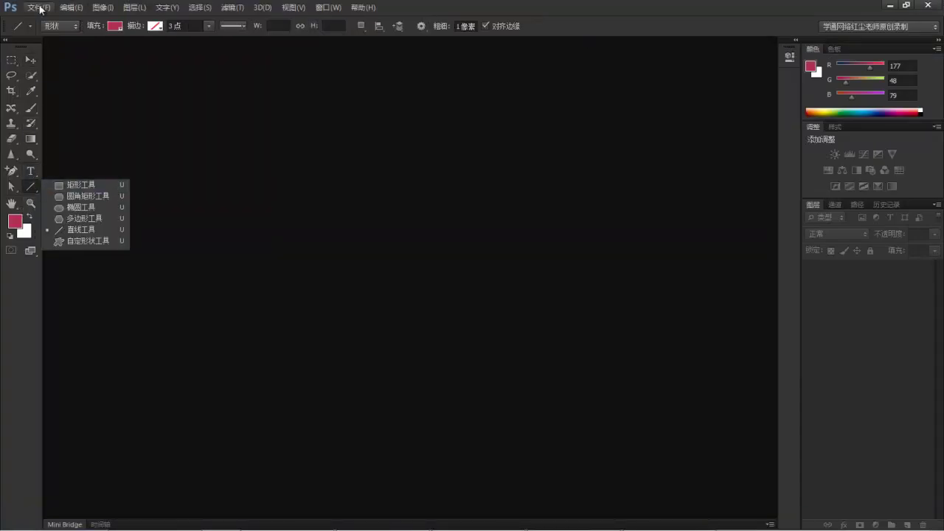
{"action": "left_click", "coordinate": [38, 8]}
{"action": "left_click", "coordinate": [43, 21]}
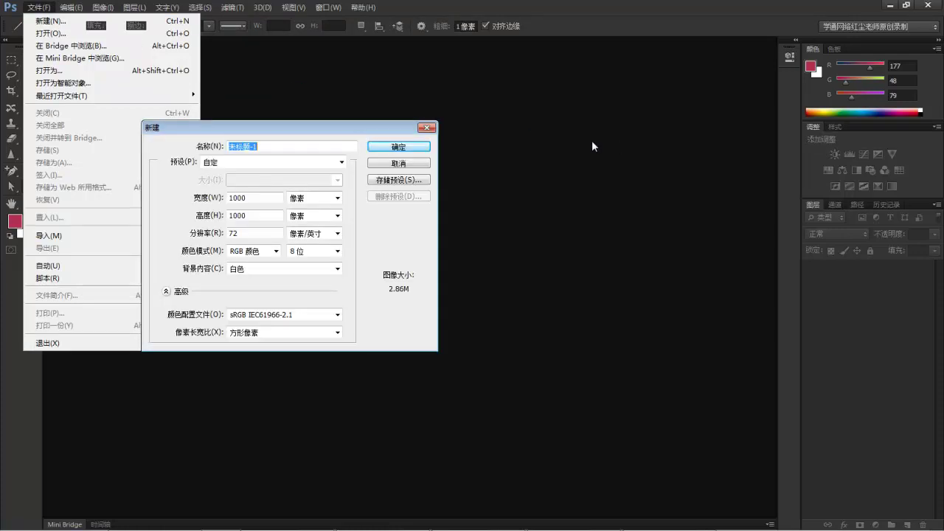
{"action": "left_click", "coordinate": [392, 145]}
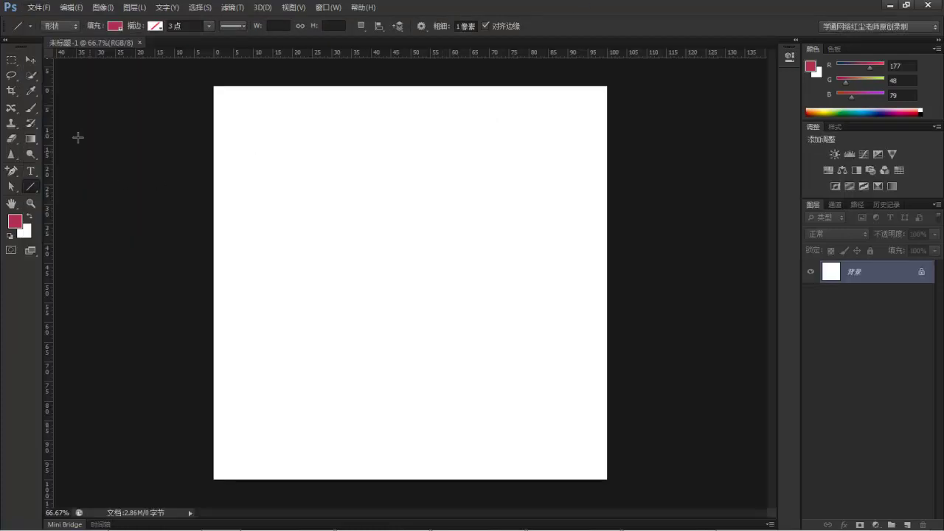
{"action": "left_click", "coordinate": [347, 440]}
- Switch to the 讲课素材 folder and open the pocket reference image 口袋效果2 in ACDSee
{"action": "mouse_move", "coordinate": [188, 514]}
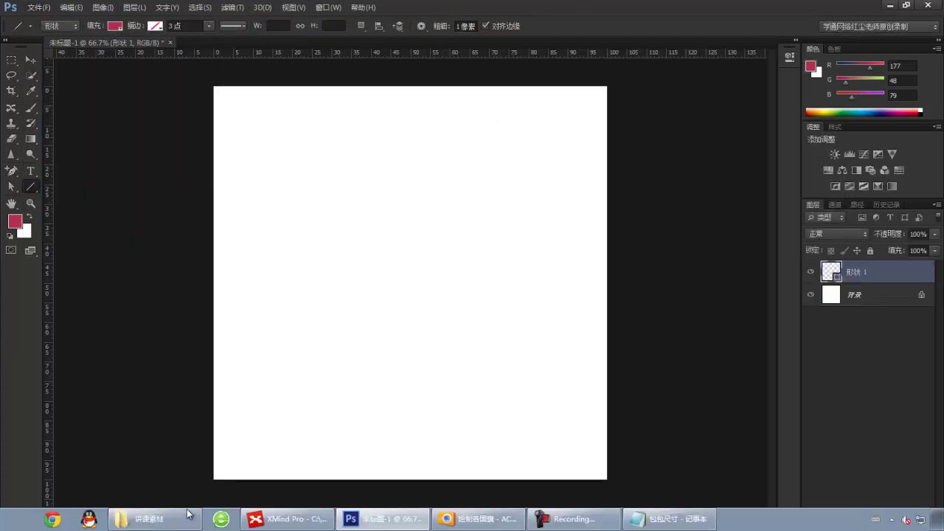
{"action": "left_click", "coordinate": [155, 518]}
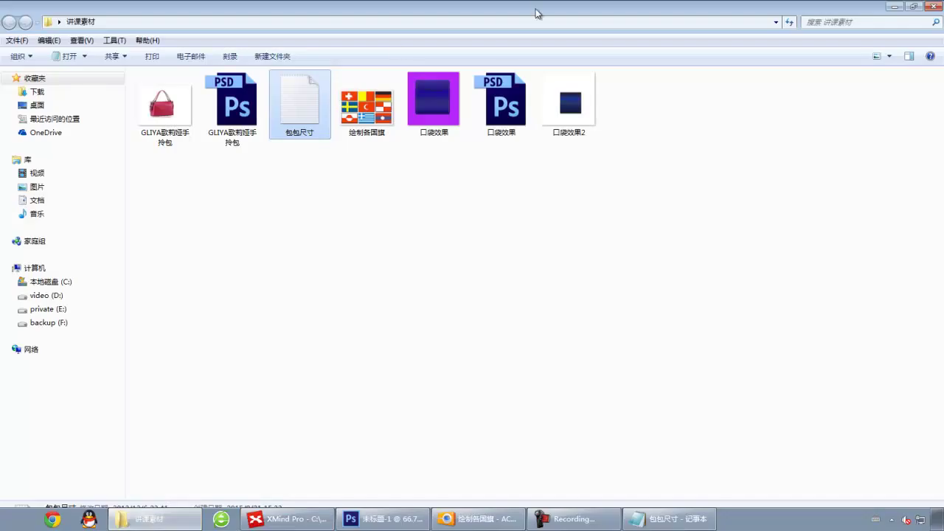
{"action": "left_click", "coordinate": [595, 101]}
{"action": "double_click", "coordinate": [595, 101]}
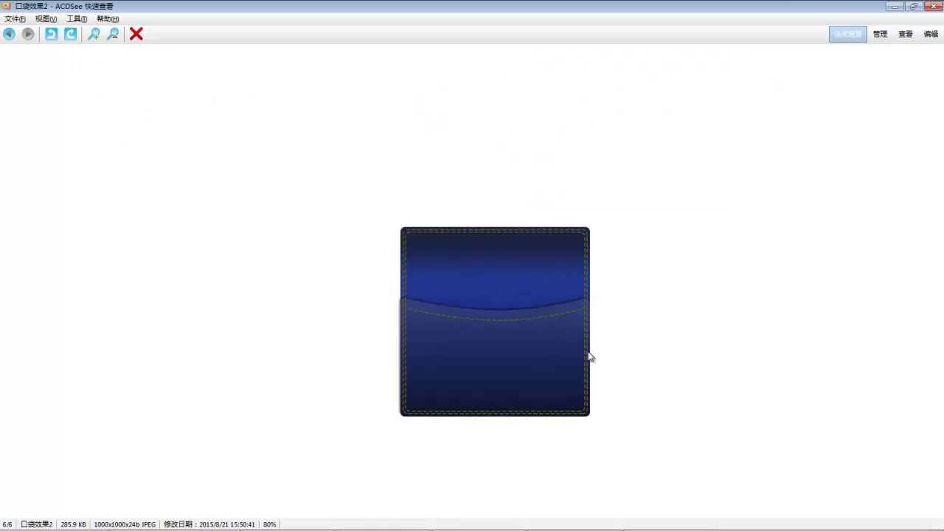
{"action": "mouse_move", "coordinate": [576, 243]}
{"action": "left_mouse_down"}
{"action": "mouse_move", "coordinate": [579, 275]}
{"action": "mouse_move", "coordinate": [560, 259]}
{"action": "left_mouse_up"}
{"action": "mouse_move", "coordinate": [478, 291]}
{"action": "left_mouse_down"}
{"action": "mouse_move", "coordinate": [545, 329]}
{"action": "mouse_move", "coordinate": [591, 292]}
{"action": "mouse_move", "coordinate": [429, 284]}
{"action": "mouse_move", "coordinate": [391, 315]}
{"action": "left_mouse_up"}
{"action": "mouse_move", "coordinate": [499, 393]}
{"action": "left_mouse_down"}
{"action": "mouse_move", "coordinate": [466, 414]}
{"action": "mouse_move", "coordinate": [487, 395]}
{"action": "mouse_move", "coordinate": [447, 402]}
{"action": "left_mouse_up"}
{"action": "key", "text": "Escape"}
{"action": "left_click_drag", "start_coordinate": [394, 219], "coordinate": [415, 239]}
{"action": "left_click_drag", "start_coordinate": [583, 226], "coordinate": [587, 242]}
{"action": "mouse_move", "coordinate": [595, 394]}
{"action": "left_mouse_down"}
{"action": "mouse_move", "coordinate": [590, 424]}
{"action": "mouse_move", "coordinate": [573, 391]}
{"action": "left_mouse_up"}
{"action": "key", "text": "Escape"}
- Switch back to the new Photoshop document and choose the Rounded Rectangle tool
{"action": "mouse_move", "coordinate": [450, 525]}
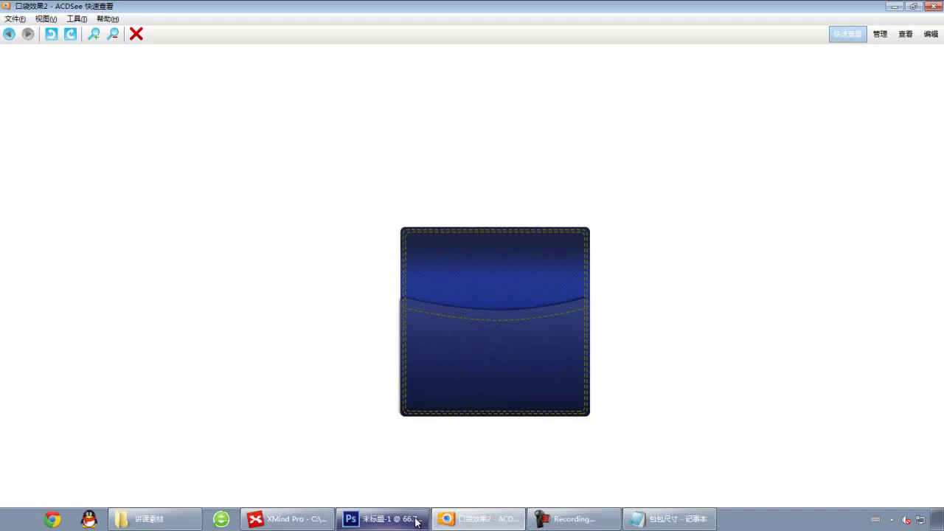
{"action": "left_click", "coordinate": [432, 521]}
{"action": "right_click", "coordinate": [33, 186]}
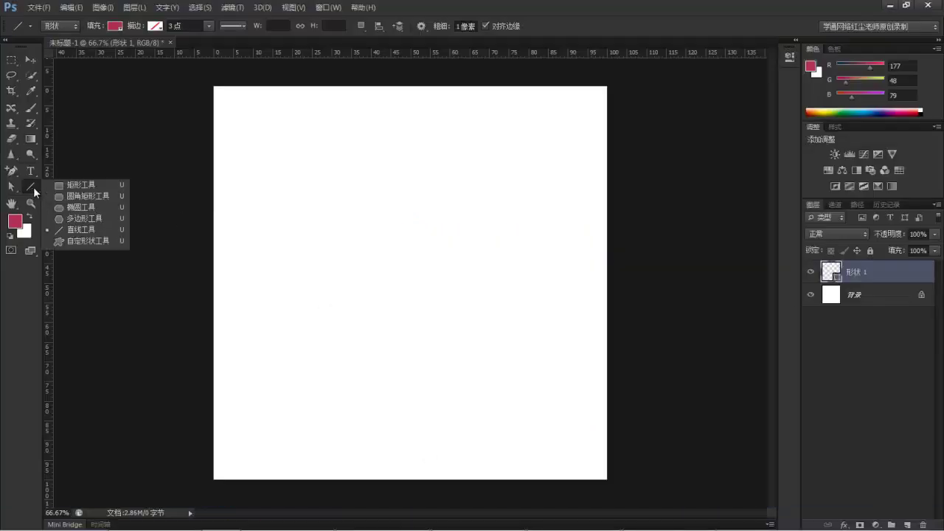
{"action": "left_click", "coordinate": [93, 197]}
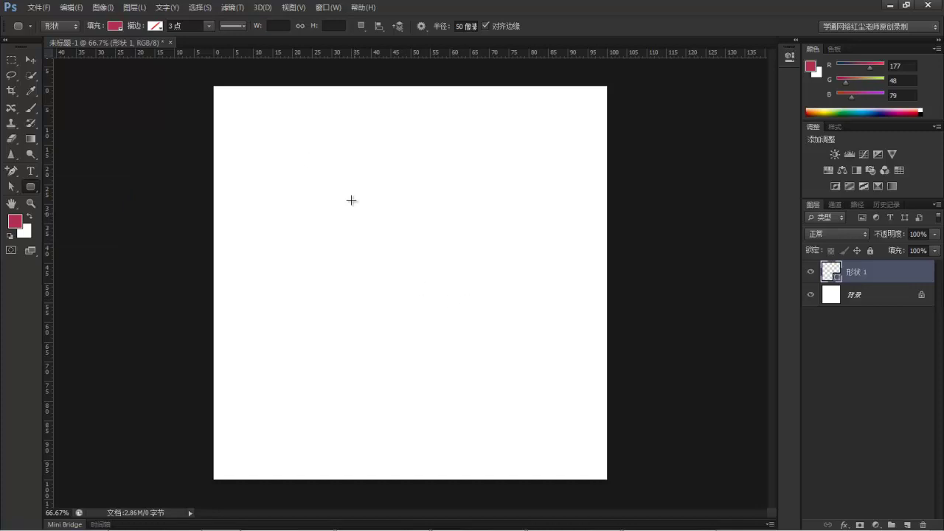
{"action": "mouse_move", "coordinate": [302, 525]}
{"action": "left_click", "coordinate": [155, 519]}
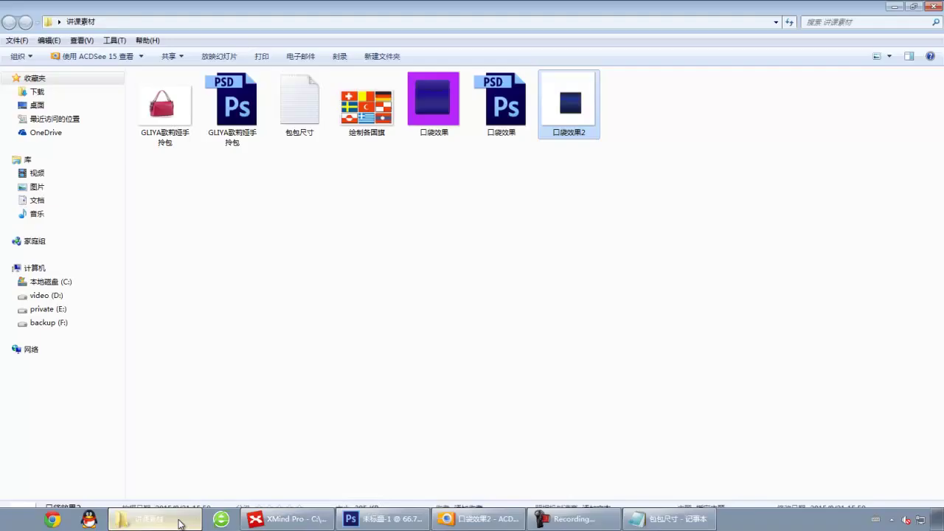
{"action": "mouse_move", "coordinate": [373, 526]}
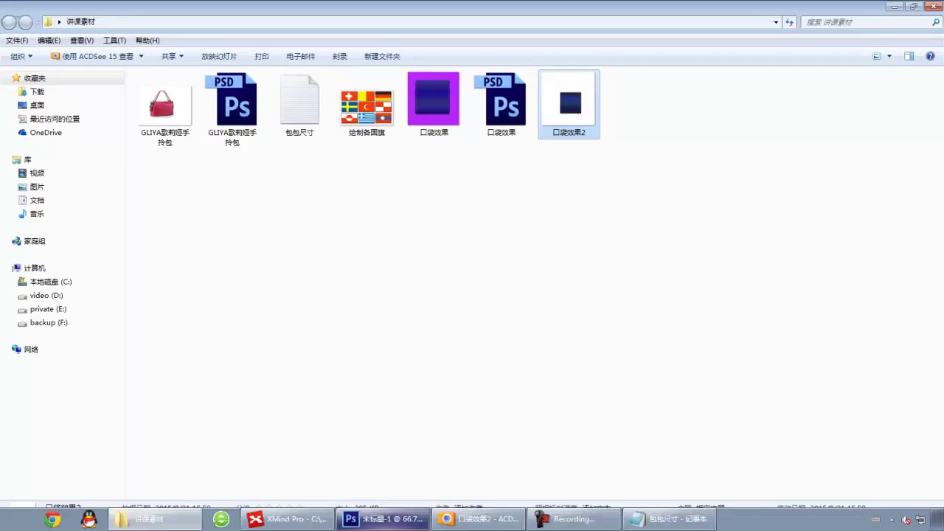
{"action": "left_click", "coordinate": [413, 521]}
{"action": "left_click_drag", "start_coordinate": [287, 223], "coordinate": [510, 382]}
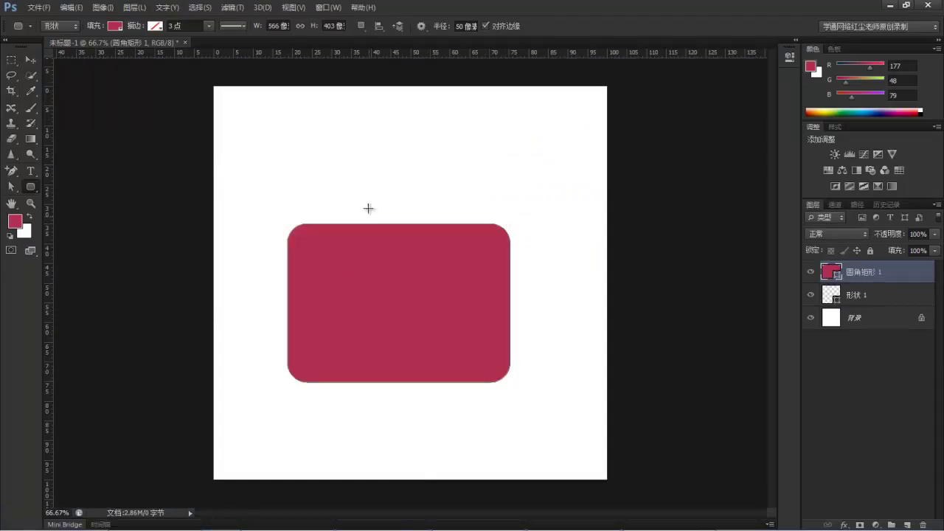
{"action": "mouse_move", "coordinate": [283, 30]}
{"action": "left_mouse_down"}
{"action": "mouse_move", "coordinate": [252, 17]}
{"action": "mouse_move", "coordinate": [302, 36]}
{"action": "left_mouse_up"}
{"action": "left_click_drag", "start_coordinate": [443, 194], "coordinate": [450, 192]}
{"action": "key", "text": "Escape"}
{"action": "key", "text": "ctrl+z"}
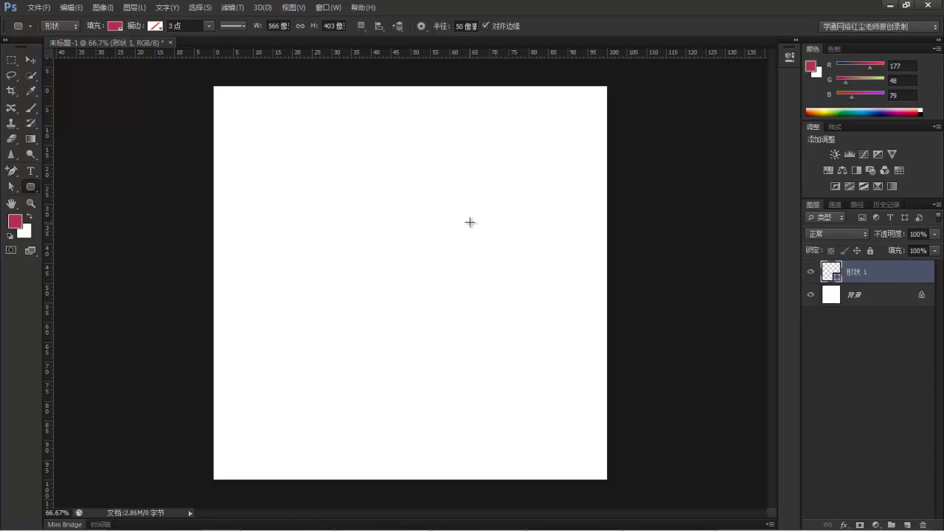
- Create a 400 × 400 px rounded rectangle with a 50 px corner radius
{"action": "left_click", "coordinate": [444, 262]}
{"action": "left_click_drag", "start_coordinate": [446, 165], "coordinate": [418, 172]}
{"action": "type", "text": "400 像素"}
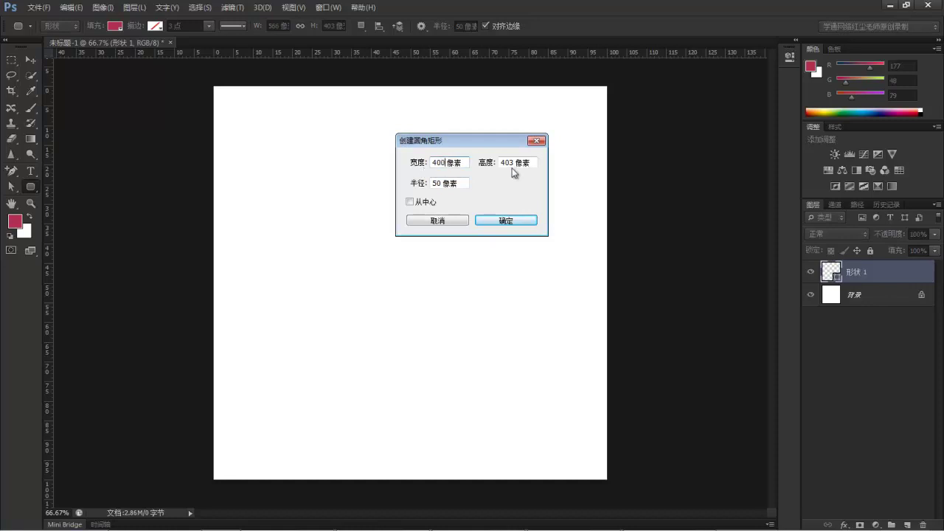
{"action": "left_click_drag", "start_coordinate": [517, 162], "coordinate": [485, 167]}
{"action": "type", "text": "400"}
{"action": "left_click", "coordinate": [505, 221]}
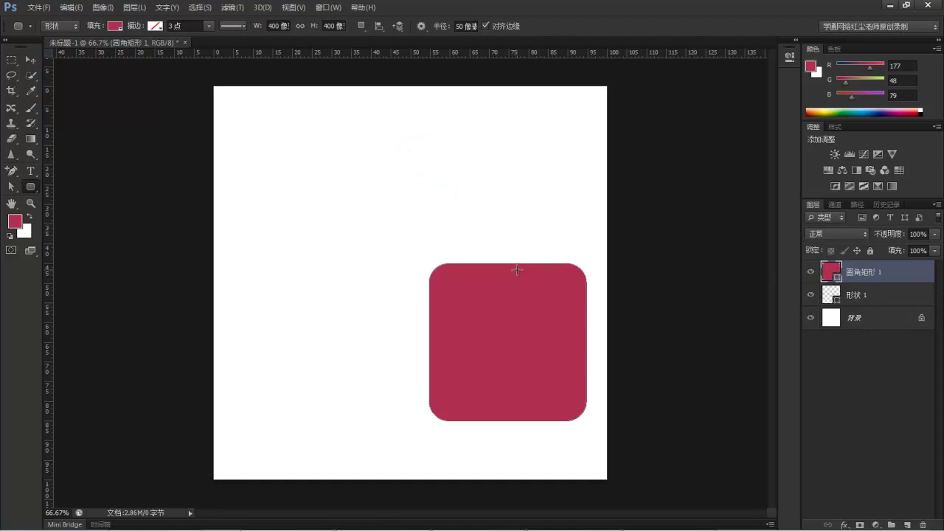
{"action": "mouse_move", "coordinate": [449, 253]}
{"action": "left_mouse_down"}
{"action": "mouse_move", "coordinate": [437, 242]}
{"action": "mouse_move", "coordinate": [391, 264]}
{"action": "left_mouse_up"}
{"action": "left_click_drag", "start_coordinate": [569, 247], "coordinate": [586, 248]}
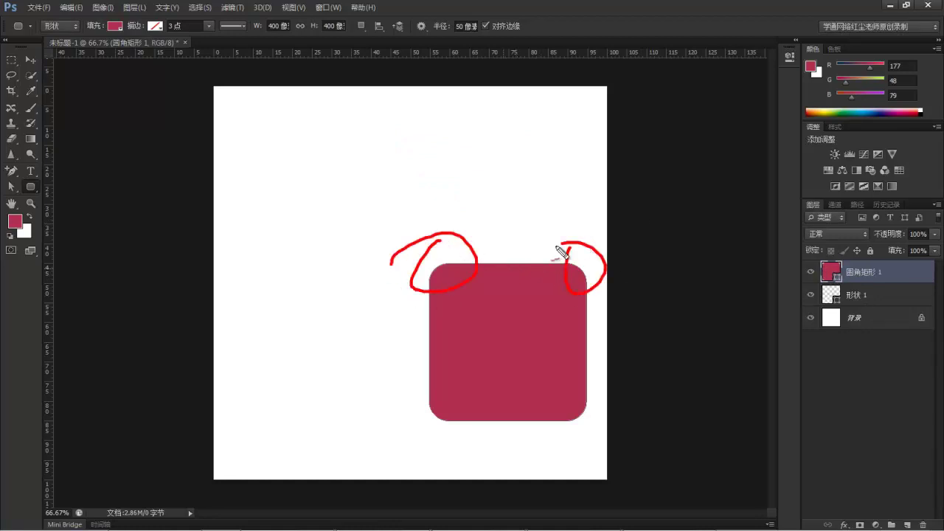
{"action": "key", "text": "Escape"}
- Set the corner radius to 10 px and delete both the rounded rectangle layer and the empty 形状 1 layer
{"action": "left_click", "coordinate": [462, 28]}
{"action": "key", "text": "Return"}
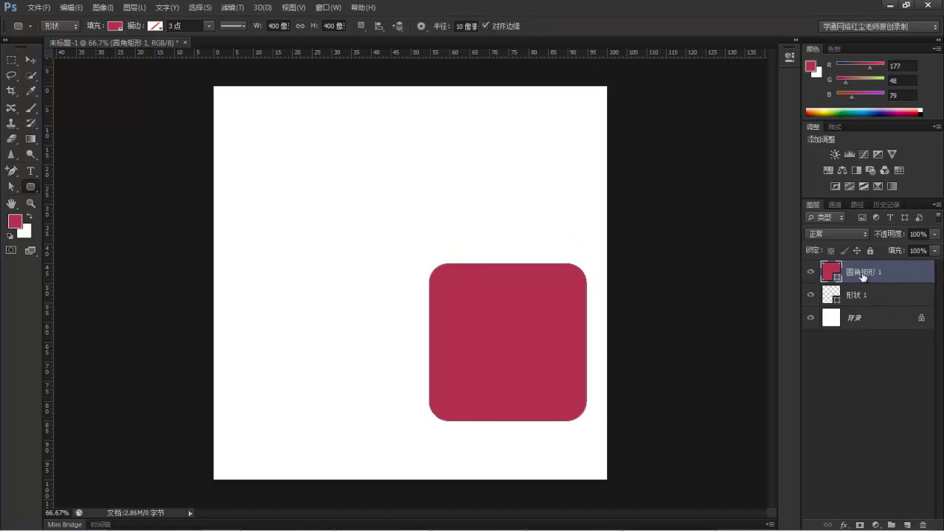
{"action": "key", "text": "Delete"}
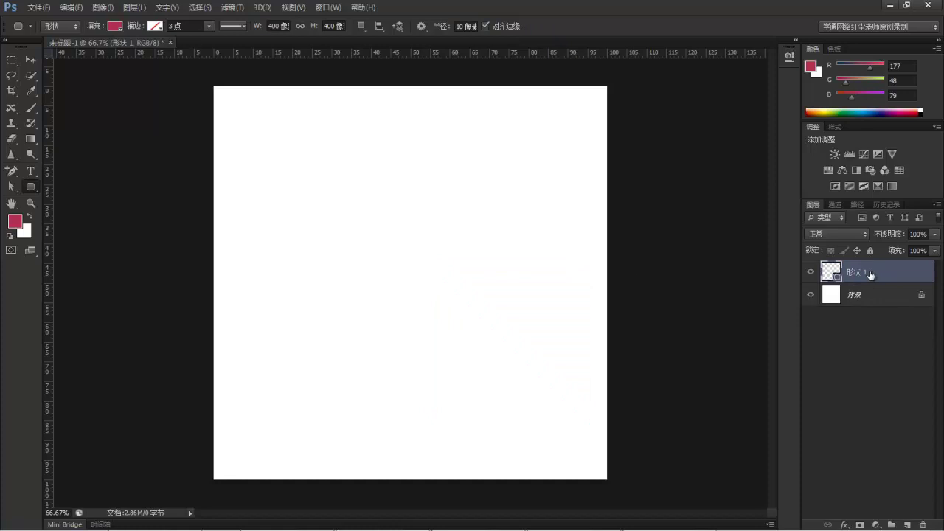
{"action": "key", "text": "Delete"}
- Create a 400 × 400 px rounded rectangle with a 10 px radius near the middle of the canvas
{"action": "left_click", "coordinate": [329, 253]}
{"action": "left_click", "coordinate": [437, 164]}
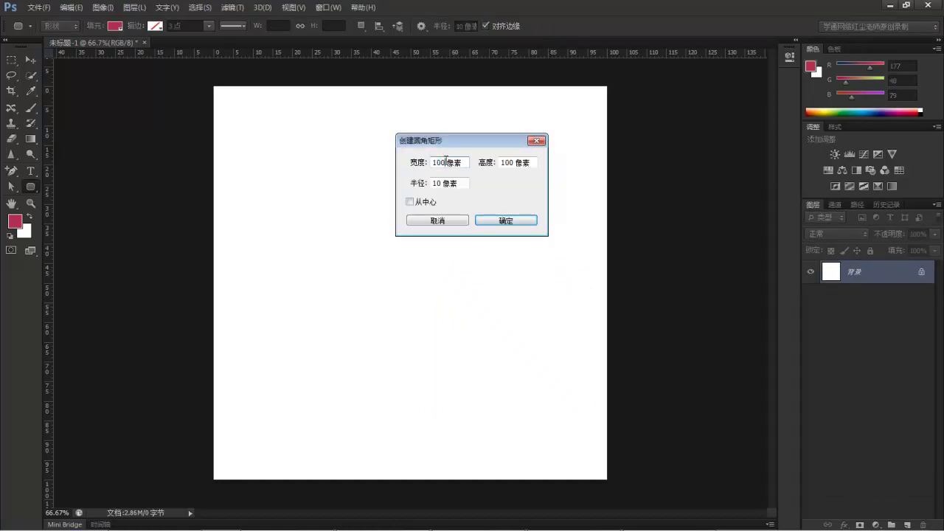
{"action": "type", "text": "400"}
{"action": "double_click", "coordinate": [508, 163]}
{"action": "type", "text": "400"}
{"action": "left_click", "coordinate": [505, 220]}
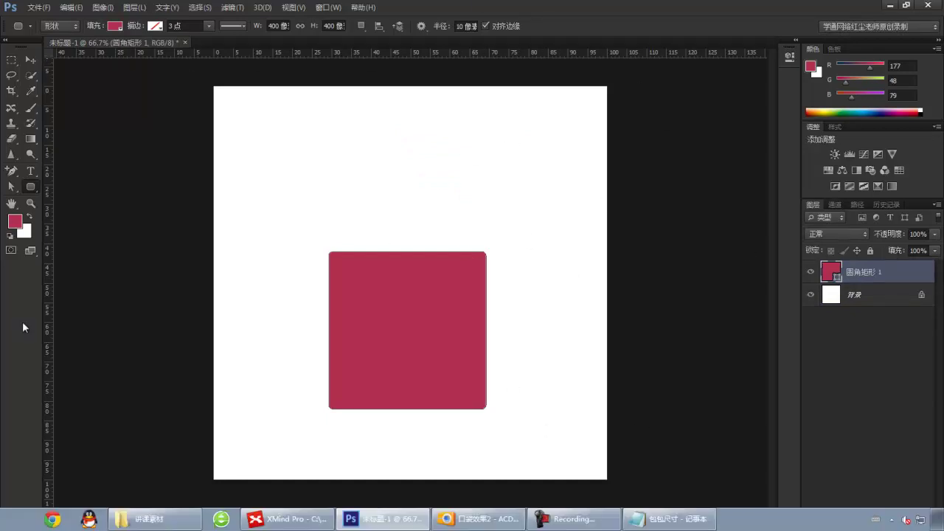
- Fill the rounded rectangle with the linear gradient preset running from white through blue to dark navy
{"action": "left_click", "coordinate": [113, 27]}
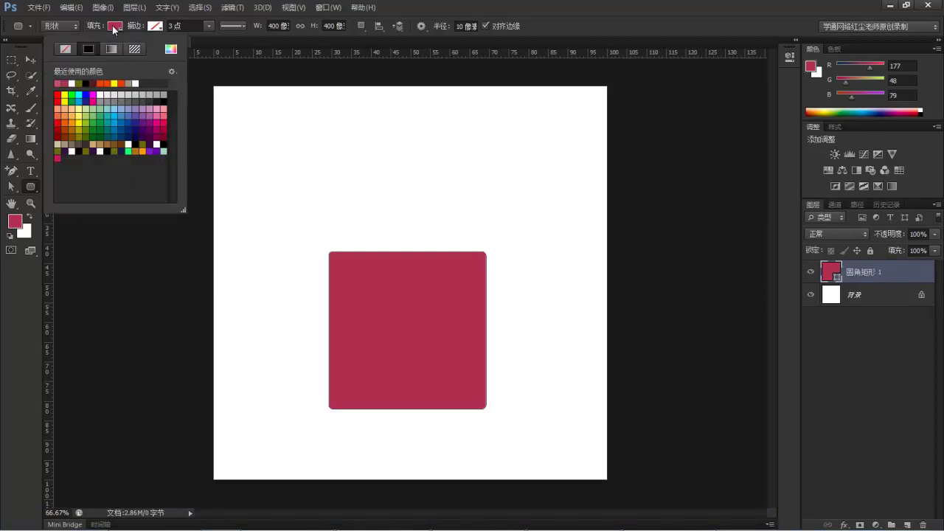
{"action": "left_click", "coordinate": [111, 49]}
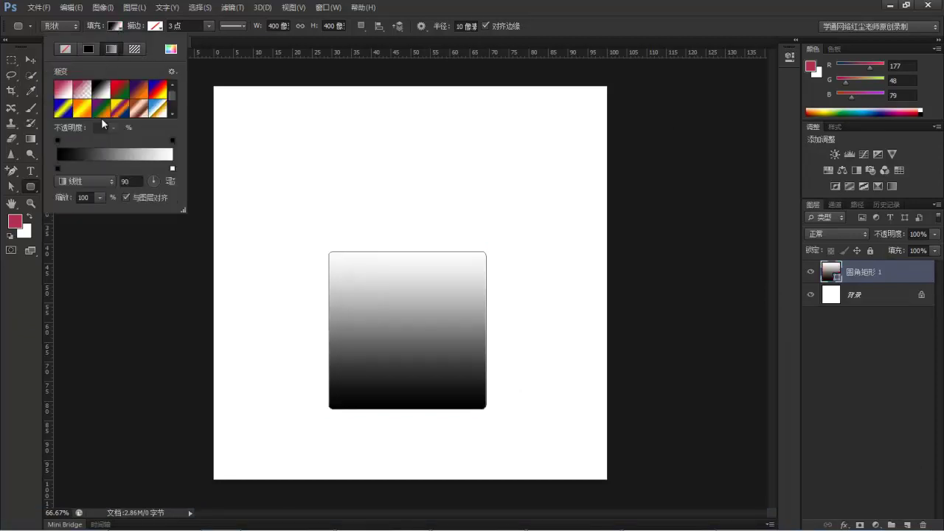
{"action": "left_click_drag", "start_coordinate": [174, 95], "coordinate": [172, 114]}
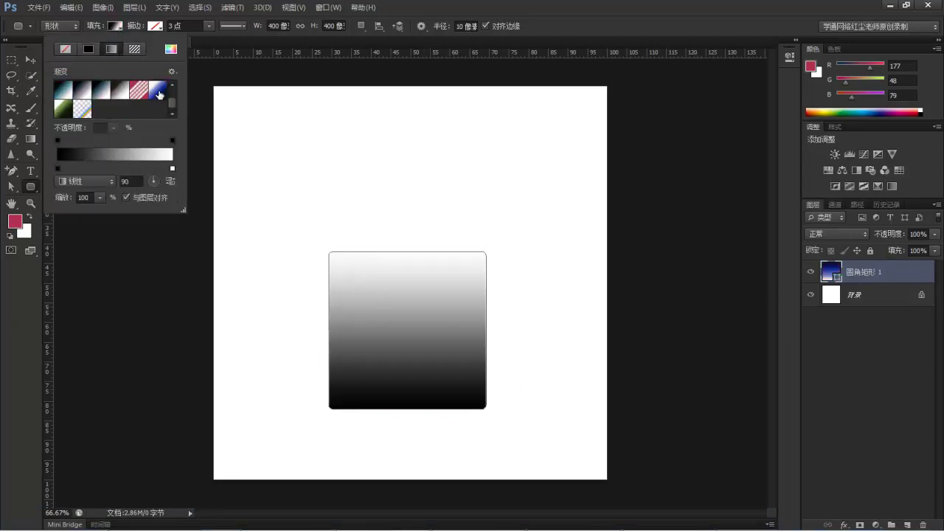
{"action": "left_click", "coordinate": [158, 93]}
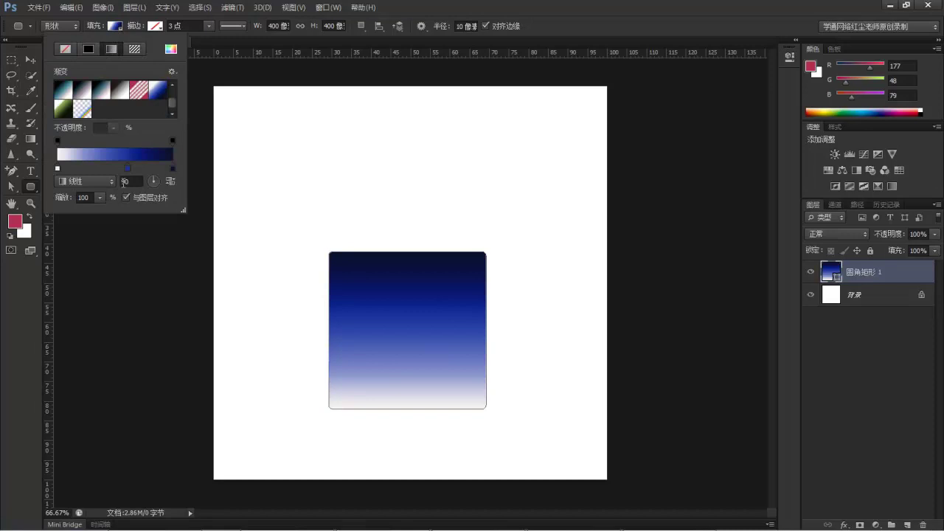
- Recolour the gradient's end stops, setting the white one to #4a67e2 and the dark navy one to #192970
{"action": "double_click", "coordinate": [59, 169]}
{"action": "left_click", "coordinate": [553, 316]}
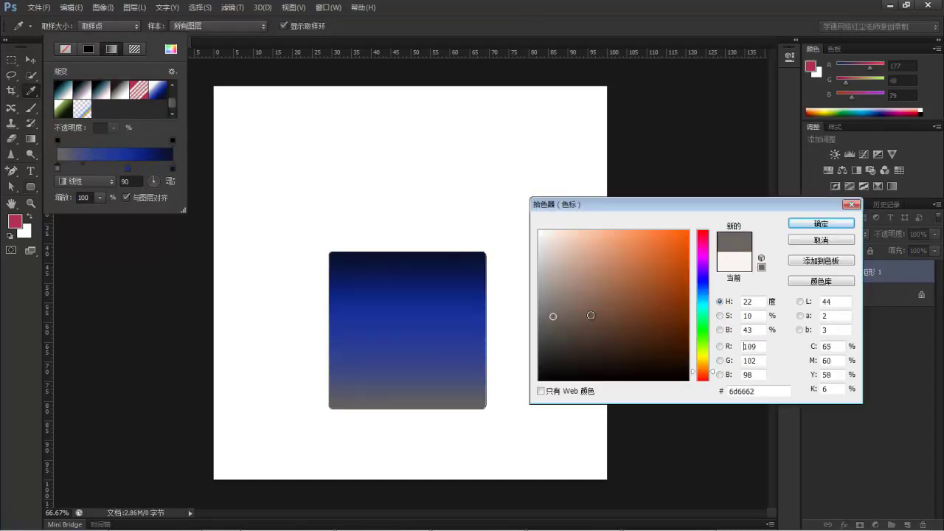
{"action": "left_click", "coordinate": [391, 293]}
{"action": "left_click", "coordinate": [650, 256]}
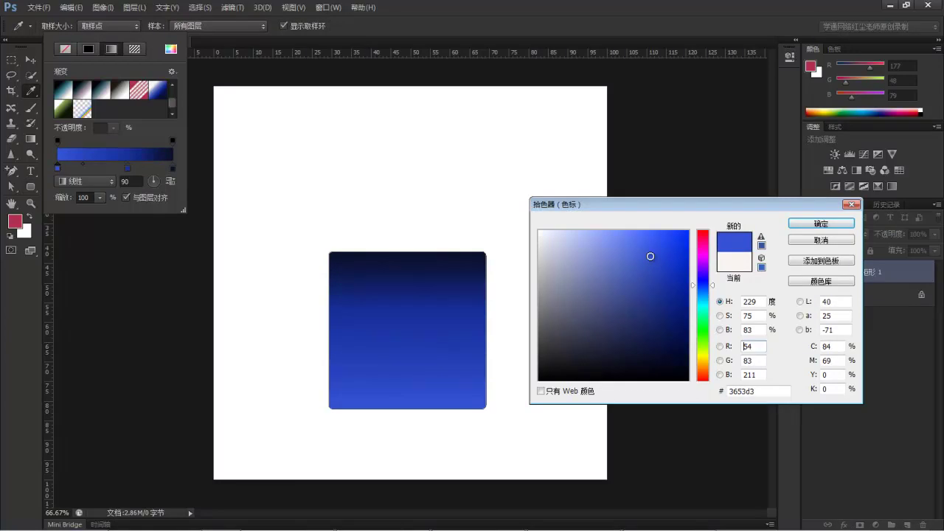
{"action": "left_click_drag", "start_coordinate": [637, 254], "coordinate": [641, 248]}
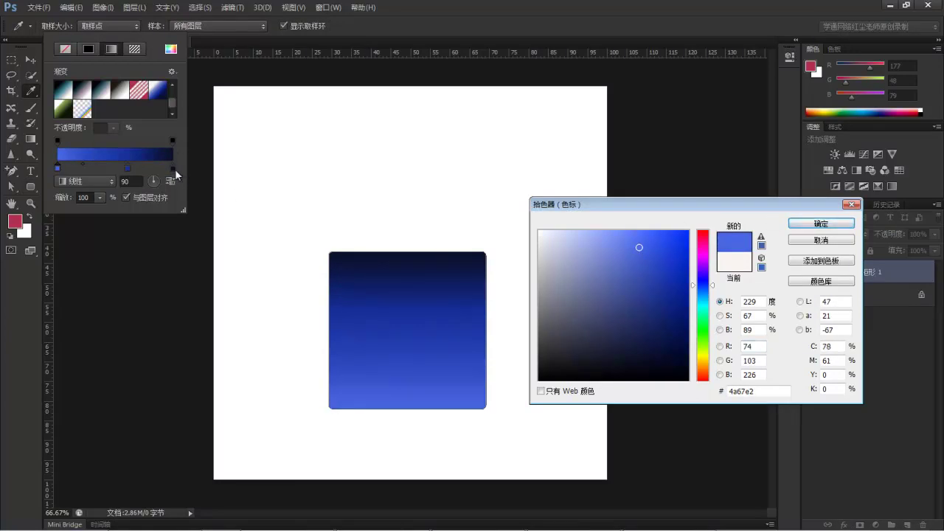
{"action": "left_click", "coordinate": [804, 224]}
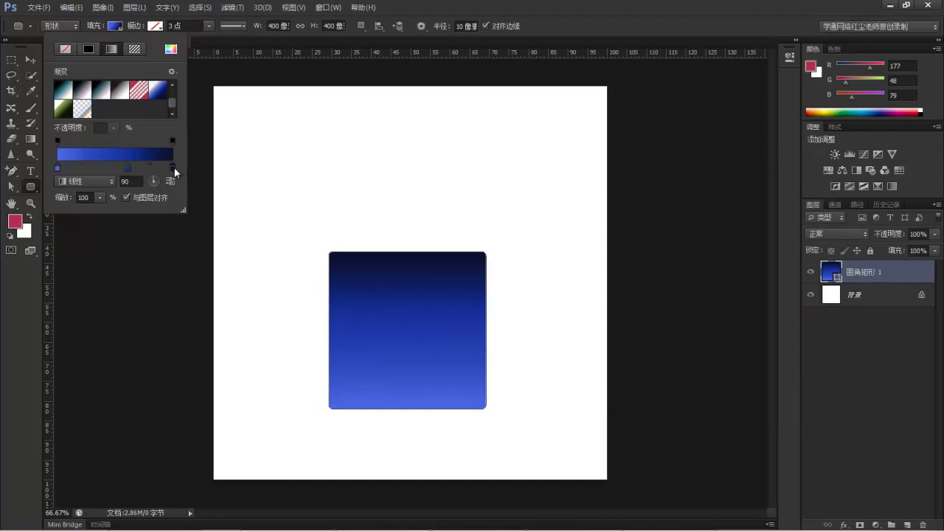
{"action": "double_click", "coordinate": [173, 169]}
{"action": "left_click_drag", "start_coordinate": [656, 335], "coordinate": [654, 314]}
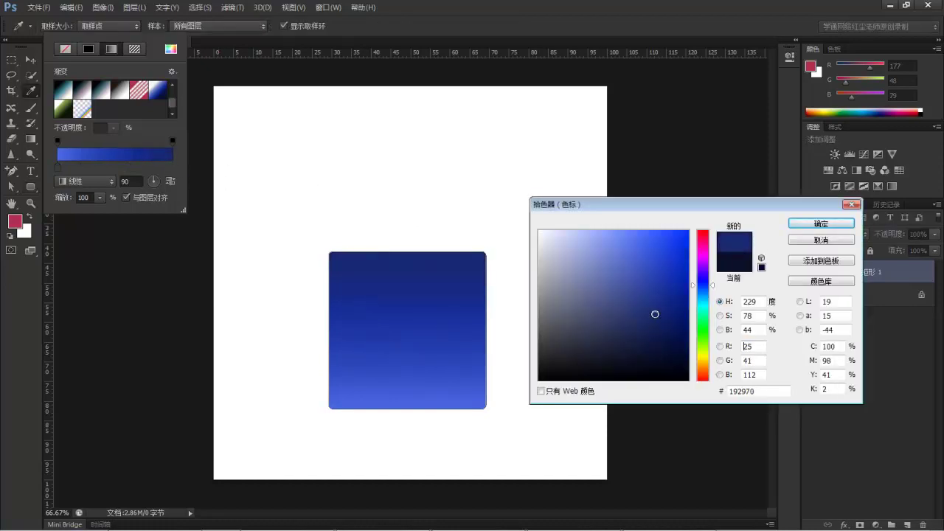
{"action": "left_click", "coordinate": [810, 224]}
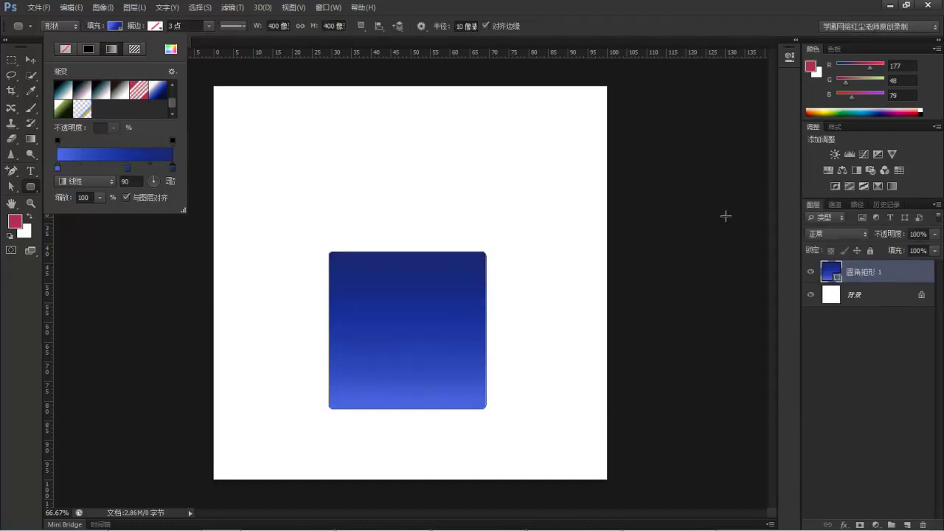
- Rearrange the gradient stops so dark blue sits at both ends with a purple #7639f2 stop in the middle
{"action": "left_click_drag", "start_coordinate": [58, 169], "coordinate": [120, 171]}
{"action": "double_click", "coordinate": [173, 169]}
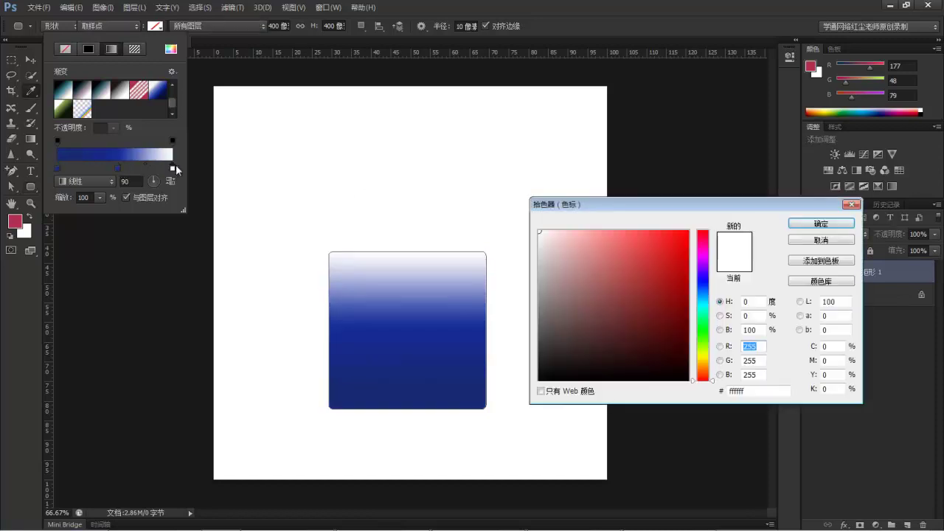
{"action": "mouse_move", "coordinate": [577, 255]}
{"action": "left_mouse_down"}
{"action": "mouse_move", "coordinate": [516, 385]}
{"action": "mouse_move", "coordinate": [690, 263]}
{"action": "left_mouse_up"}
{"action": "mouse_move", "coordinate": [706, 300]}
{"action": "left_mouse_down"}
{"action": "mouse_move", "coordinate": [706, 272]}
{"action": "mouse_move", "coordinate": [659, 239]}
{"action": "mouse_move", "coordinate": [600, 232]}
{"action": "mouse_move", "coordinate": [654, 238]}
{"action": "left_mouse_up"}
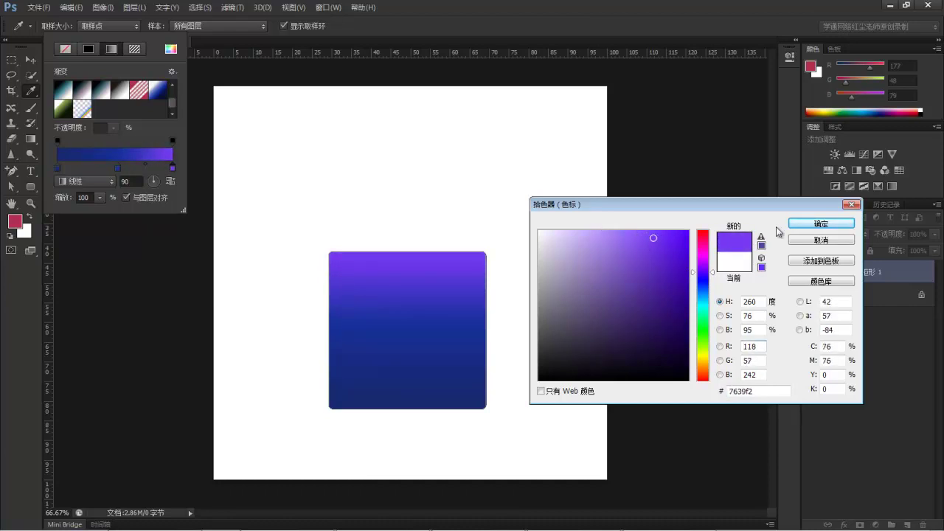
{"action": "left_click", "coordinate": [801, 225]}
{"action": "left_click_drag", "start_coordinate": [171, 165], "coordinate": [136, 164]}
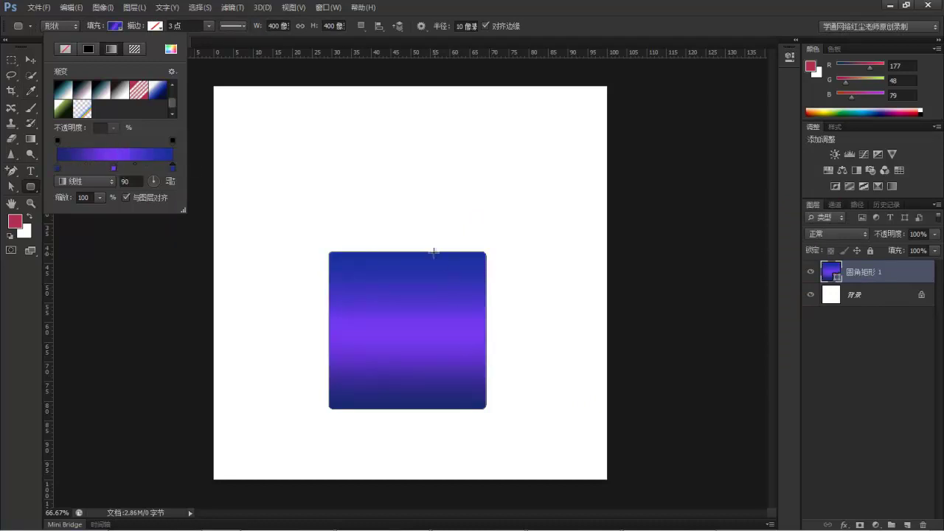
{"action": "left_click", "coordinate": [614, 20]}
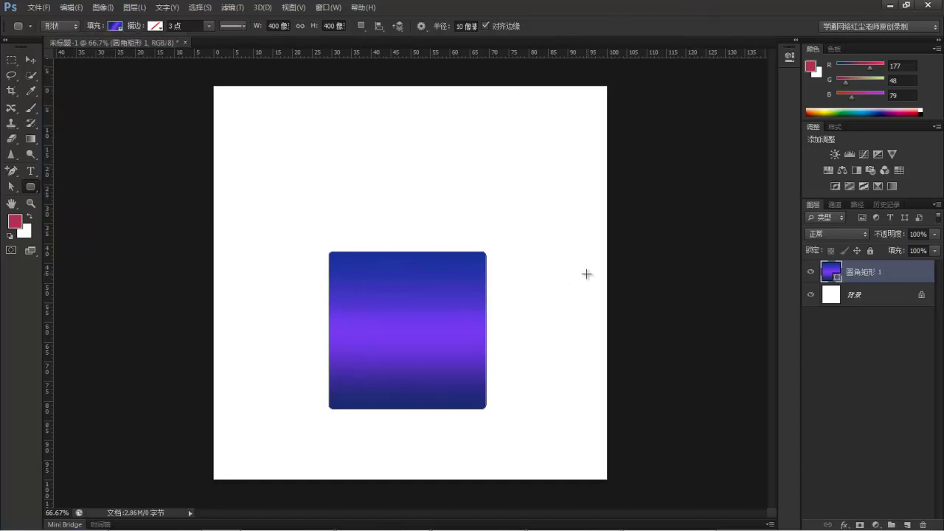
- Create a second rounded rectangle of 390 × 390 px with a 10 px radius, overlapping the gradient shape
{"action": "key", "text": "ctrl+plus"}
{"action": "left_click_drag", "start_coordinate": [772, 275], "coordinate": [772, 299]}
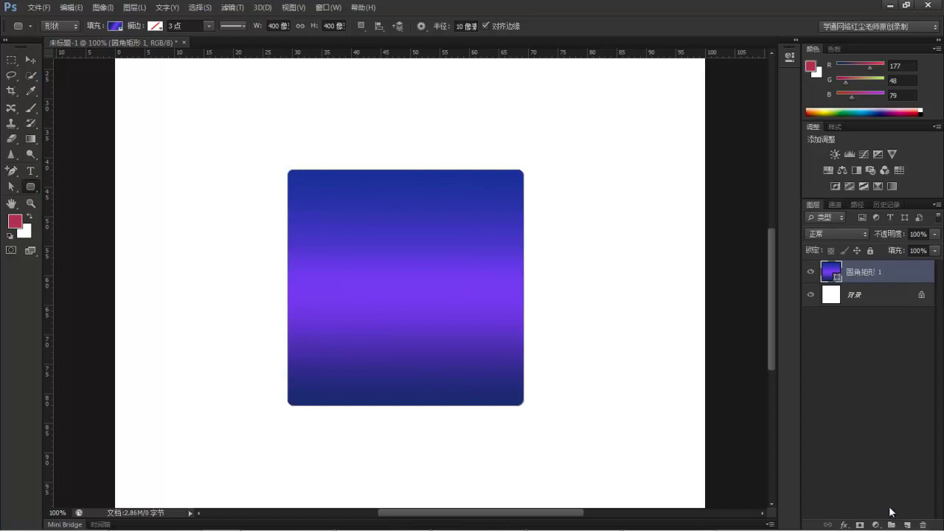
{"action": "right_click", "coordinate": [34, 190]}
{"action": "left_click", "coordinate": [83, 196]}
{"action": "left_click", "coordinate": [361, 123]}
{"action": "double_click", "coordinate": [439, 161]}
{"action": "type", "text": "390 像素"}
{"action": "double_click", "coordinate": [514, 162]}
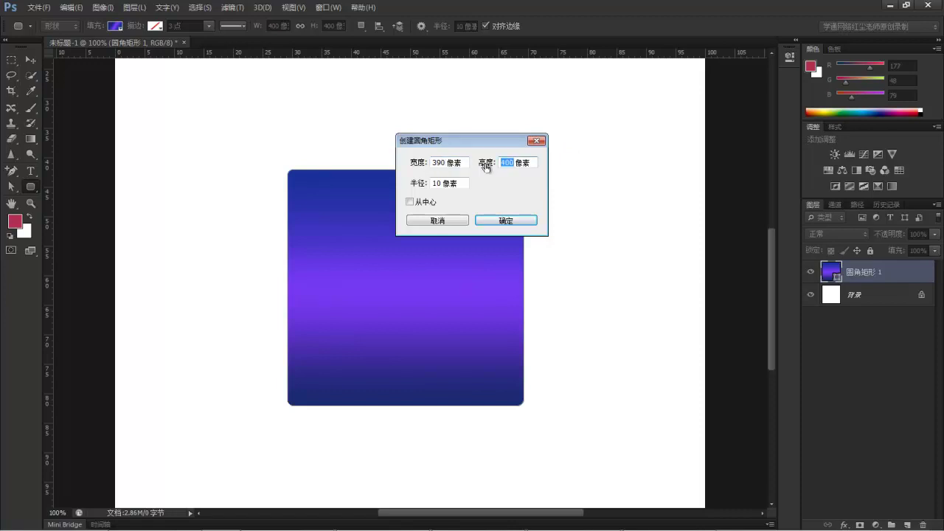
{"action": "type", "text": "390"}
{"action": "left_click", "coordinate": [507, 221]}
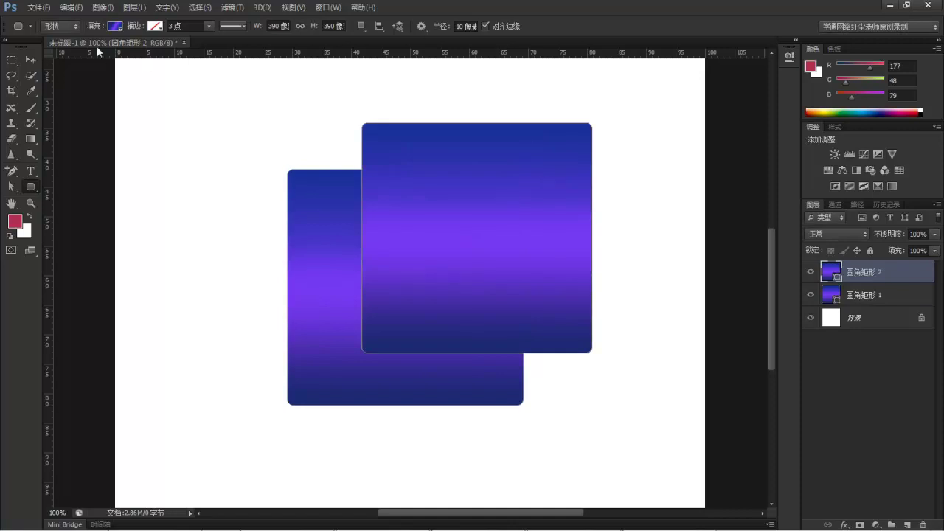
- Remove the smaller rounded rectangle's fill and give it a crimson dashed stroke
{"action": "left_click", "coordinate": [115, 27]}
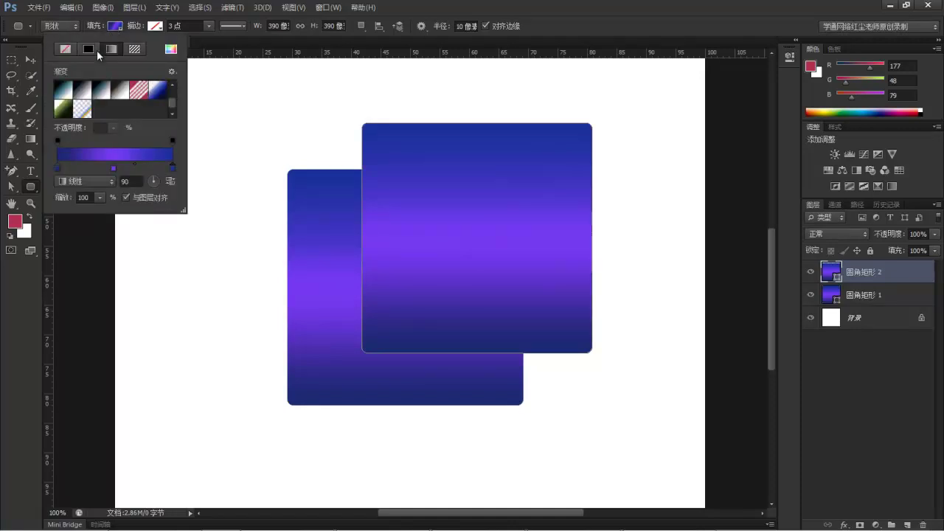
{"action": "left_click", "coordinate": [66, 49]}
{"action": "left_click", "coordinate": [153, 27]}
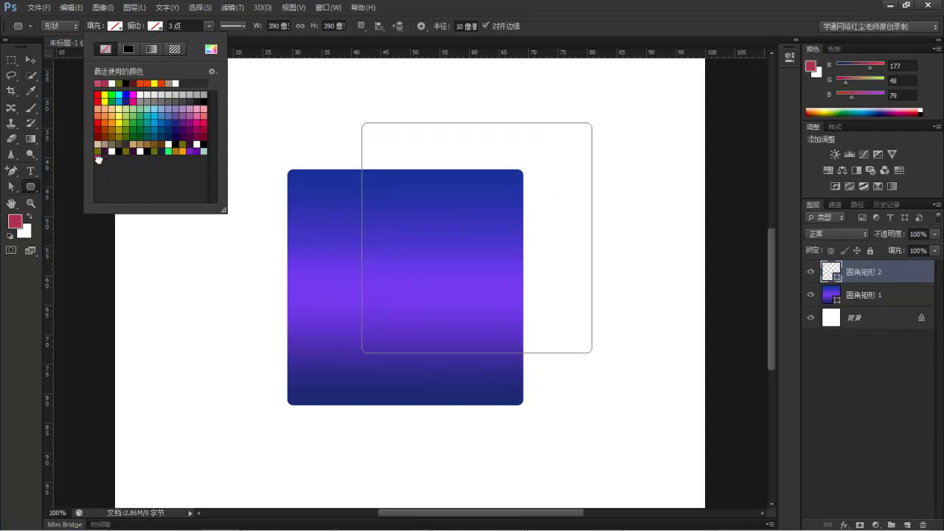
{"action": "left_click", "coordinate": [98, 157]}
{"action": "left_click", "coordinate": [237, 27]}
{"action": "left_click", "coordinate": [221, 78]}
{"action": "left_click", "coordinate": [563, 25]}
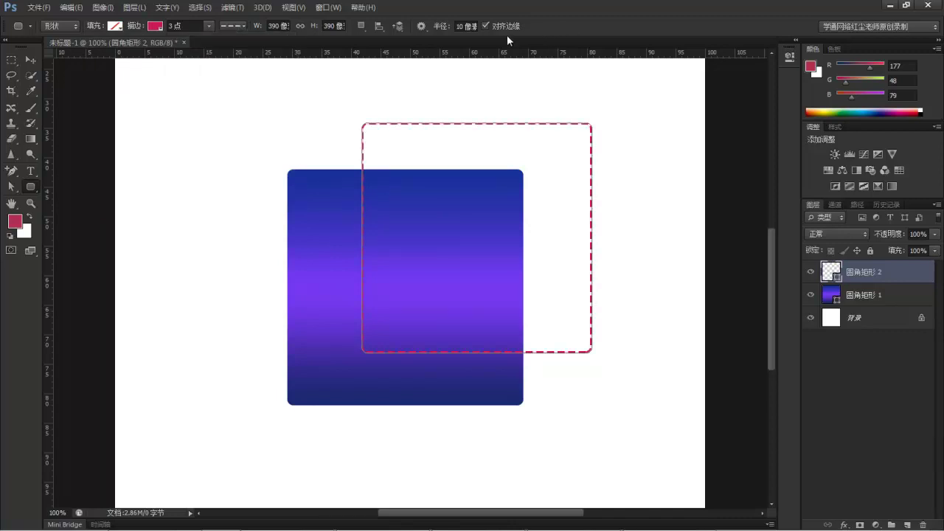
- Set the dashed outline's stroke width to 2 points and choose the Move tool
{"action": "left_click", "coordinate": [170, 25]}
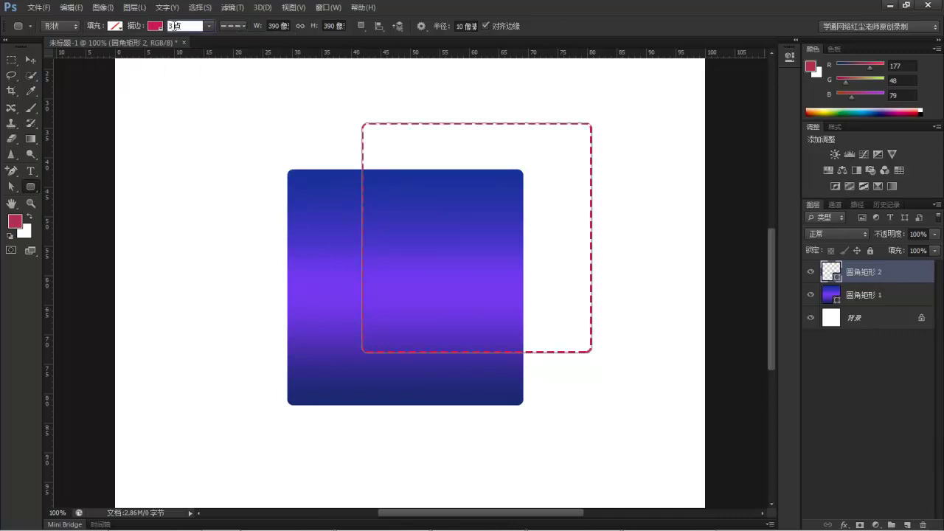
{"action": "key", "text": "Return"}
{"action": "left_click", "coordinate": [208, 26]}
{"action": "left_click_drag", "start_coordinate": [209, 40], "coordinate": [164, 26]}
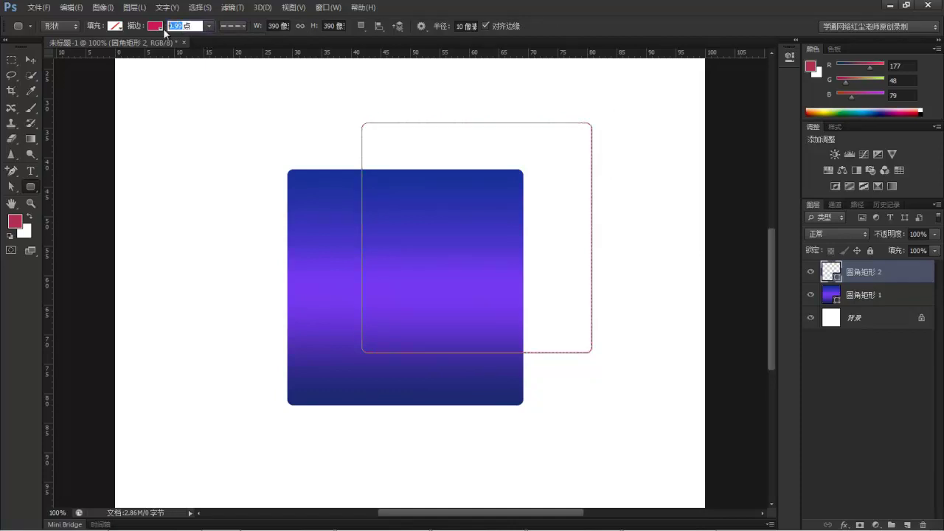
{"action": "type", "text": "2"}
{"action": "key", "text": "Return"}
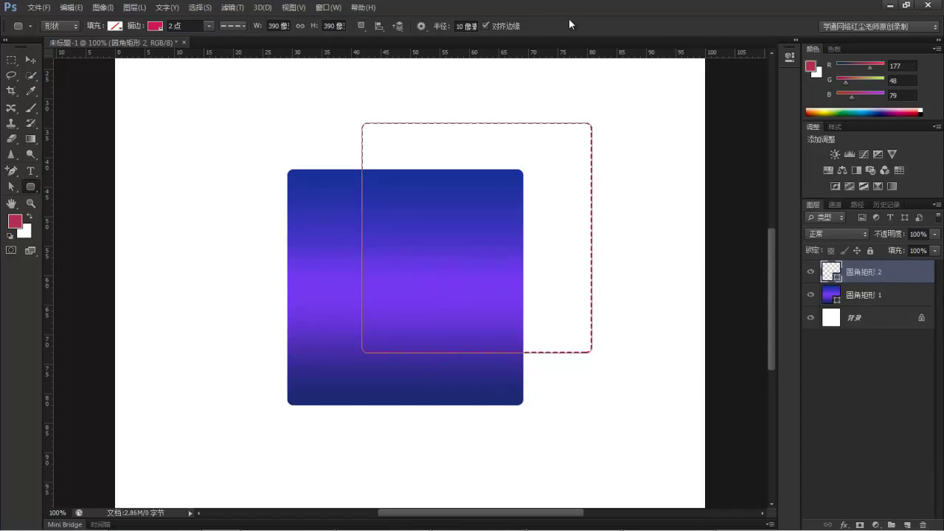
{"action": "key", "text": "v"}
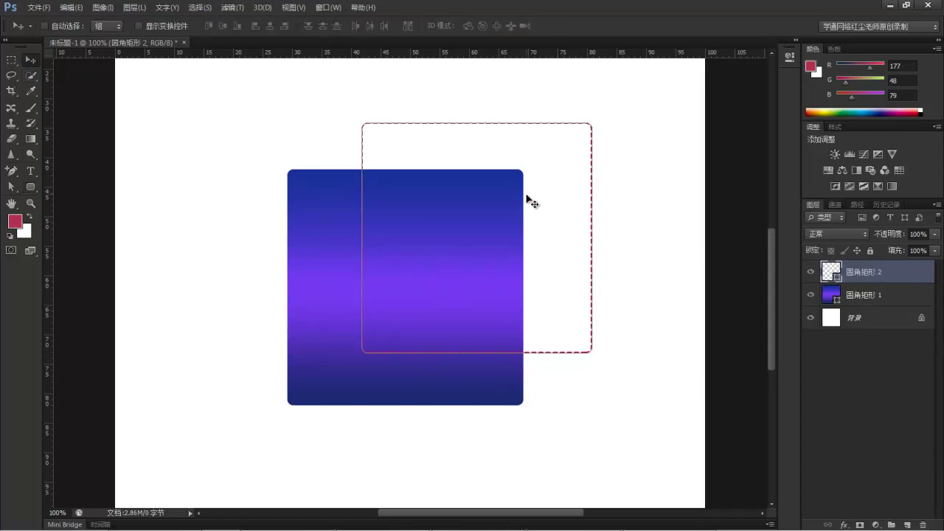
- Create a third rounded rectangle of 380 × 380 px with a 10 px radius, keeping the crimson dashed stroke
{"action": "left_click", "coordinate": [31, 186]}
{"action": "right_click", "coordinate": [36, 187]}
{"action": "left_click", "coordinate": [74, 196]}
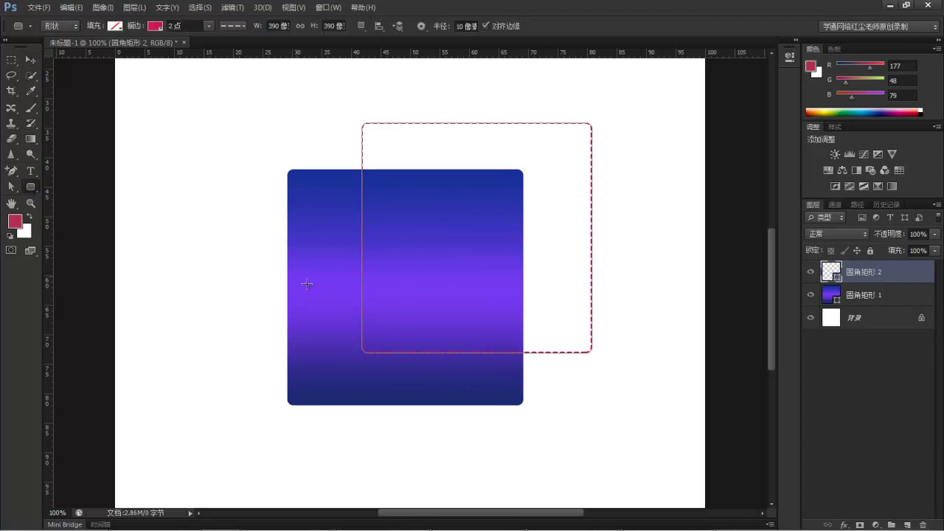
{"action": "left_click", "coordinate": [169, 222]}
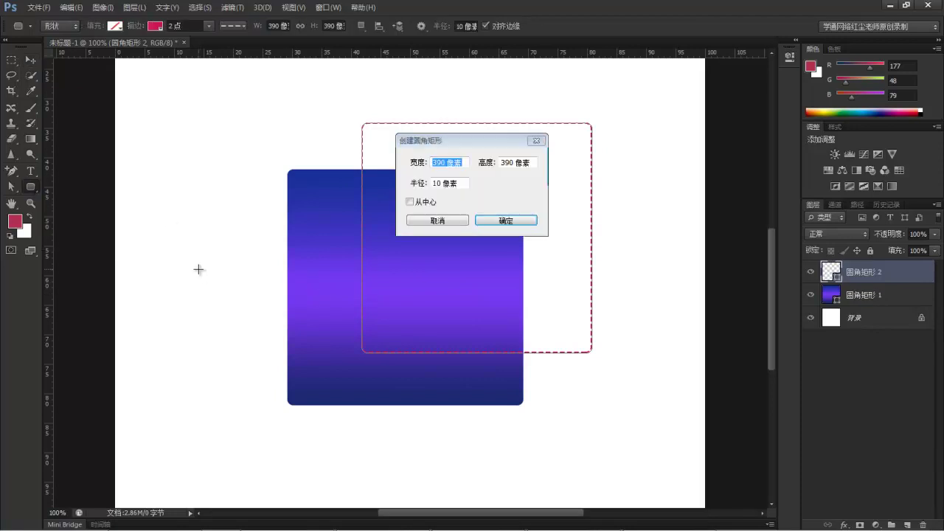
{"action": "left_click", "coordinate": [438, 162]}
{"action": "type", "text": "8"}
{"action": "left_click_drag", "start_coordinate": [509, 163], "coordinate": [505, 162]}
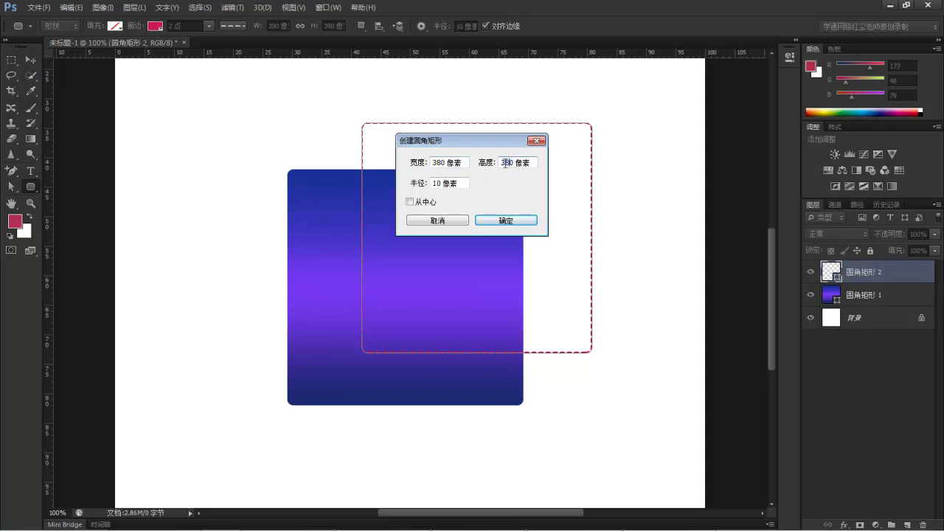
{"action": "left_click", "coordinate": [490, 219]}
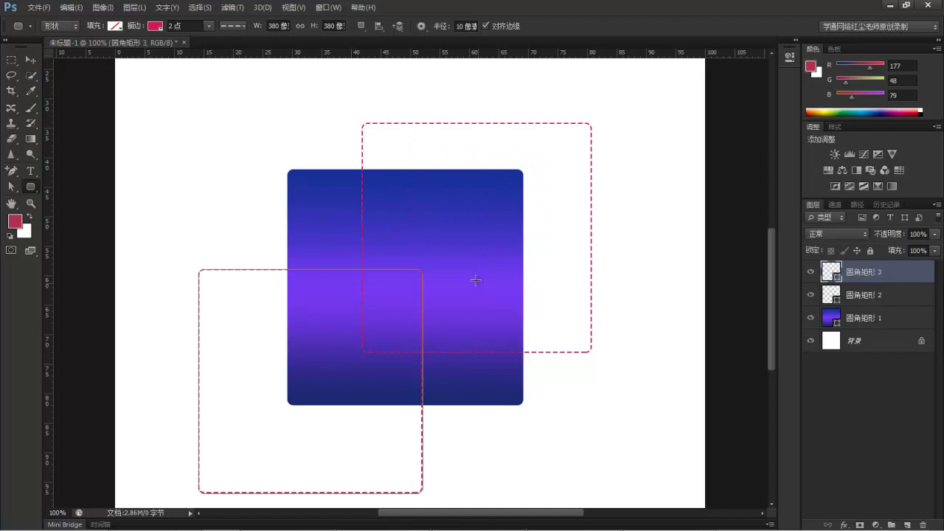
{"action": "left_click_drag", "start_coordinate": [370, 103], "coordinate": [338, 175]}
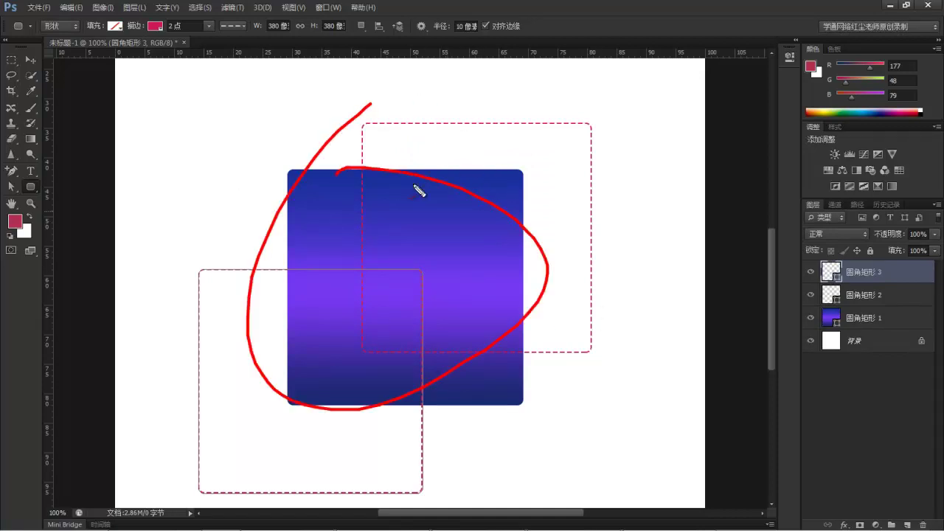
{"action": "mouse_move", "coordinate": [665, 104]}
{"action": "left_mouse_down"}
{"action": "mouse_move", "coordinate": [614, 178]}
{"action": "mouse_move", "coordinate": [596, 183]}
{"action": "mouse_move", "coordinate": [650, 168]}
{"action": "mouse_move", "coordinate": [639, 194]}
{"action": "left_mouse_up"}
{"action": "key", "text": "Escape"}
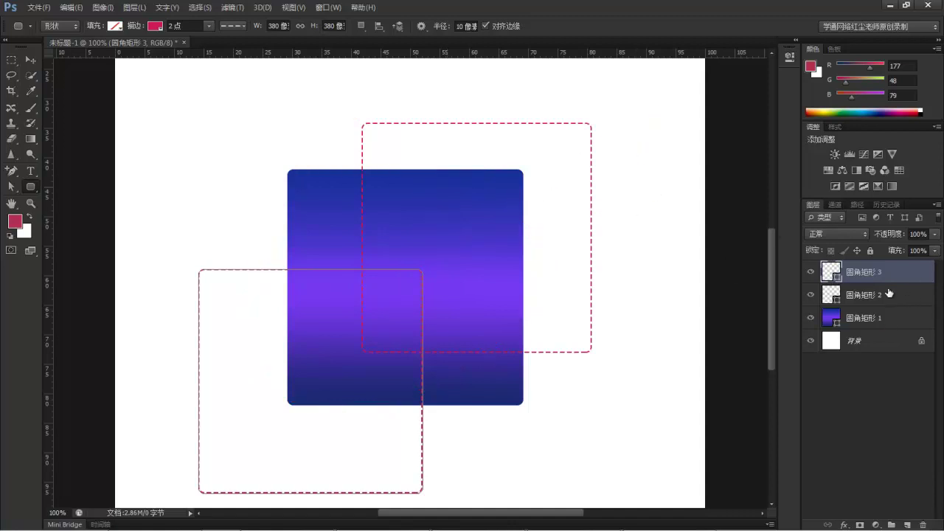
- Align the three rounded rectangles to each other by their horizontal and vertical centres
{"action": "left_click", "coordinate": [876, 297], "text": "shift"}
{"action": "left_click", "coordinate": [878, 322], "text": "shift"}
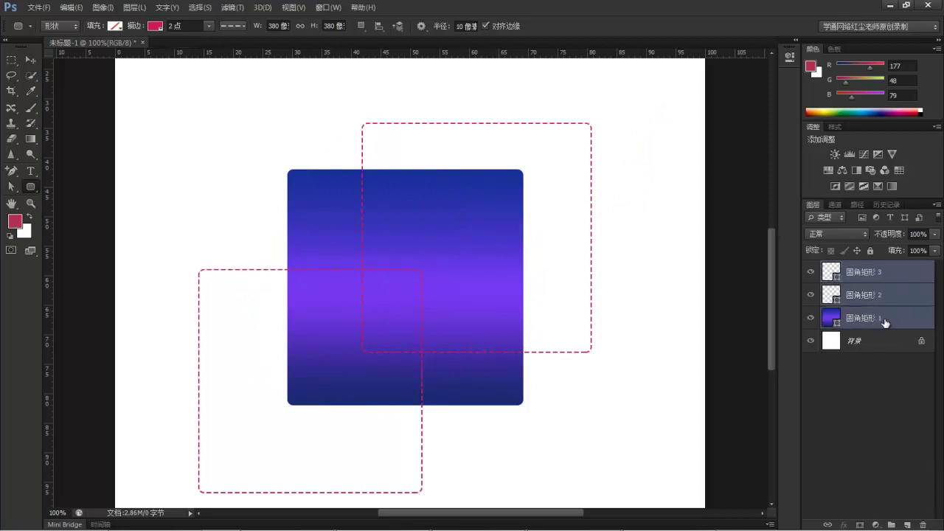
{"action": "key", "text": "v"}
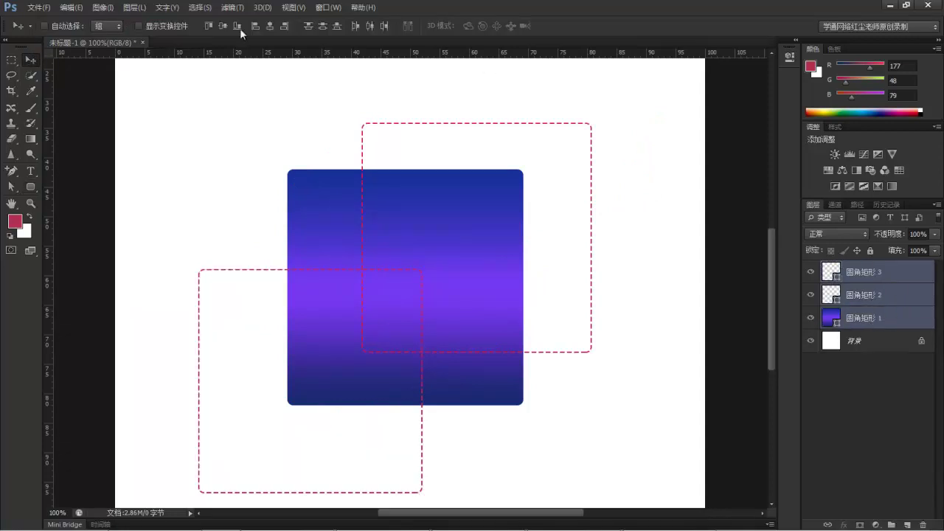
{"action": "left_click", "coordinate": [268, 26]}
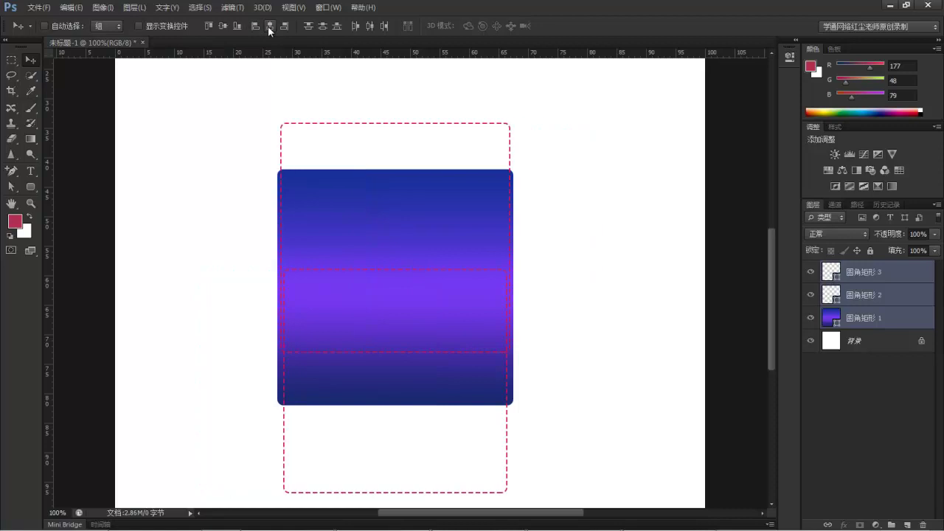
{"action": "left_click", "coordinate": [221, 26]}
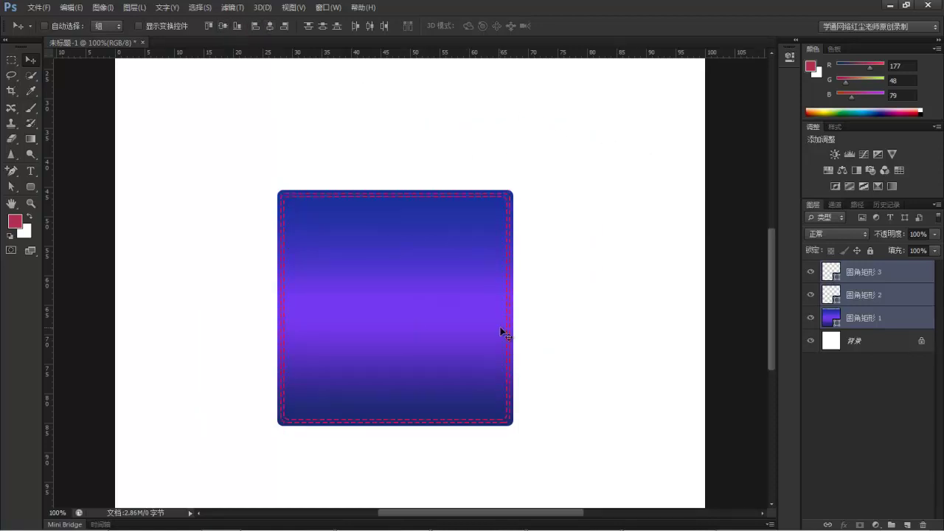
- Switch to ACDSee to examine the pocket reference image 口袋效果2, and return to the Photoshop document
{"action": "left_click", "coordinate": [906, 271]}
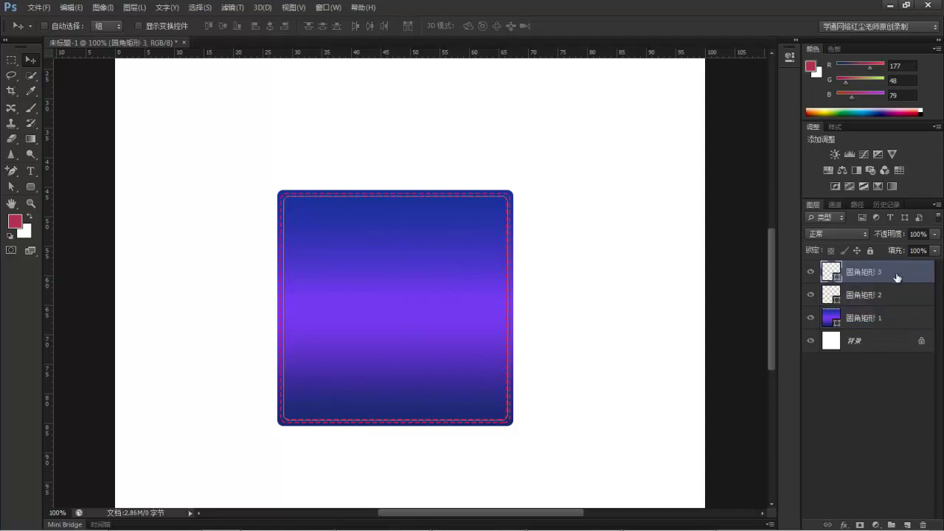
{"action": "left_click", "coordinate": [873, 294]}
{"action": "left_click", "coordinate": [868, 273]}
{"action": "mouse_move", "coordinate": [273, 529]}
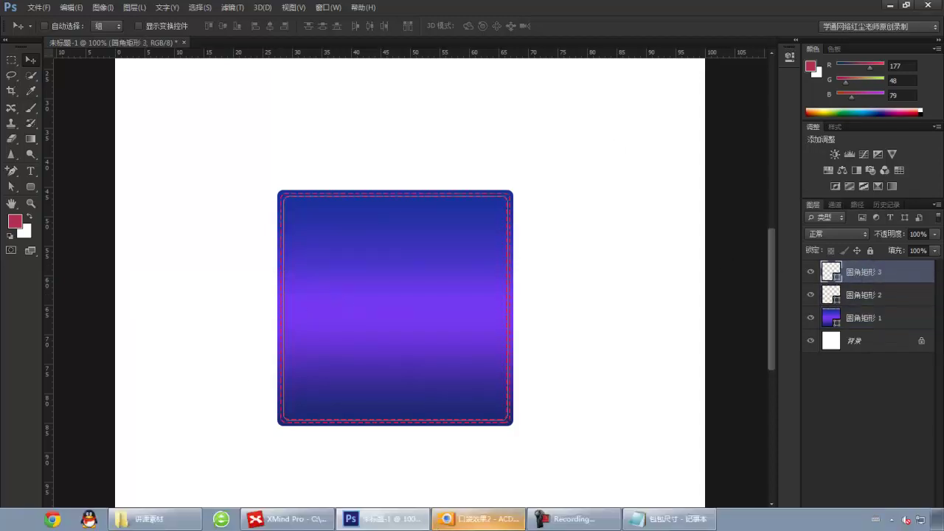
{"action": "left_click", "coordinate": [478, 518]}
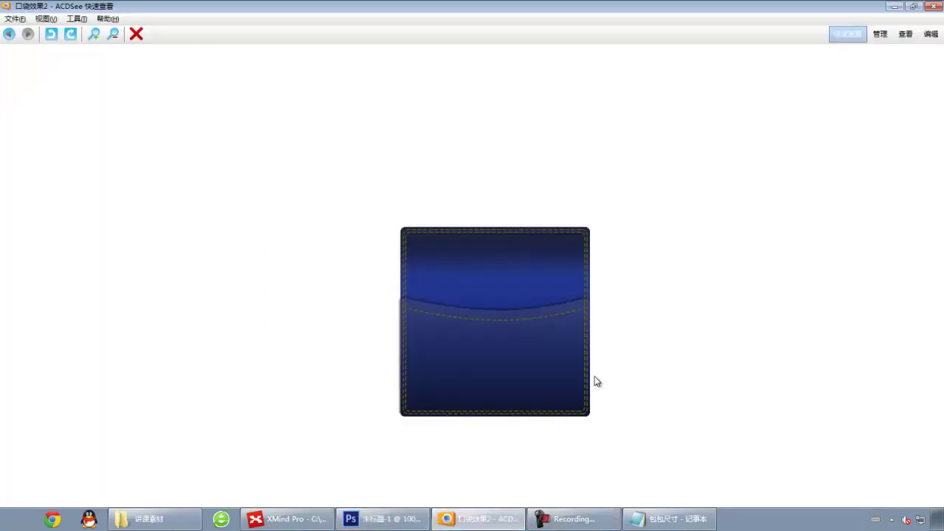
{"action": "mouse_move", "coordinate": [538, 528]}
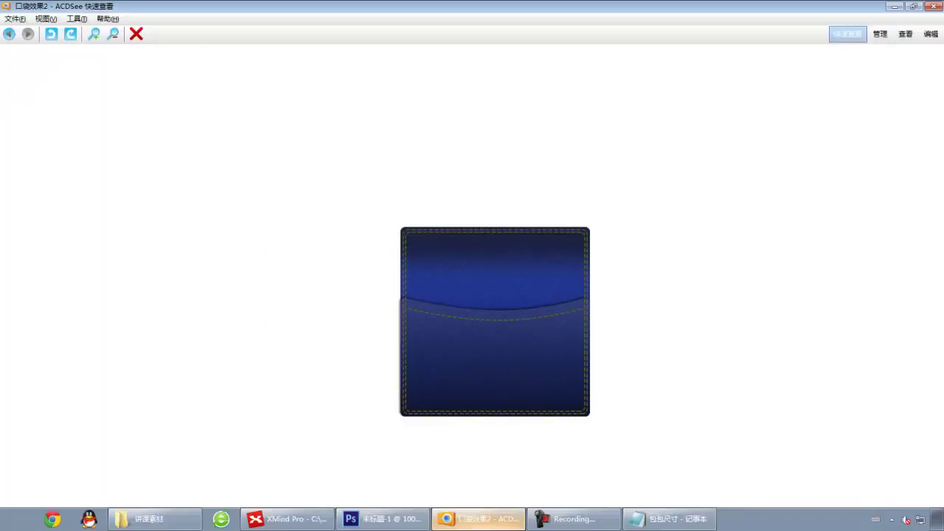
{"action": "left_click", "coordinate": [504, 519]}
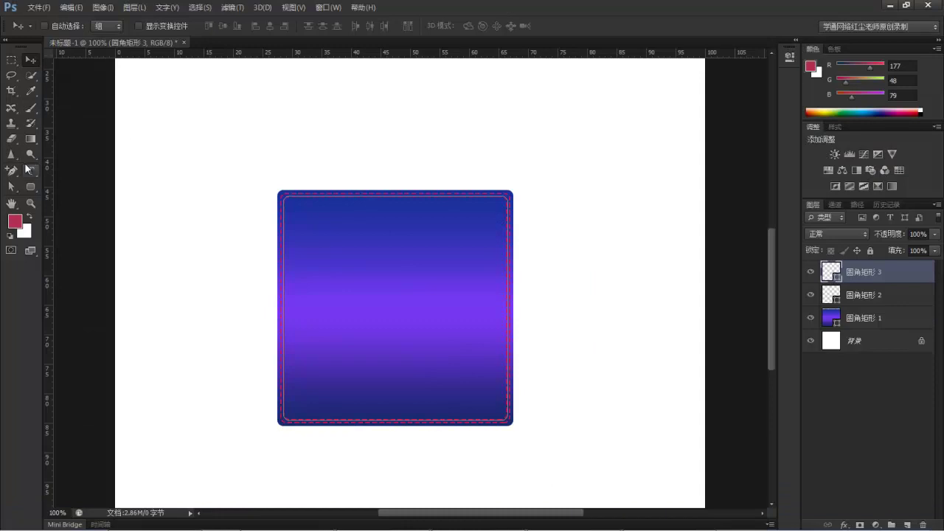
- Create a 400 × 250 px rounded rectangle with a 10 px radius and place it over the lower part of the pocket
{"action": "left_click", "coordinate": [30, 187]}
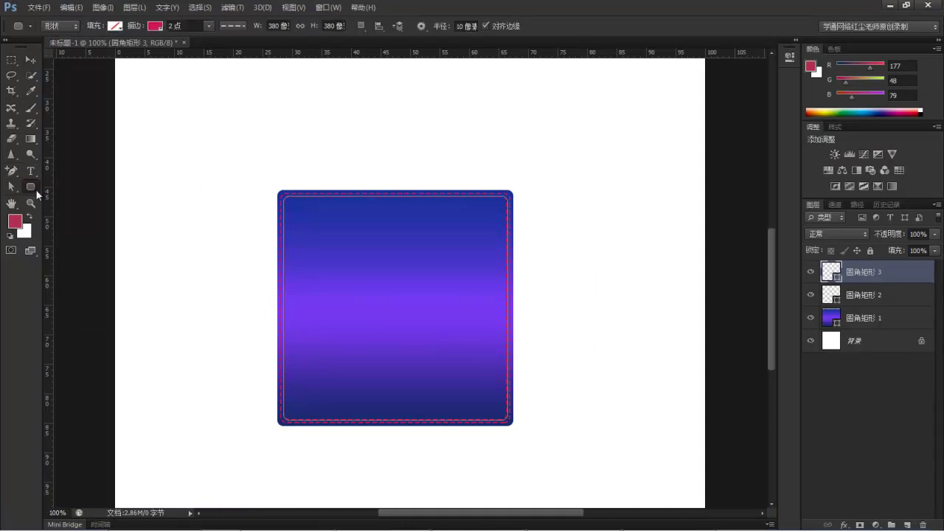
{"action": "left_click", "coordinate": [484, 120]}
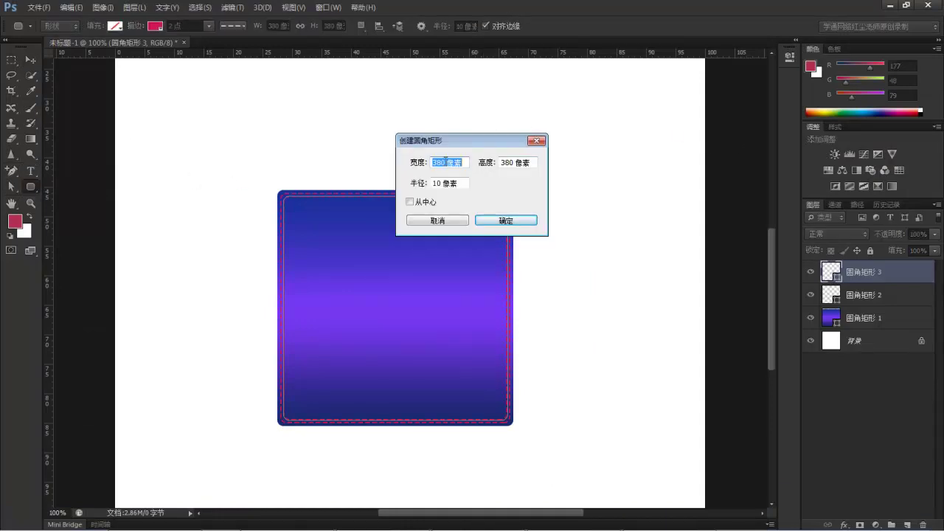
{"action": "left_click_drag", "start_coordinate": [447, 159], "coordinate": [423, 163]}
{"action": "type", "text": "400"}
{"action": "left_click", "coordinate": [494, 168]}
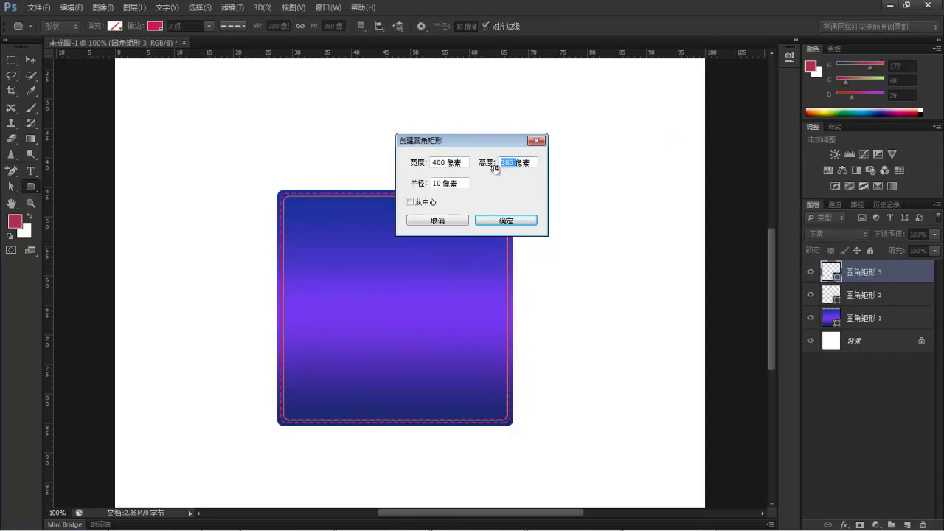
{"action": "type", "text": "250"}
{"action": "left_click", "coordinate": [517, 226]}
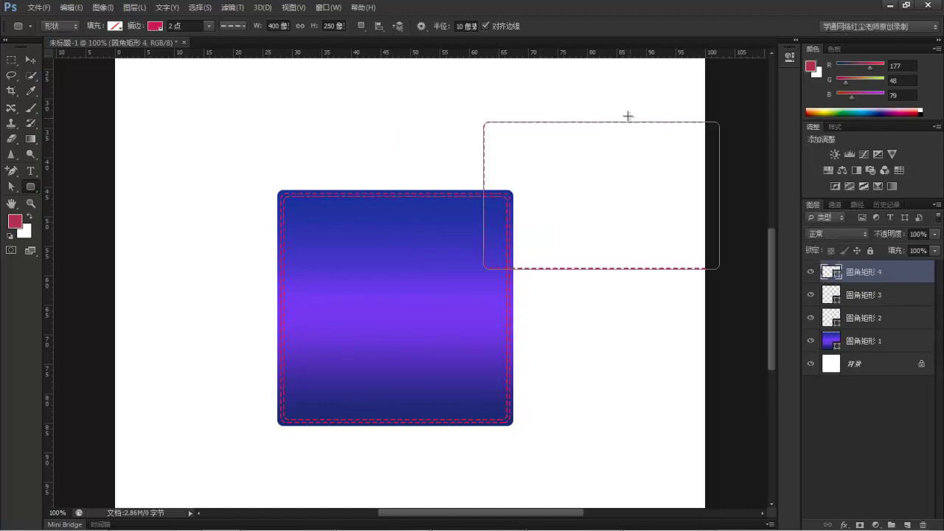
{"action": "left_click", "coordinate": [30, 60]}
{"action": "left_click_drag", "start_coordinate": [624, 163], "coordinate": [412, 325]}
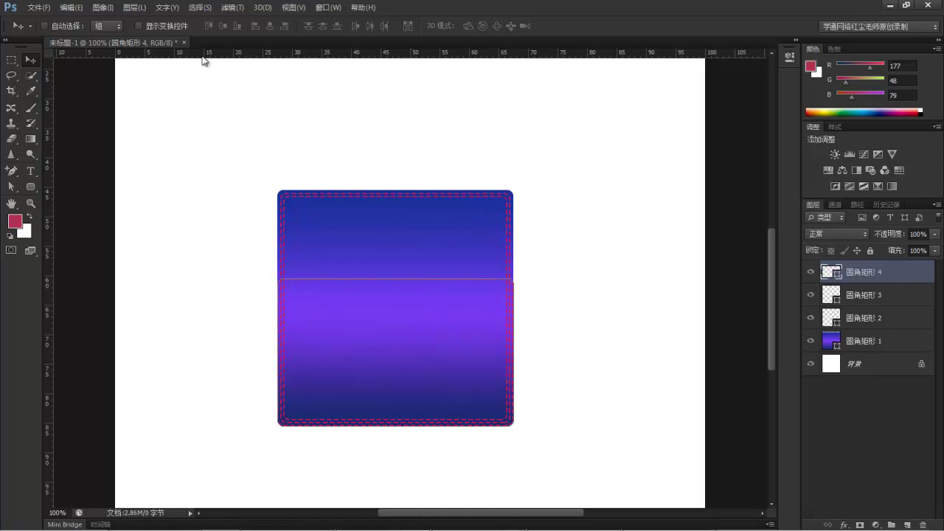
{"action": "left_click", "coordinate": [31, 186]}
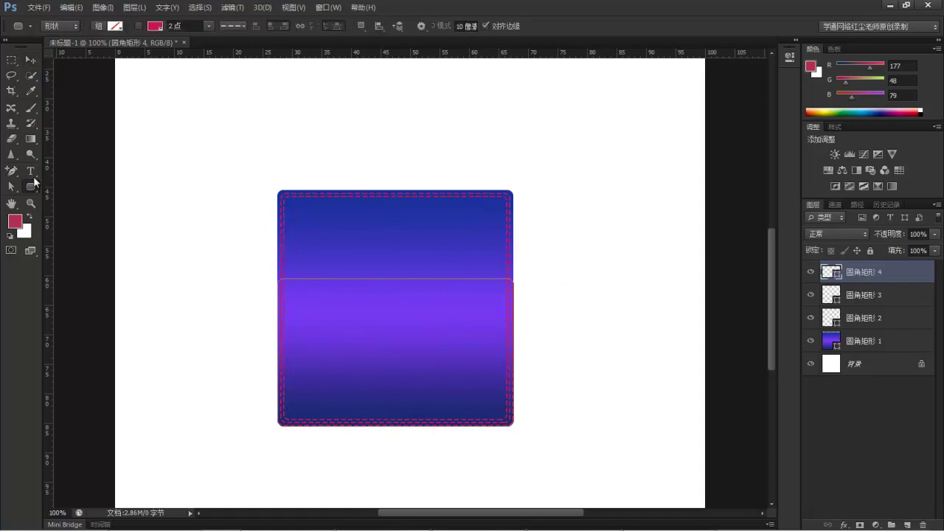
{"action": "left_click", "coordinate": [155, 26]}
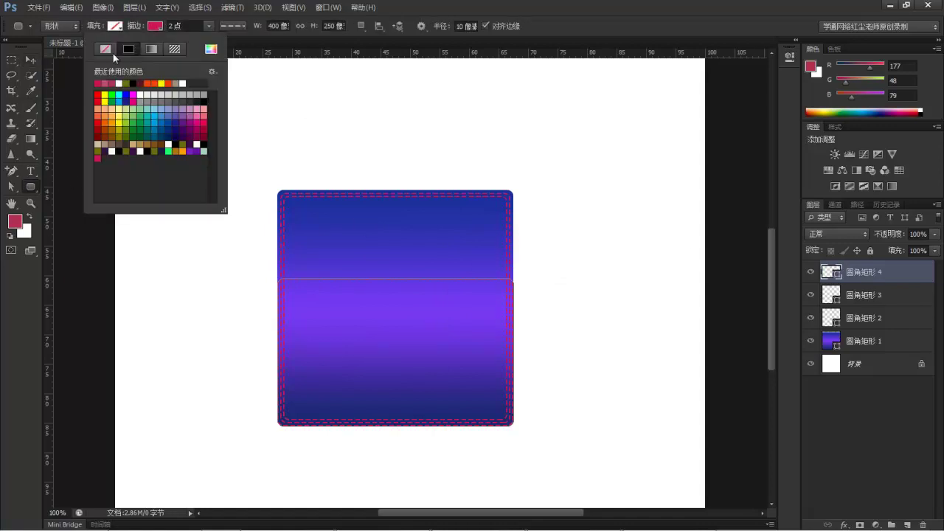
{"action": "left_click", "coordinate": [106, 49]}
{"action": "left_click", "coordinate": [151, 49]}
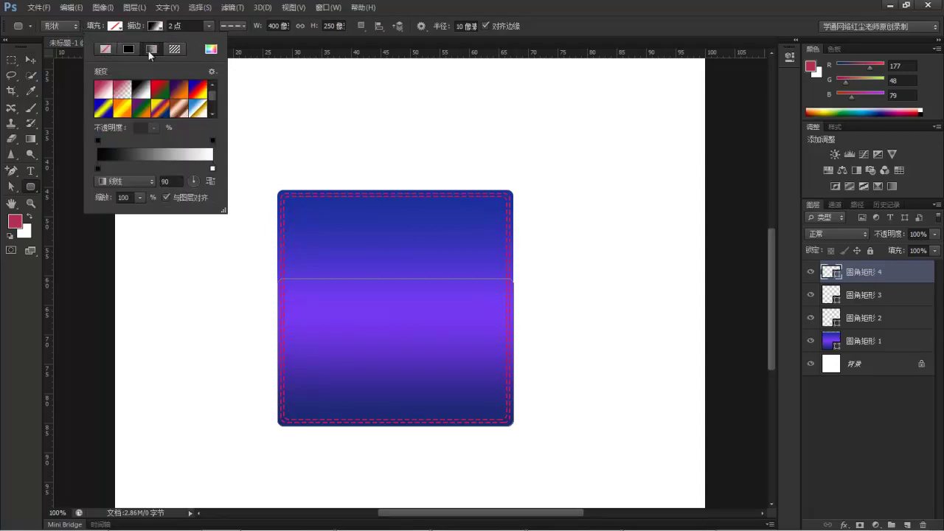
{"action": "scroll", "coordinate": [209, 112], "scroll_direction": "down", "scroll_amount": 5}
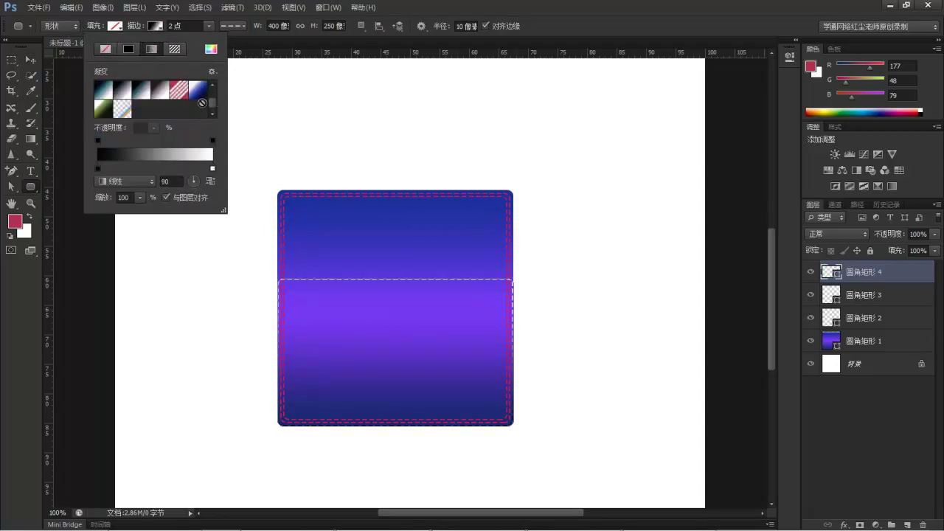
{"action": "left_click", "coordinate": [198, 90]}
{"action": "left_click_drag", "start_coordinate": [168, 167], "coordinate": [235, 162]}
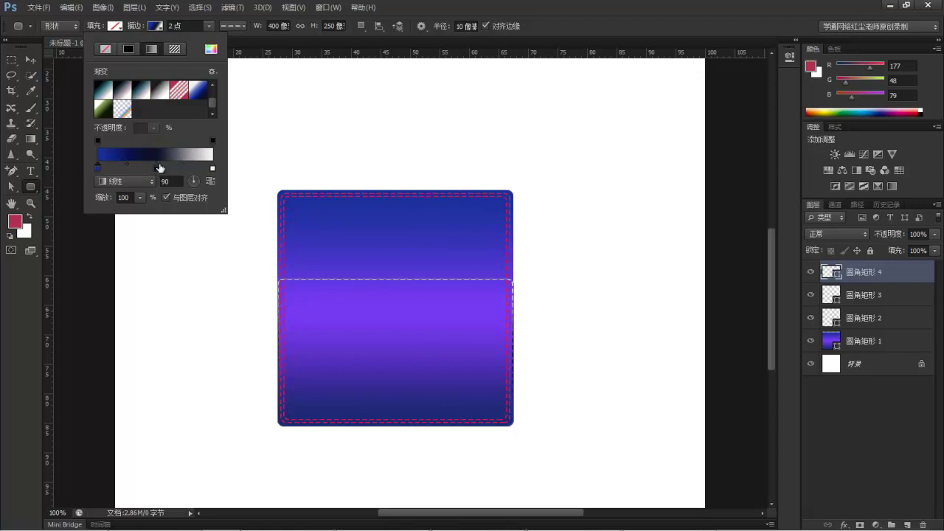
{"action": "left_click", "coordinate": [177, 168]}
{"action": "left_click", "coordinate": [582, 20]}
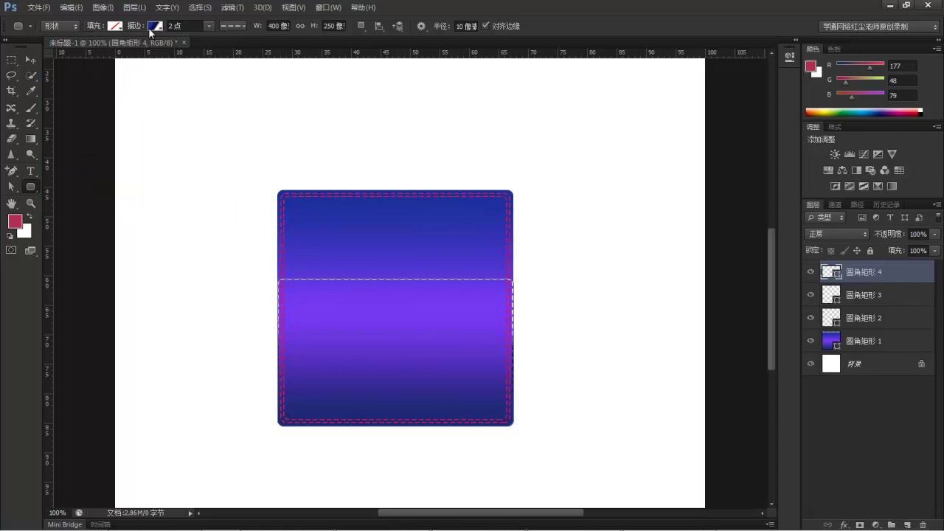
- Remove the 400 × 250 px shape's stroke and fill it with the linear blue-purple gradient
{"action": "left_click", "coordinate": [154, 27]}
{"action": "left_click", "coordinate": [104, 50]}
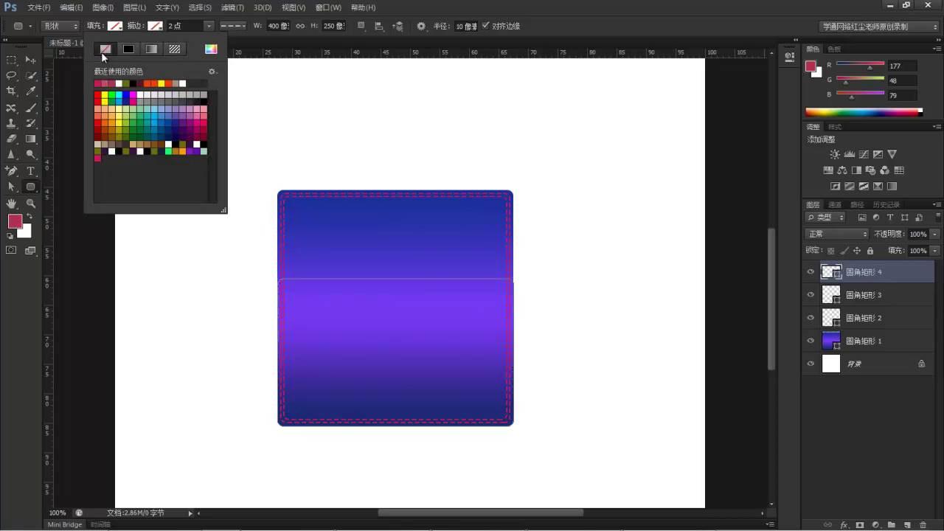
{"action": "left_click", "coordinate": [115, 26]}
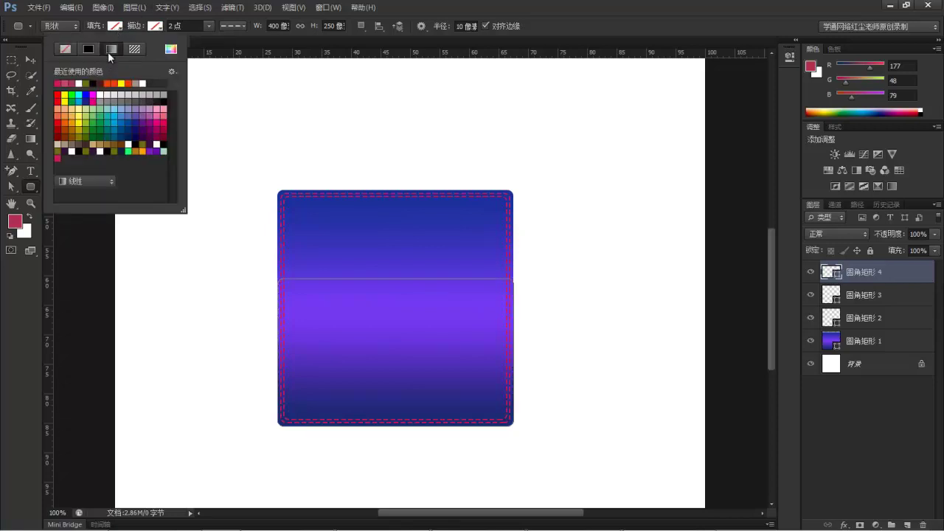
{"action": "left_click", "coordinate": [111, 49]}
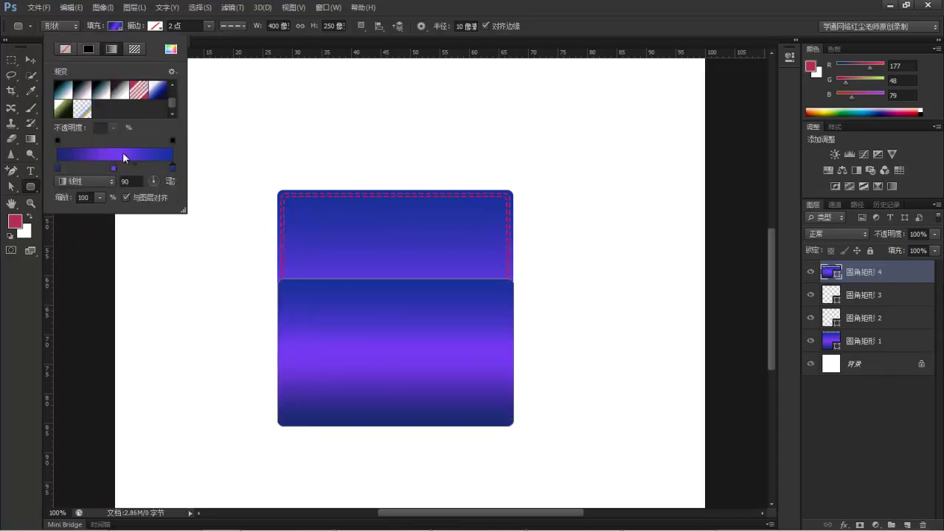
- Shift the purple gradient stop to about three quarters of the ramp, so the purple band sits nearer the shape's upper edge
{"action": "left_click_drag", "start_coordinate": [173, 163], "coordinate": [161, 164]}
{"action": "left_click_drag", "start_coordinate": [90, 166], "coordinate": [145, 167]}
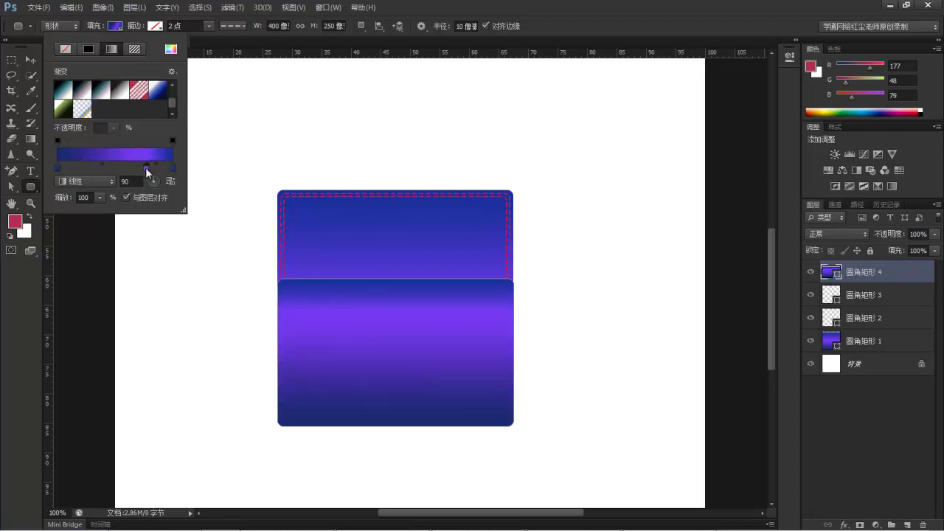
{"action": "left_click", "coordinate": [582, 34]}
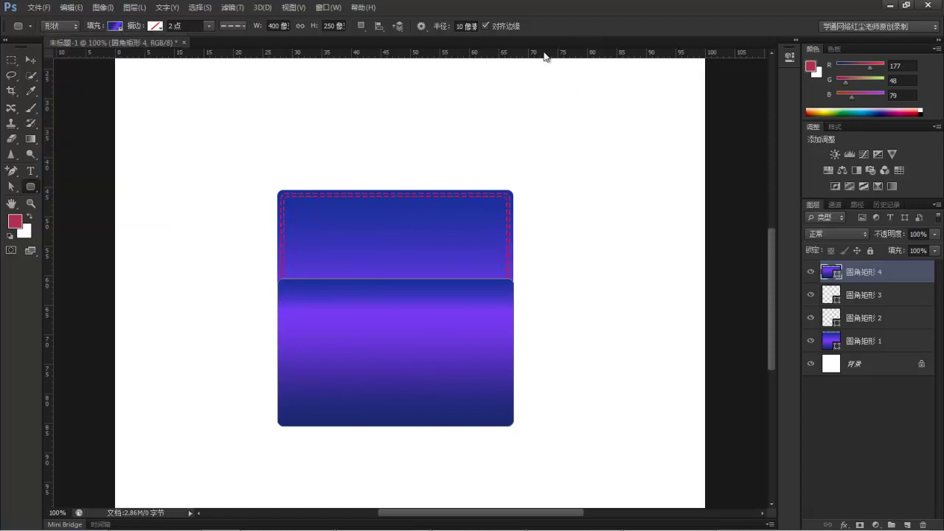
- Move layer 圆角矩形 4 below layer 圆角矩形 1, directly above the background
{"action": "left_click", "coordinate": [31, 58]}
{"action": "left_click_drag", "start_coordinate": [873, 272], "coordinate": [877, 351]}
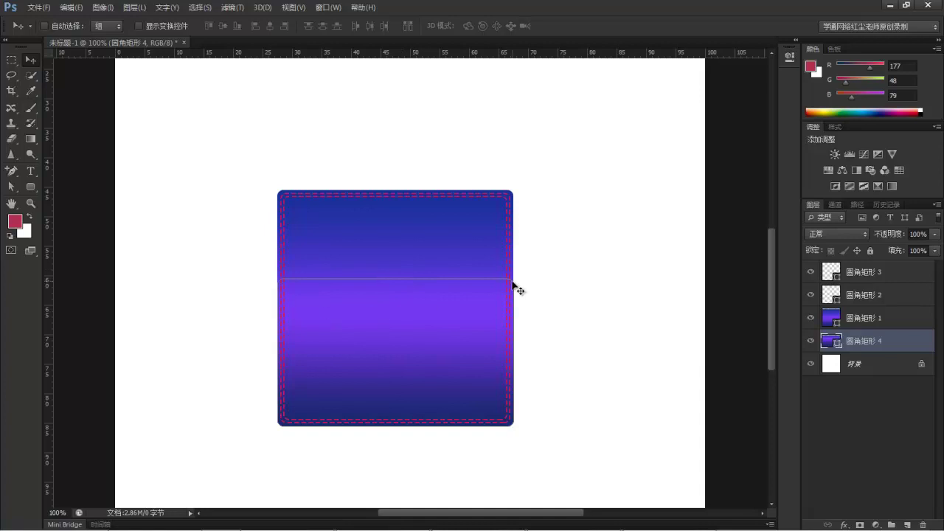
- Switch to ACDSee to check how the curved pocket opening looks in the reference image, and return to Photoshop
{"action": "mouse_move", "coordinate": [335, 528]}
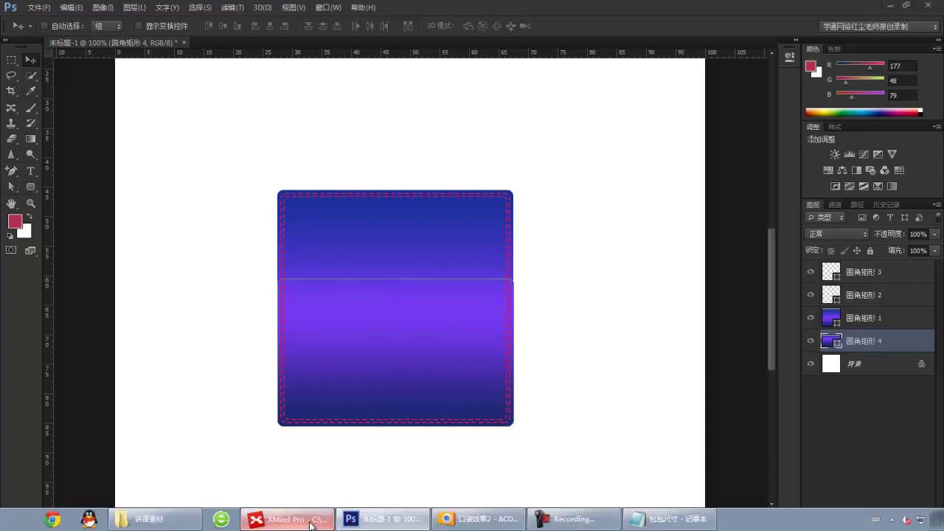
{"action": "left_click", "coordinate": [286, 518]}
{"action": "left_click", "coordinate": [382, 519]}
{"action": "left_click", "coordinate": [494, 524]}
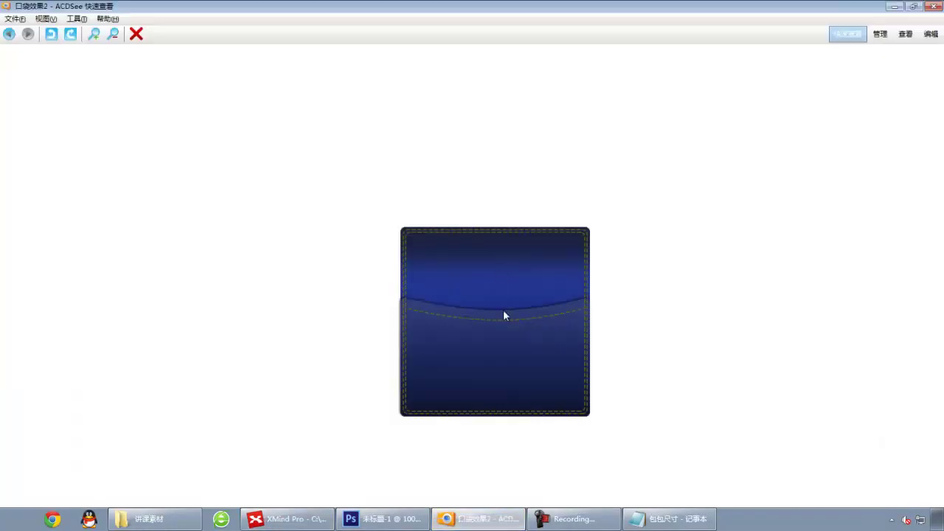
{"action": "left_click", "coordinate": [472, 522]}
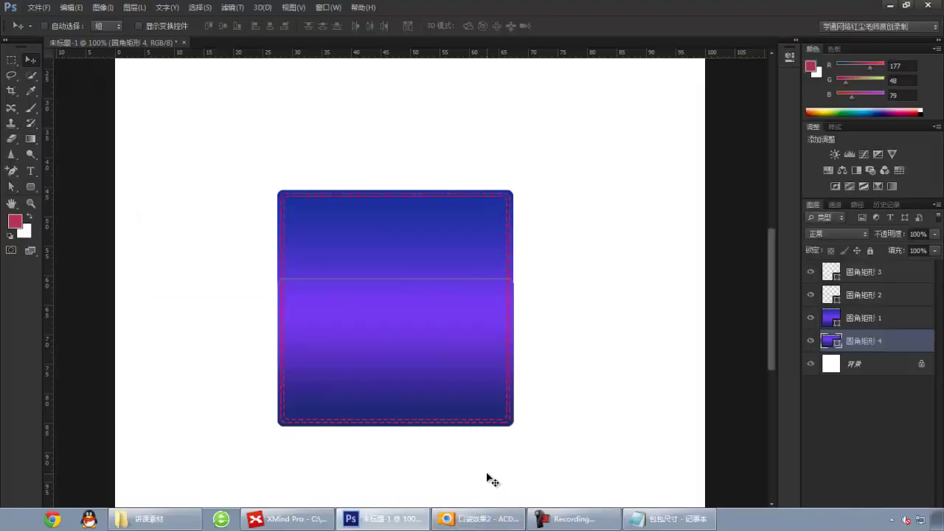
- Add an anchor point at the middle of the front panel's upper edge and pull it down into a shallow concave curve
{"action": "left_click", "coordinate": [11, 170]}
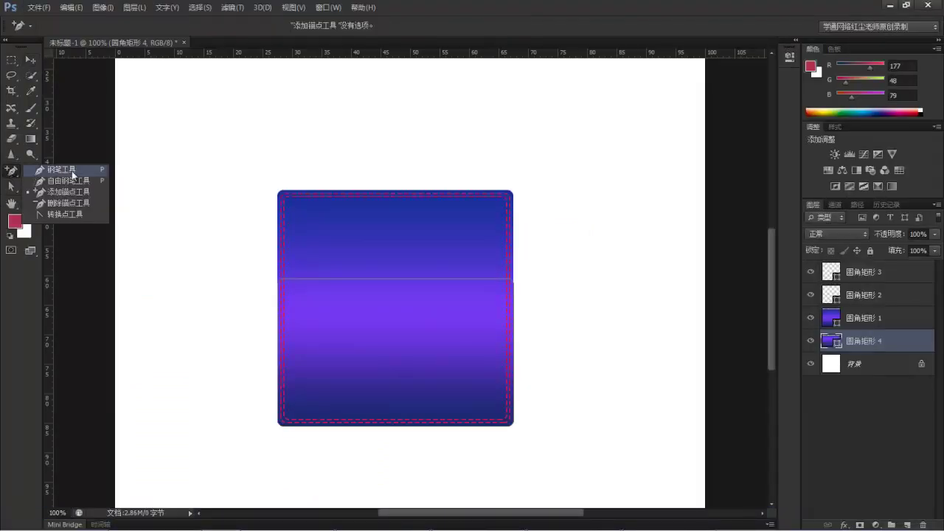
{"action": "left_click", "coordinate": [66, 194]}
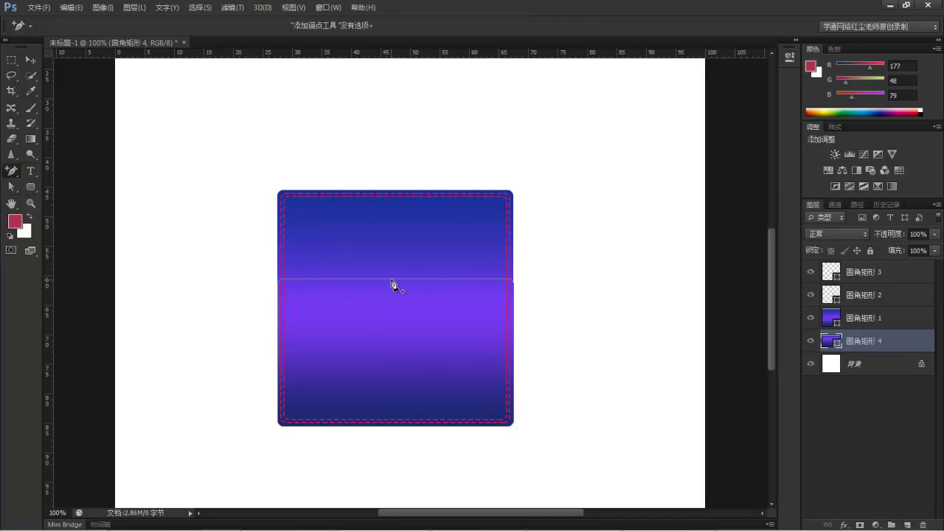
{"action": "left_click", "coordinate": [394, 279]}
{"action": "left_click_drag", "start_coordinate": [394, 281], "coordinate": [394, 302]}
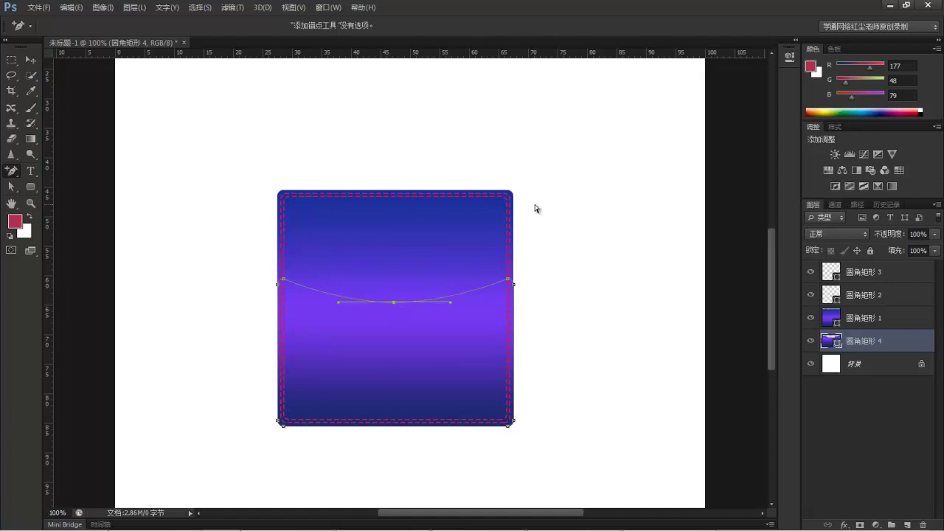
{"action": "left_click", "coordinate": [30, 60]}
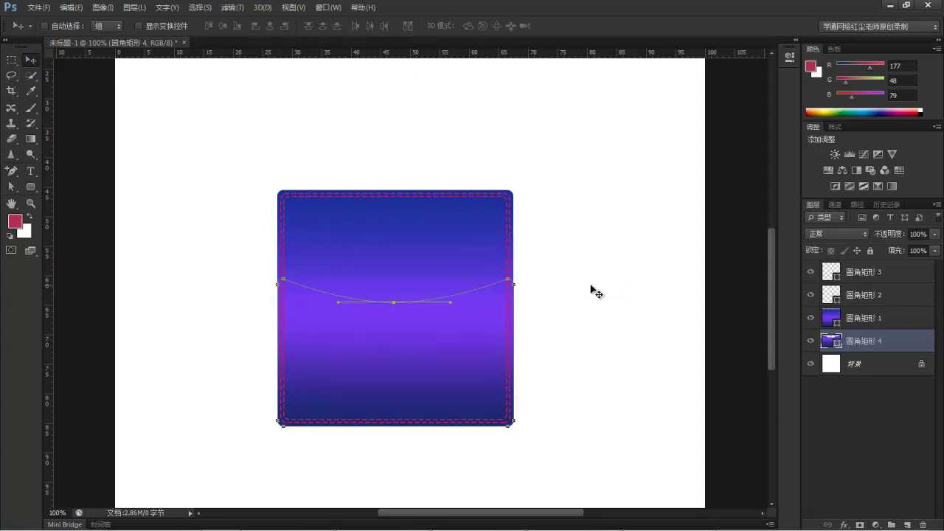
{"action": "left_click", "coordinate": [858, 206]}
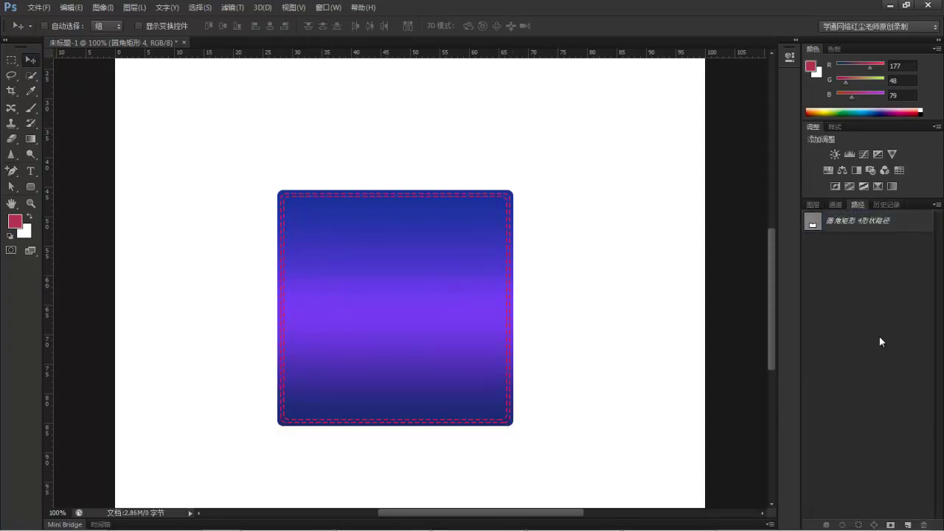
- Move layer 圆角矩形 4 above layer 圆角矩形 1, directly below 圆角矩形 2
{"action": "left_click", "coordinate": [811, 204]}
{"action": "left_click_drag", "start_coordinate": [855, 343], "coordinate": [870, 313]}
{"action": "left_click", "coordinate": [882, 417]}
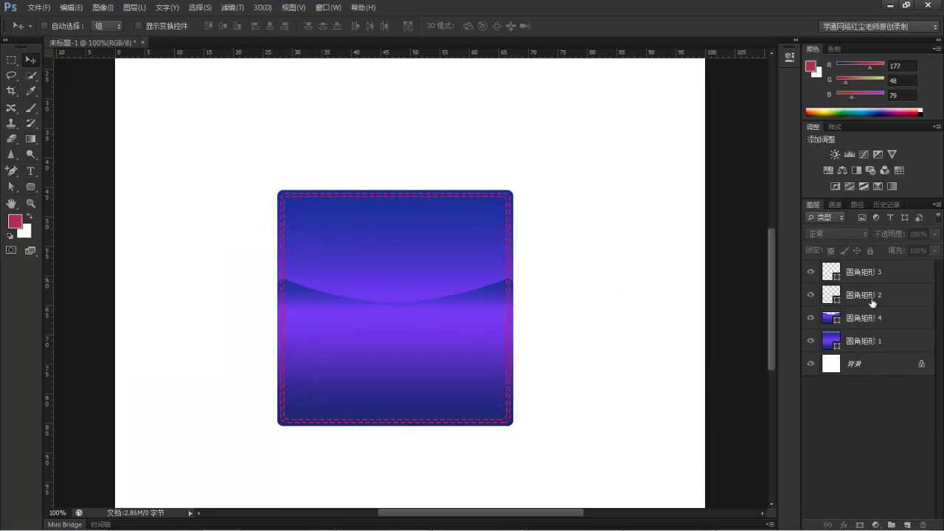
- Copy the curved upper edge of 圆角矩形 4 to its own shape layer and remove the copy's fill
{"action": "left_click", "coordinate": [860, 322]}
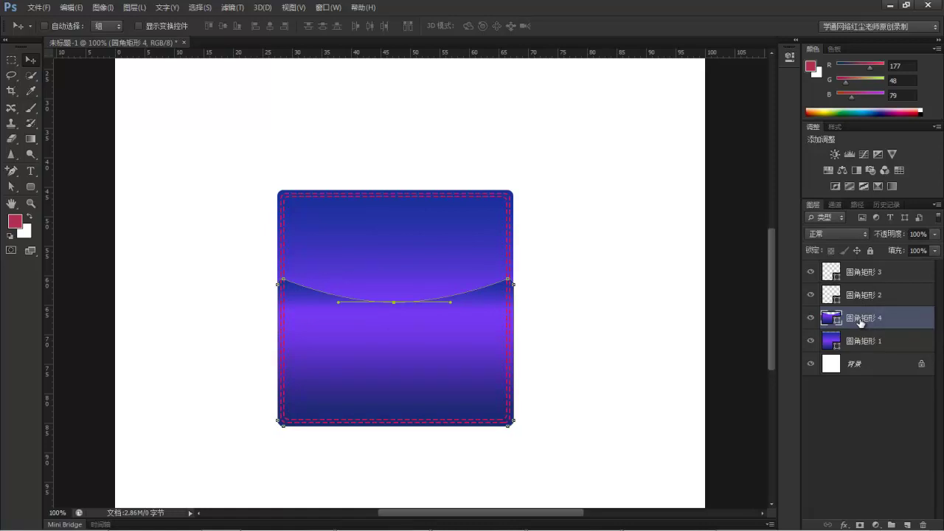
{"action": "key", "text": "ctrl+j"}
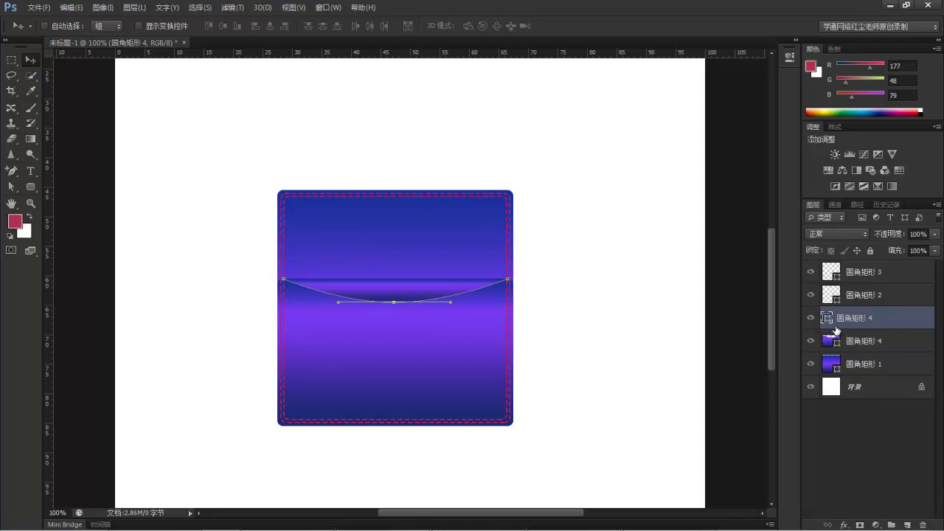
{"action": "left_click", "coordinate": [30, 186]}
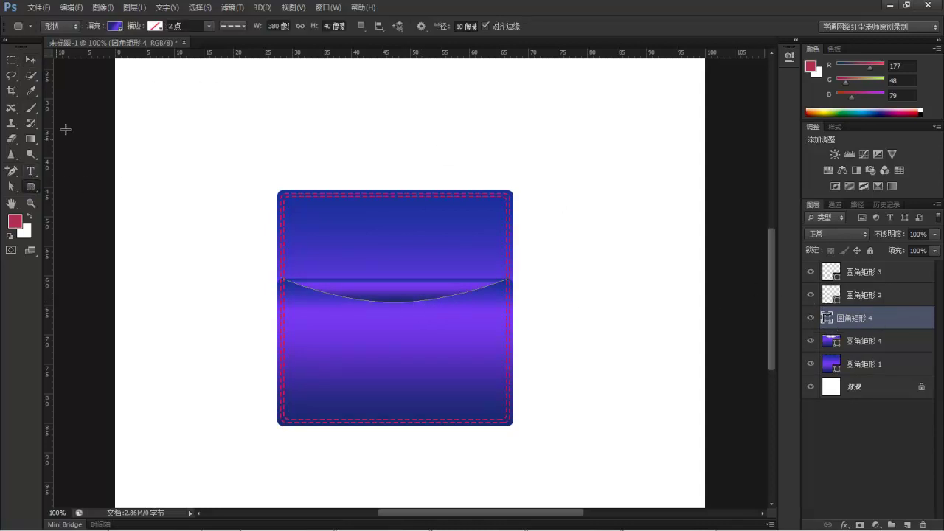
{"action": "left_click", "coordinate": [115, 27]}
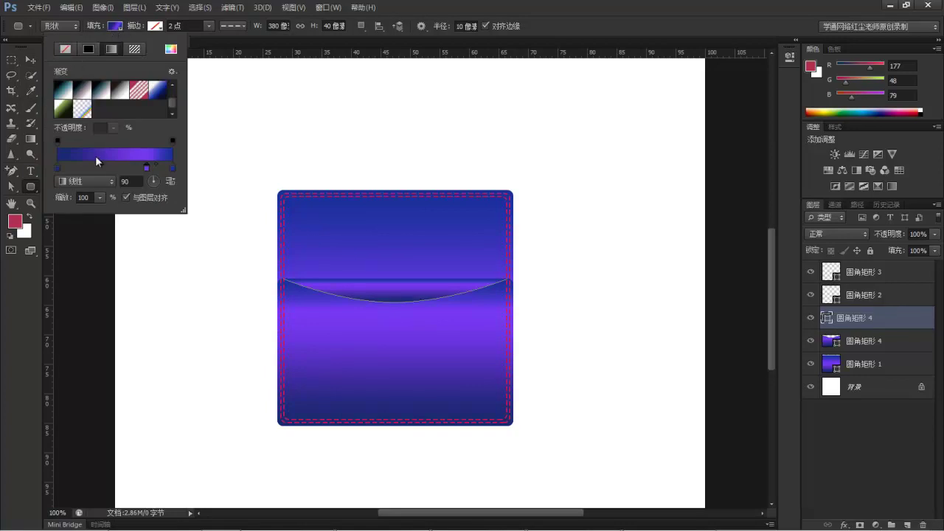
{"action": "left_click", "coordinate": [65, 49]}
- Give the copied curve a crimson stroke matching the other stitching lines
{"action": "left_click", "coordinate": [162, 27]}
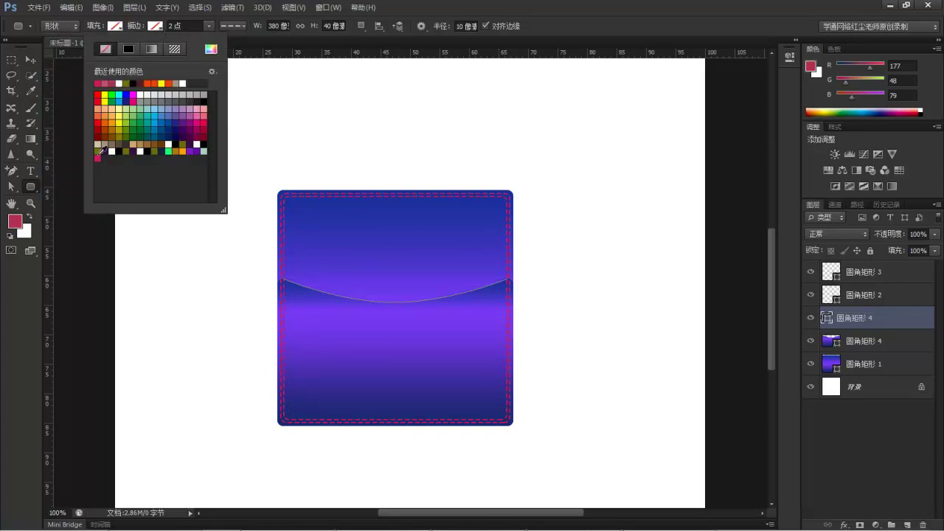
{"action": "left_click", "coordinate": [99, 156]}
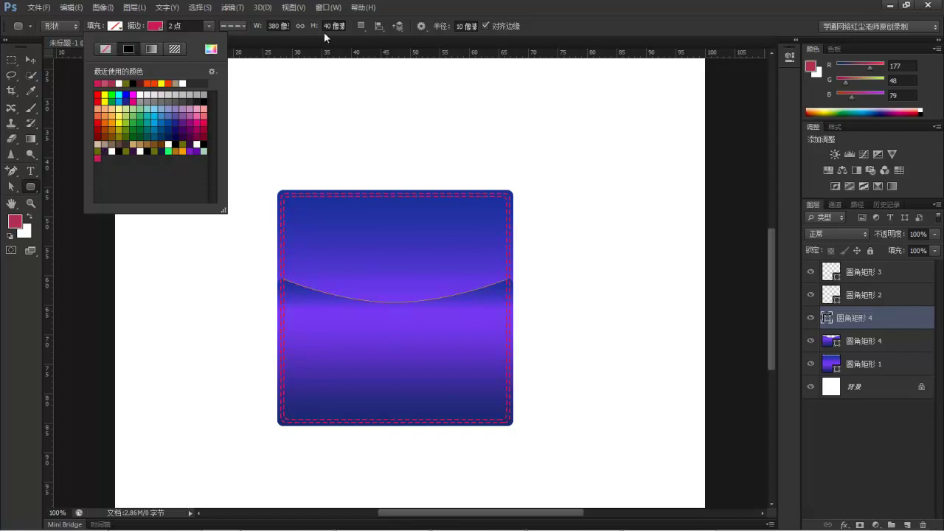
{"action": "left_click", "coordinate": [631, 8]}
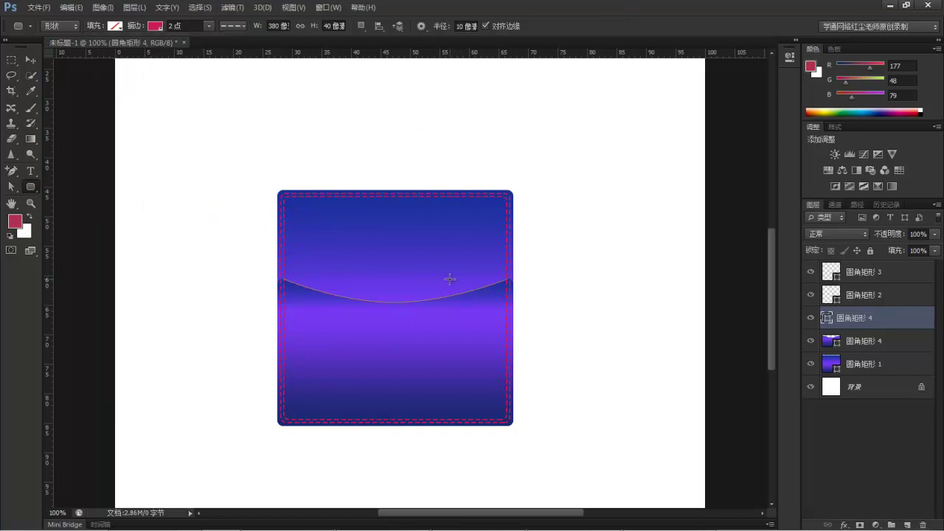
- Nudge the dashed curve down so it runs slightly below the front panel's curved upper edge
{"action": "left_click", "coordinate": [31, 59]}
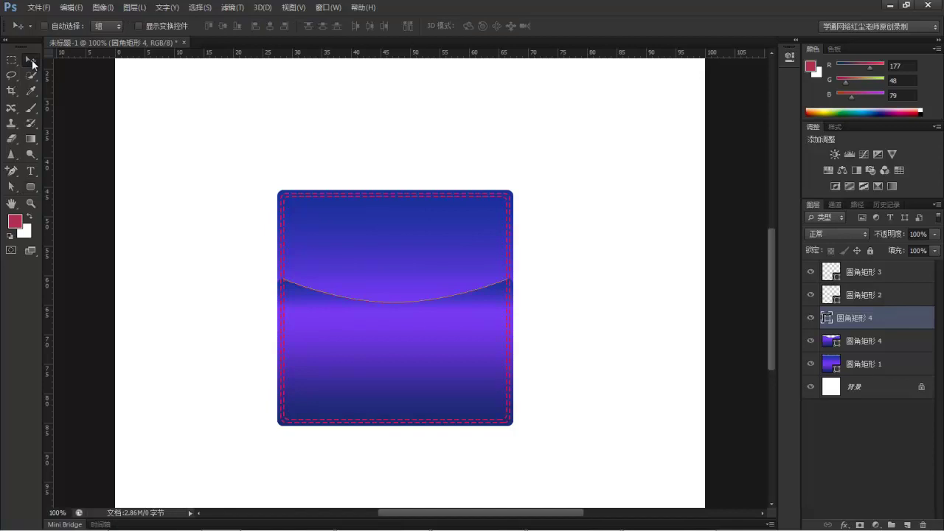
{"action": "key", "text": "Down"}
{"action": "key", "text": "Down"}
{"action": "key", "text": "Down"}
{"action": "key", "text": "Down"}
{"action": "key", "text": "Down"}
{"action": "key", "text": "Down"}
{"action": "key", "text": "Down"}
{"action": "key", "text": "Down"}
{"action": "key", "text": "Down"}
{"action": "key", "text": "Down"}
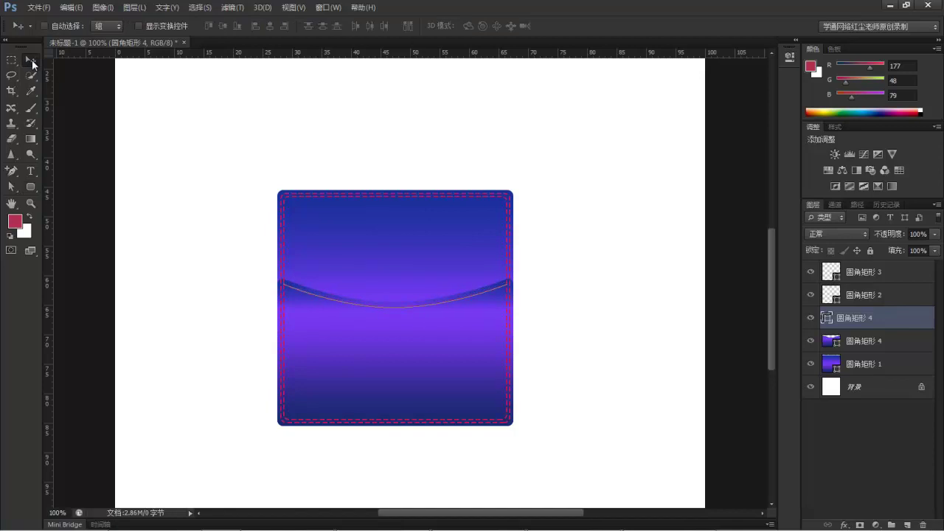
{"action": "key", "text": "Down"}
{"action": "key", "text": "Down"}
{"action": "key", "text": "Down"}
{"action": "left_click", "coordinate": [858, 205]}
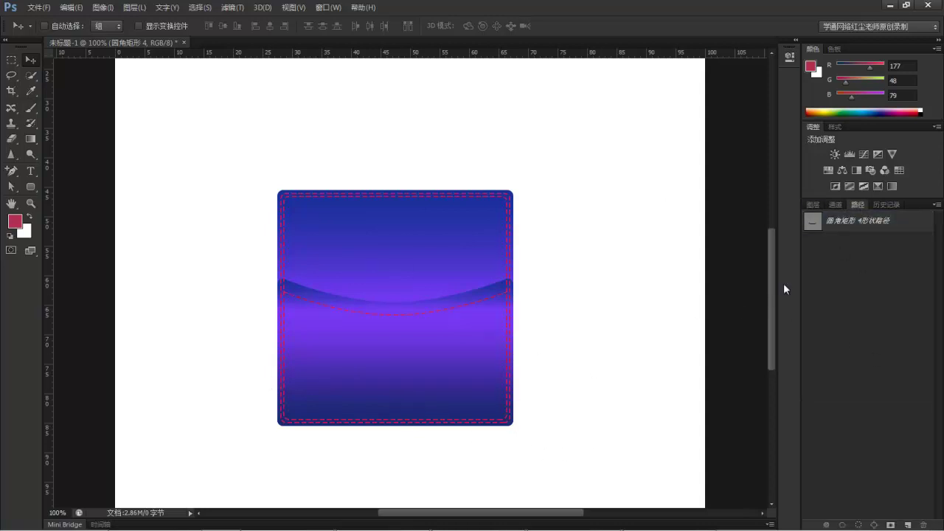
{"action": "left_click", "coordinate": [812, 204]}
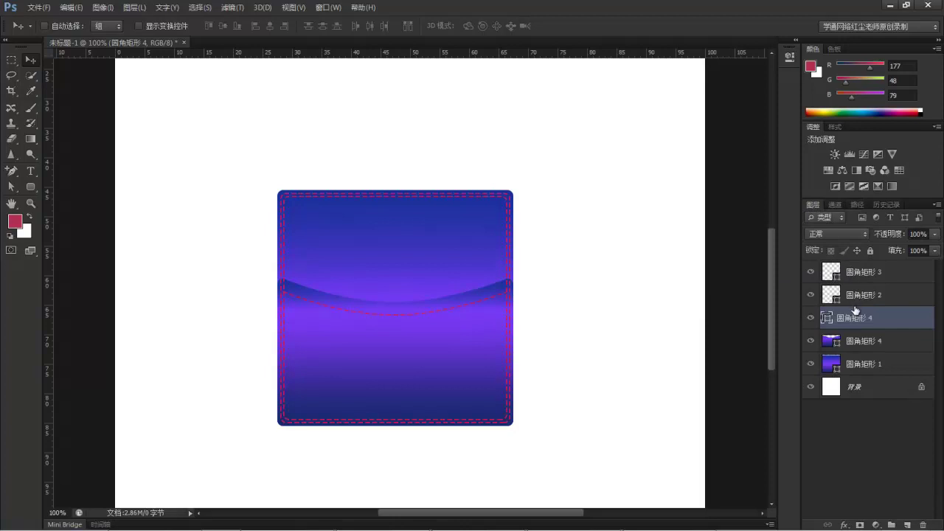
- Add a drop shadow to the front panel layer with 55% opacity, -36° angle and 2 px distance
{"action": "left_click", "coordinate": [867, 347]}
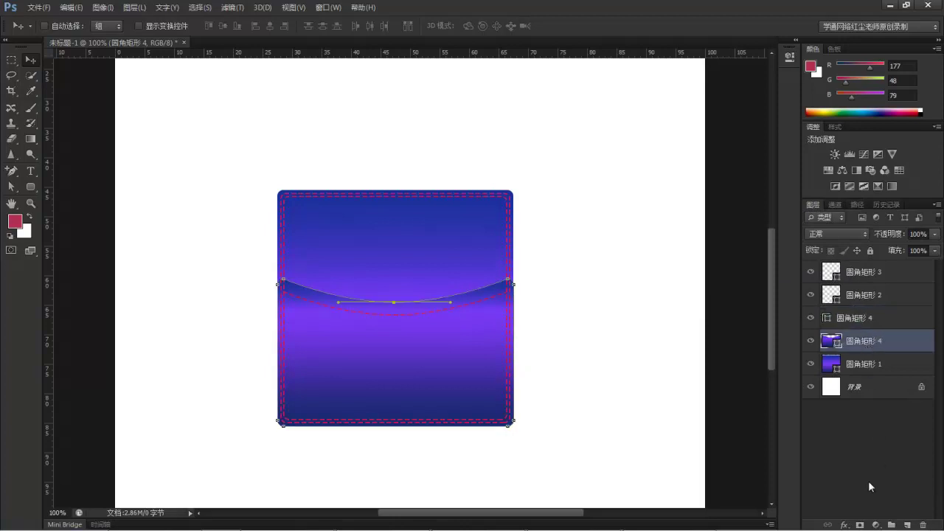
{"action": "left_click", "coordinate": [844, 525]}
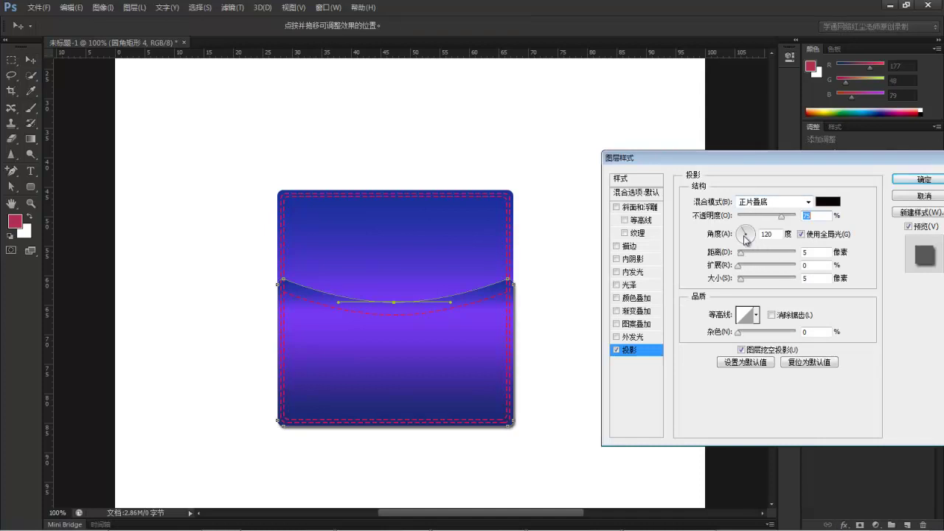
{"action": "left_click_drag", "start_coordinate": [745, 232], "coordinate": [758, 245]}
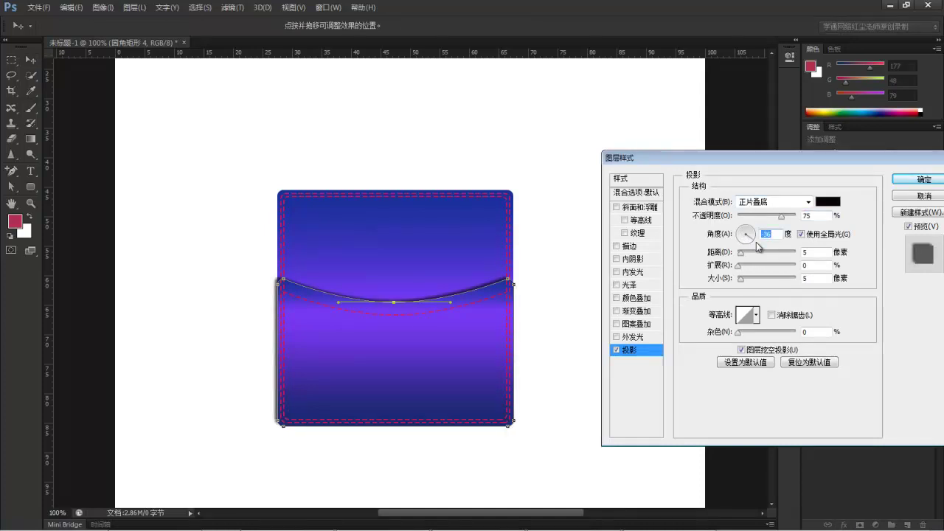
{"action": "left_click_drag", "start_coordinate": [781, 215], "coordinate": [769, 215]}
{"action": "left_click_drag", "start_coordinate": [744, 258], "coordinate": [739, 257]}
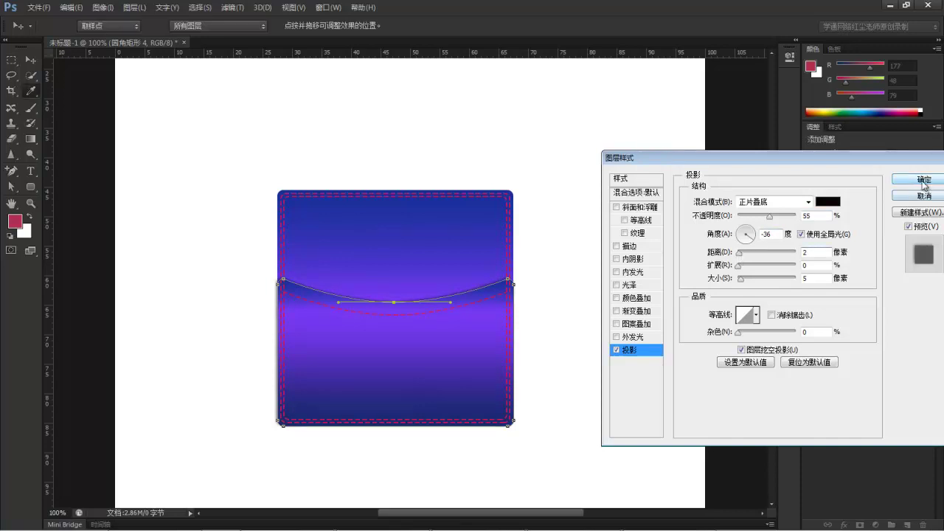
{"action": "left_click", "coordinate": [923, 179]}
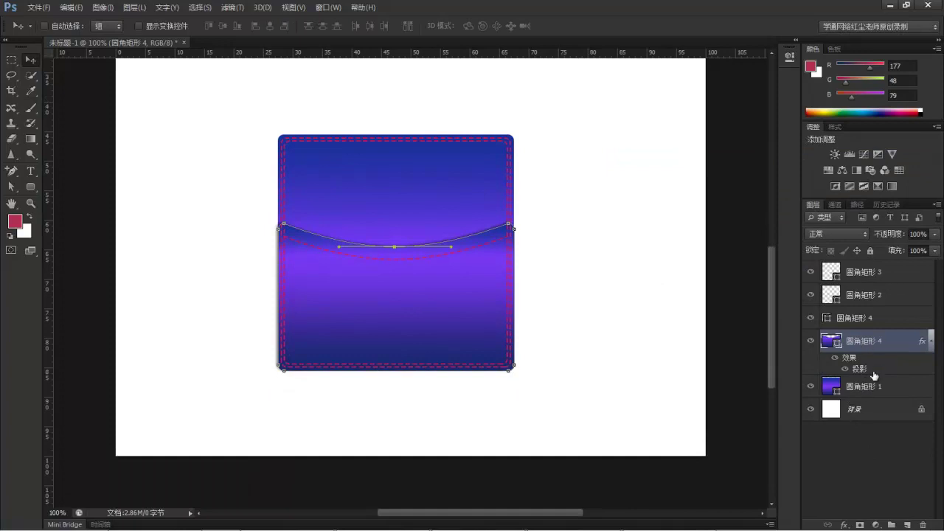
{"action": "left_click", "coordinate": [871, 393]}
{"action": "left_click", "coordinate": [885, 345]}
{"action": "left_click", "coordinate": [874, 390]}
{"action": "left_click", "coordinate": [867, 326]}
- Add a pattern overlay to the front panel layer using the black diagonal stepped-squares pattern at 100% opacity
{"action": "left_click", "coordinate": [865, 345]}
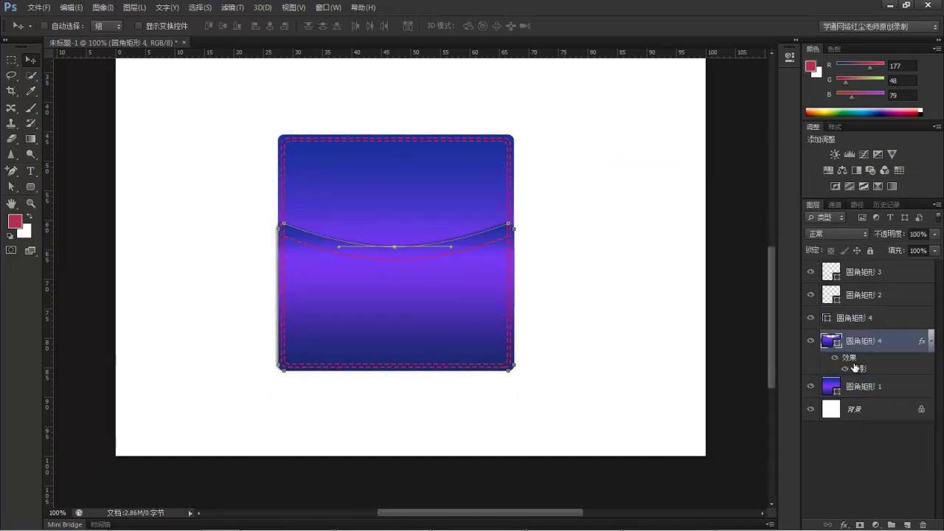
{"action": "left_click", "coordinate": [845, 524]}
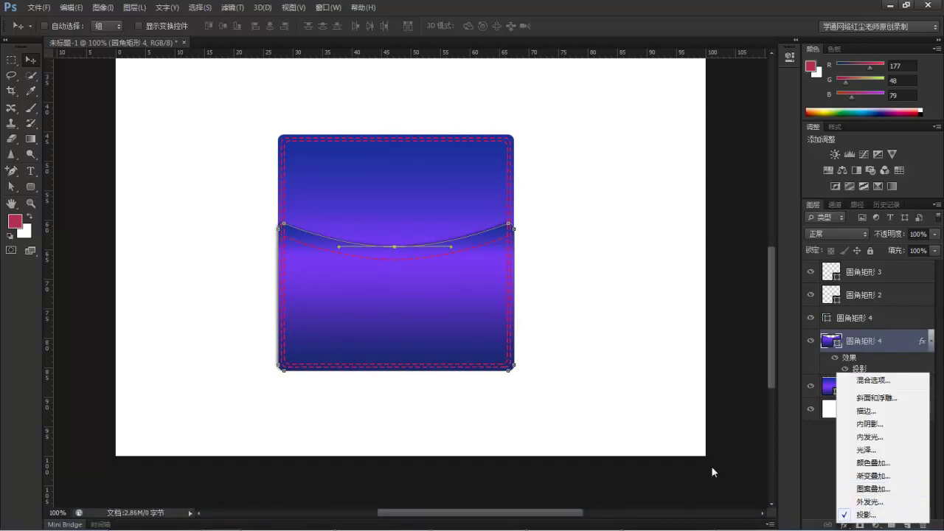
{"action": "left_click", "coordinate": [873, 488]}
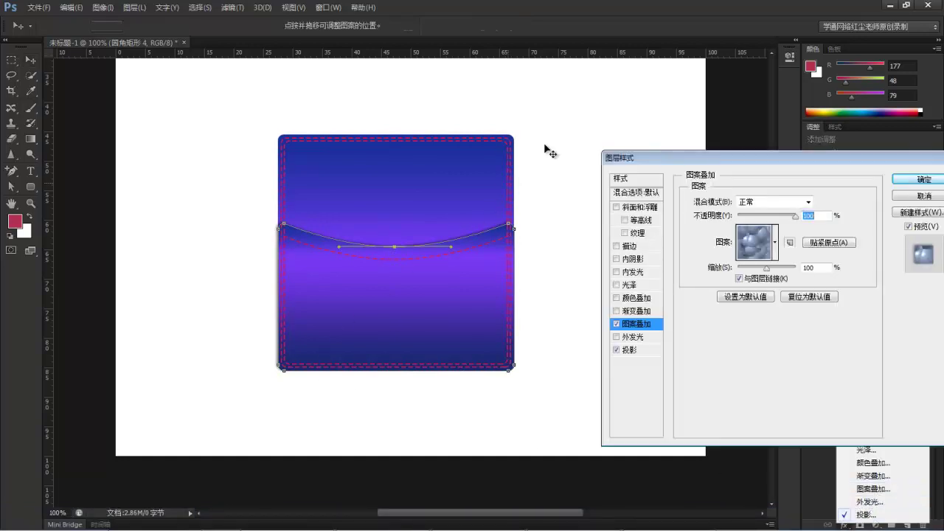
{"action": "left_click", "coordinate": [775, 242]}
{"action": "scroll", "coordinate": [808, 301], "scroll_direction": "down", "scroll_amount": 3}
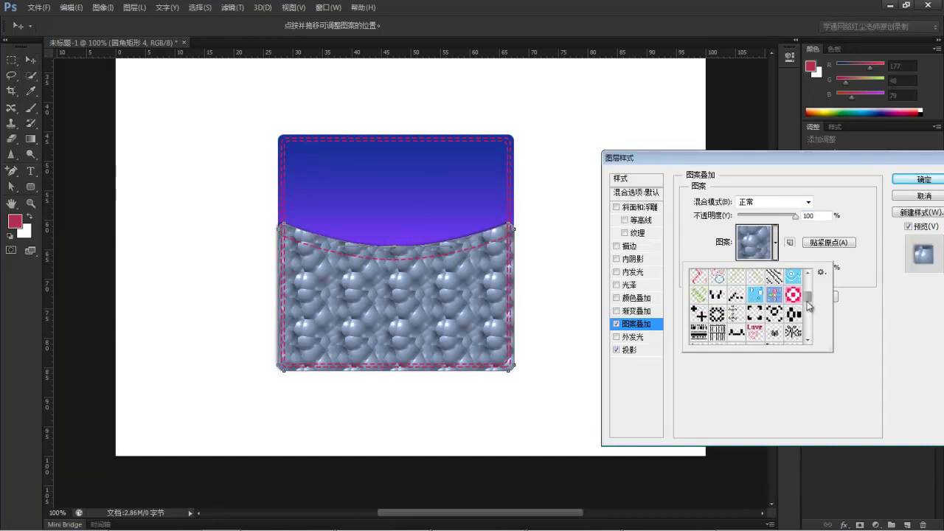
{"action": "left_click", "coordinate": [772, 318]}
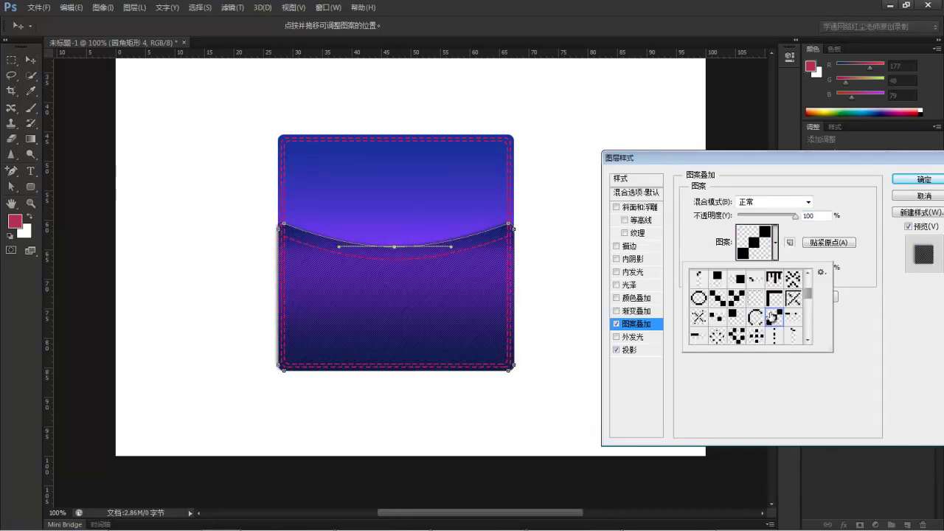
{"action": "left_click", "coordinate": [914, 183]}
{"action": "left_click", "coordinate": [914, 183]}
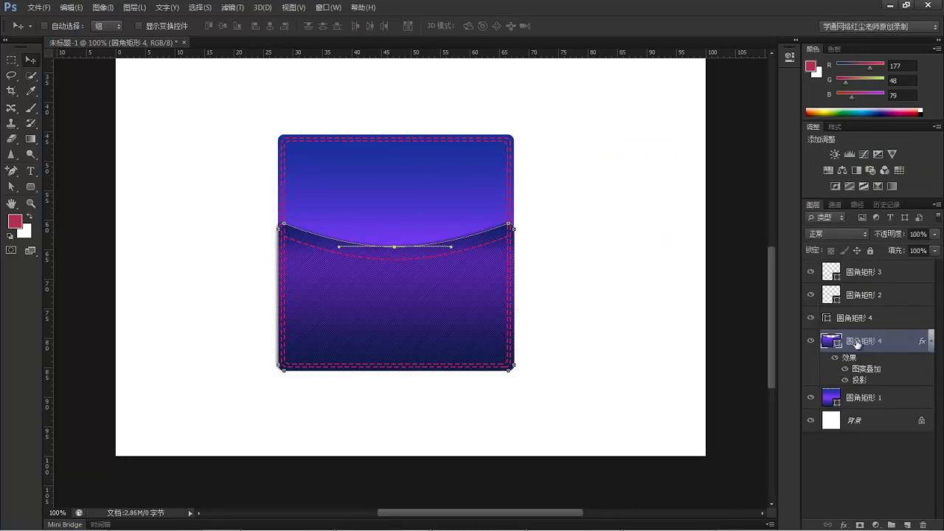
- Add the same black diagonal pattern overlay at 100% opacity to layer 圆角矩形 1, the pocket's back panel
{"action": "left_click", "coordinate": [867, 398]}
{"action": "left_click", "coordinate": [853, 359]}
{"action": "left_click", "coordinate": [863, 398]}
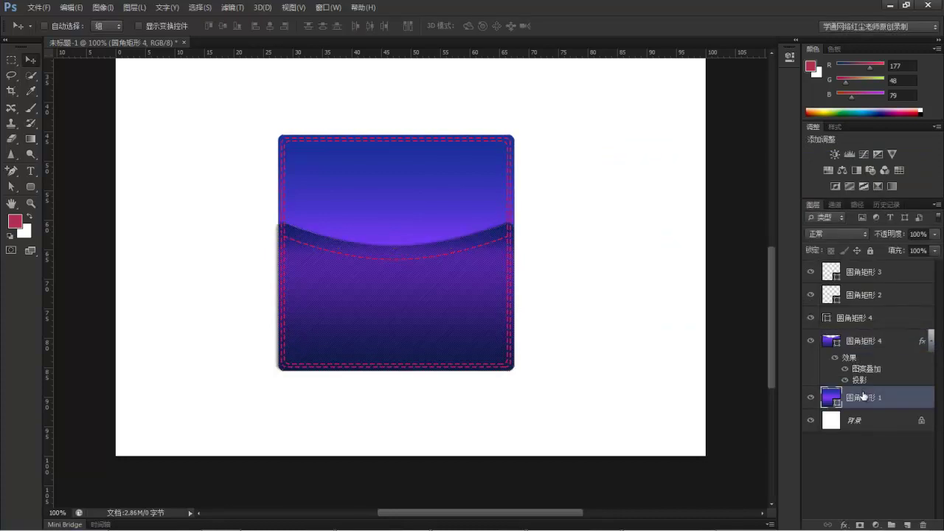
{"action": "left_click", "coordinate": [843, 524]}
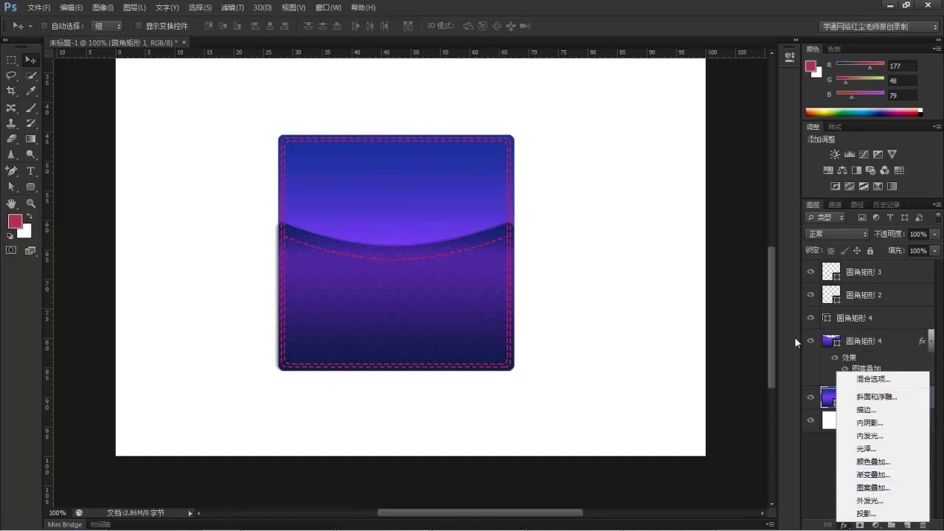
{"action": "left_click", "coordinate": [873, 487]}
{"action": "left_click", "coordinate": [775, 243]}
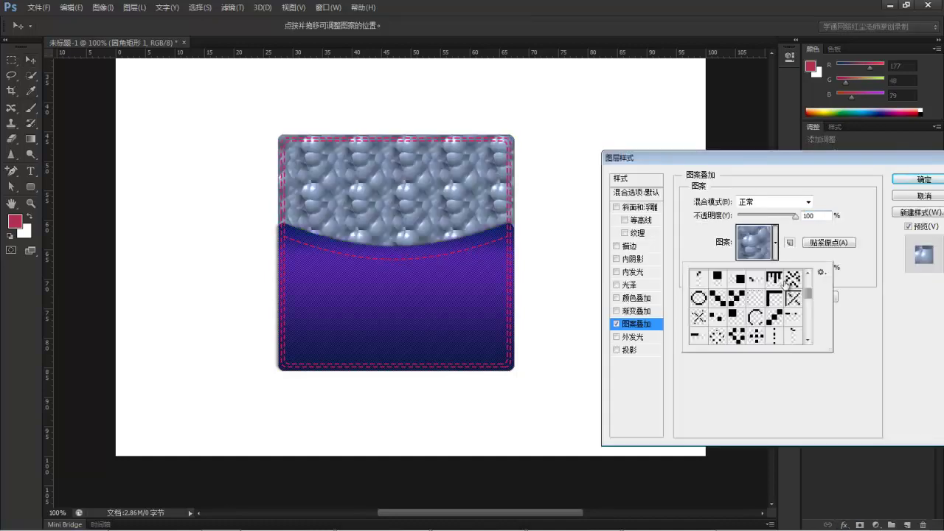
{"action": "left_click", "coordinate": [780, 317]}
{"action": "left_click", "coordinate": [916, 179]}
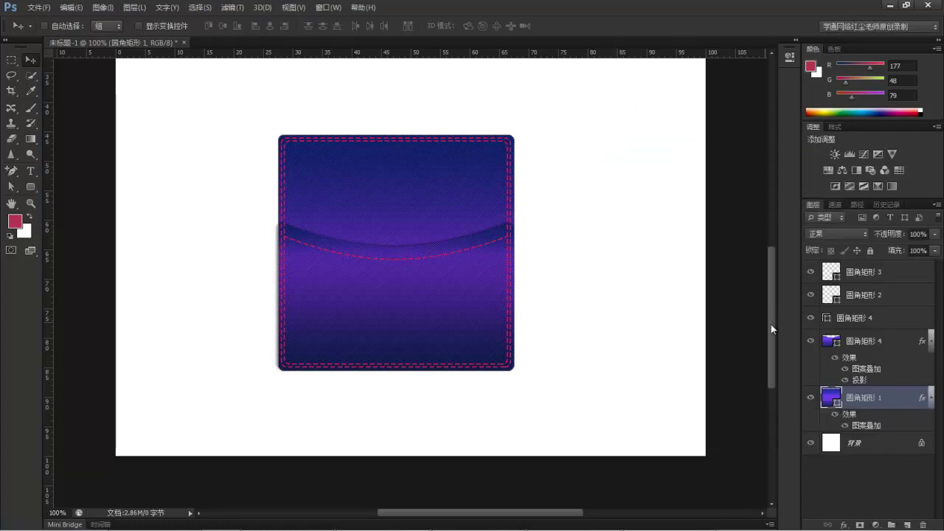
{"action": "mouse_move", "coordinate": [772, 327]}
{"action": "left_mouse_down"}
{"action": "mouse_move", "coordinate": [771, 300]}
{"action": "mouse_move", "coordinate": [771, 312]}
{"action": "left_mouse_up"}
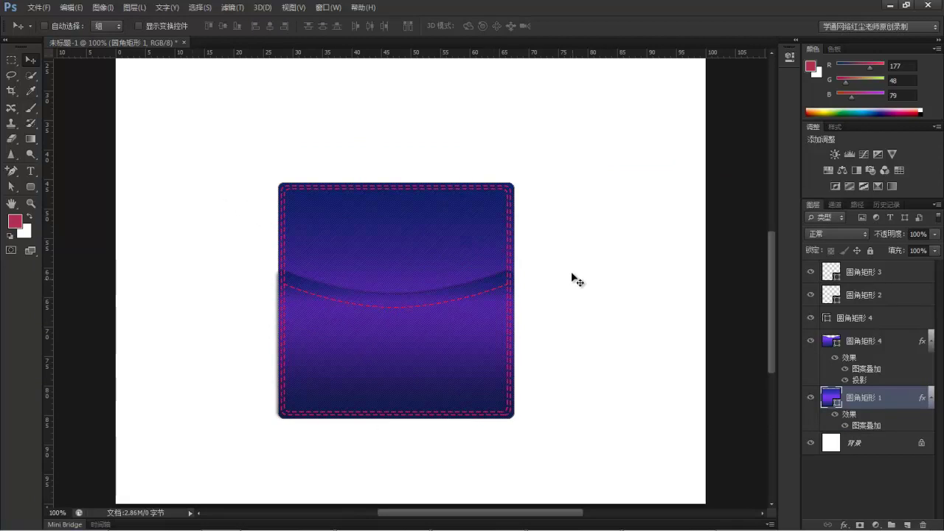
{"action": "left_click", "coordinate": [855, 344]}
{"action": "left_click", "coordinate": [861, 398]}
{"action": "left_click", "coordinate": [868, 346]}
{"action": "left_click", "coordinate": [864, 398]}
{"action": "left_click", "coordinate": [864, 343]}
{"action": "left_click", "coordinate": [864, 398]}
{"action": "left_click", "coordinate": [867, 344]}
{"action": "left_click", "coordinate": [864, 398]}
{"action": "left_click", "coordinate": [866, 343]}
{"action": "left_click", "coordinate": [866, 398]}
{"action": "left_click", "coordinate": [868, 345]}
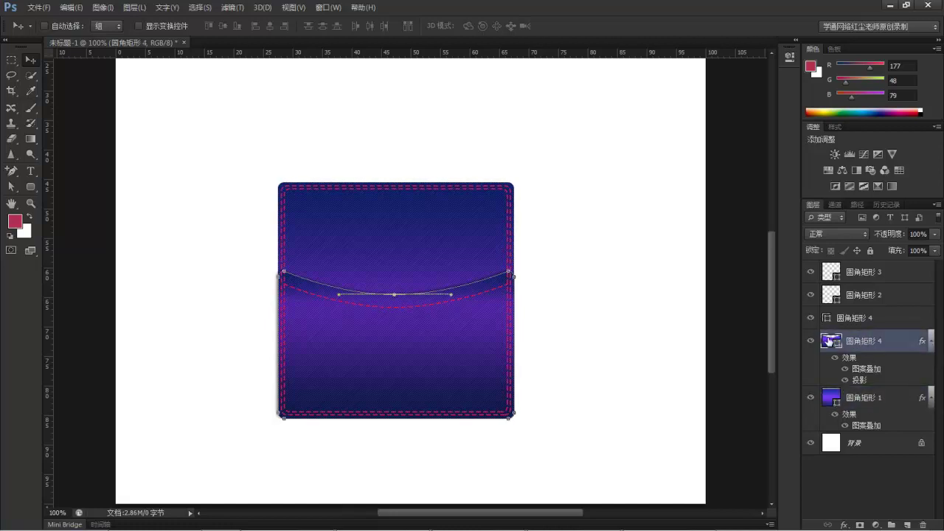
- Crop the canvas to a square closely framing the pocket and deselect the front panel's shape path
{"action": "left_click", "coordinate": [12, 90]}
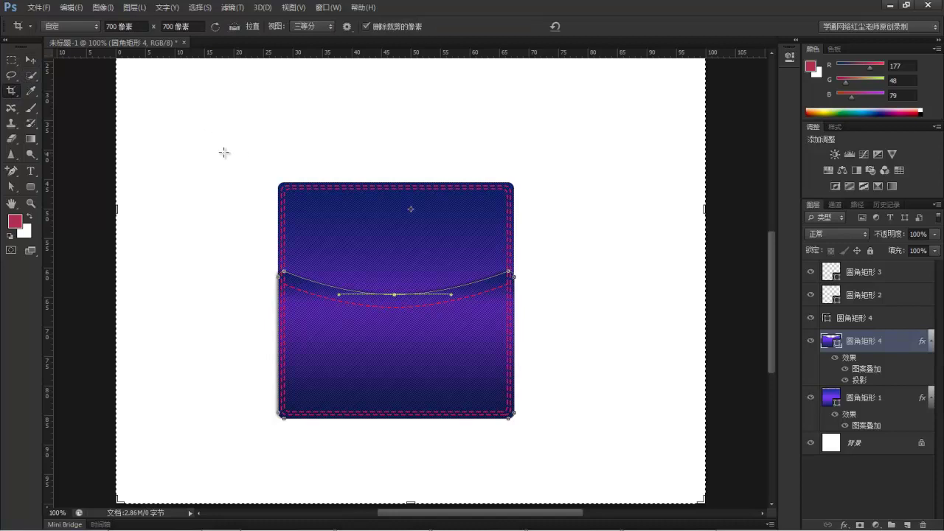
{"action": "left_click_drag", "start_coordinate": [221, 155], "coordinate": [677, 440]}
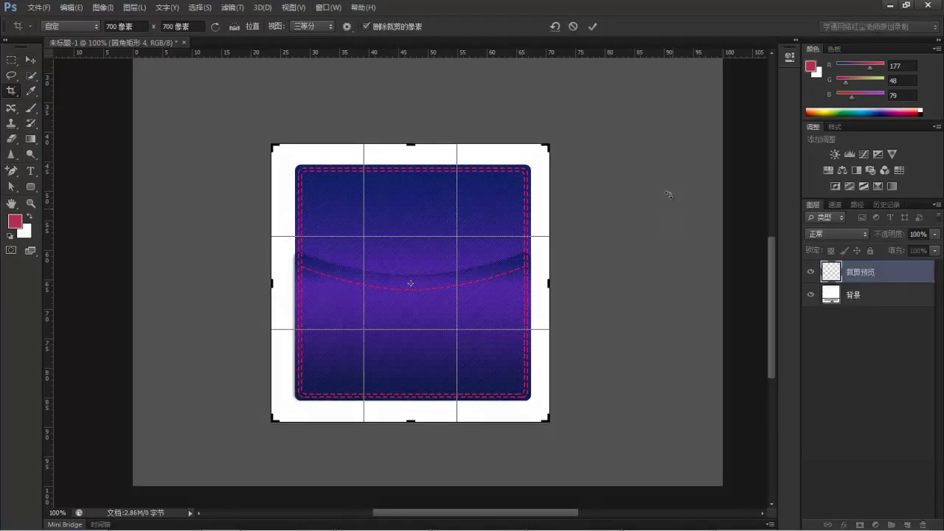
{"action": "left_click", "coordinate": [593, 28]}
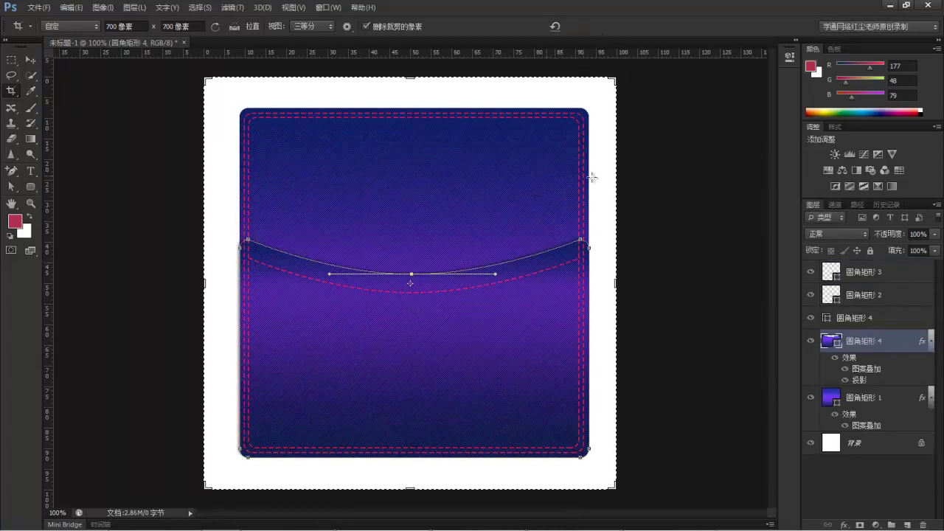
{"action": "left_click", "coordinate": [31, 59]}
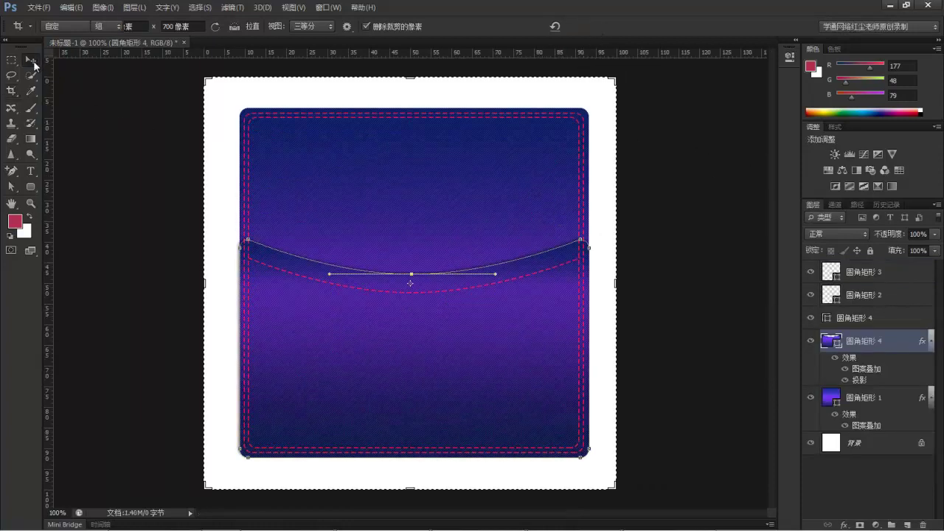
{"action": "left_click", "coordinate": [857, 205]}
{"action": "left_click", "coordinate": [880, 377]}
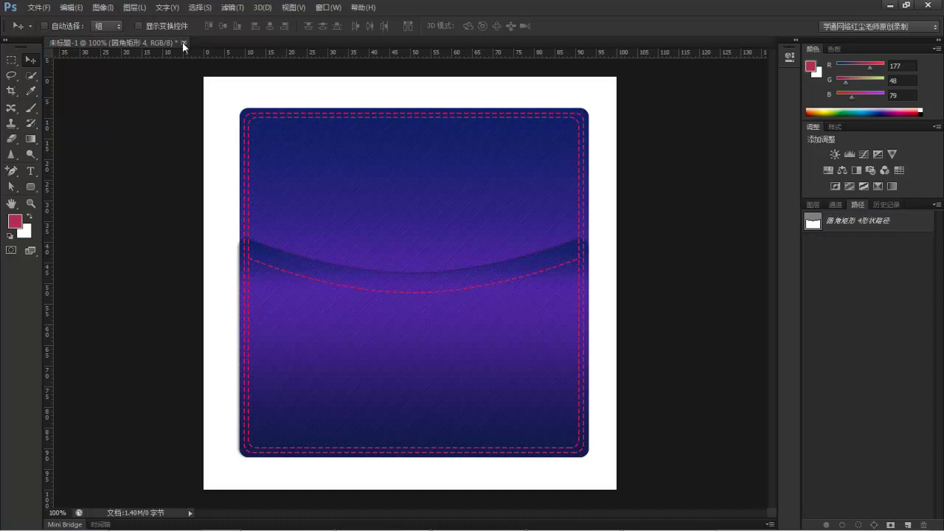
- Revert the document to its blank opening state in the history and switch to the Rectangle tool
{"action": "left_click", "coordinate": [888, 205]}
{"action": "left_click", "coordinate": [840, 220]}
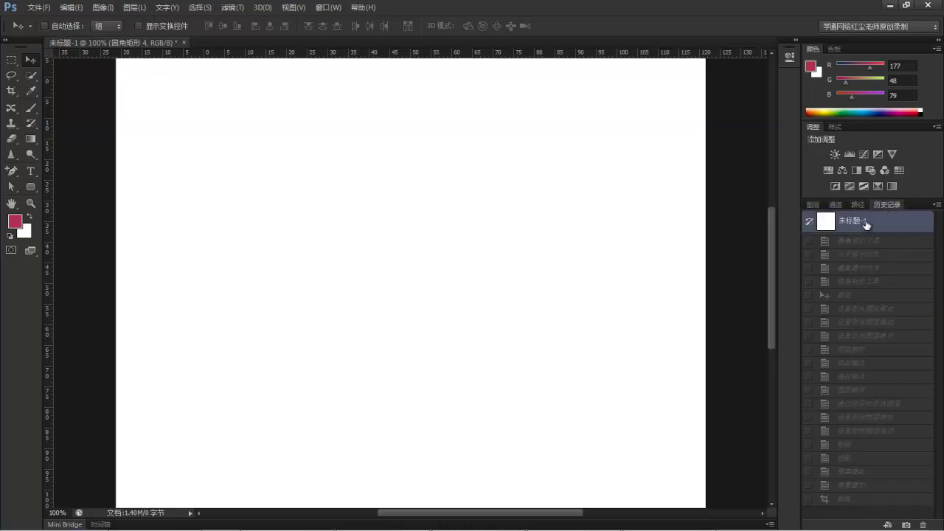
{"action": "left_click", "coordinate": [30, 186]}
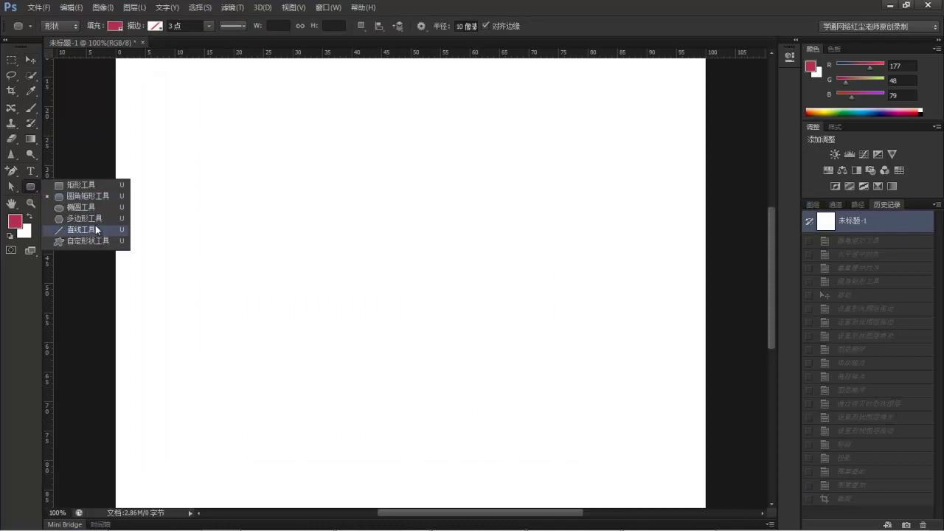
{"action": "left_click", "coordinate": [92, 185]}
- Delete the custom stroke preset with uneven long and short dashes, listed just below the dotted preset
{"action": "left_click", "coordinate": [235, 25]}
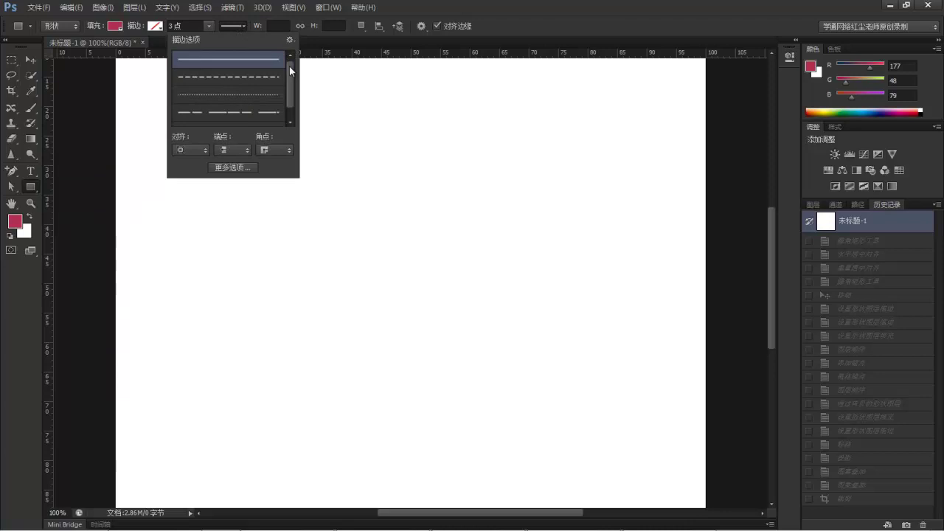
{"action": "mouse_move", "coordinate": [292, 68]}
{"action": "left_mouse_down"}
{"action": "mouse_move", "coordinate": [292, 108]}
{"action": "mouse_move", "coordinate": [294, 65]}
{"action": "left_mouse_up"}
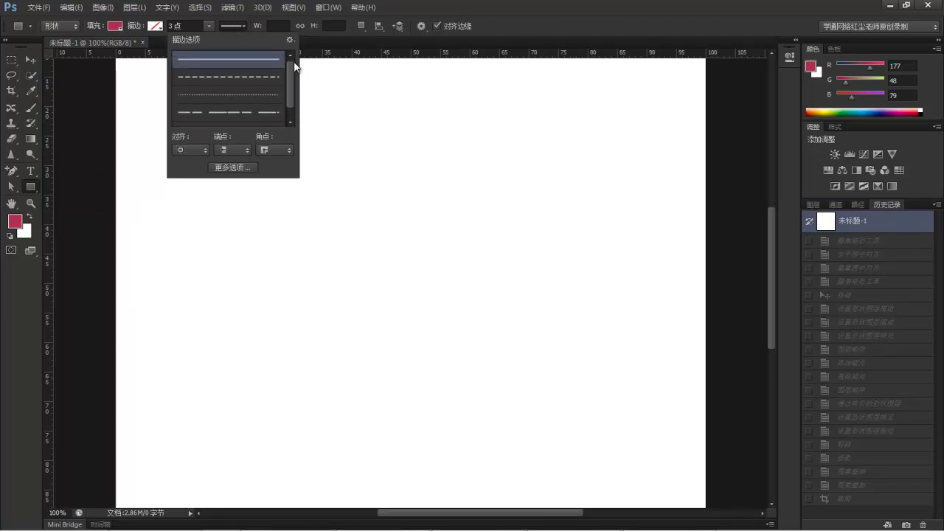
{"action": "left_click", "coordinate": [238, 73]}
{"action": "left_click", "coordinate": [237, 99]}
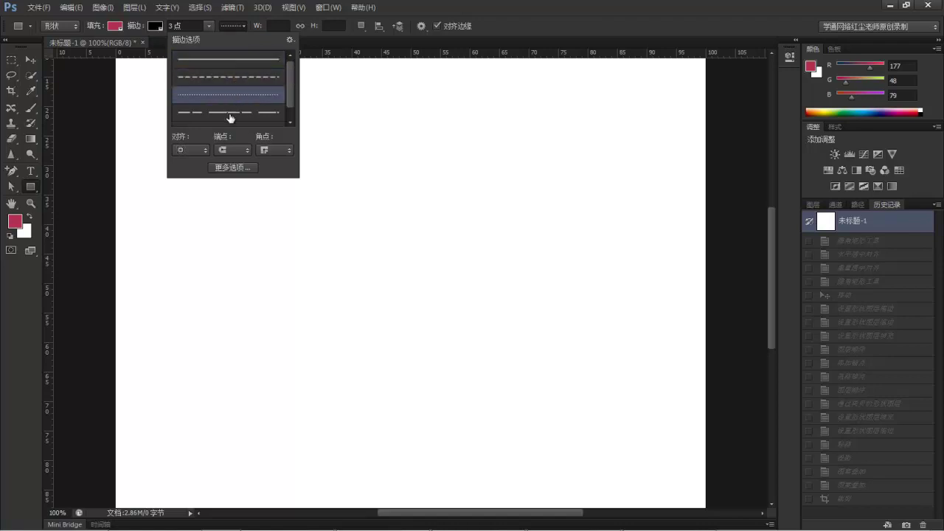
{"action": "left_click", "coordinate": [231, 117]}
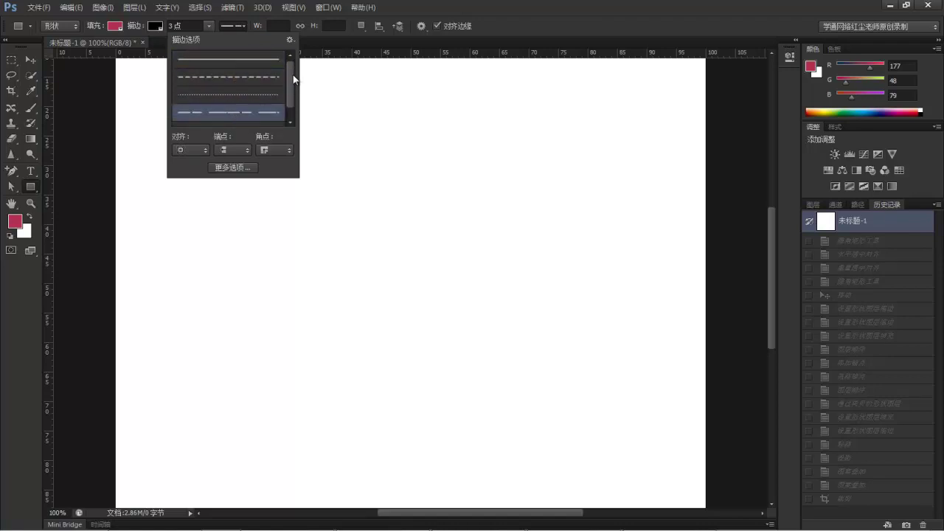
{"action": "left_click", "coordinate": [290, 40]}
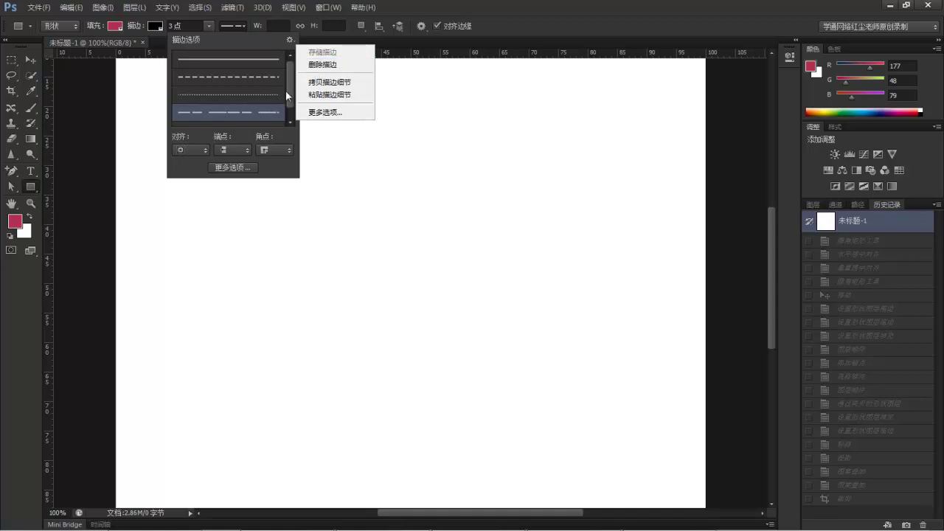
{"action": "left_click", "coordinate": [322, 74]}
- Delete the remaining custom dashed preset so only the solid, dashed and dotted default strokes stay listed
{"action": "left_click", "coordinate": [289, 40]}
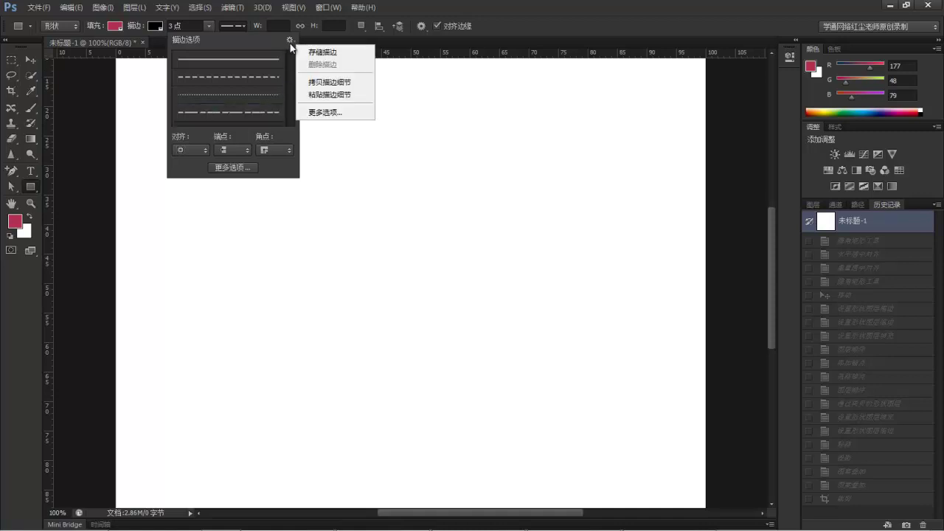
{"action": "left_click", "coordinate": [255, 115]}
{"action": "left_click", "coordinate": [259, 112]}
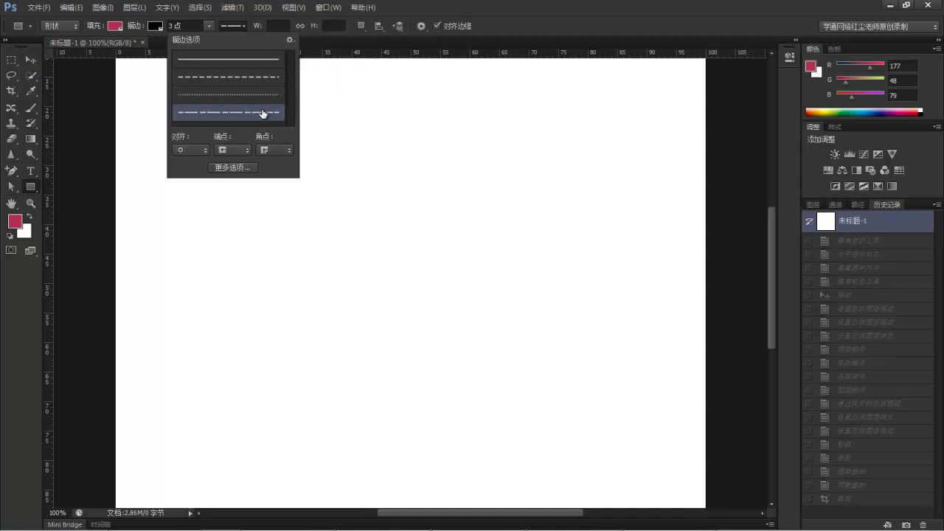
{"action": "left_click", "coordinate": [289, 41]}
{"action": "left_click", "coordinate": [305, 65]}
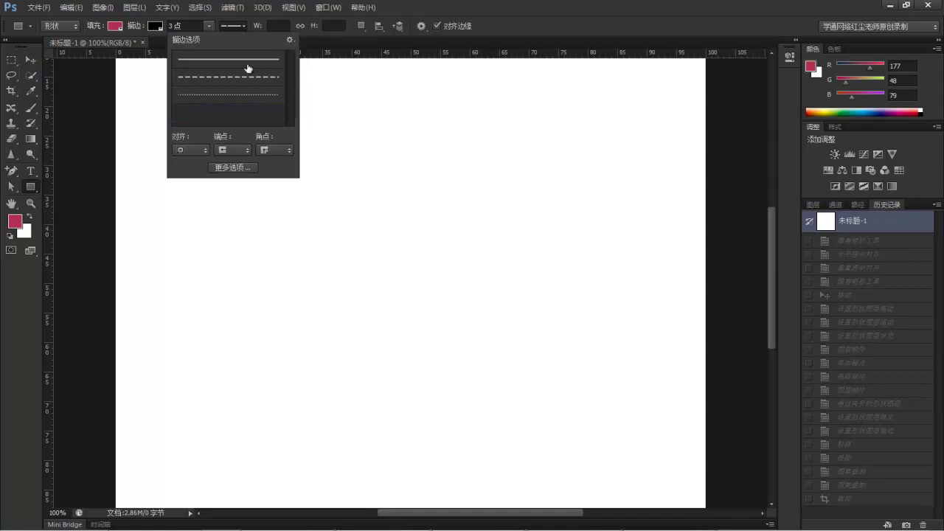
{"action": "left_click", "coordinate": [287, 41]}
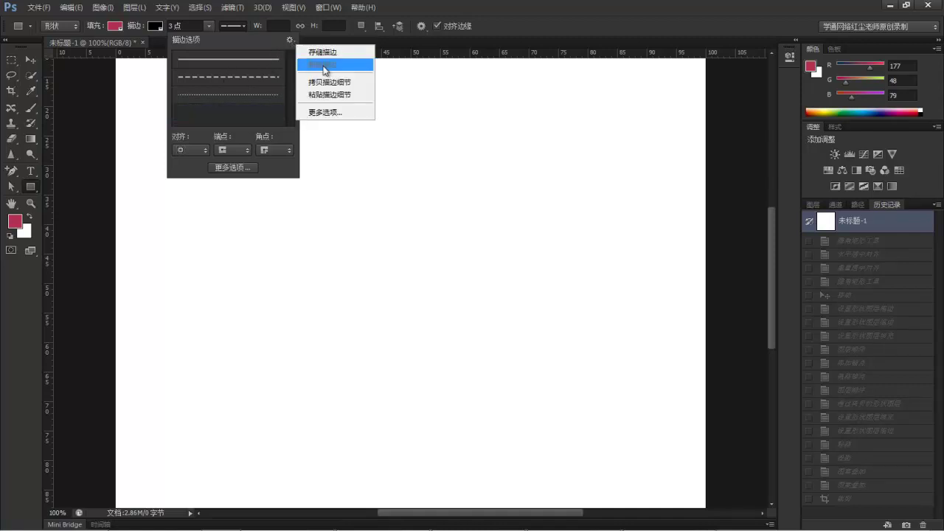
{"action": "left_click", "coordinate": [196, 151]}
- Examine the dash and gap values in the detailed stroke settings, then close them without changes
{"action": "left_click", "coordinate": [232, 168]}
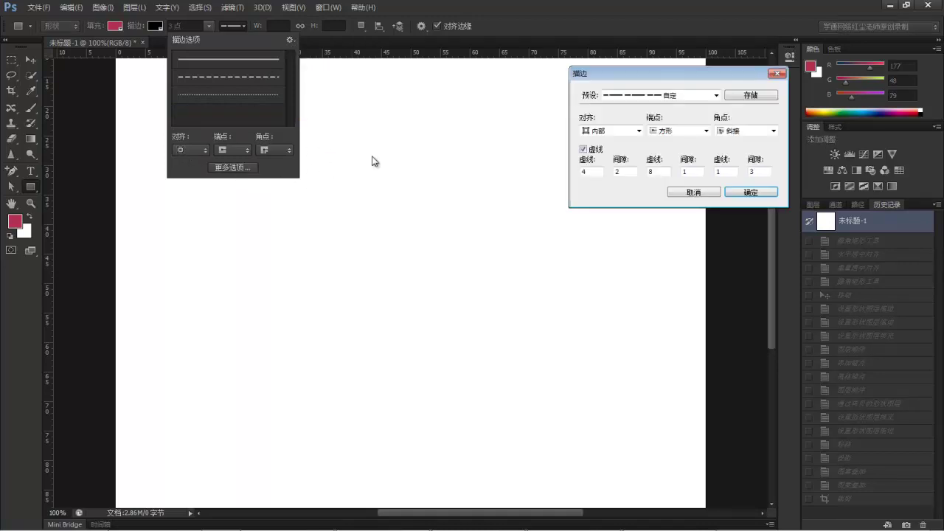
{"action": "left_click_drag", "start_coordinate": [711, 77], "coordinate": [674, 91]}
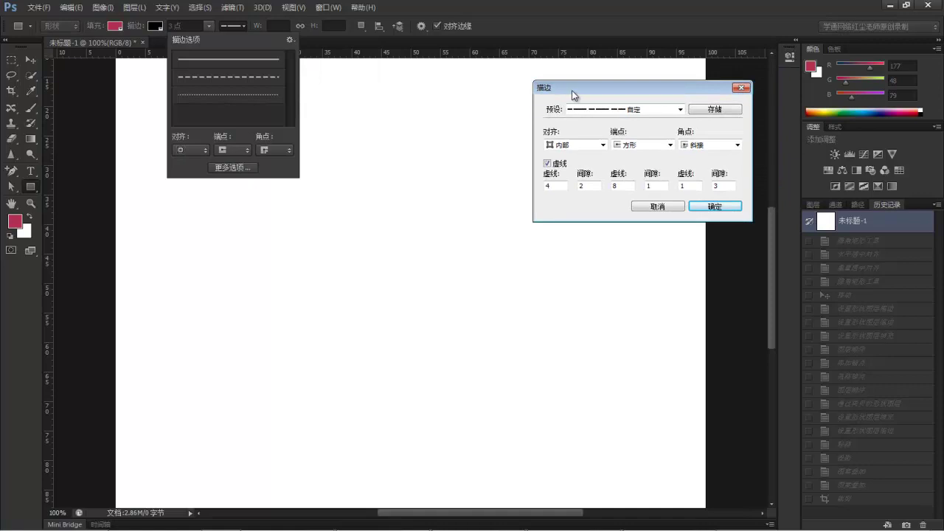
{"action": "key", "text": "Tab"}
{"action": "left_click", "coordinate": [556, 187]}
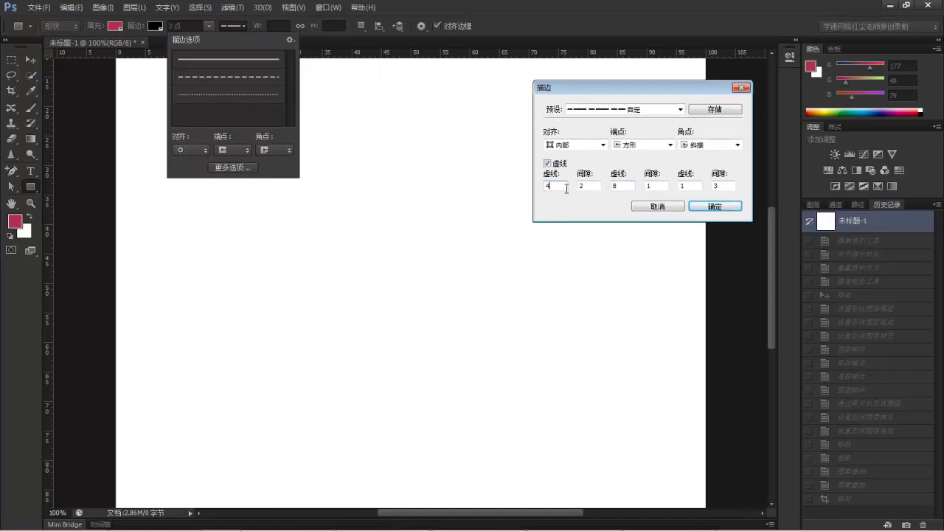
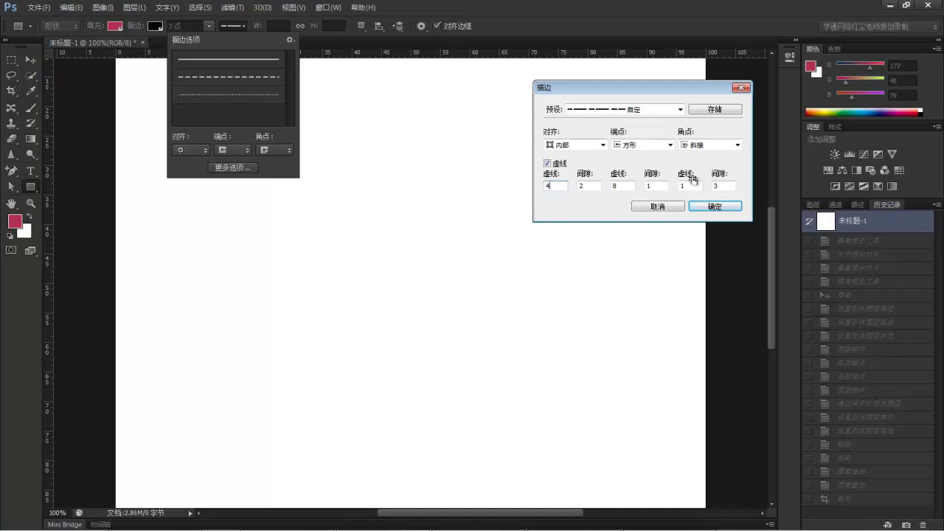
{"action": "left_click", "coordinate": [649, 207]}
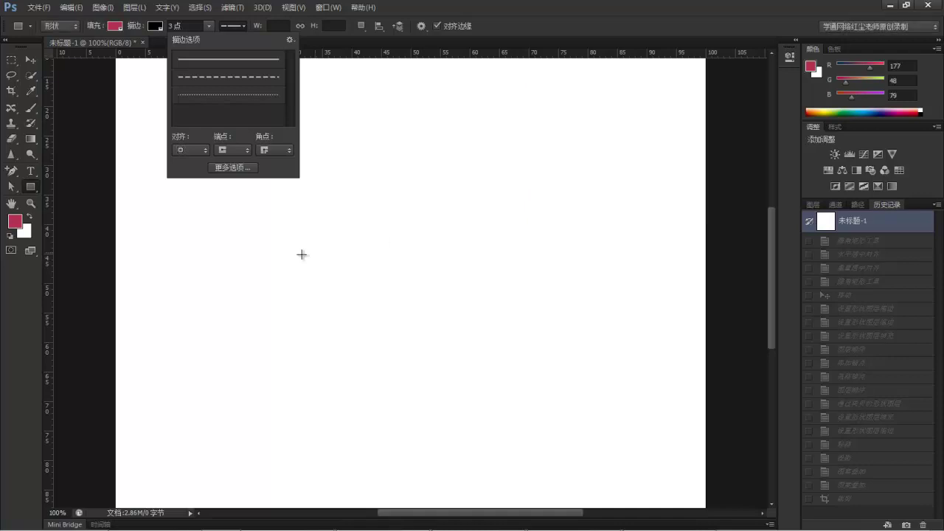
- Draw a crimson rectangle about 629 × 256 px with a 3 pt black dashed stroke in the middle of the canvas
{"action": "mouse_move", "coordinate": [220, 267]}
{"action": "left_mouse_down"}
{"action": "mouse_move", "coordinate": [591, 417]}
{"action": "mouse_move", "coordinate": [583, 411]}
{"action": "left_mouse_up"}
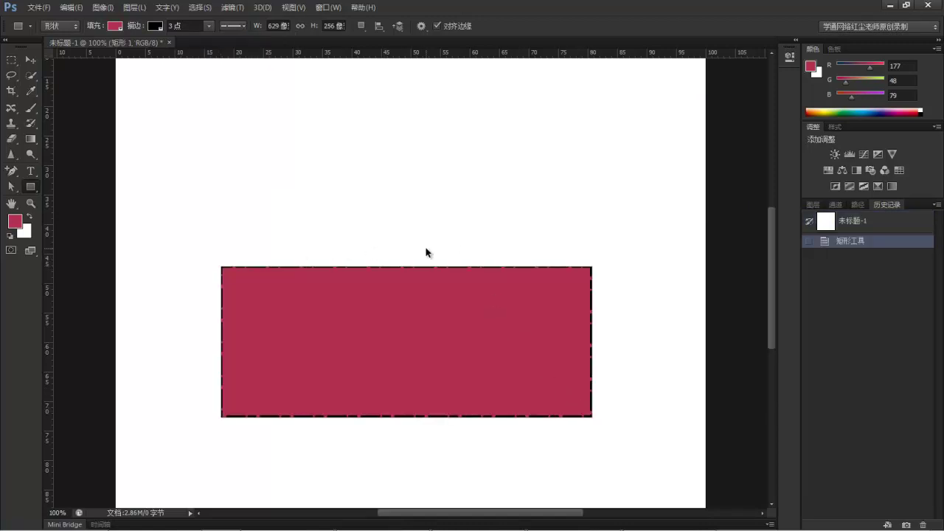
{"action": "key", "text": "ctrl+plus"}
{"action": "key", "text": "ctrl+plus"}
{"action": "key", "text": "ctrl+plus"}
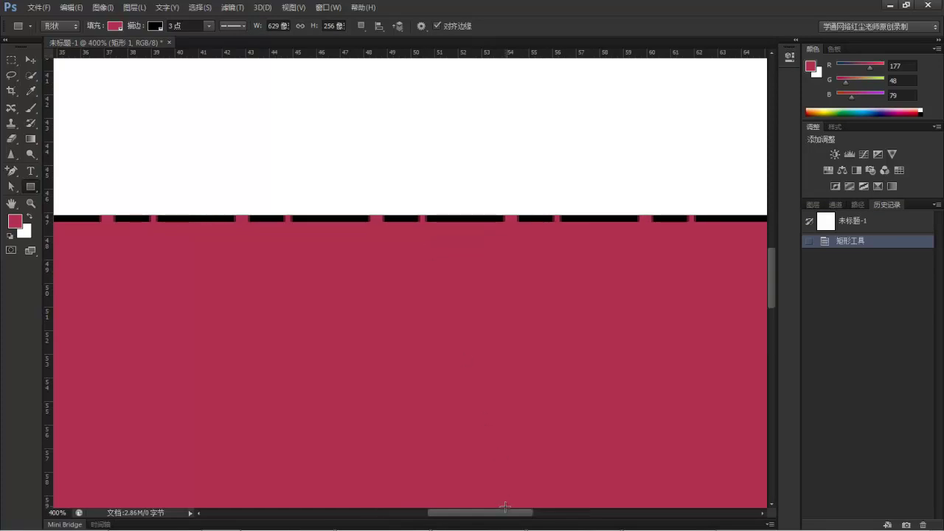
{"action": "left_click_drag", "start_coordinate": [501, 516], "coordinate": [437, 518]}
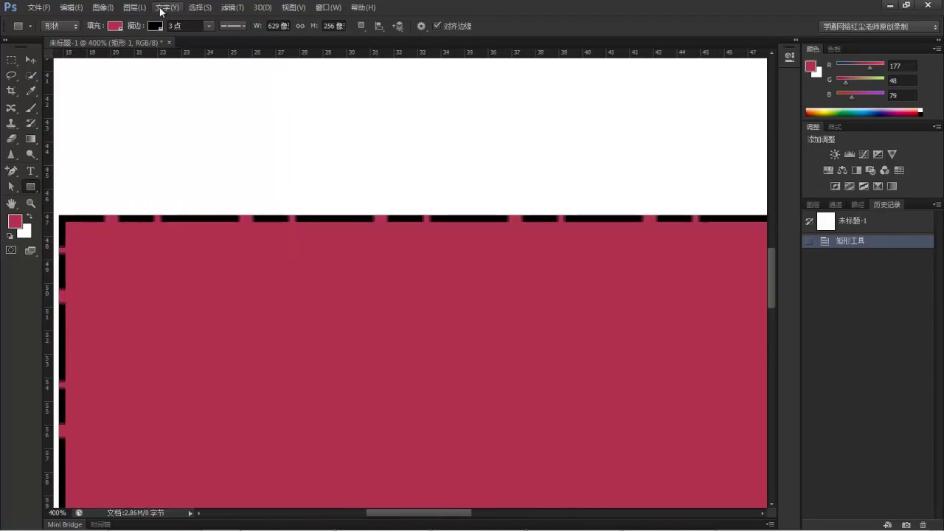
- Try the default dashed and dotted stroke presets on the rectangle, ending with the dotted one
{"action": "left_click", "coordinate": [233, 26]}
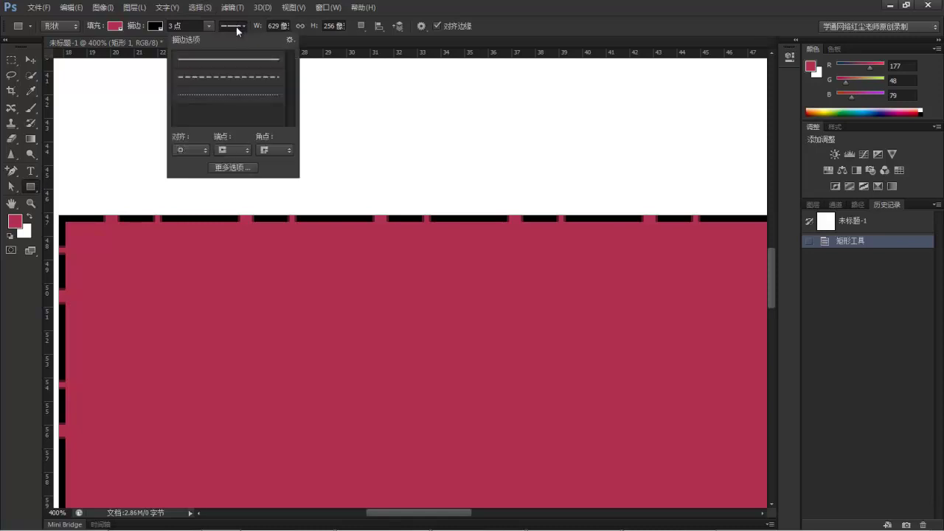
{"action": "left_click", "coordinate": [243, 78]}
{"action": "left_click", "coordinate": [241, 96]}
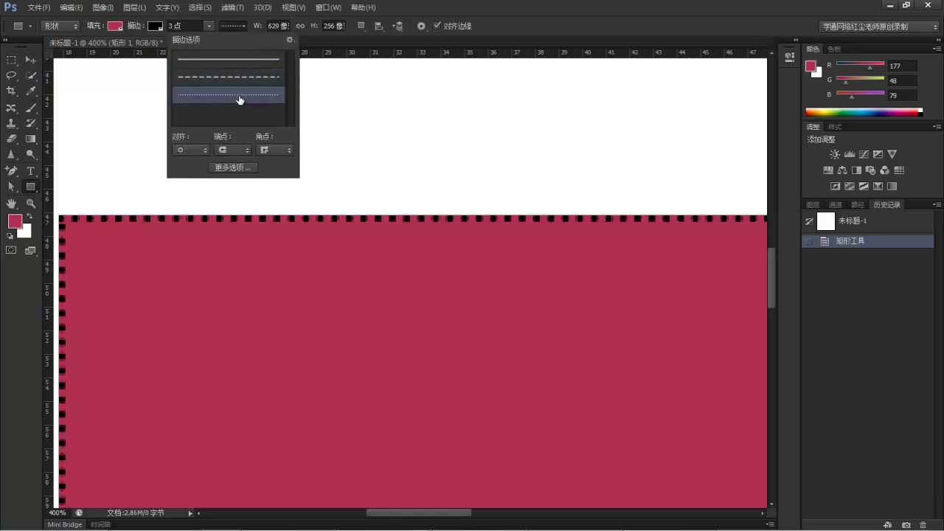
{"action": "left_click", "coordinate": [249, 80]}
{"action": "left_click", "coordinate": [242, 97]}
- Customize the rectangle's dotted stroke with a first dash of 3 and a first gap of 1
{"action": "left_click", "coordinate": [235, 167]}
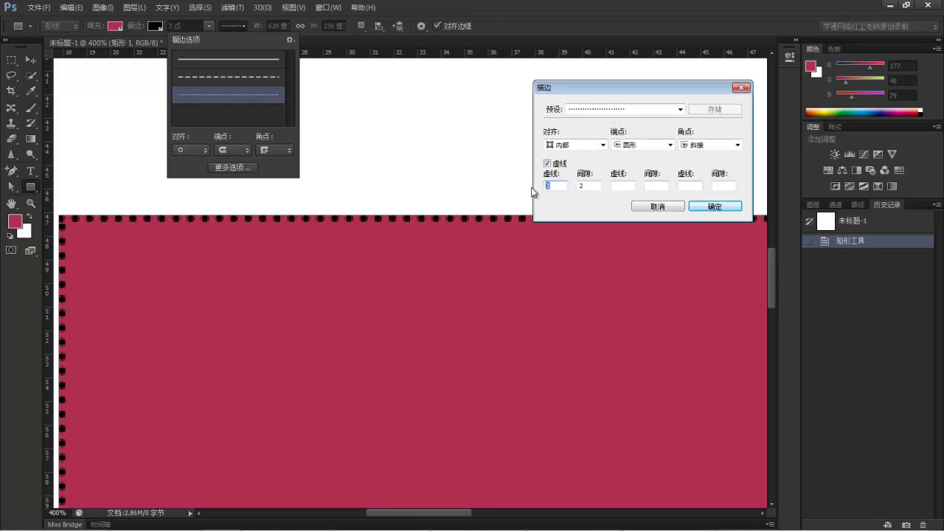
{"action": "type", "text": "3"}
{"action": "key", "text": "Tab"}
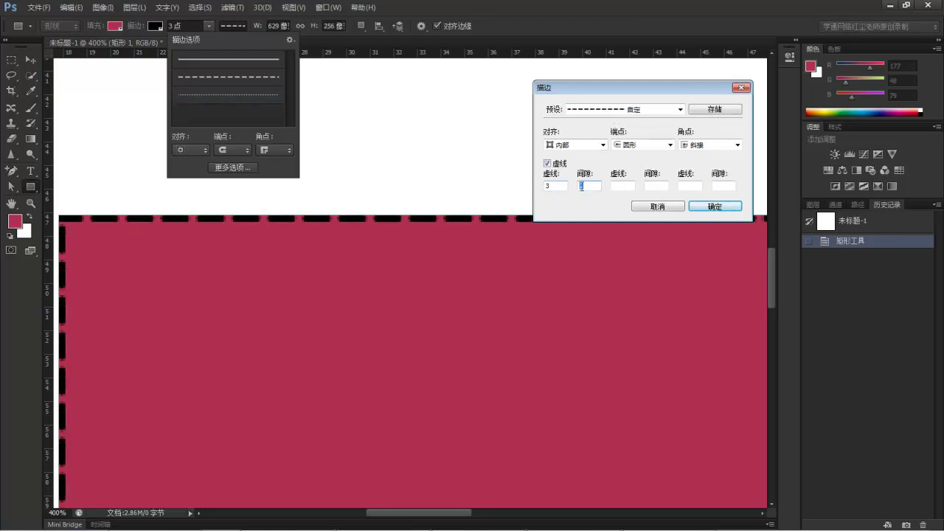
{"action": "type", "text": "1"}
- Extend the stroke pattern with a second dash of 5 and gap of 2, and a third dash of 8 and gap of 3
{"action": "left_click", "coordinate": [618, 187]}
{"action": "type", "text": "4"}
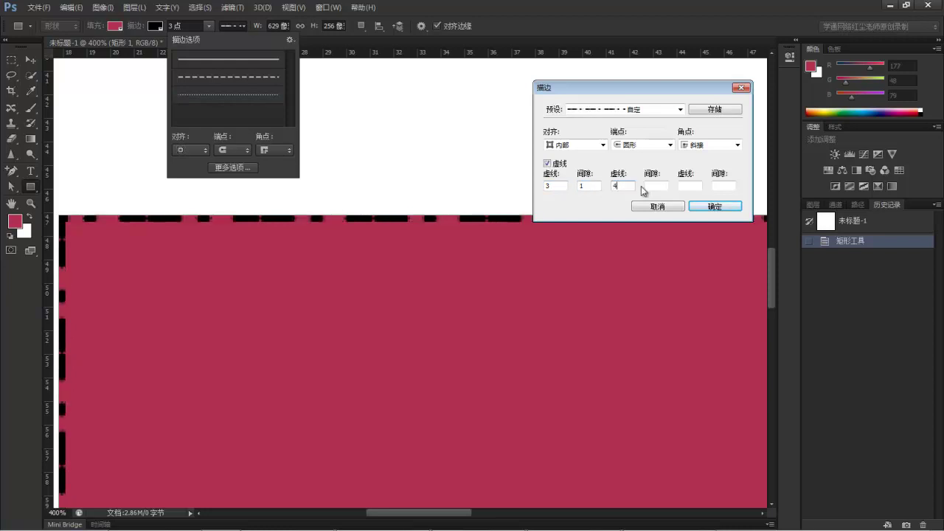
{"action": "key", "text": "BackSpace"}
{"action": "type", "text": "58"}
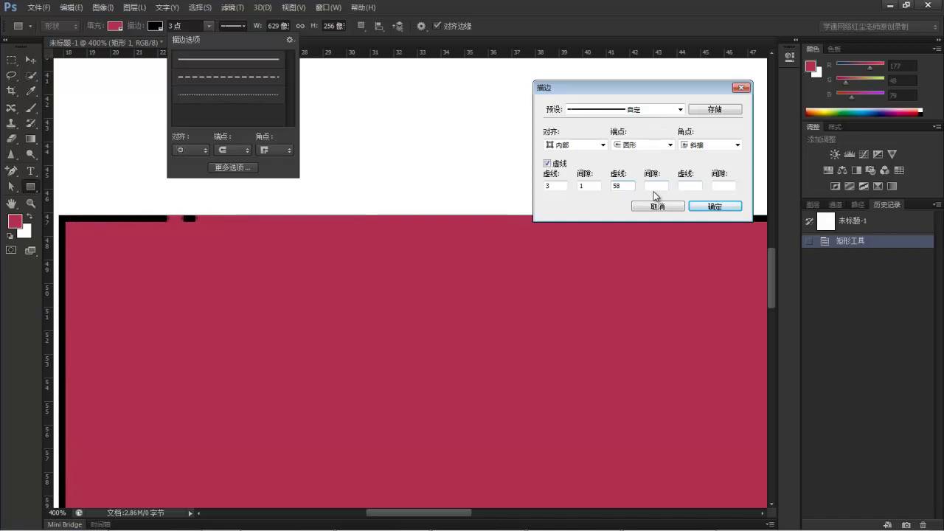
{"action": "key", "text": "BackSpace"}
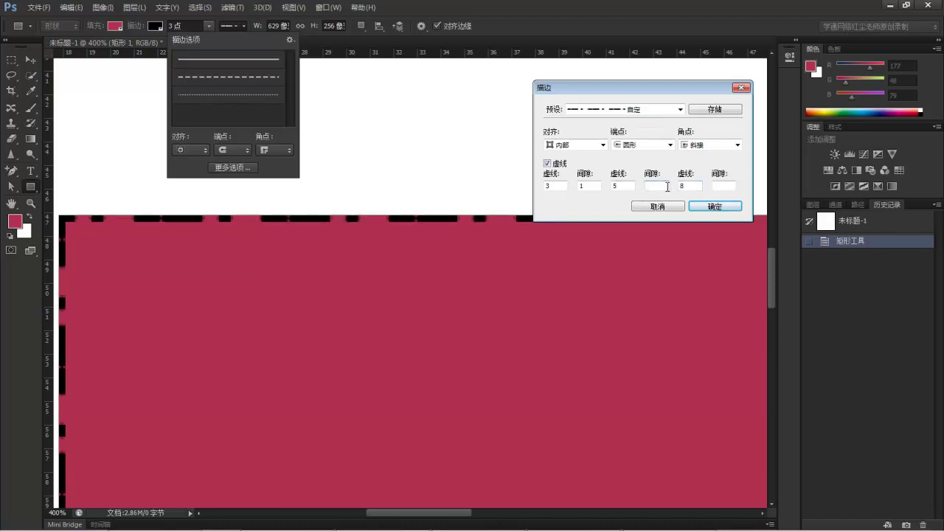
{"action": "left_click", "coordinate": [666, 187]}
{"action": "type", "text": "2"}
{"action": "left_click", "coordinate": [722, 186]}
{"action": "type", "text": "3"}
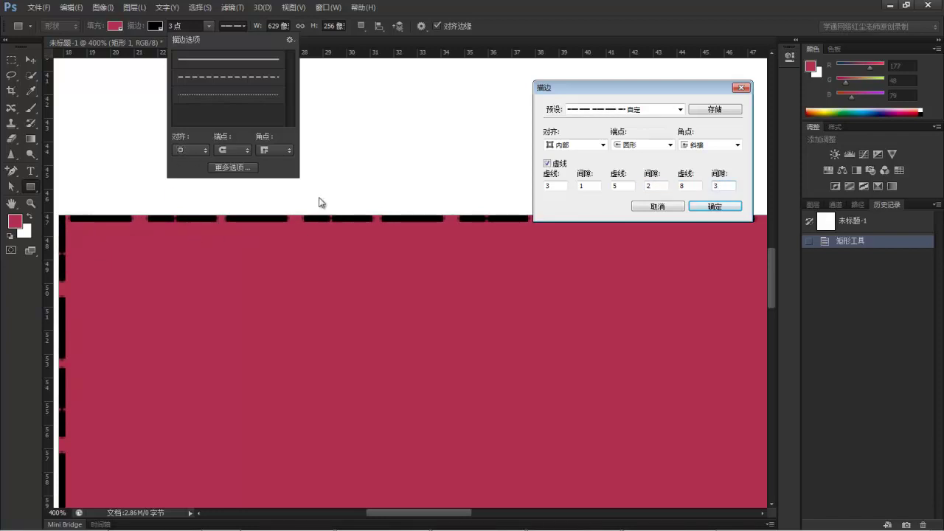
- Examine how the custom dash and gap sequence repeats along the rectangle's upper and left edges
{"action": "double_click", "coordinate": [547, 185]}
{"action": "mouse_move", "coordinate": [303, 281]}
{"action": "left_mouse_down"}
{"action": "mouse_move", "coordinate": [437, 294]}
{"action": "mouse_move", "coordinate": [384, 291]}
{"action": "mouse_move", "coordinate": [379, 281]}
{"action": "mouse_move", "coordinate": [382, 299]}
{"action": "mouse_move", "coordinate": [536, 292]}
{"action": "mouse_move", "coordinate": [565, 278]}
{"action": "mouse_move", "coordinate": [558, 300]}
{"action": "mouse_move", "coordinate": [778, 261]}
{"action": "left_mouse_up"}
{"action": "left_click_drag", "start_coordinate": [734, 297], "coordinate": [726, 354]}
{"action": "key", "text": "Escape"}
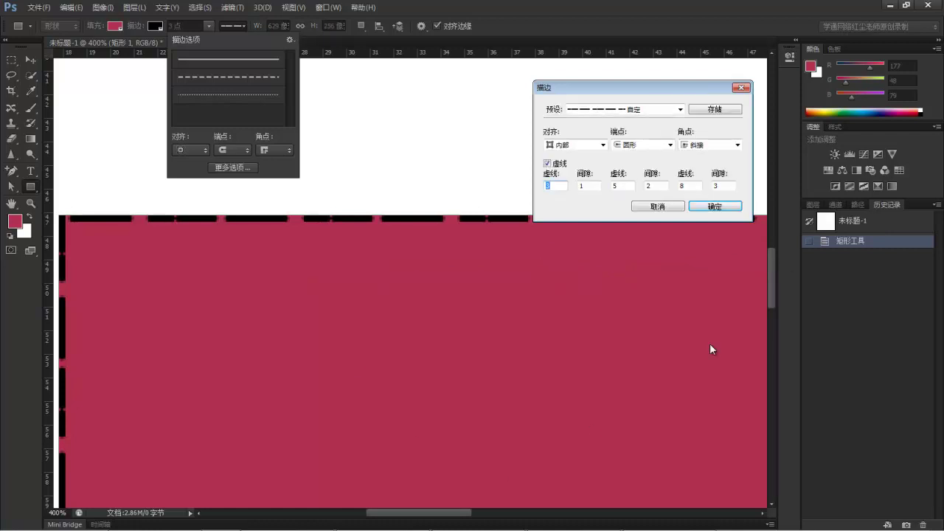
{"action": "left_click_drag", "start_coordinate": [771, 280], "coordinate": [778, 302]}
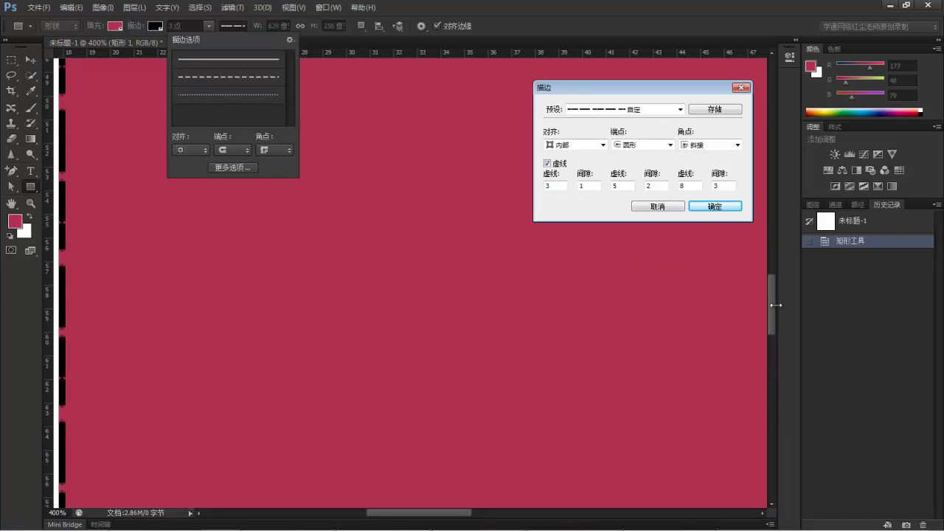
{"action": "left_click_drag", "start_coordinate": [457, 512], "coordinate": [412, 511]}
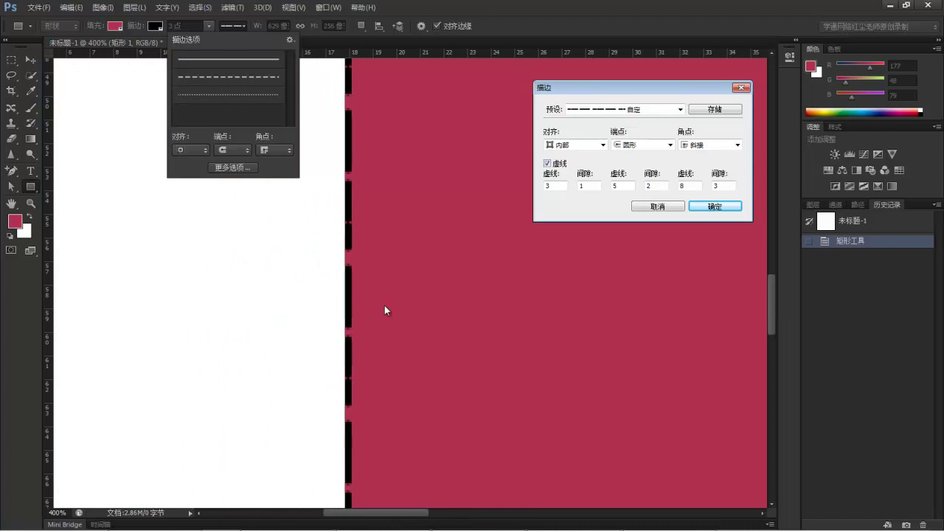
- Try a first dash of 1 in the rectangle's custom stroke and compare the pattern along its left and lower edges
{"action": "mouse_move", "coordinate": [353, 379]}
{"action": "left_mouse_down"}
{"action": "mouse_move", "coordinate": [360, 412]}
{"action": "mouse_move", "coordinate": [352, 396]}
{"action": "mouse_move", "coordinate": [363, 390]}
{"action": "left_mouse_up"}
{"action": "left_click_drag", "start_coordinate": [343, 324], "coordinate": [319, 255]}
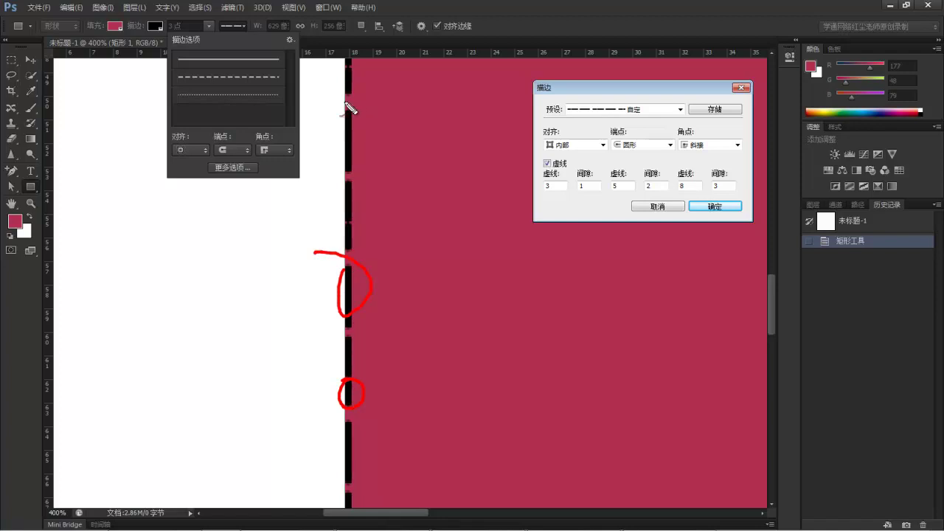
{"action": "key", "text": "Escape"}
{"action": "left_click_drag", "start_coordinate": [774, 299], "coordinate": [771, 344]}
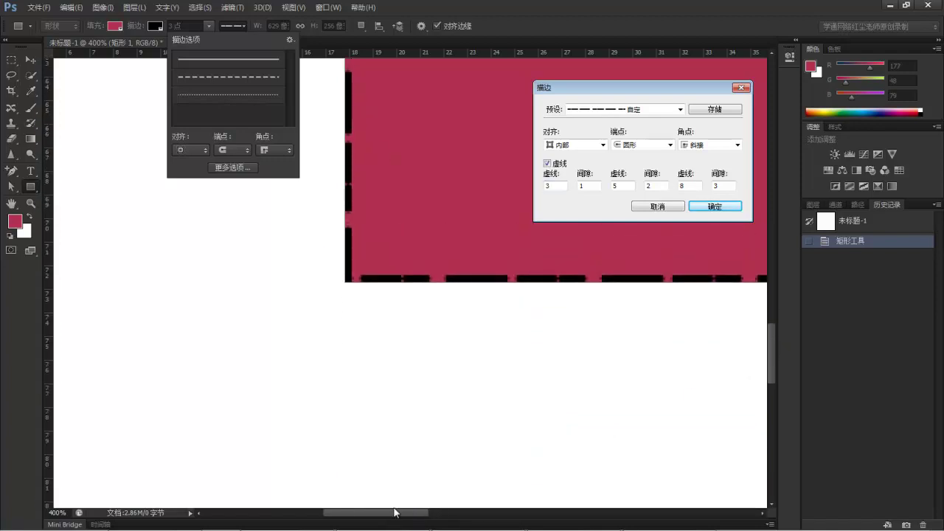
{"action": "double_click", "coordinate": [555, 186]}
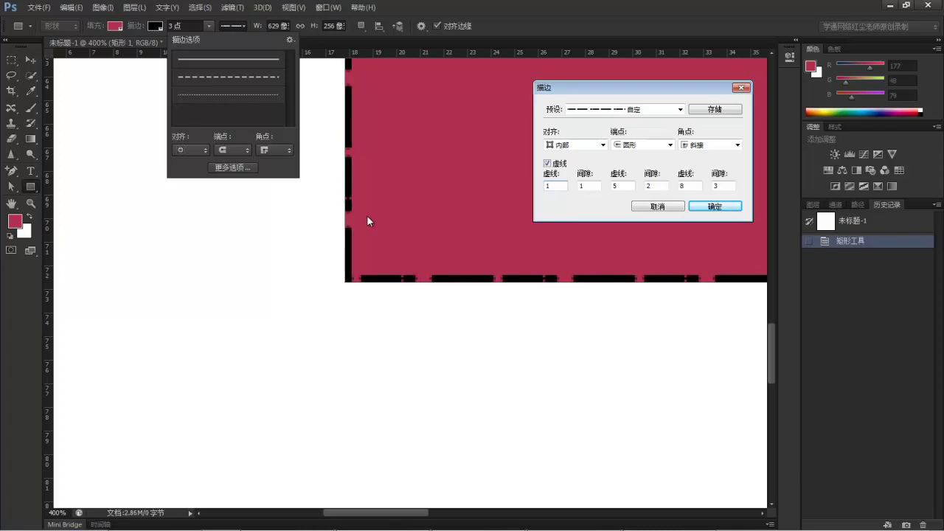
{"action": "left_click_drag", "start_coordinate": [402, 513], "coordinate": [490, 513]}
{"action": "left_click_drag", "start_coordinate": [769, 373], "coordinate": [772, 181]}
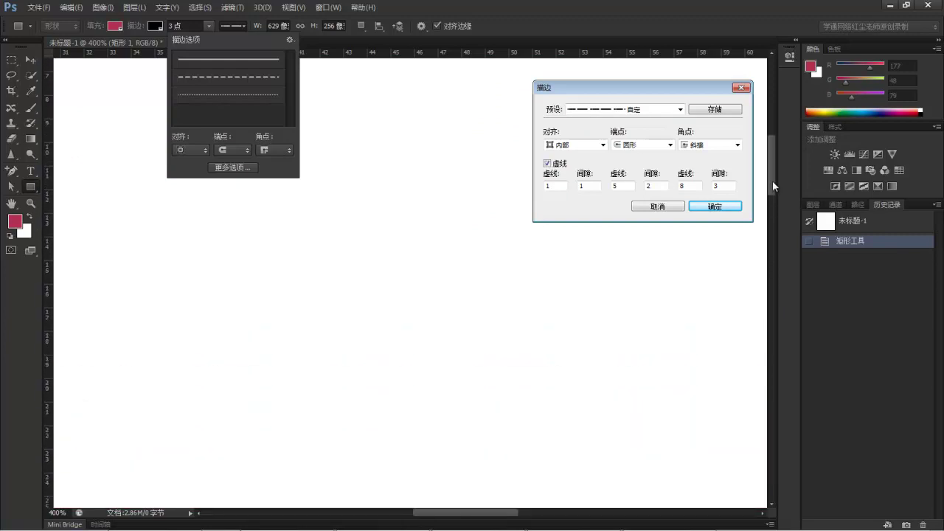
- Cancel the stroke customization, revert the document to its initial history state and fit the canvas in view
{"action": "left_click", "coordinate": [659, 207]}
{"action": "left_click", "coordinate": [847, 224]}
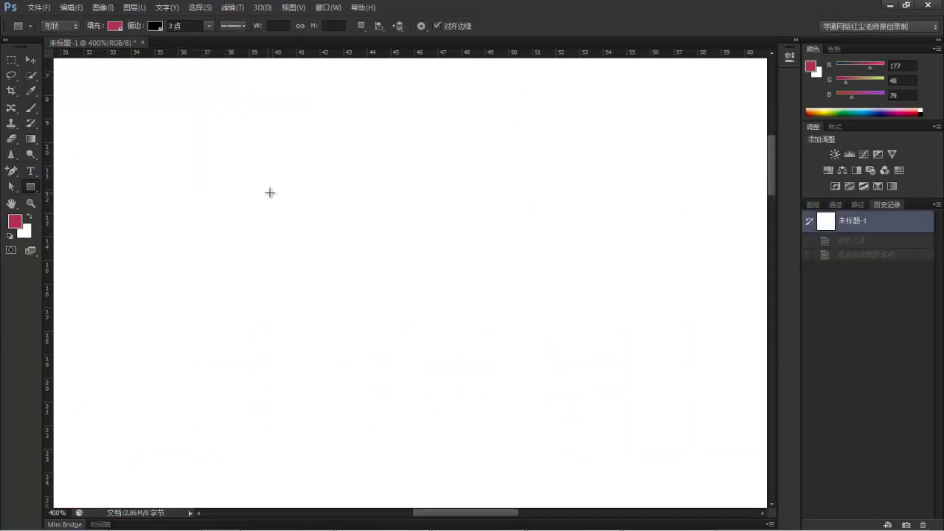
{"action": "key", "text": "ctrl+0"}
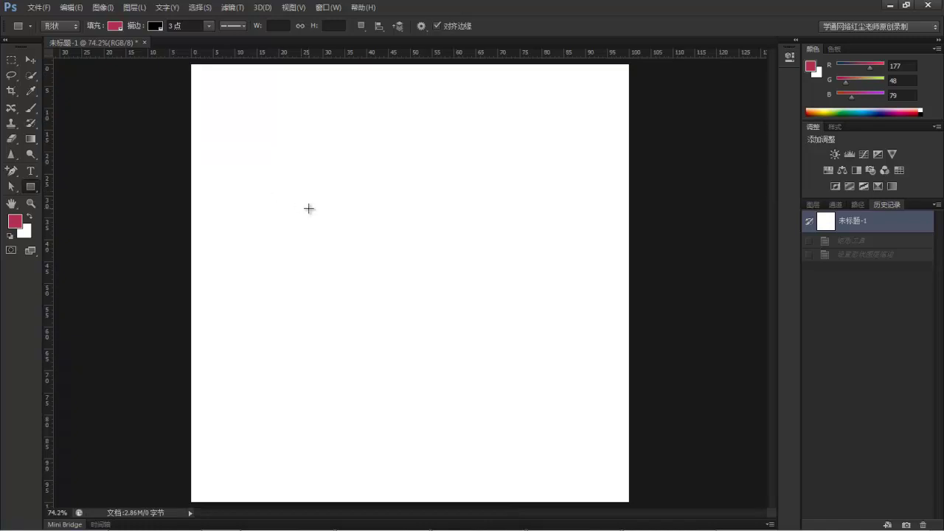
- Draw a rectangle about 707 × 304 px in the upper half of the canvas and remove its fill
{"action": "left_click", "coordinate": [236, 26]}
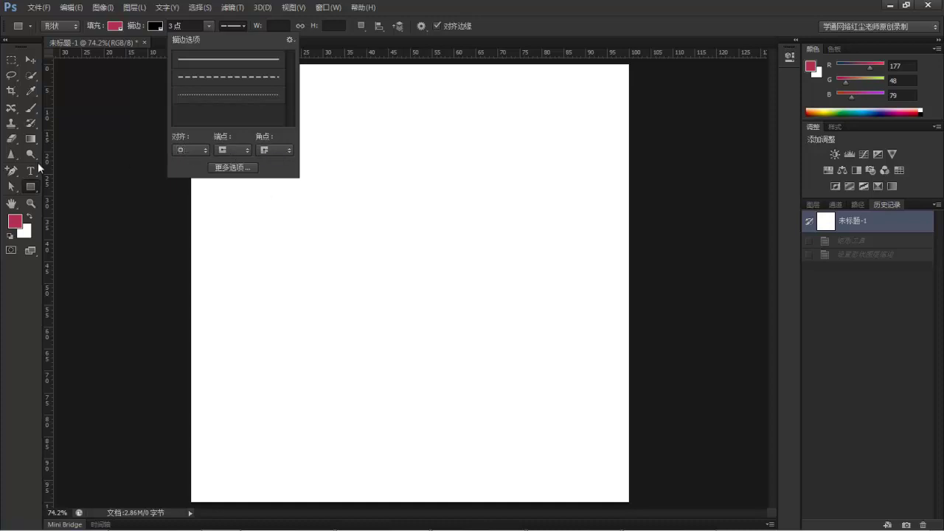
{"action": "left_click", "coordinate": [233, 26]}
{"action": "left_click_drag", "start_coordinate": [227, 168], "coordinate": [581, 308]}
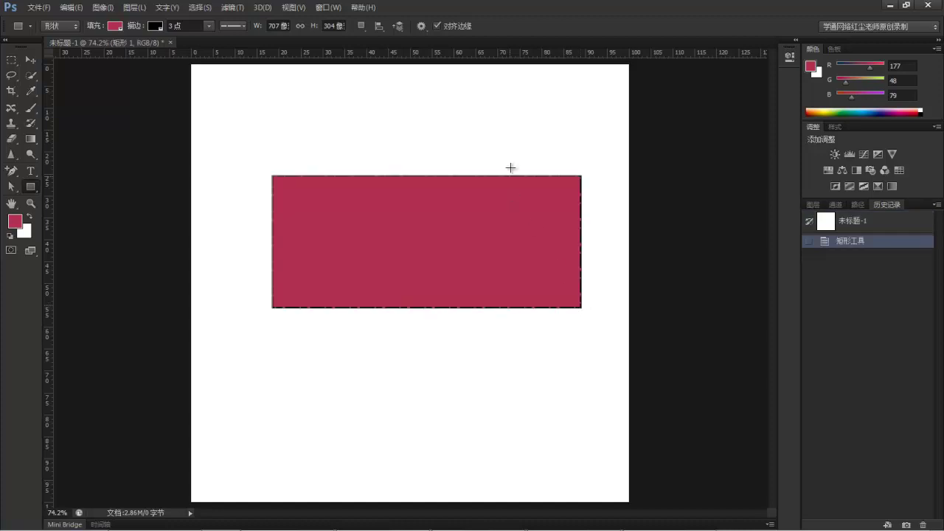
{"action": "left_click", "coordinate": [115, 26]}
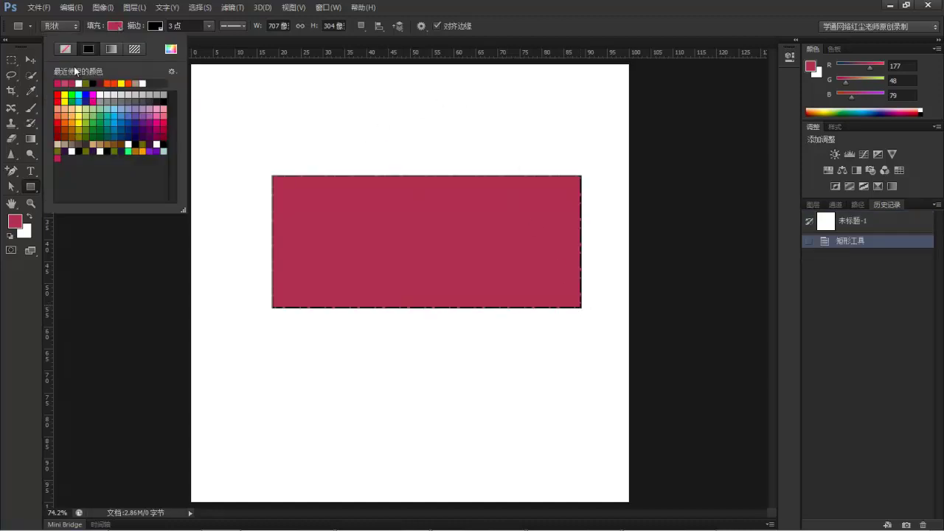
{"action": "left_click", "coordinate": [65, 50]}
- Give the rectangle a solid crimson stroke with a width of 28.06 pt
{"action": "left_click", "coordinate": [155, 27]}
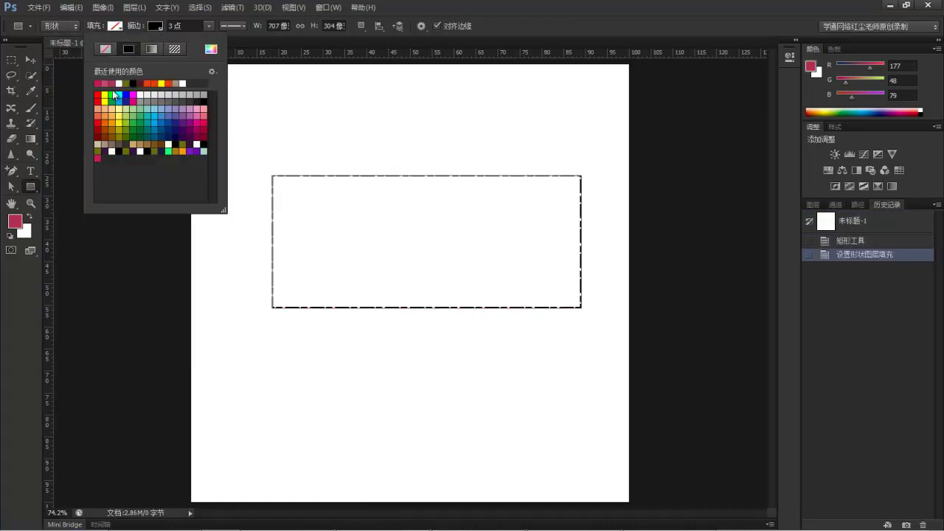
{"action": "left_click", "coordinate": [97, 82]}
{"action": "left_click", "coordinate": [243, 27]}
{"action": "left_click", "coordinate": [213, 59]}
{"action": "left_click", "coordinate": [209, 25]}
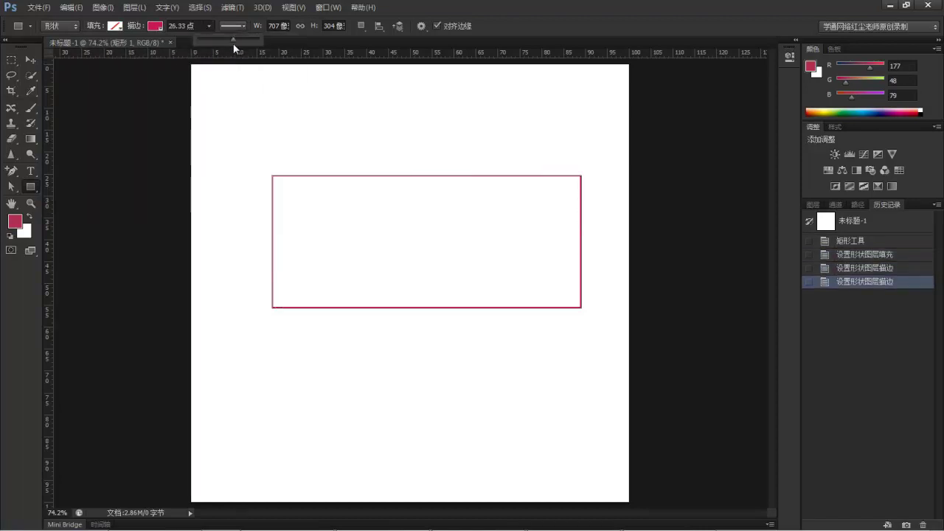
{"action": "left_click_drag", "start_coordinate": [231, 43], "coordinate": [235, 42]}
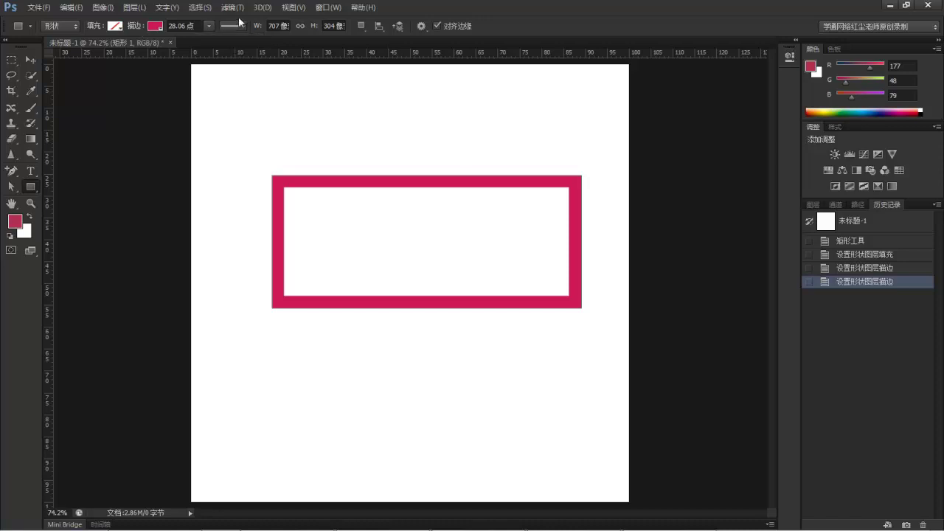
- Try the centered stroke alignment on the rectangle, followed by the outside alignment
{"action": "left_click", "coordinate": [238, 22]}
{"action": "left_click", "coordinate": [238, 27]}
{"action": "left_click", "coordinate": [193, 150]}
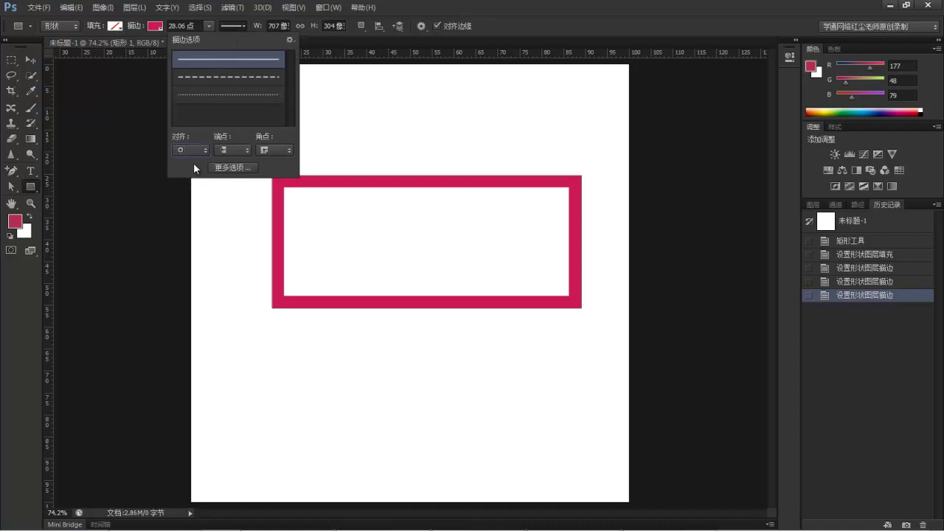
{"action": "left_click", "coordinate": [191, 150]}
{"action": "left_click", "coordinate": [196, 152]}
{"action": "left_click", "coordinate": [187, 186]}
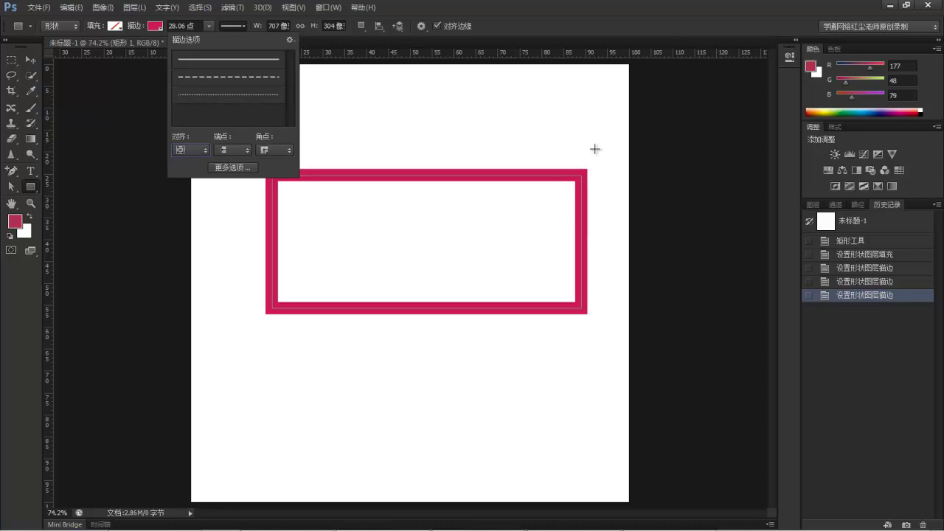
{"action": "left_click", "coordinate": [191, 149]}
{"action": "left_click", "coordinate": [190, 188]}
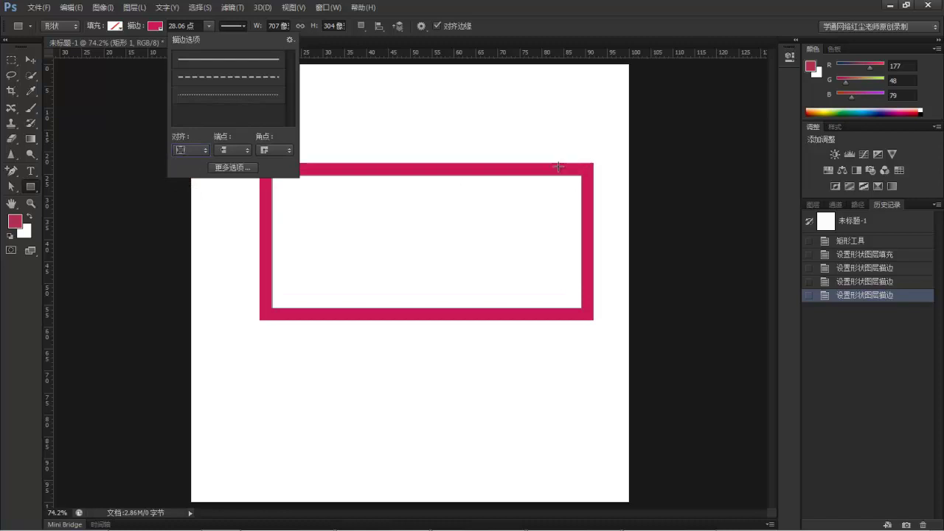
- Try rounded corners on the rectangle's stroke, followed by beveled corners
{"action": "left_click", "coordinate": [275, 150]}
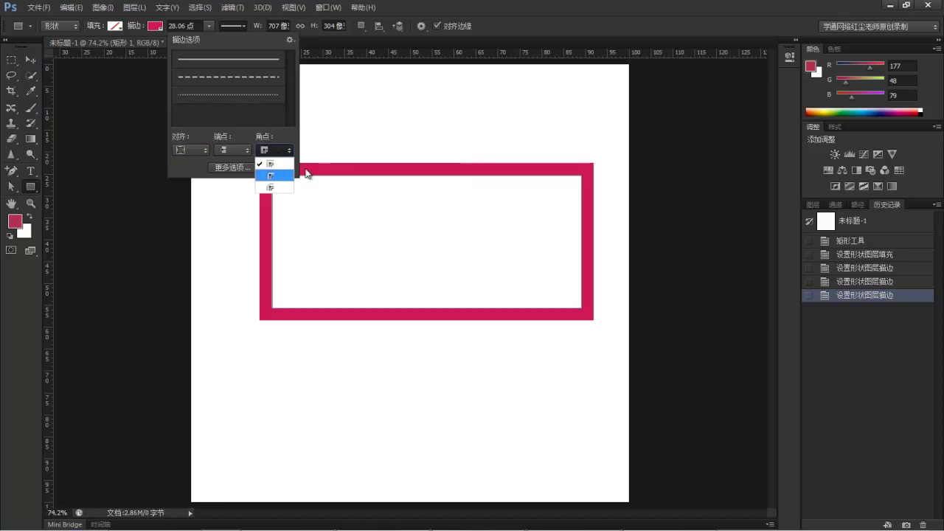
{"action": "left_click", "coordinate": [272, 188]}
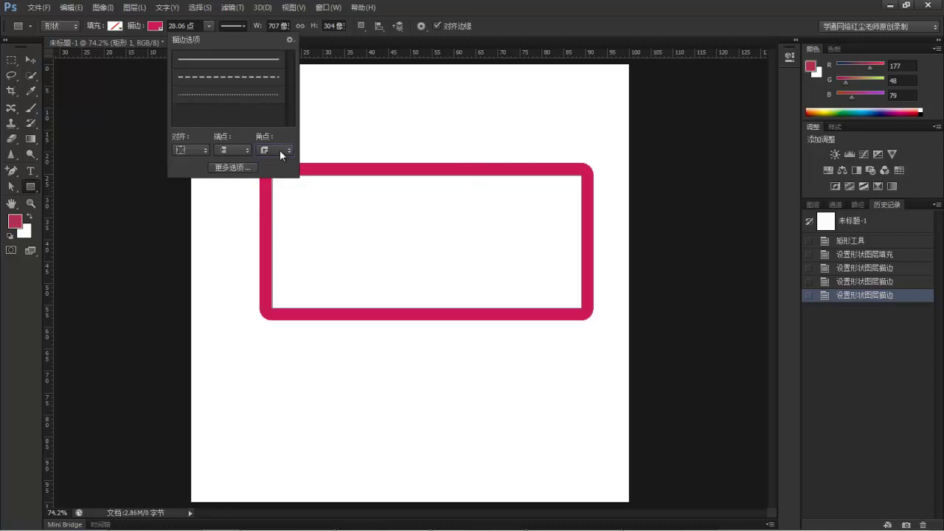
{"action": "left_click", "coordinate": [281, 151]}
{"action": "left_click", "coordinate": [272, 187]}
- Apply the dashed preset to the rectangle's stroke and try butt and round caps, ending with square caps
{"action": "left_click", "coordinate": [230, 148]}
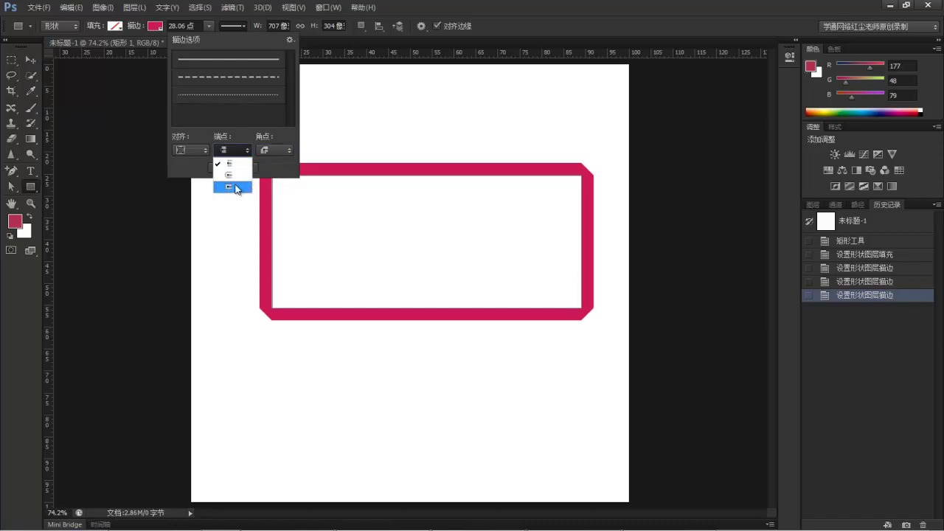
{"action": "left_click", "coordinate": [243, 80]}
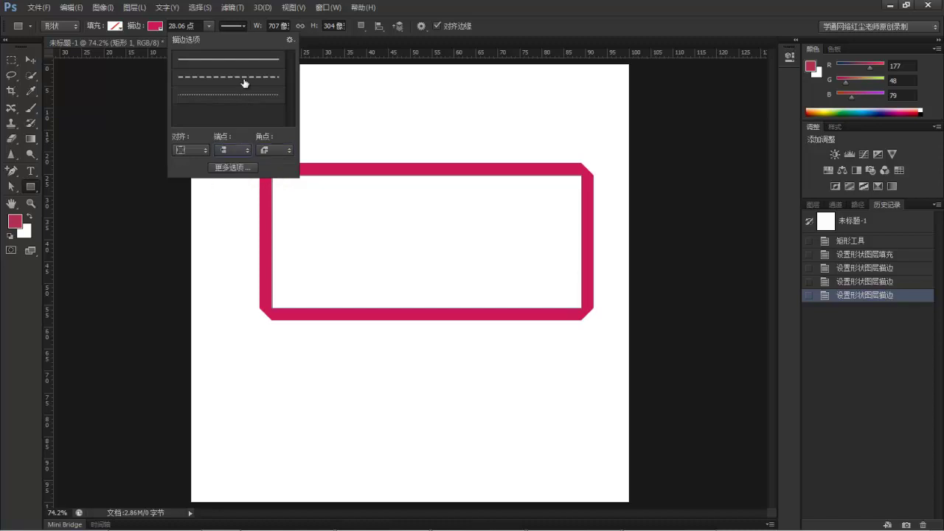
{"action": "left_click", "coordinate": [247, 80]}
{"action": "left_click", "coordinate": [237, 150]}
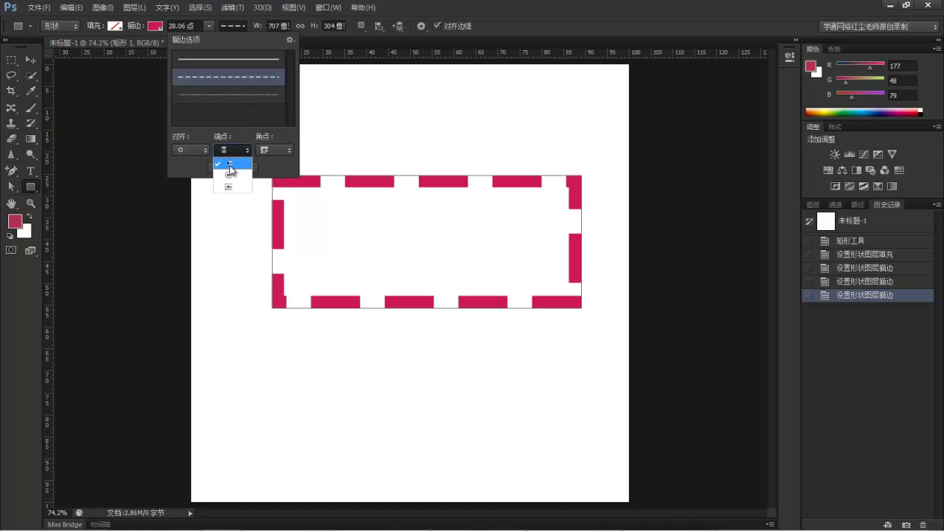
{"action": "left_click", "coordinate": [229, 165]}
{"action": "left_click", "coordinate": [233, 150]}
{"action": "left_click", "coordinate": [229, 175]}
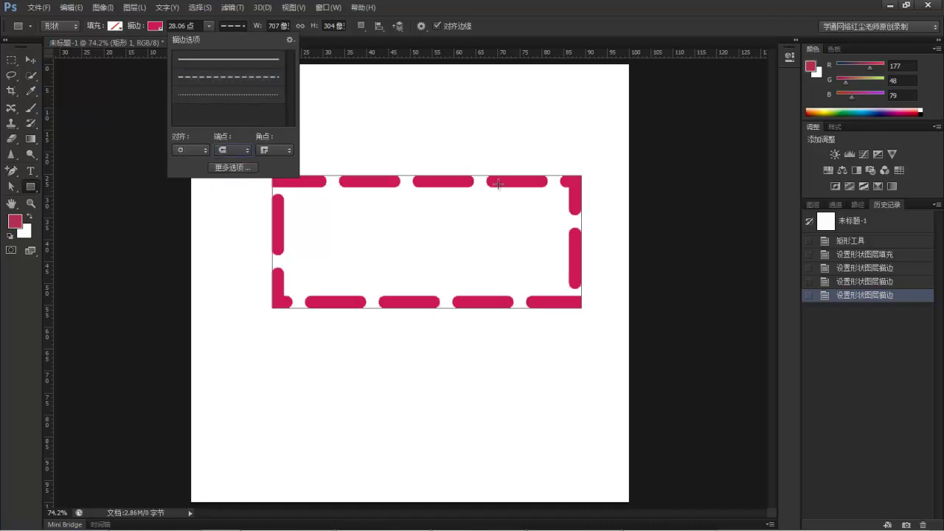
{"action": "left_click", "coordinate": [239, 148]}
{"action": "left_click", "coordinate": [230, 185]}
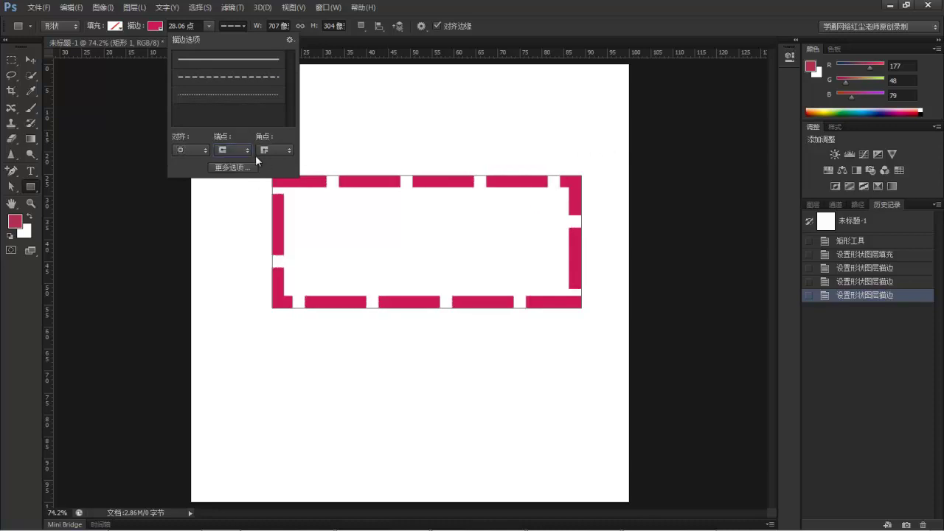
- Switch the dashes to butt caps and back to square caps to compare how the dash ends extend
{"action": "left_click", "coordinate": [234, 150]}
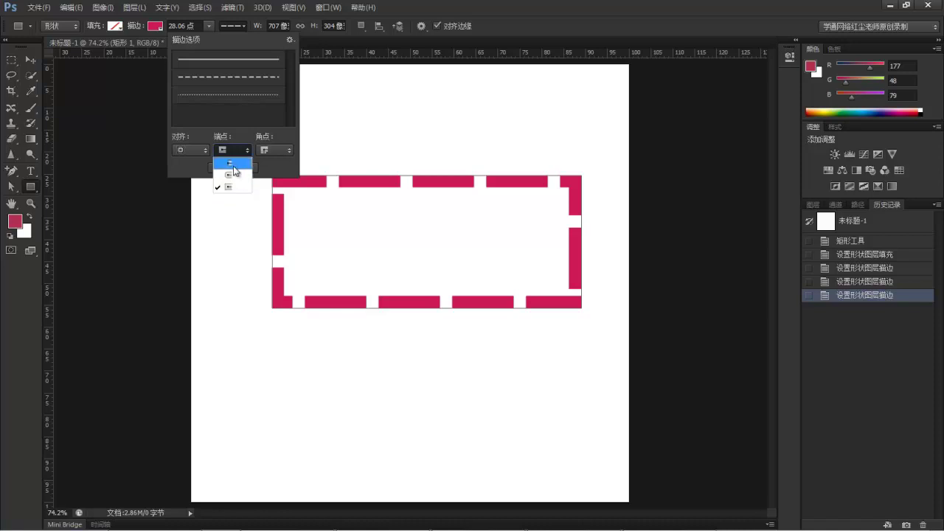
{"action": "left_click", "coordinate": [233, 163]}
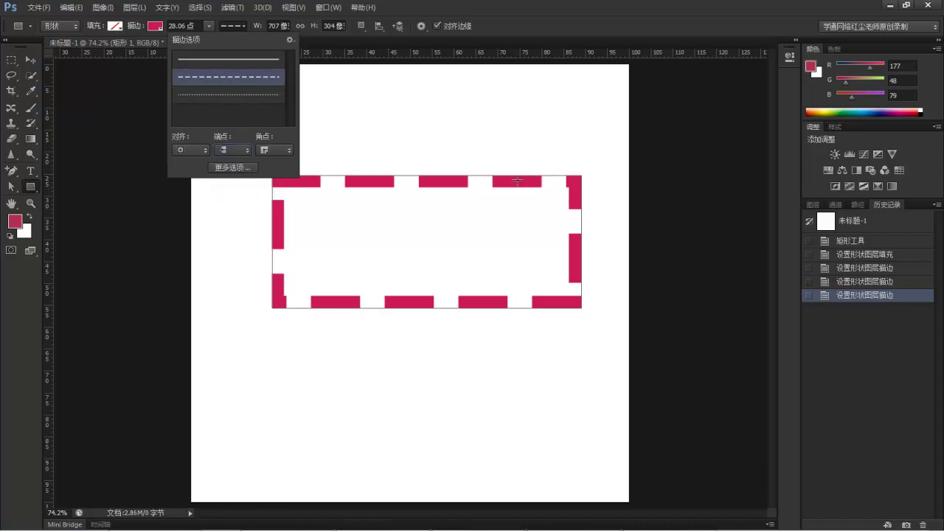
{"action": "left_click", "coordinate": [228, 149]}
{"action": "left_click", "coordinate": [228, 185]}
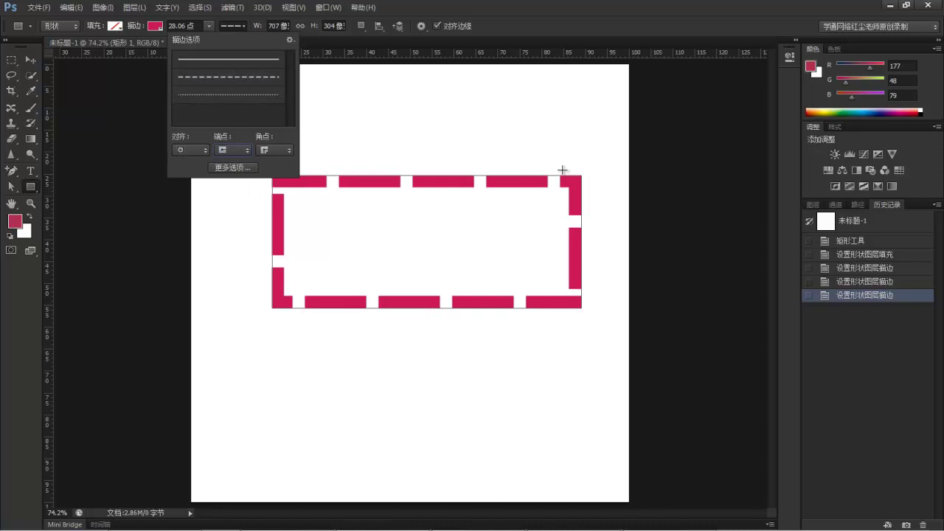
{"action": "mouse_move", "coordinate": [542, 175]}
{"action": "left_mouse_down"}
{"action": "mouse_move", "coordinate": [552, 185]}
{"action": "mouse_move", "coordinate": [542, 193]}
{"action": "left_mouse_up"}
{"action": "mouse_move", "coordinate": [502, 113]}
{"action": "left_mouse_down"}
{"action": "mouse_move", "coordinate": [507, 146]}
{"action": "mouse_move", "coordinate": [495, 143]}
{"action": "left_mouse_up"}
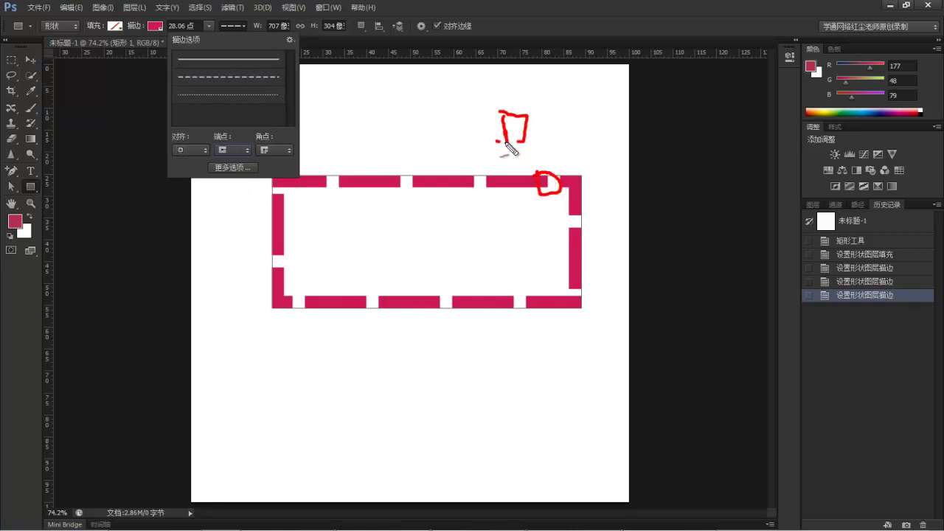
{"action": "left_click", "coordinate": [320, 155]}
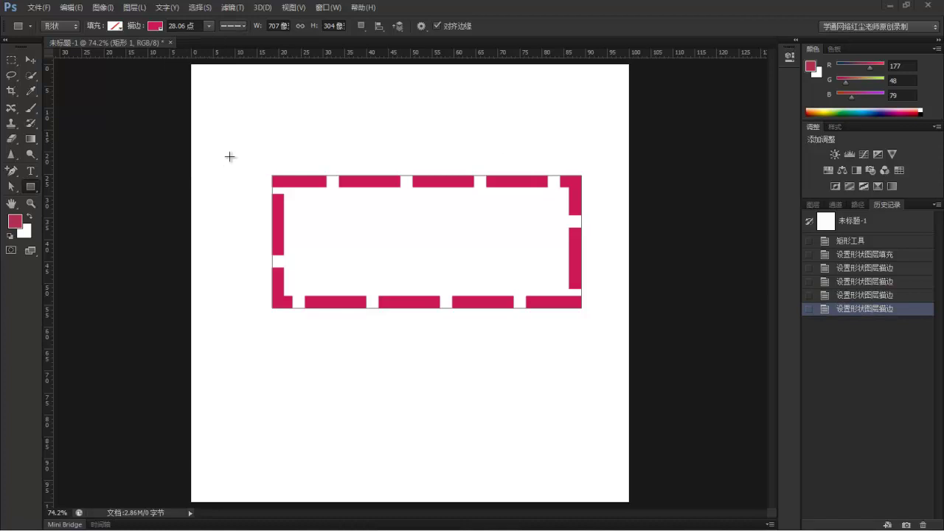
- Review the stroke options with square caps alongside the dashed rectangle
{"action": "left_click", "coordinate": [232, 26]}
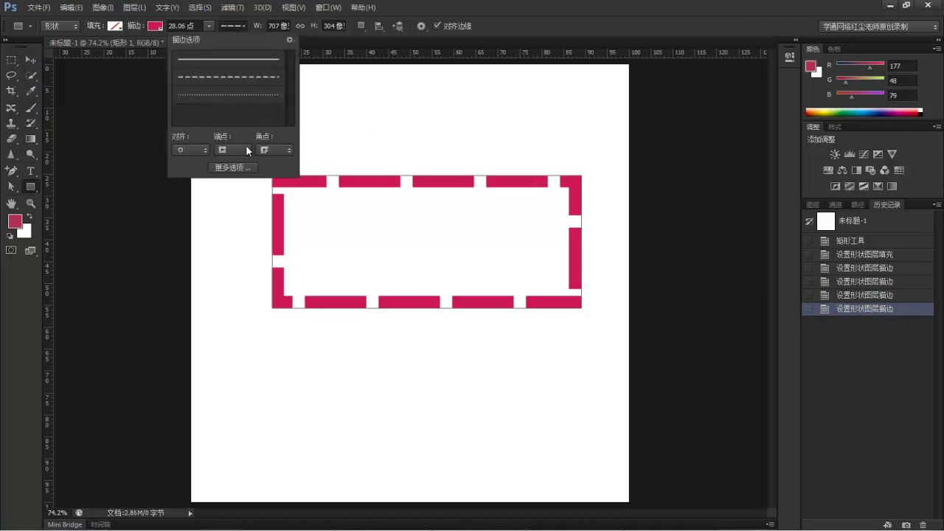
{"action": "left_click", "coordinate": [235, 185]}
{"action": "mouse_move", "coordinate": [210, 42]}
{"action": "left_mouse_down"}
{"action": "mouse_move", "coordinate": [263, 194]}
{"action": "mouse_move", "coordinate": [147, 46]}
{"action": "left_mouse_up"}
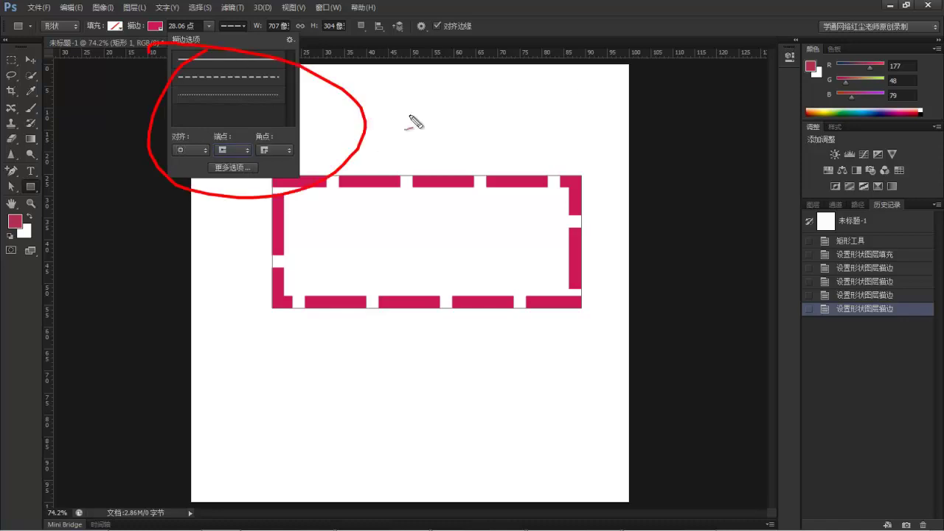
{"action": "mouse_move", "coordinate": [430, 160]}
{"action": "left_mouse_down"}
{"action": "mouse_move", "coordinate": [590, 242]}
{"action": "mouse_move", "coordinate": [398, 159]}
{"action": "left_mouse_up"}
{"action": "left_click_drag", "start_coordinate": [587, 122], "coordinate": [594, 119]}
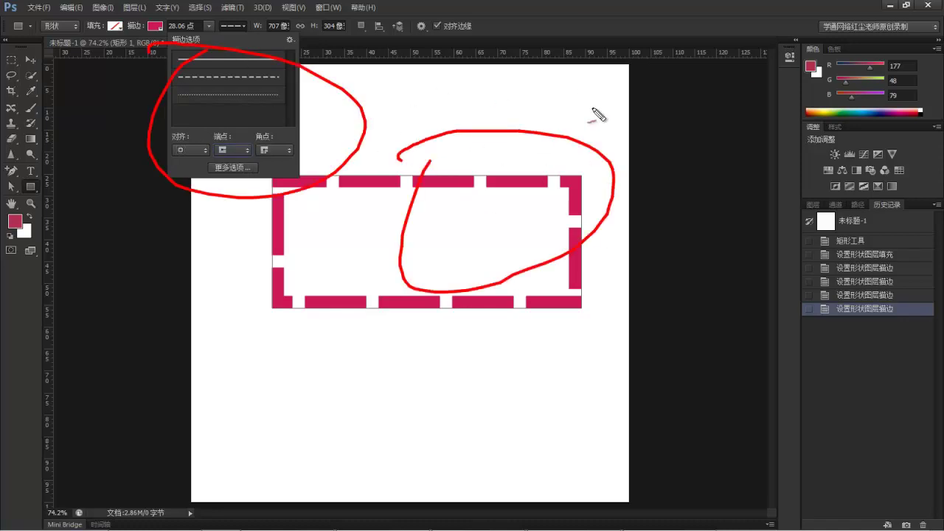
{"action": "mouse_move", "coordinate": [613, 83]}
{"action": "left_mouse_down"}
{"action": "mouse_move", "coordinate": [544, 225]}
{"action": "mouse_move", "coordinate": [558, 209]}
{"action": "left_mouse_up"}
{"action": "key", "text": "Escape"}
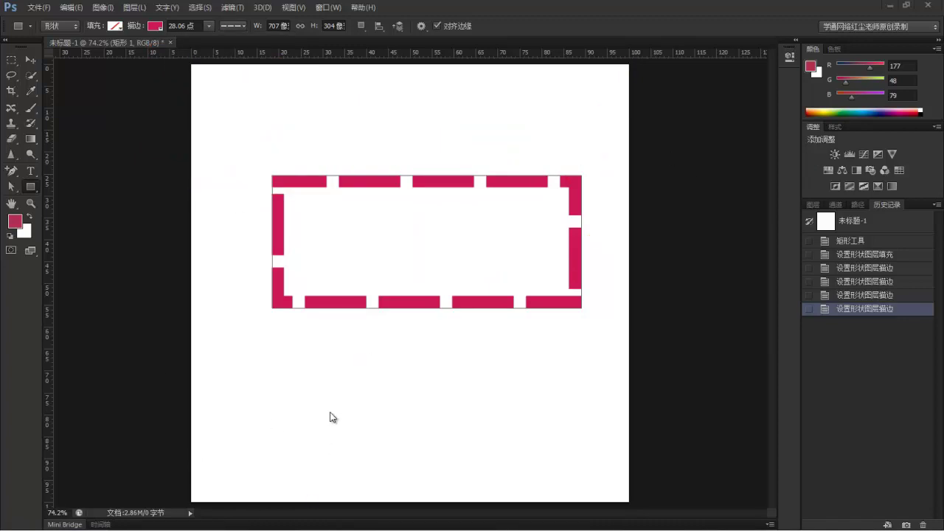
- Switch to the XMind course outline and look over topics 37 and 38, selecting topic 38 (图文排版综合讲解)
{"action": "key", "text": "alt+Tab"}
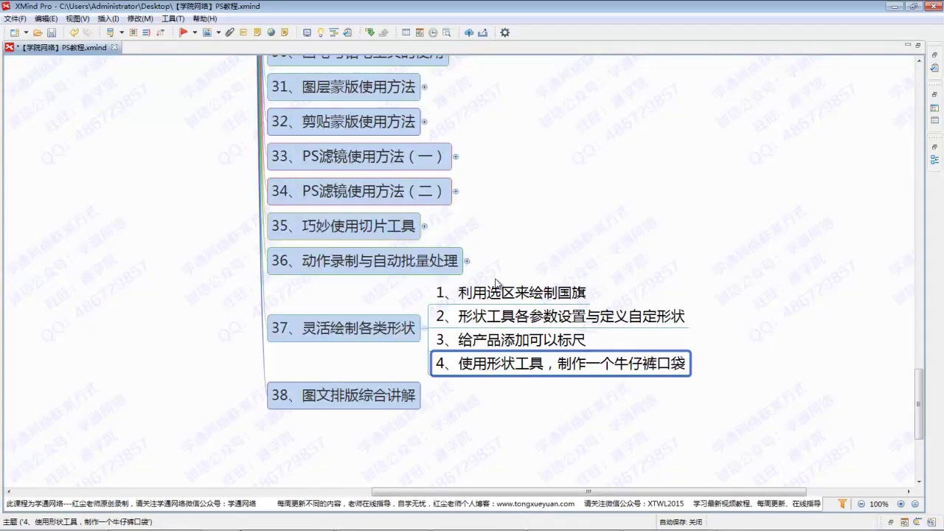
{"action": "scroll", "coordinate": [496, 283], "scroll_direction": "down", "scroll_amount": 3}
{"action": "left_click", "coordinate": [407, 279]}
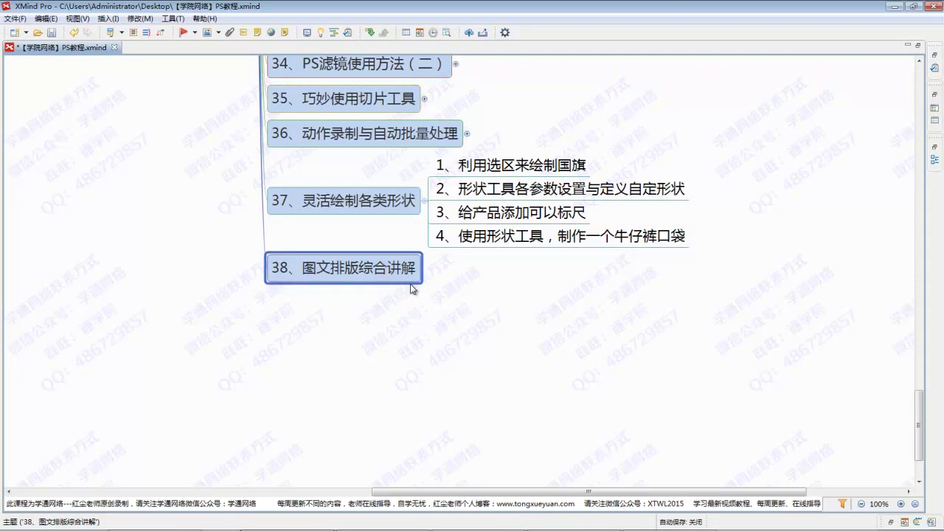
{"action": "scroll", "coordinate": [626, 325], "scroll_direction": "up", "scroll_amount": 3}
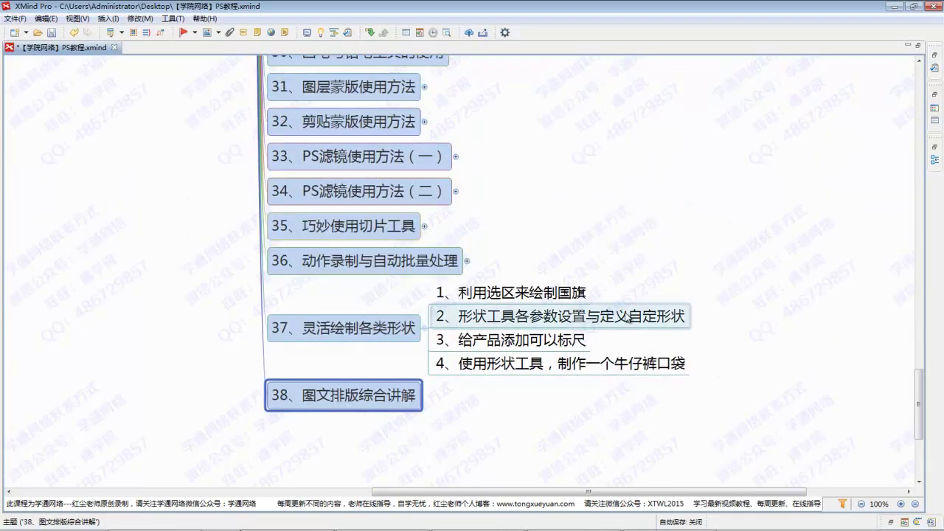
- Examine the 学通网络 contact branch of the outline, with its QR code and the note on downloading video tutorials
{"action": "scroll", "coordinate": [625, 317], "scroll_direction": "up", "scroll_amount": 20}
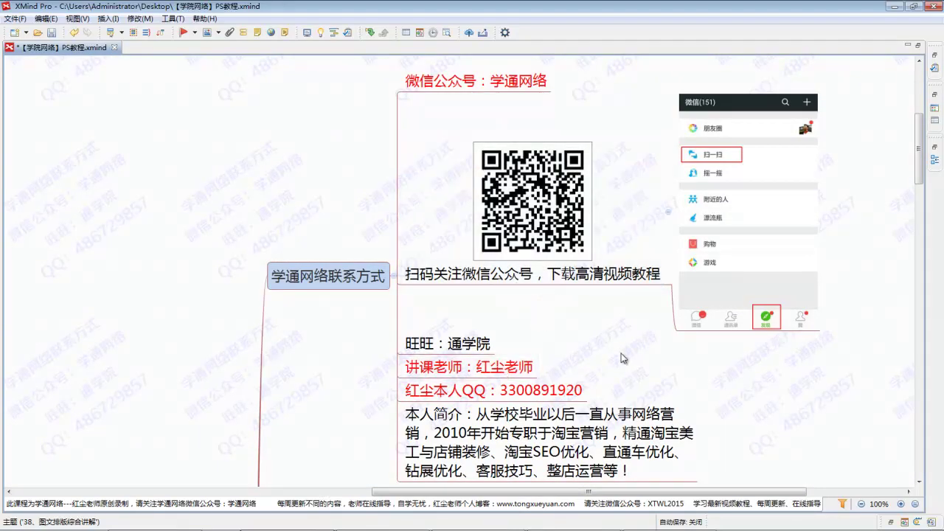
{"action": "mouse_move", "coordinate": [688, 138]}
{"action": "left_mouse_down"}
{"action": "mouse_move", "coordinate": [730, 152]}
{"action": "mouse_move", "coordinate": [711, 136]}
{"action": "mouse_move", "coordinate": [606, 207]}
{"action": "mouse_move", "coordinate": [634, 220]}
{"action": "left_mouse_up"}
{"action": "mouse_move", "coordinate": [578, 367]}
{"action": "left_mouse_down"}
{"action": "mouse_move", "coordinate": [494, 302]}
{"action": "mouse_move", "coordinate": [496, 342]}
{"action": "mouse_move", "coordinate": [546, 324]}
{"action": "left_mouse_up"}
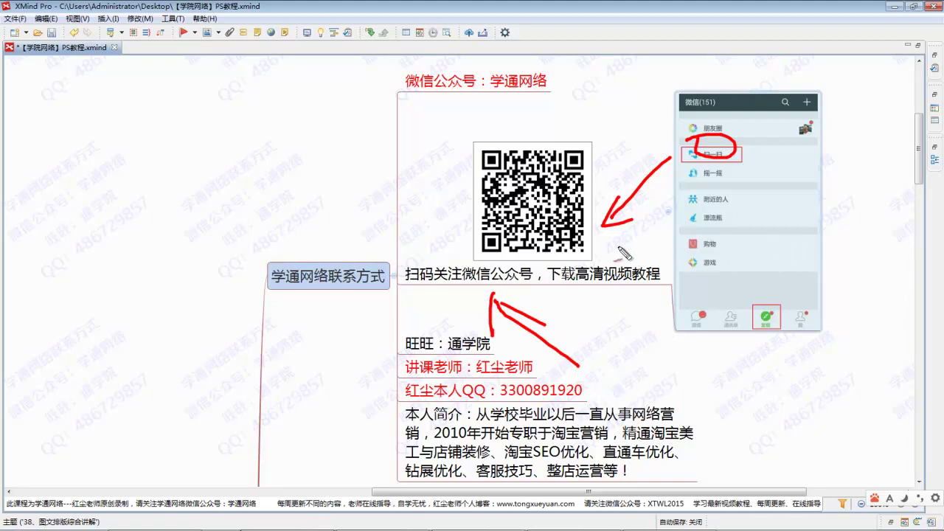
{"action": "key", "text": "e"}
{"action": "mouse_move", "coordinate": [568, 248]}
{"action": "left_mouse_down"}
{"action": "mouse_move", "coordinate": [549, 303]}
{"action": "mouse_move", "coordinate": [519, 251]}
{"action": "left_mouse_up"}
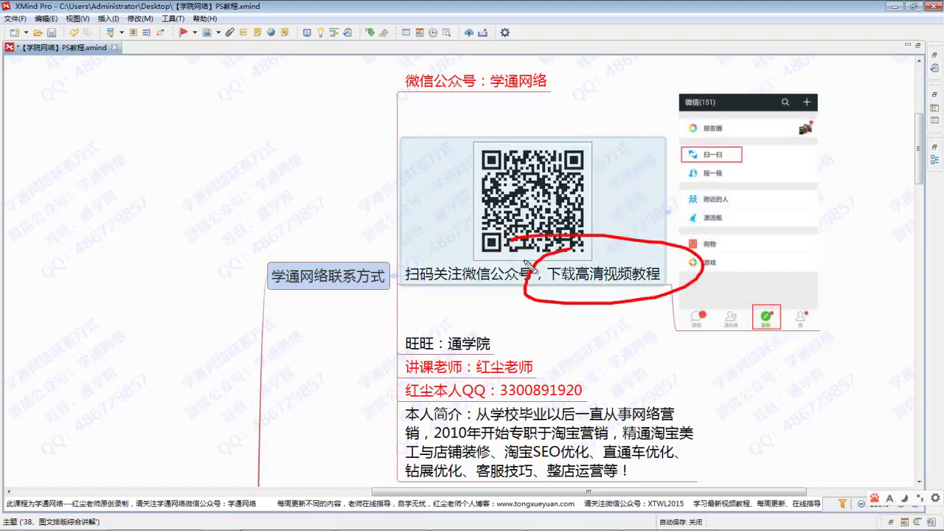
{"action": "left_click_drag", "start_coordinate": [593, 321], "coordinate": [549, 365]}
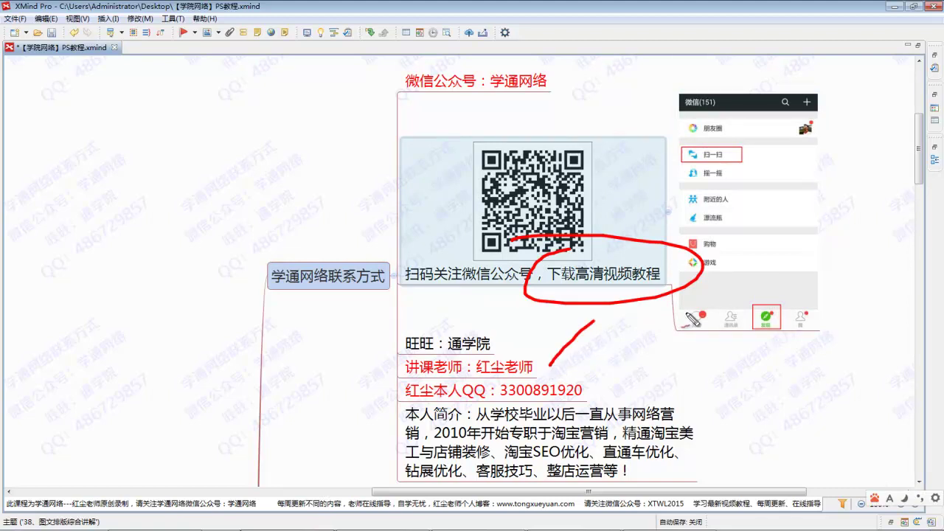
{"action": "key", "text": "Escape"}
{"action": "left_click", "coordinate": [687, 318]}
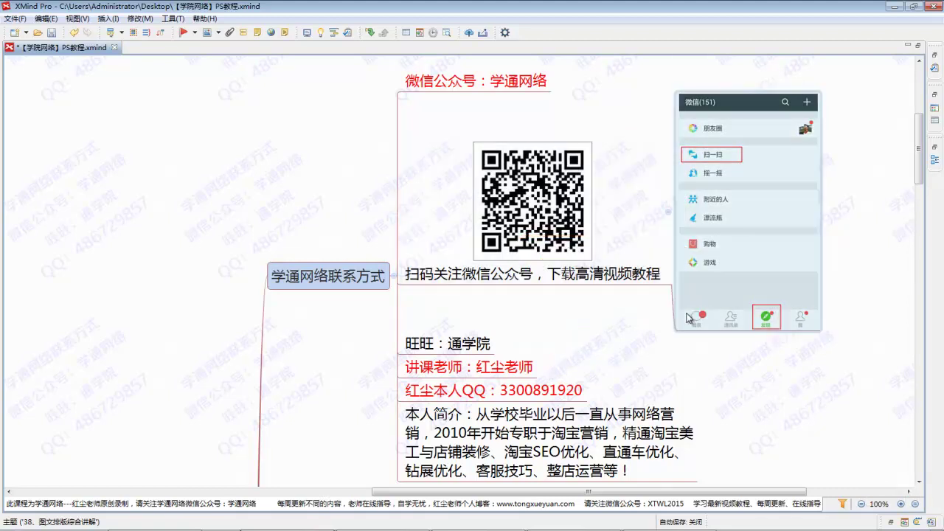